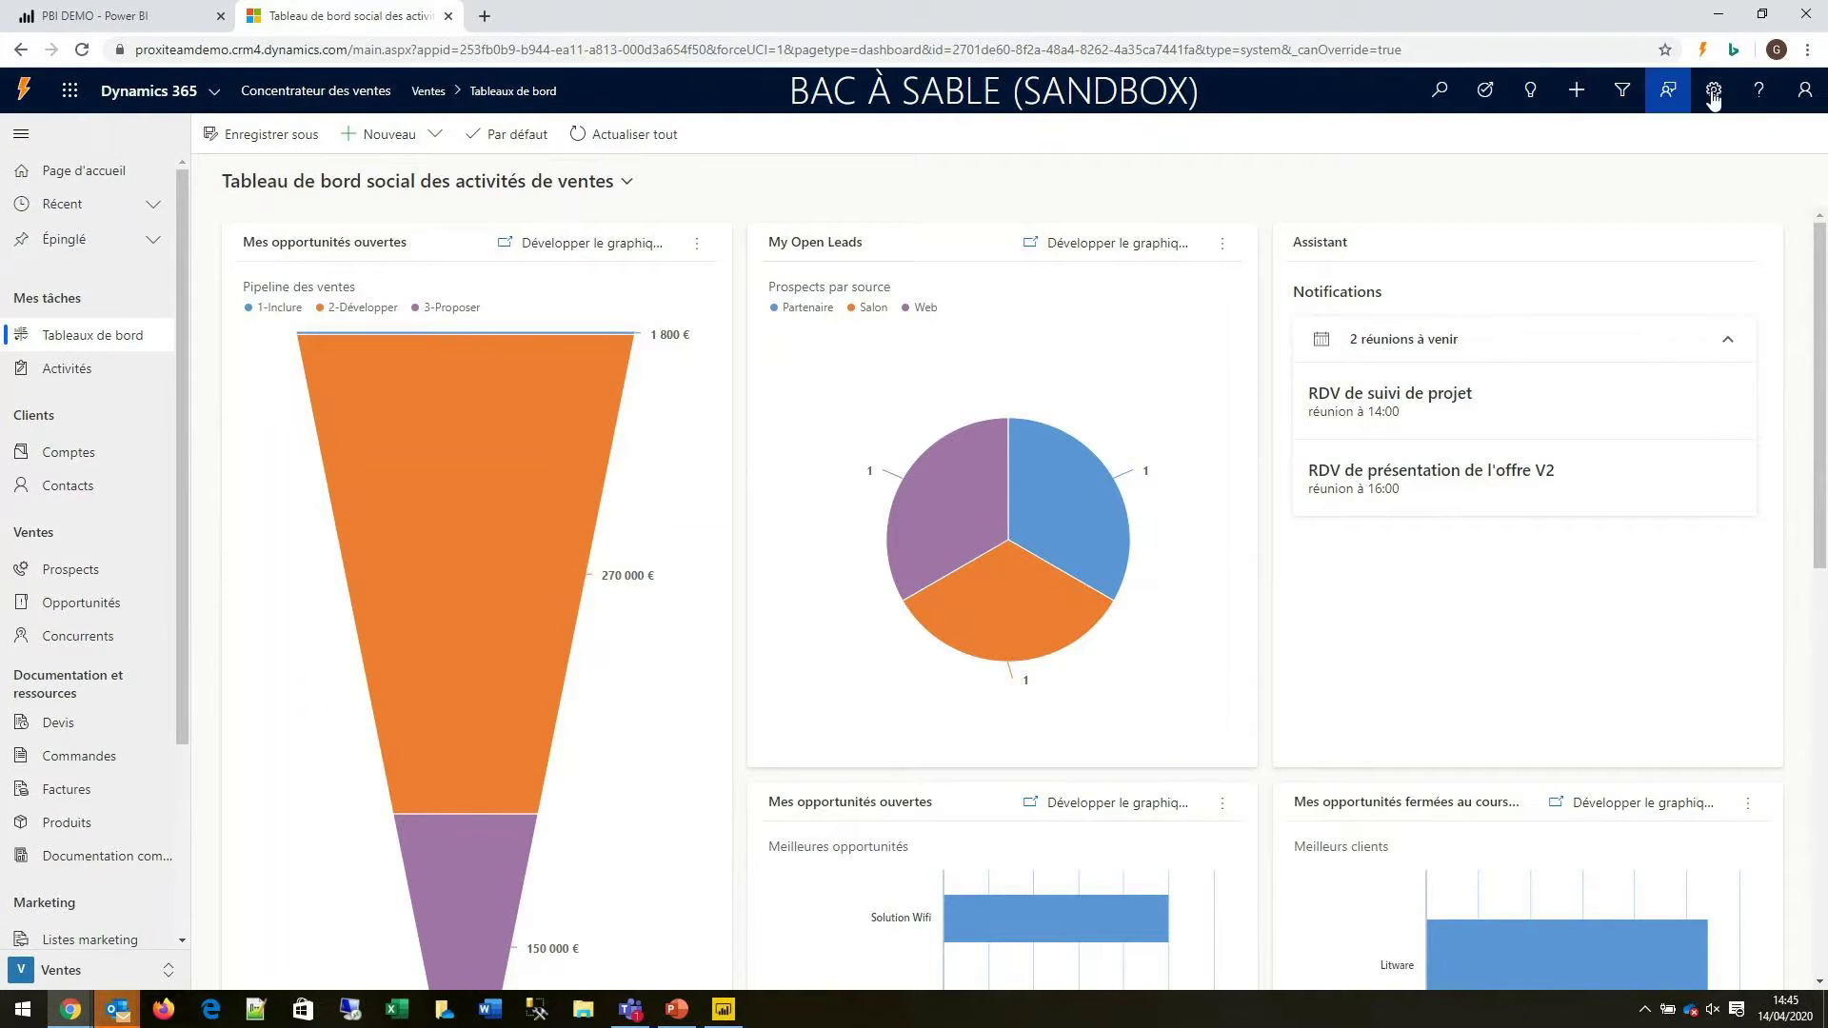
Step: Search all record categories for "lit", and return to the home dashboard
click(1440, 93)
text(lit)
key(Return)
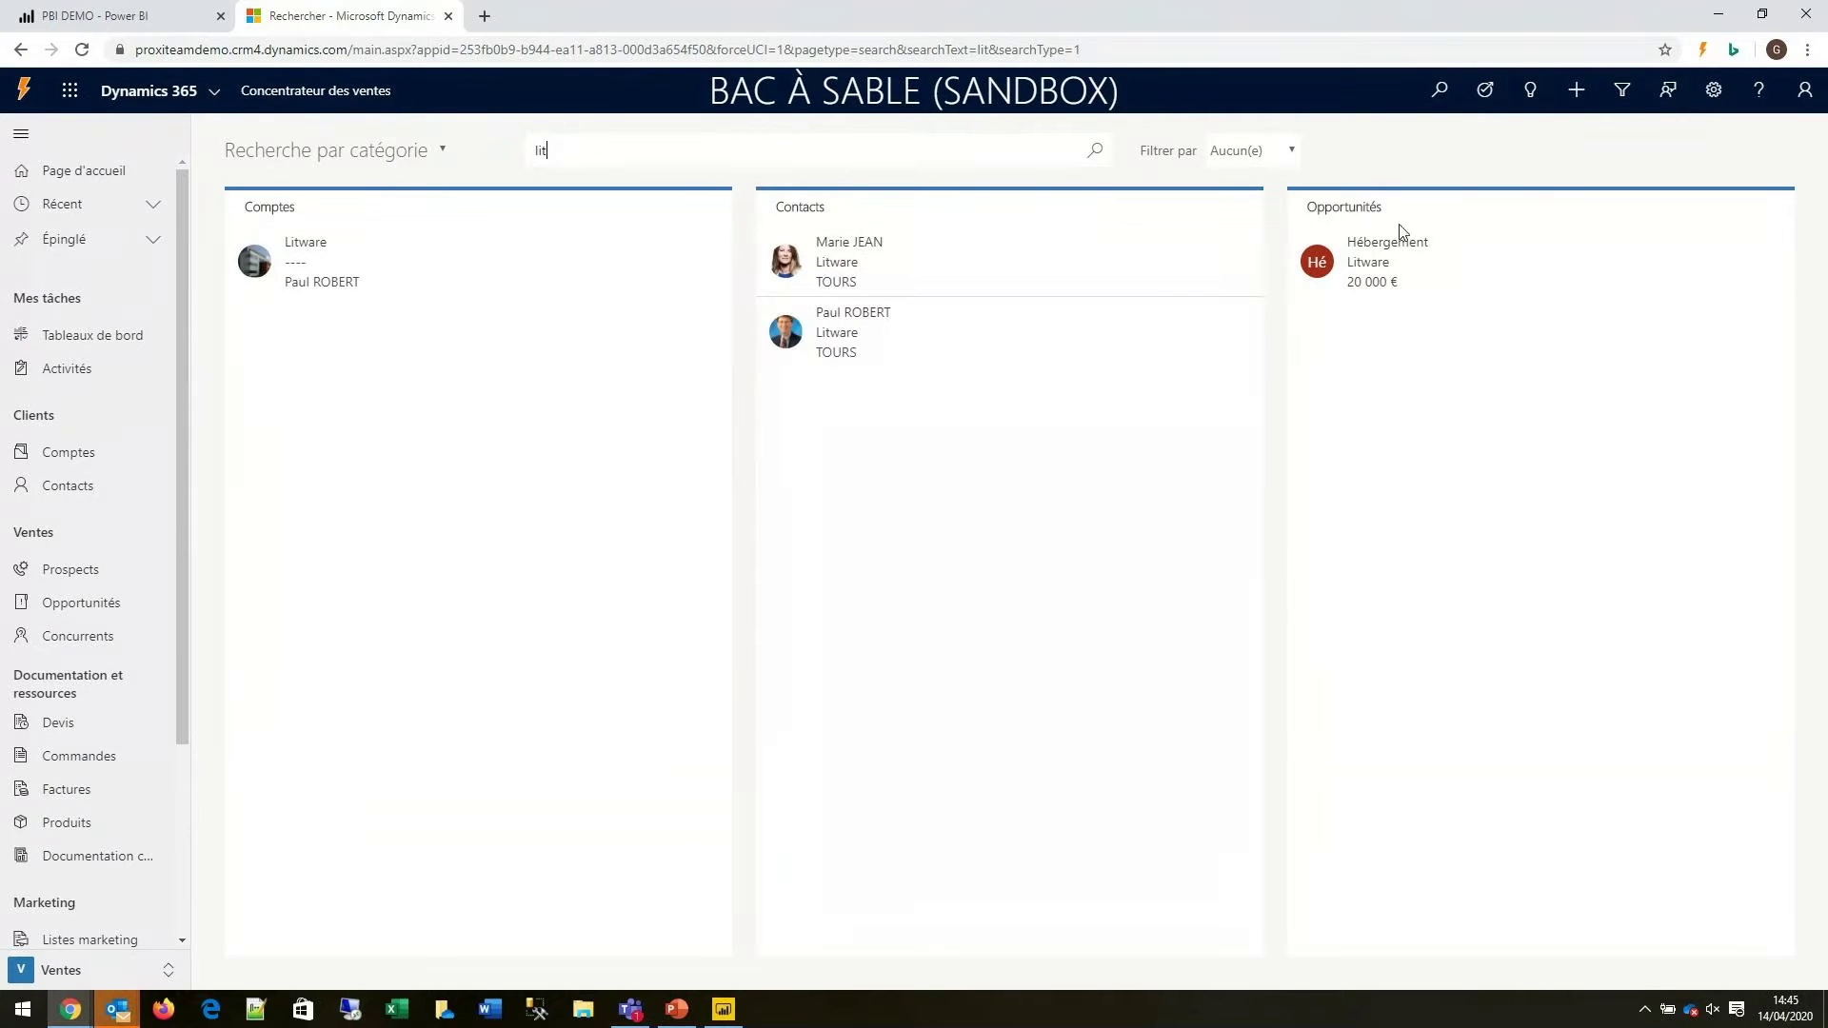
click(1436, 104)
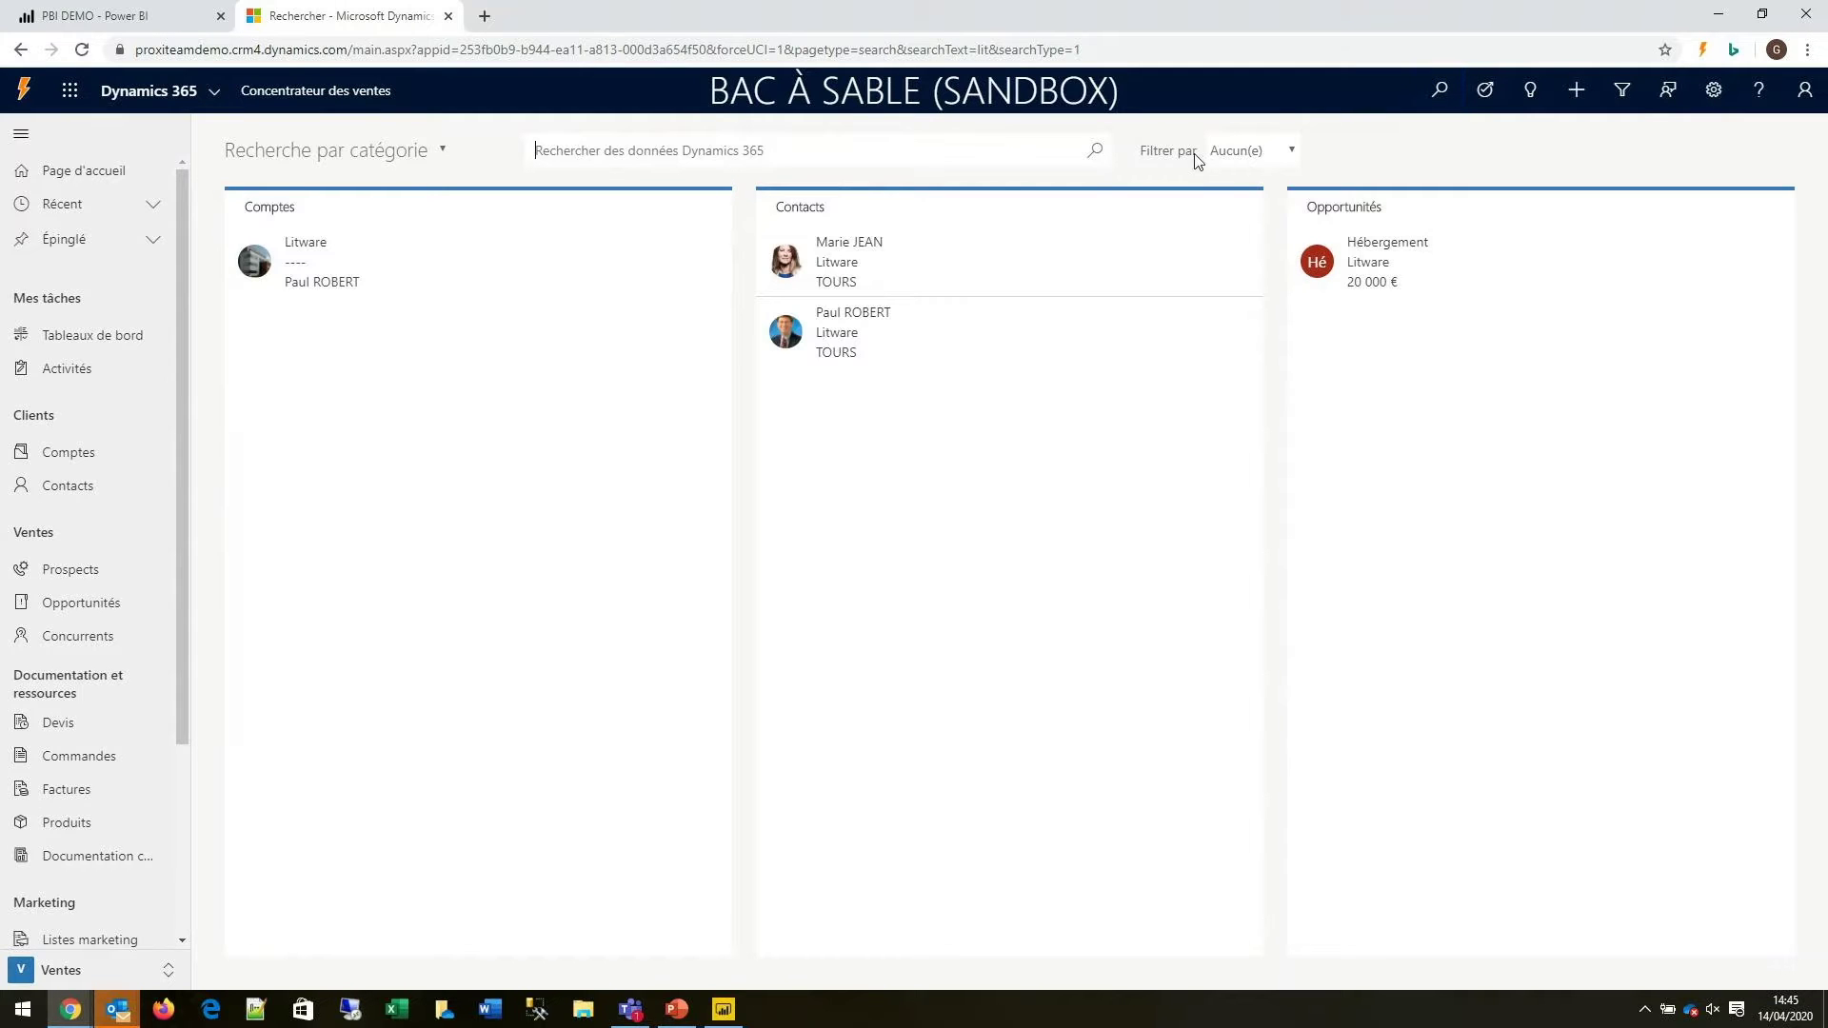
click(59, 172)
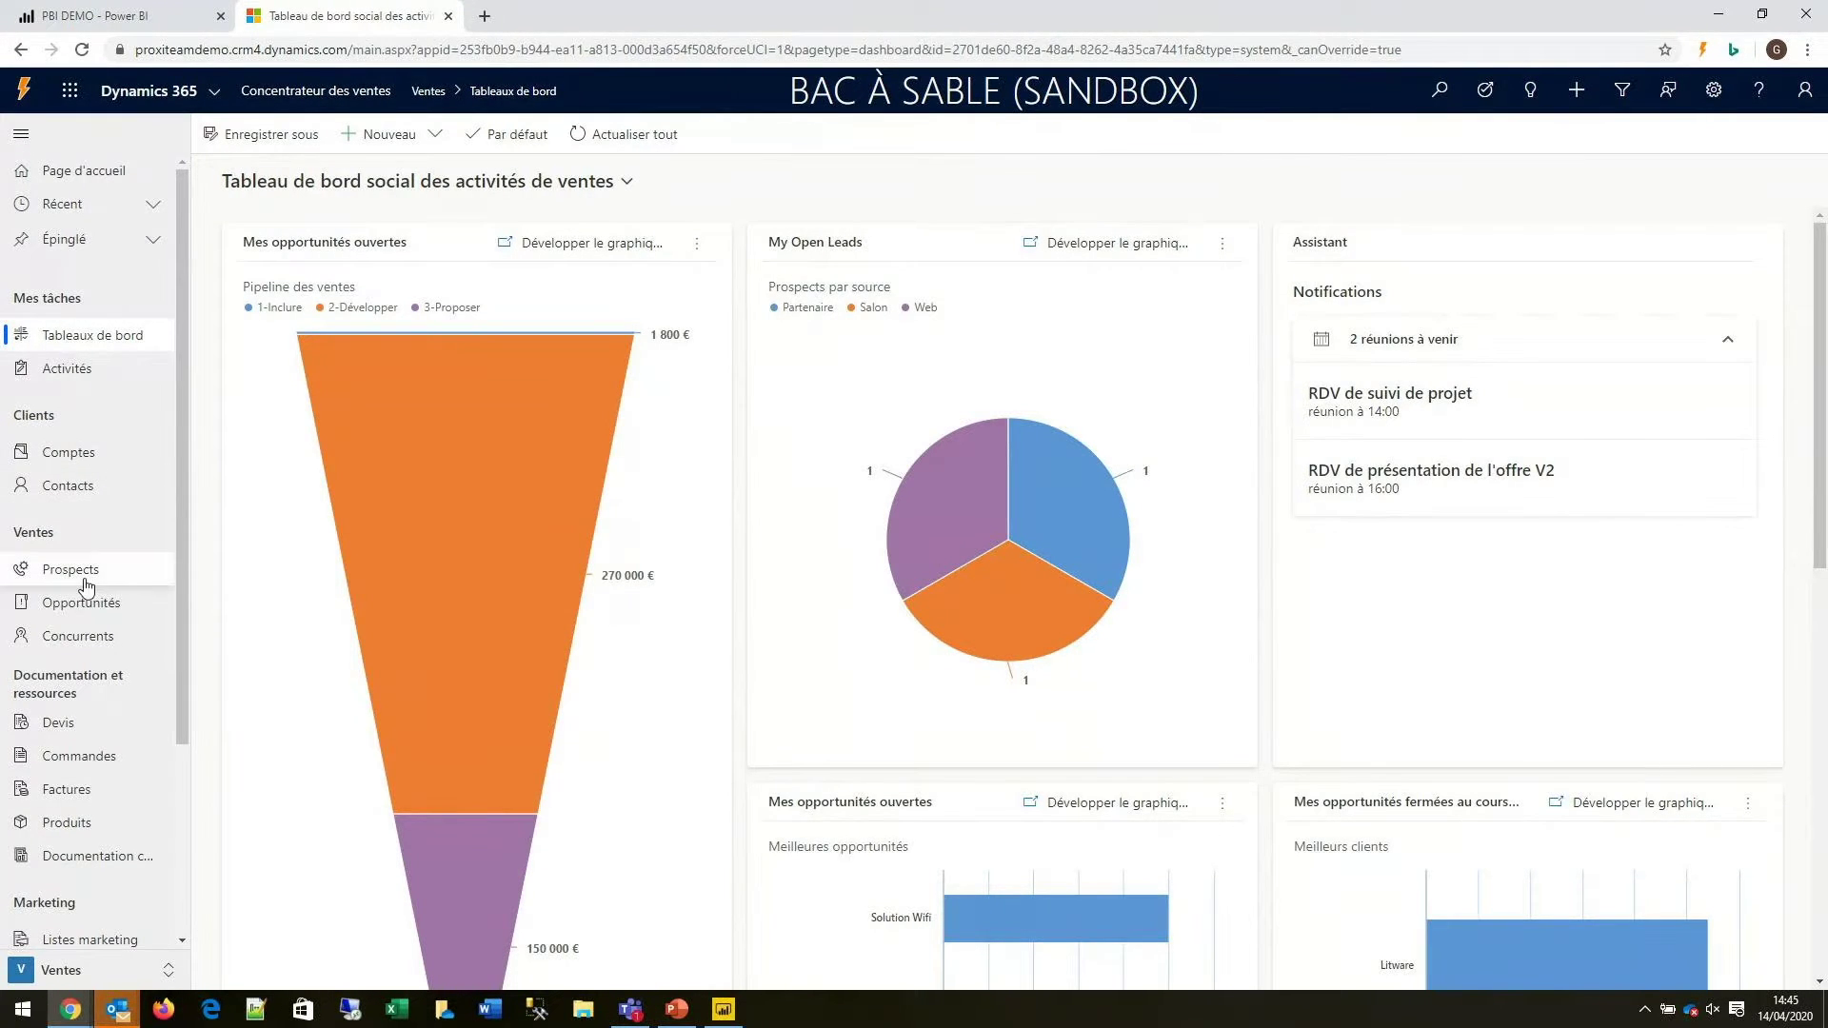
Step: Show the records behind the "Pipeline des ventes" chart of open opportunities
scroll(112, 706, down, 3)
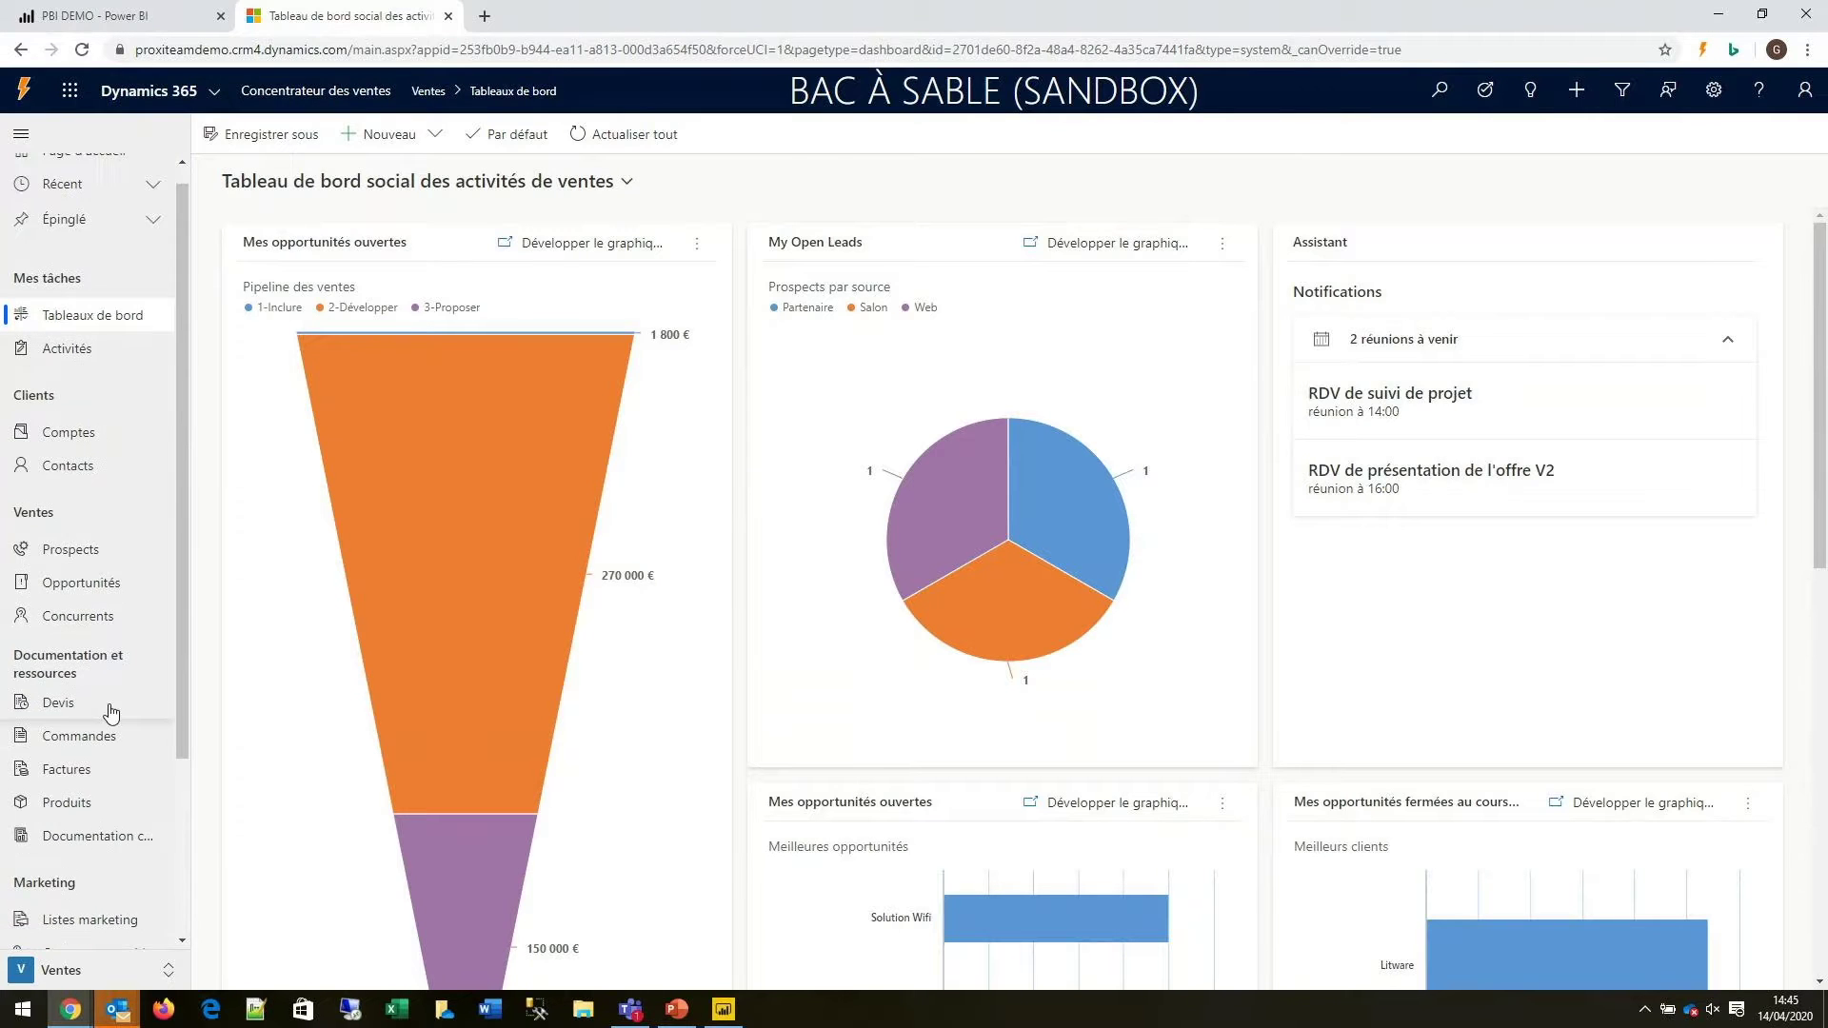
scroll(111, 721, up, 3)
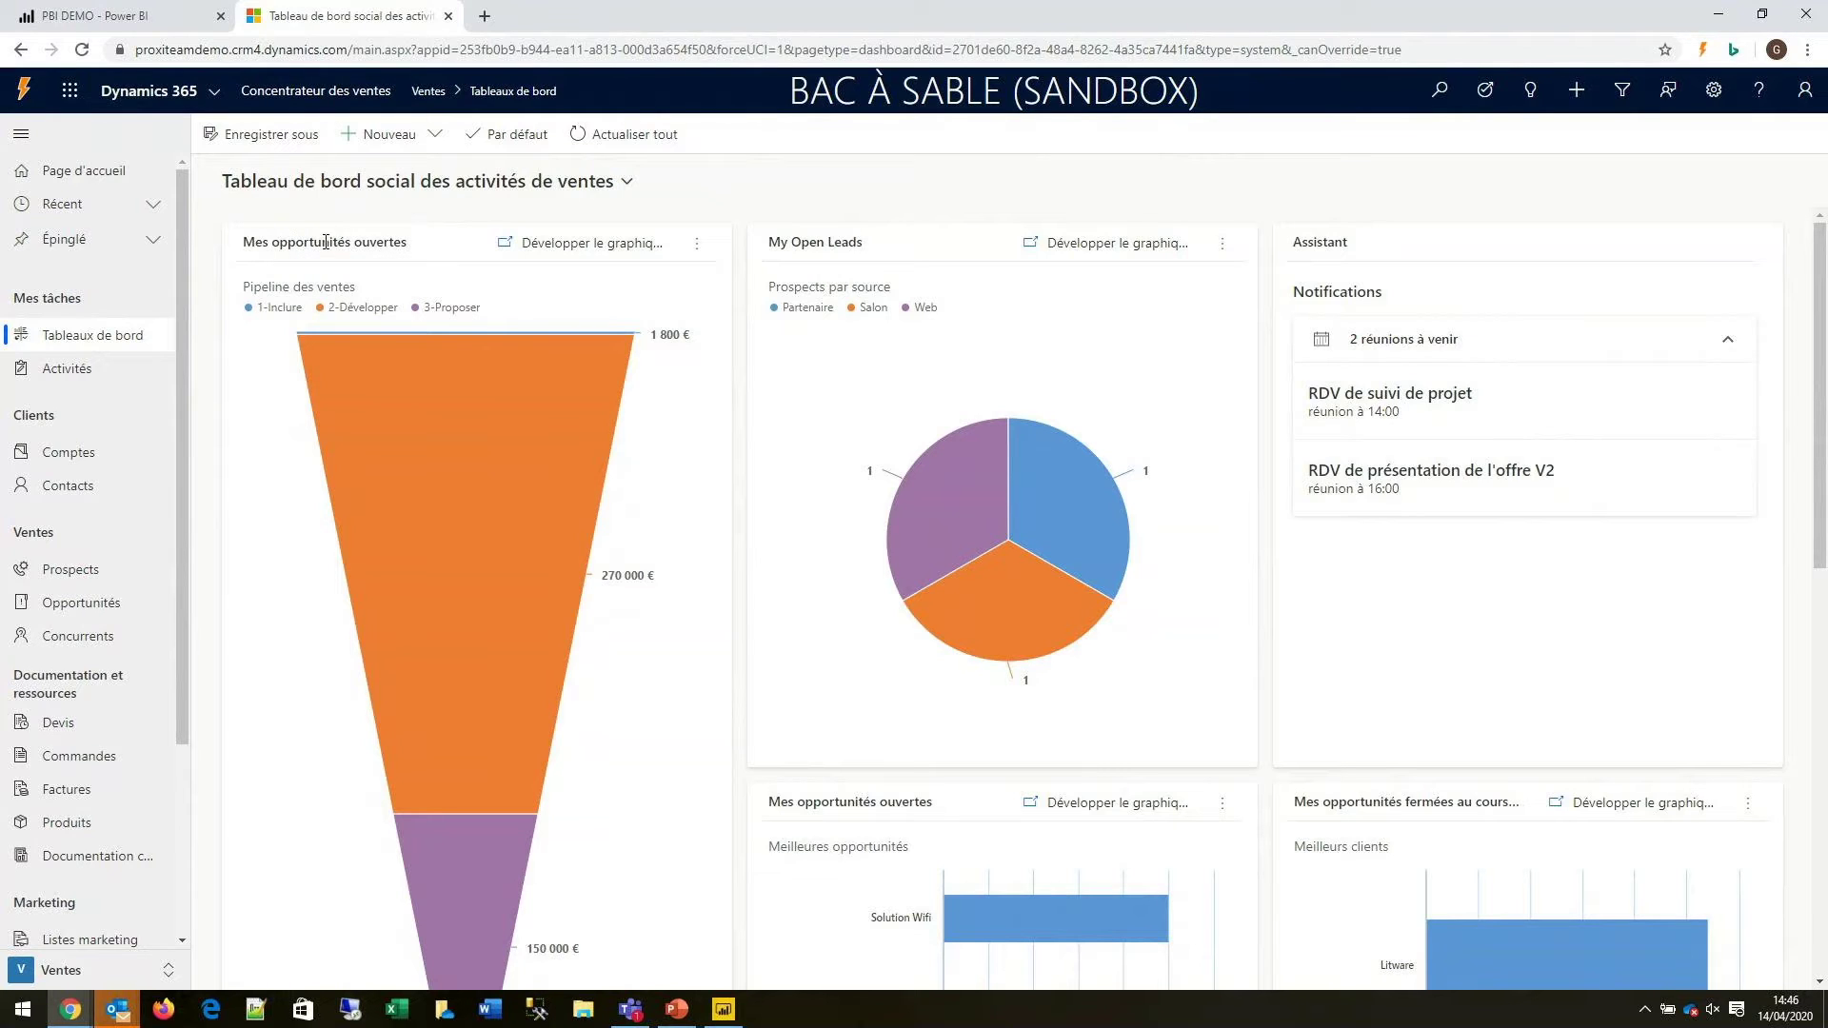
mouse_move(448, 460)
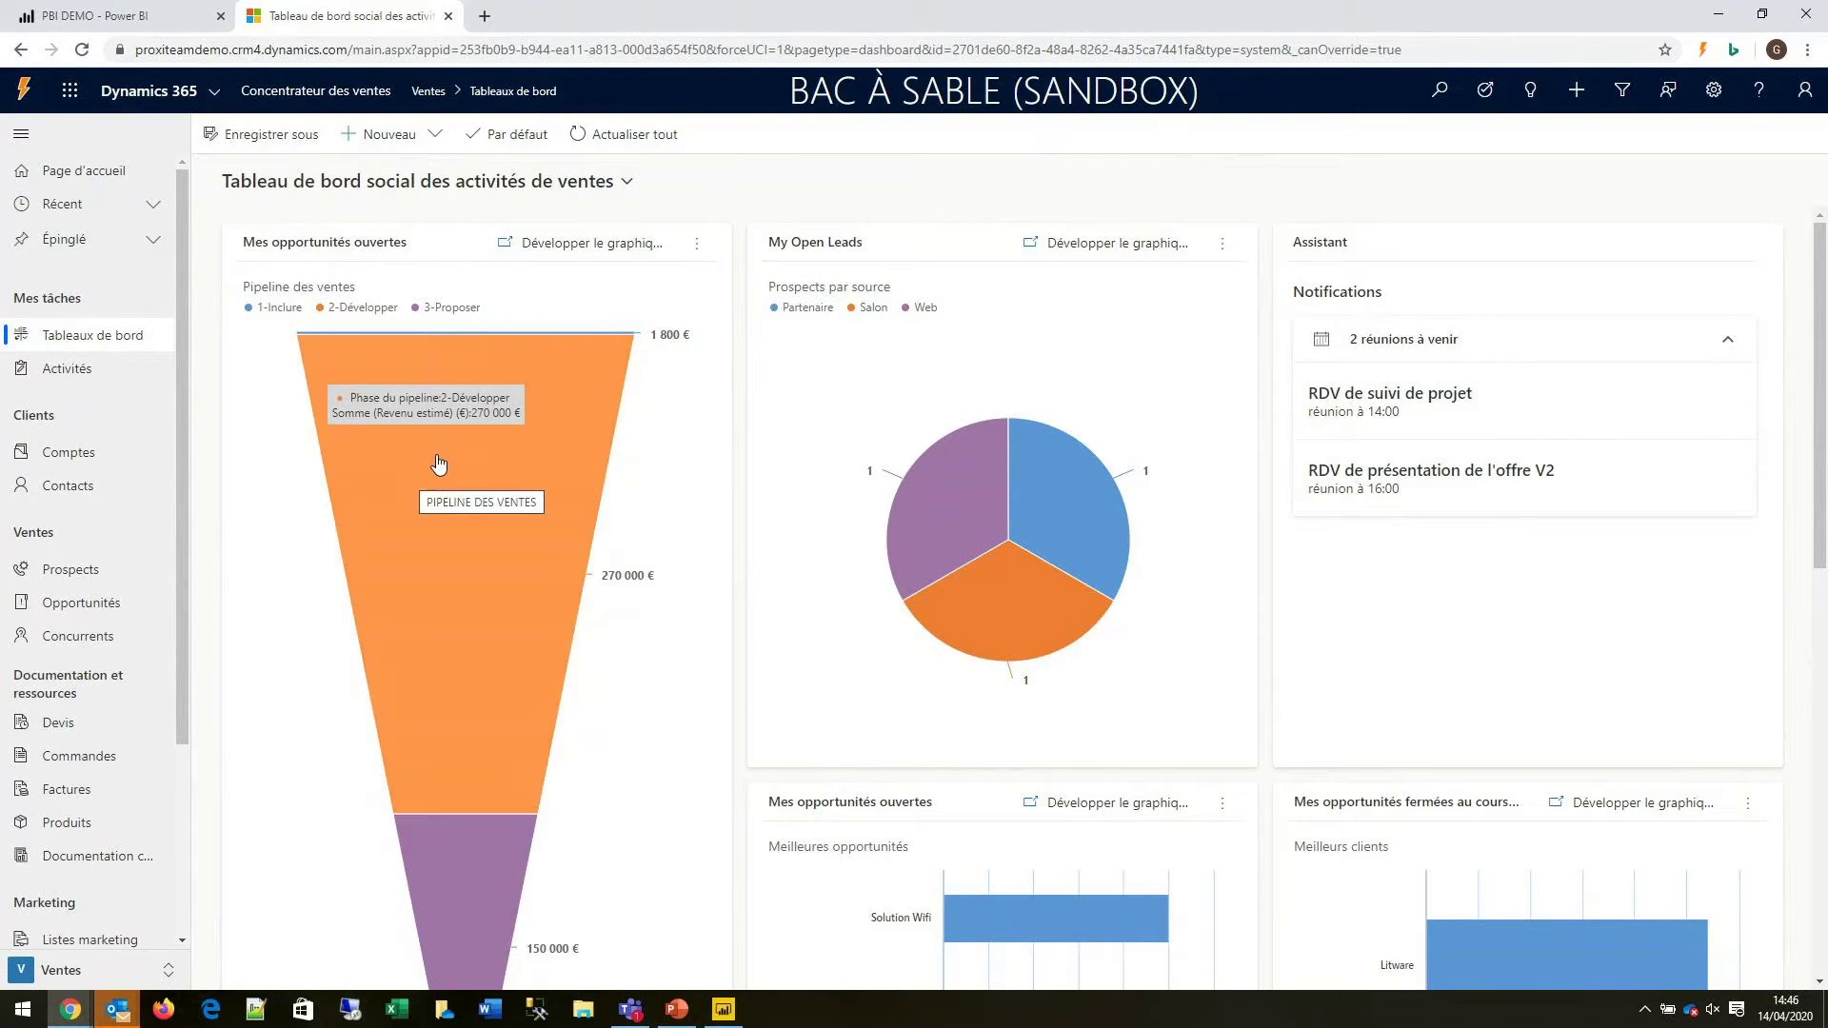
scroll(472, 471, down, 1)
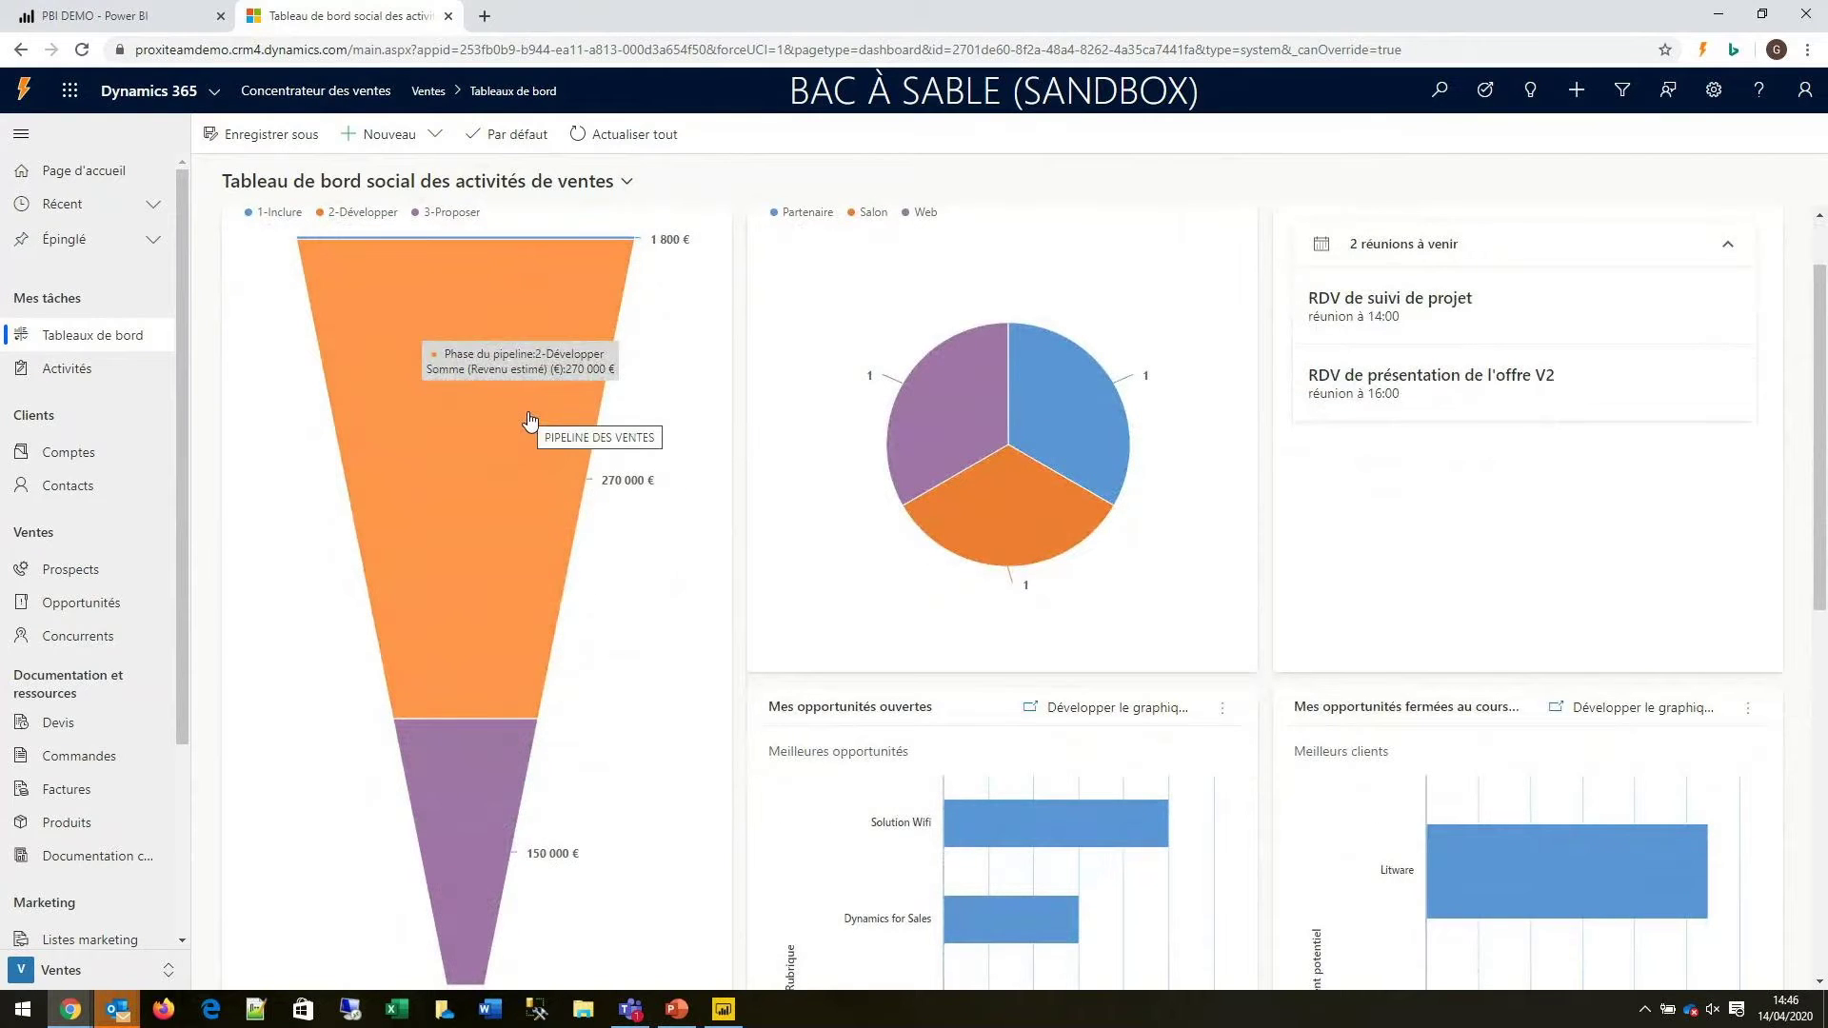
scroll(538, 415, up, 1)
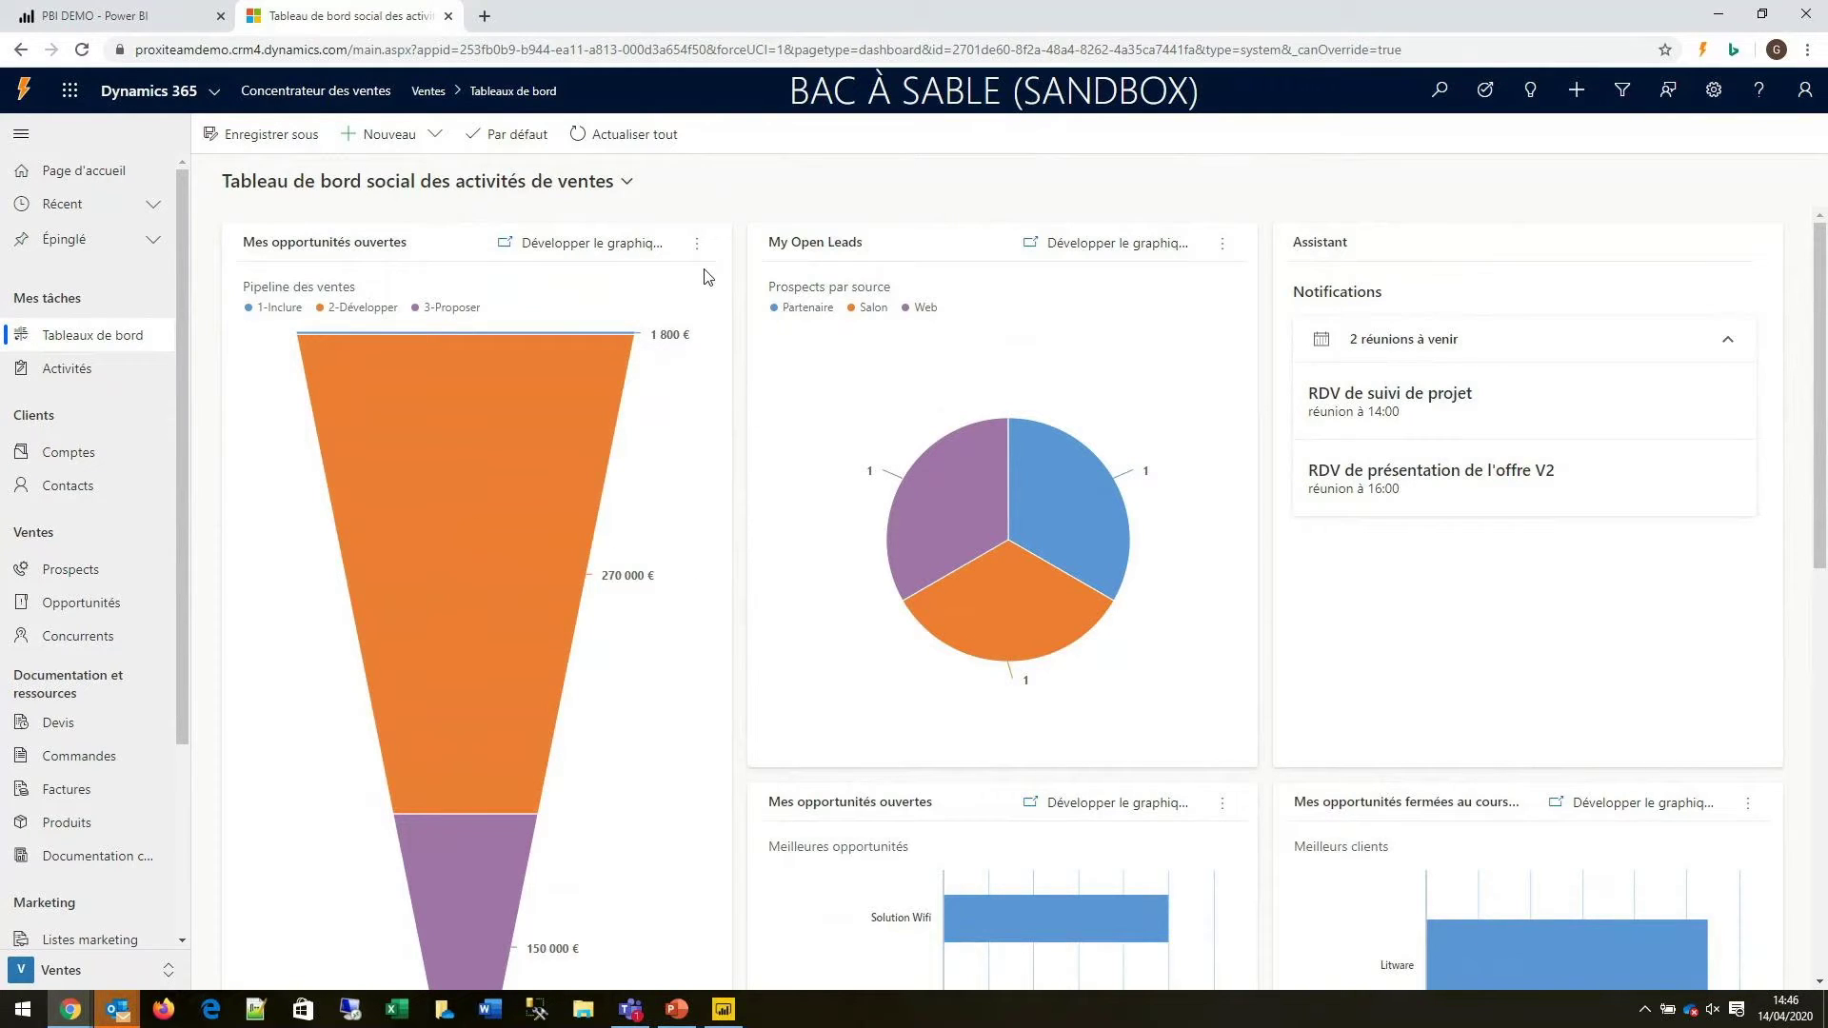
click(697, 244)
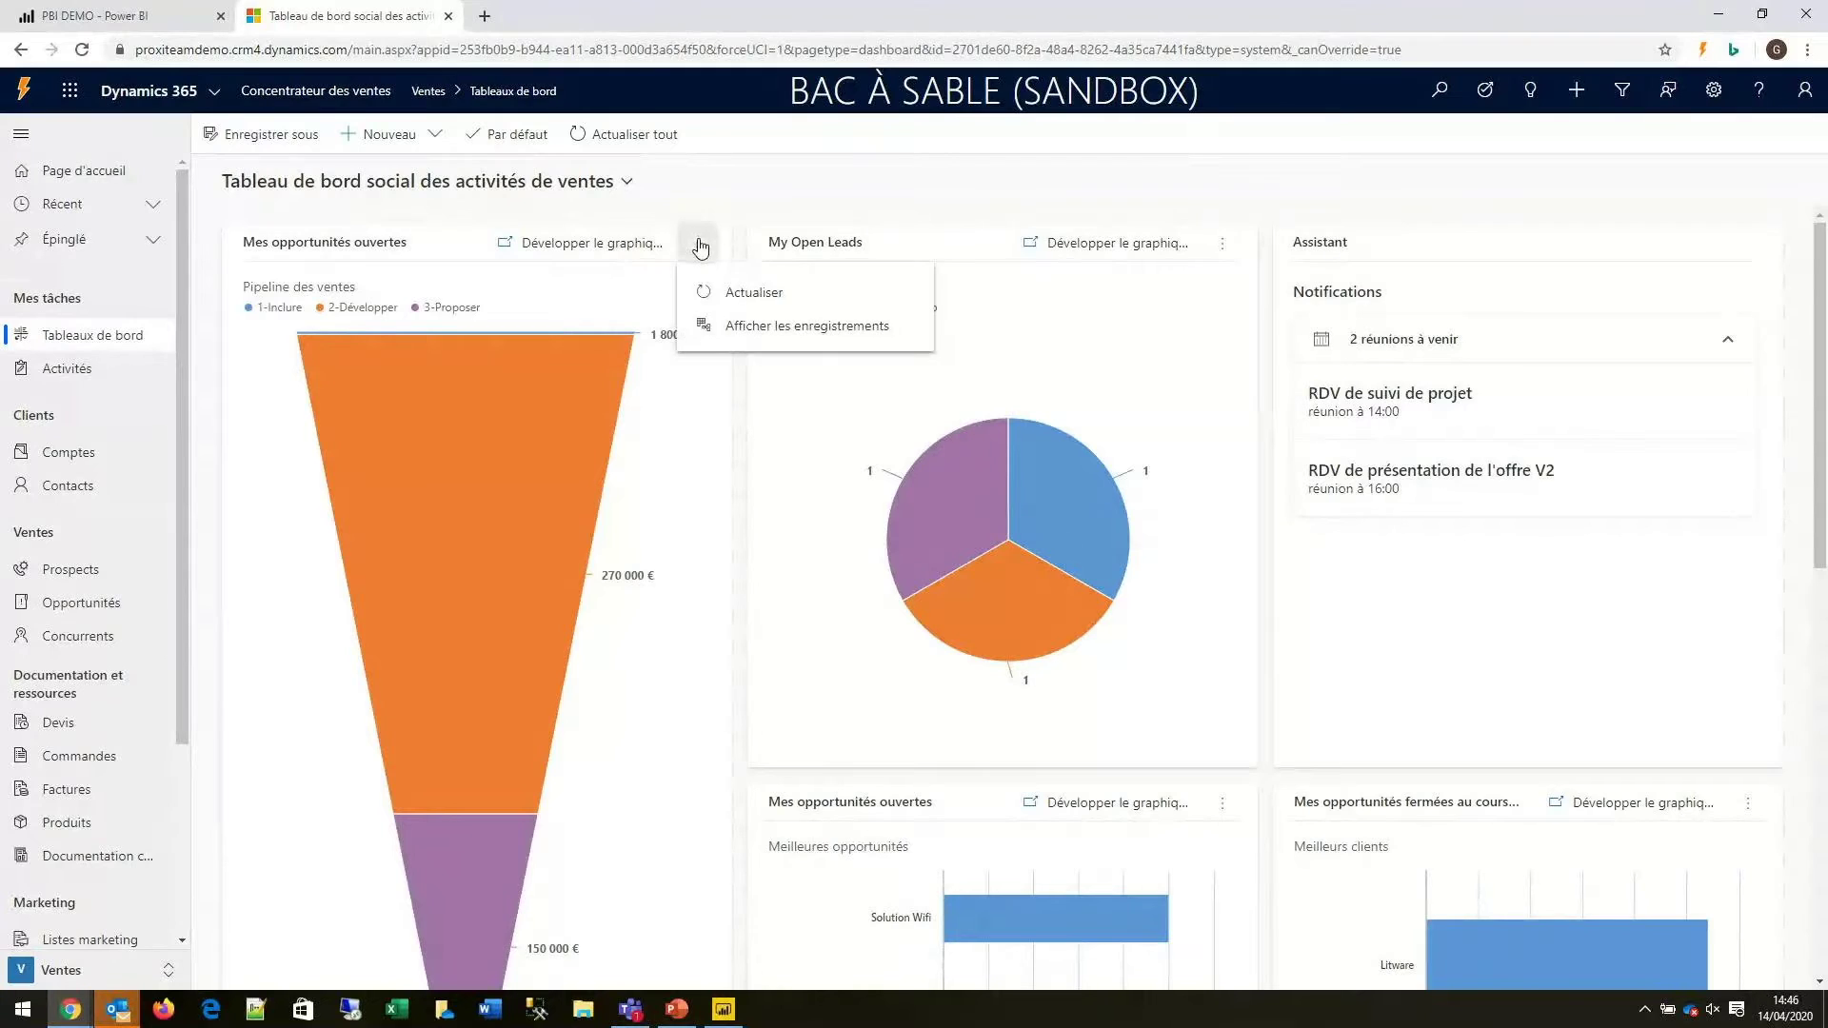
click(729, 333)
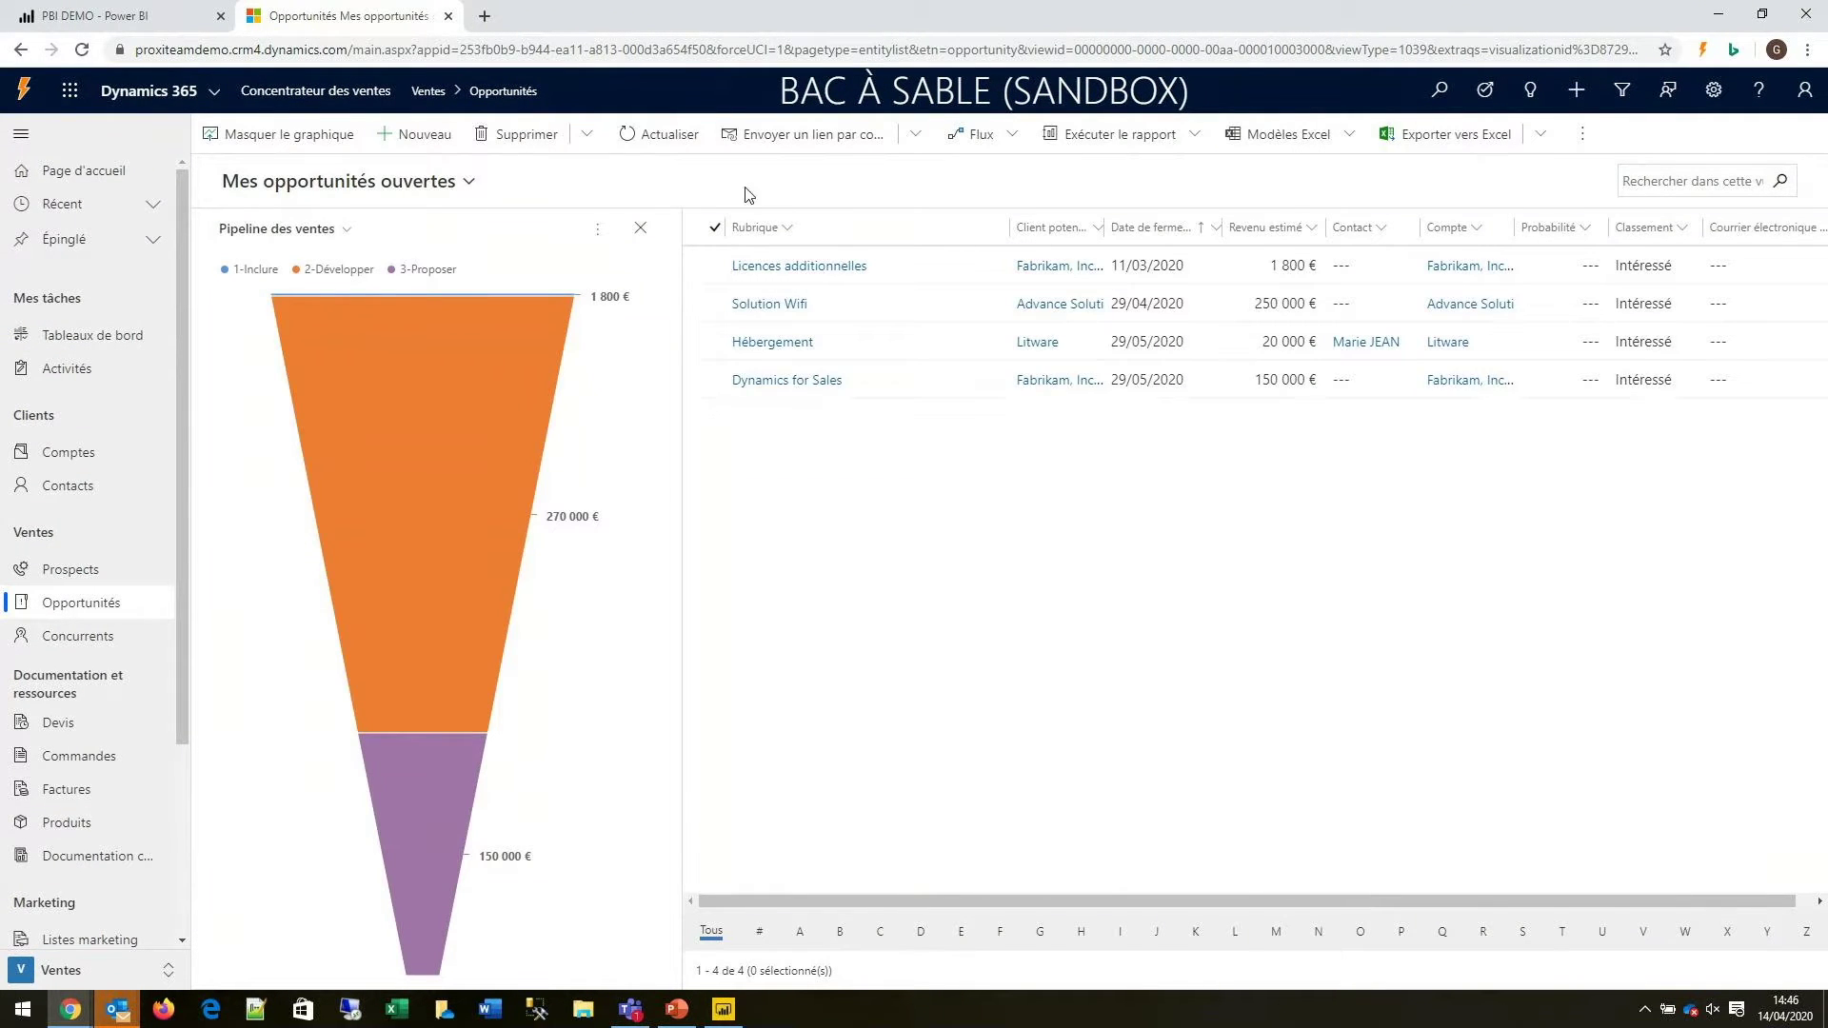
Step: Filter the open opportunities list by the 3-Proposer phase of the pipeline chart and dismiss the drill-down options
mouse_move(441, 603)
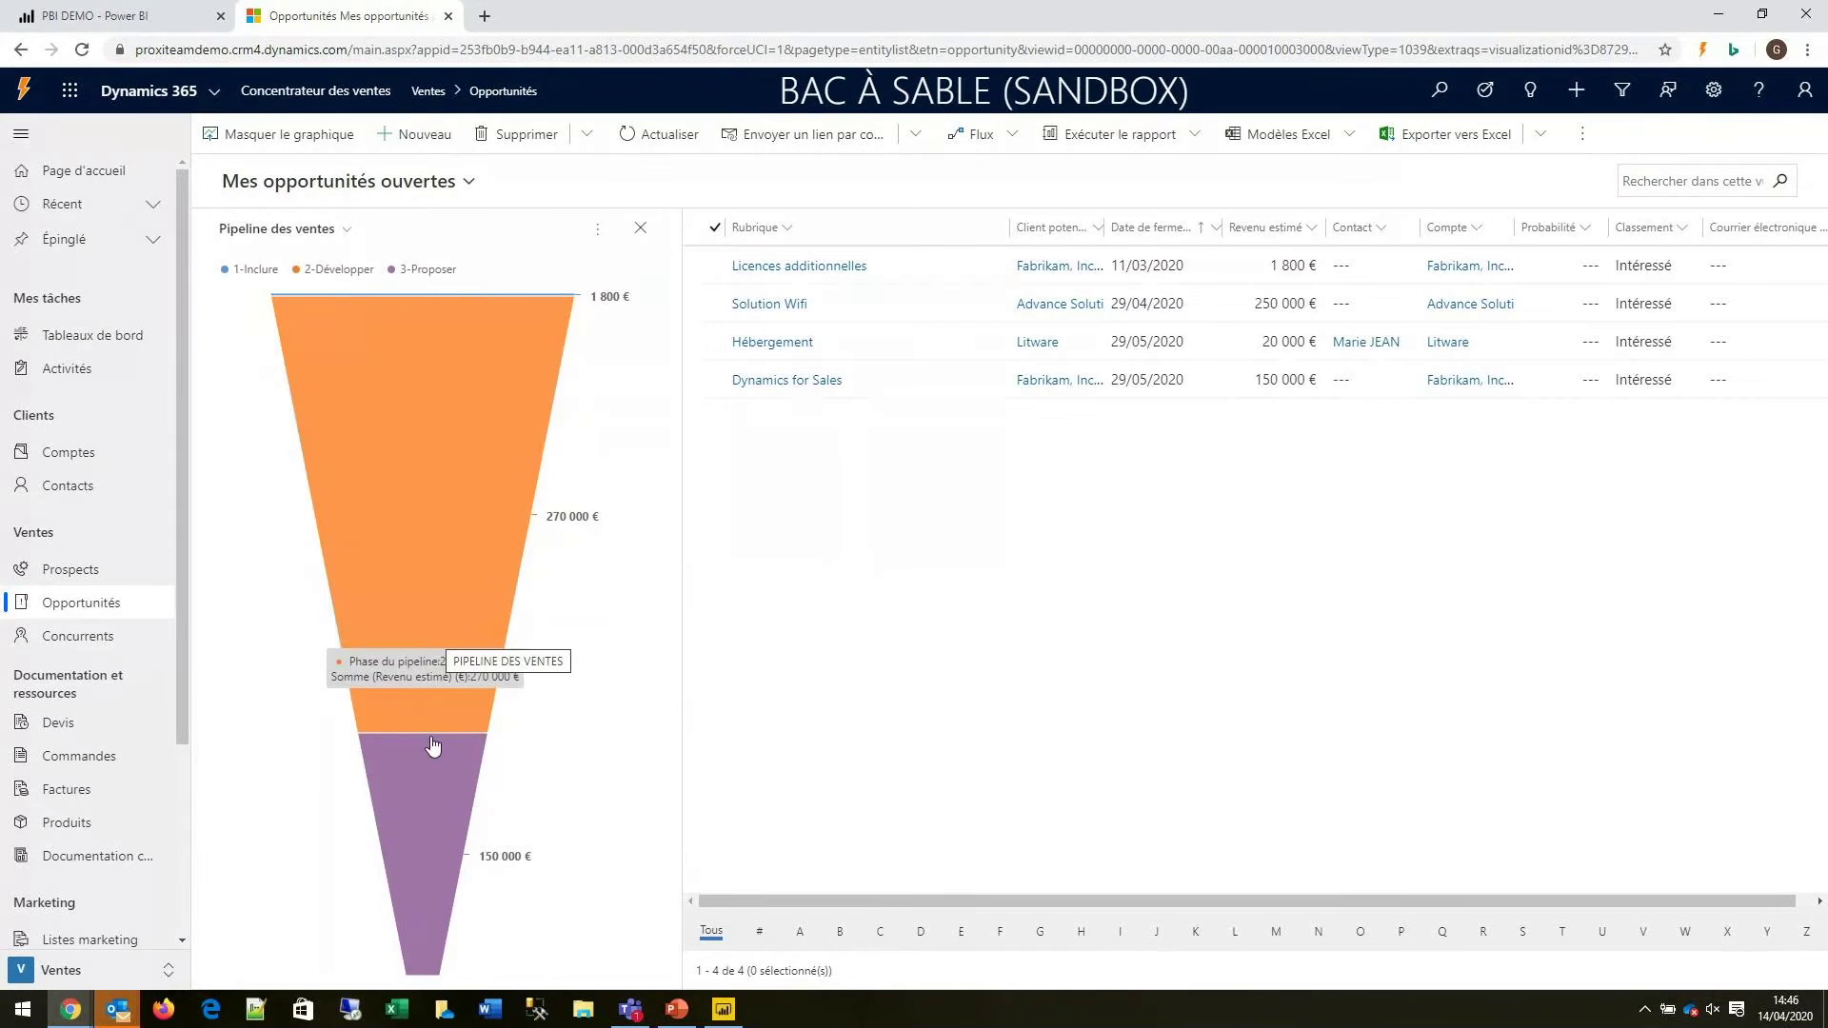
mouse_move(426, 805)
click(426, 801)
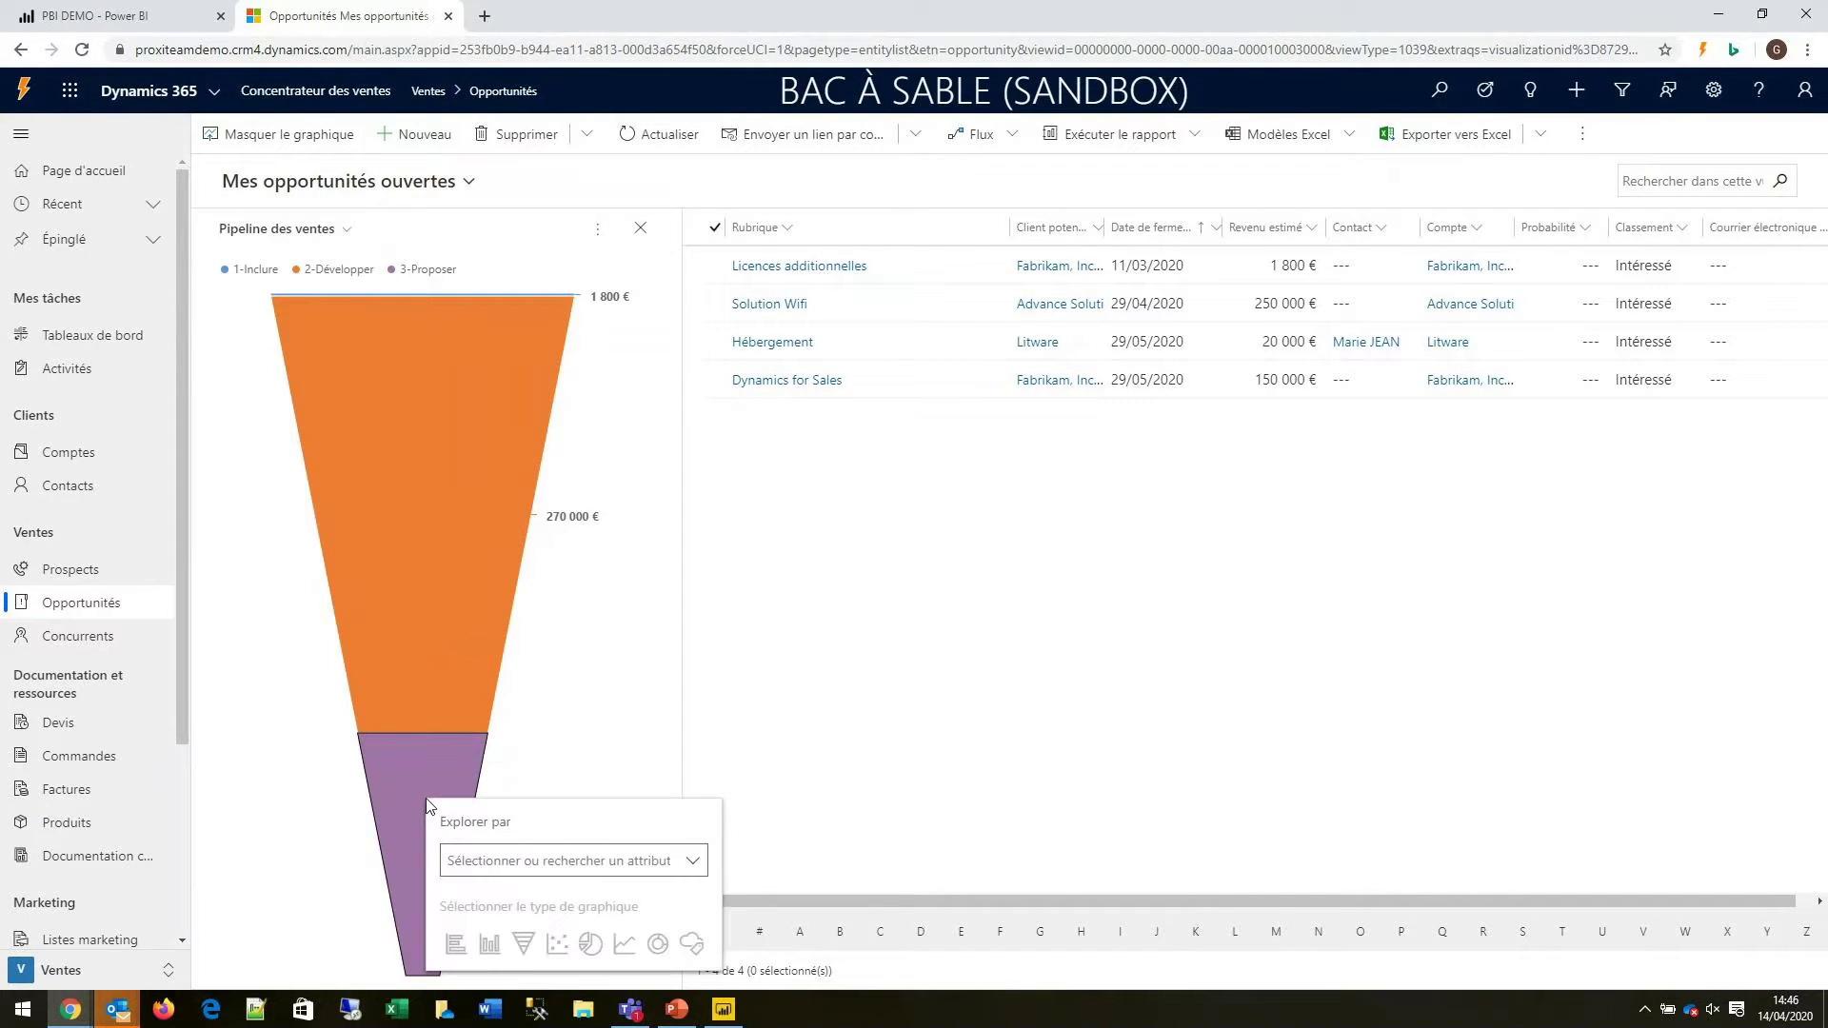
click(429, 581)
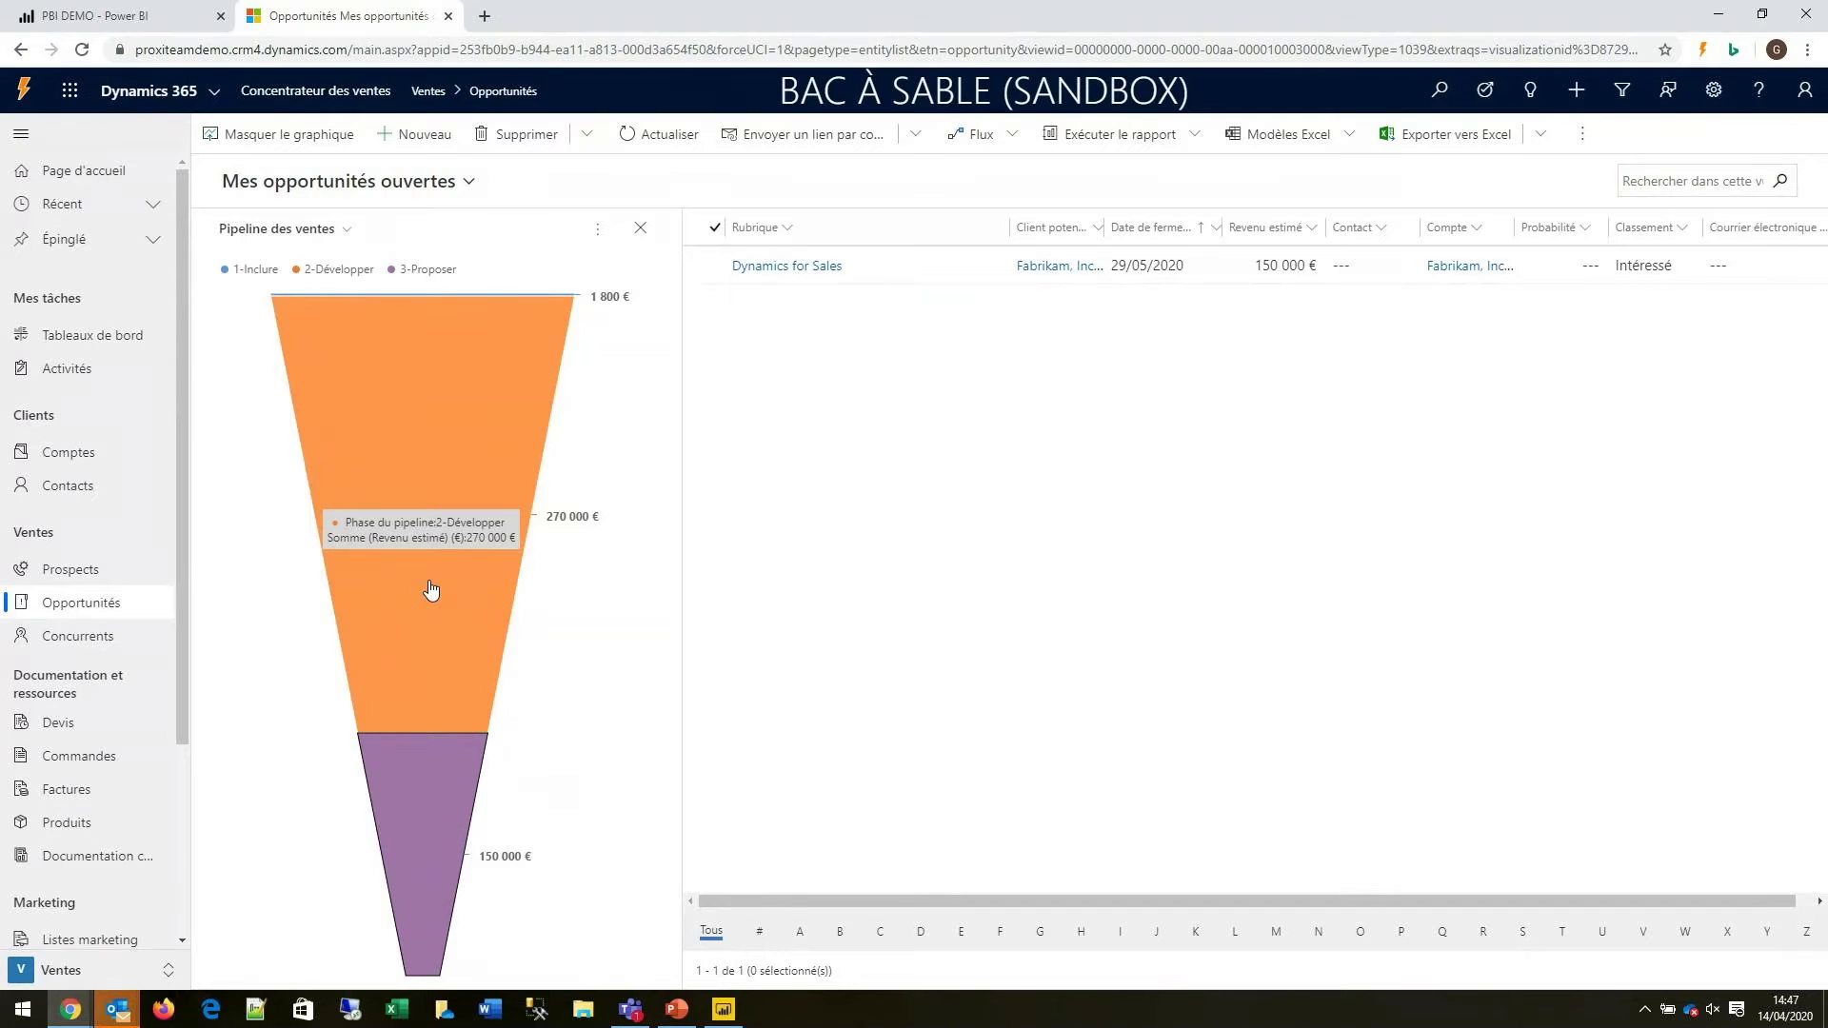
Step: Filter the open opportunities list by the 2-Développer phase, and return to the social sales activities dashboard
click(417, 467)
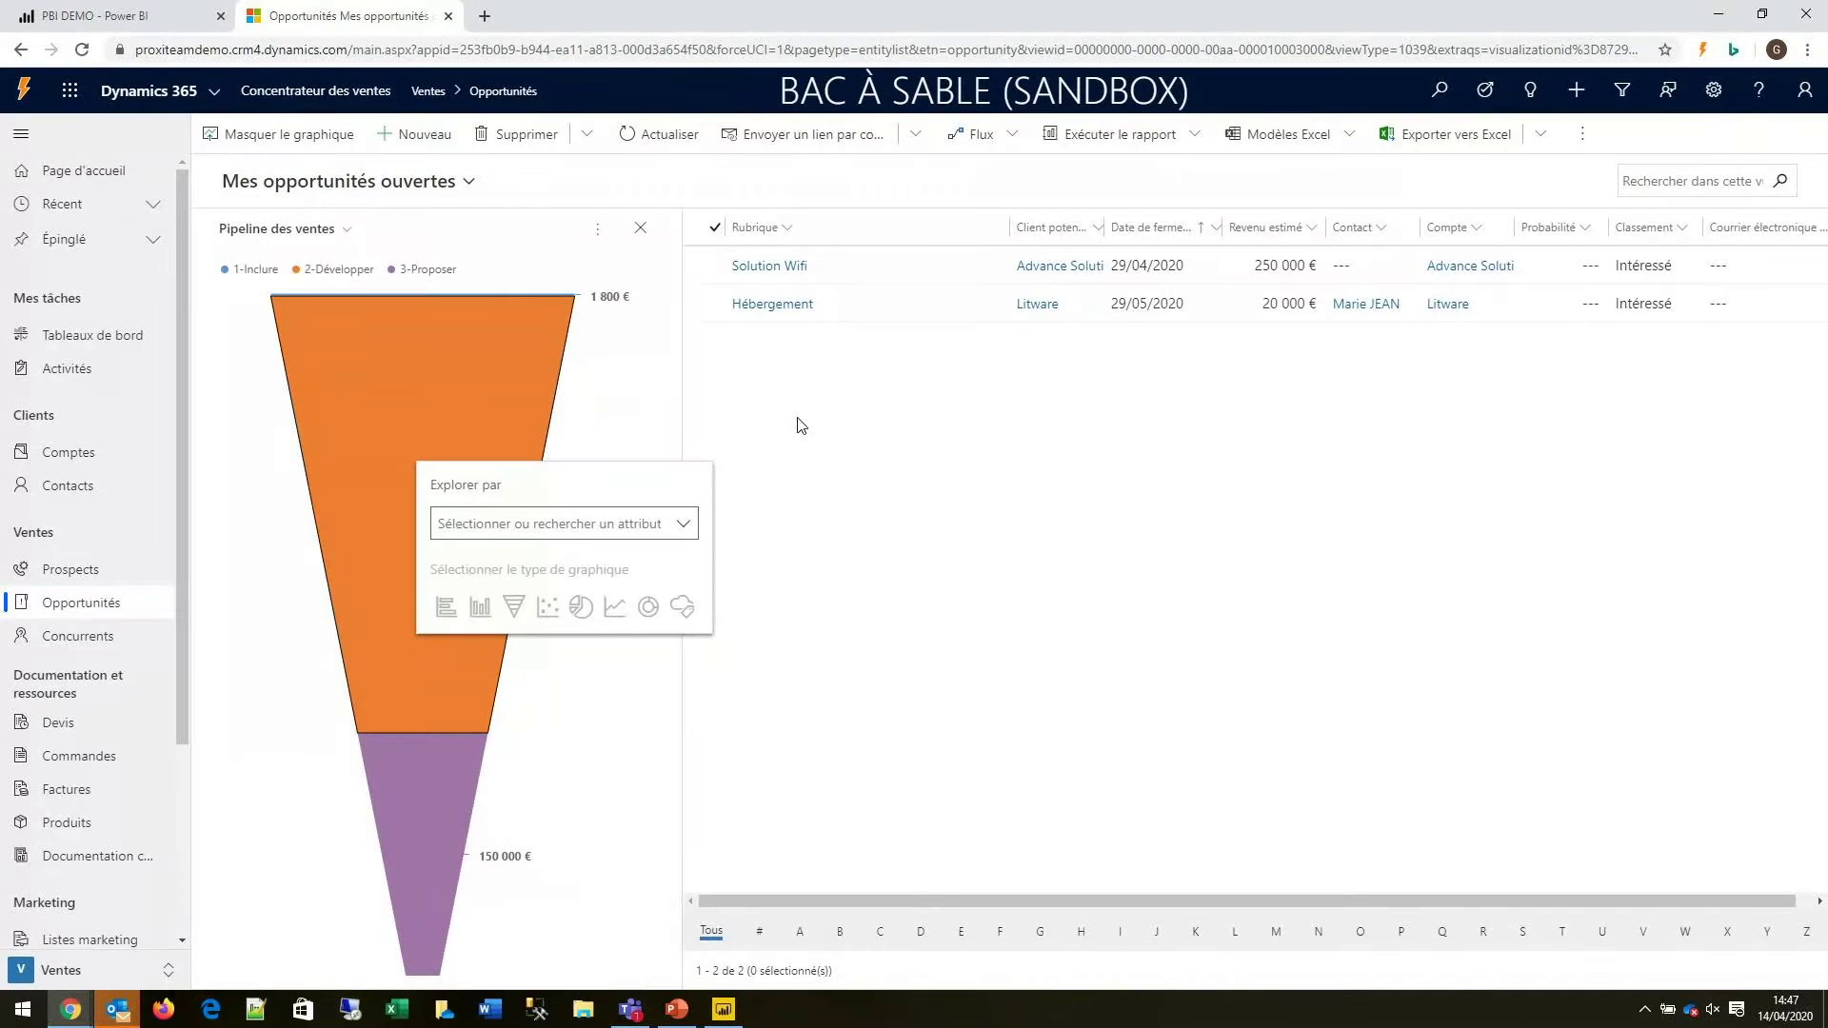
click(640, 229)
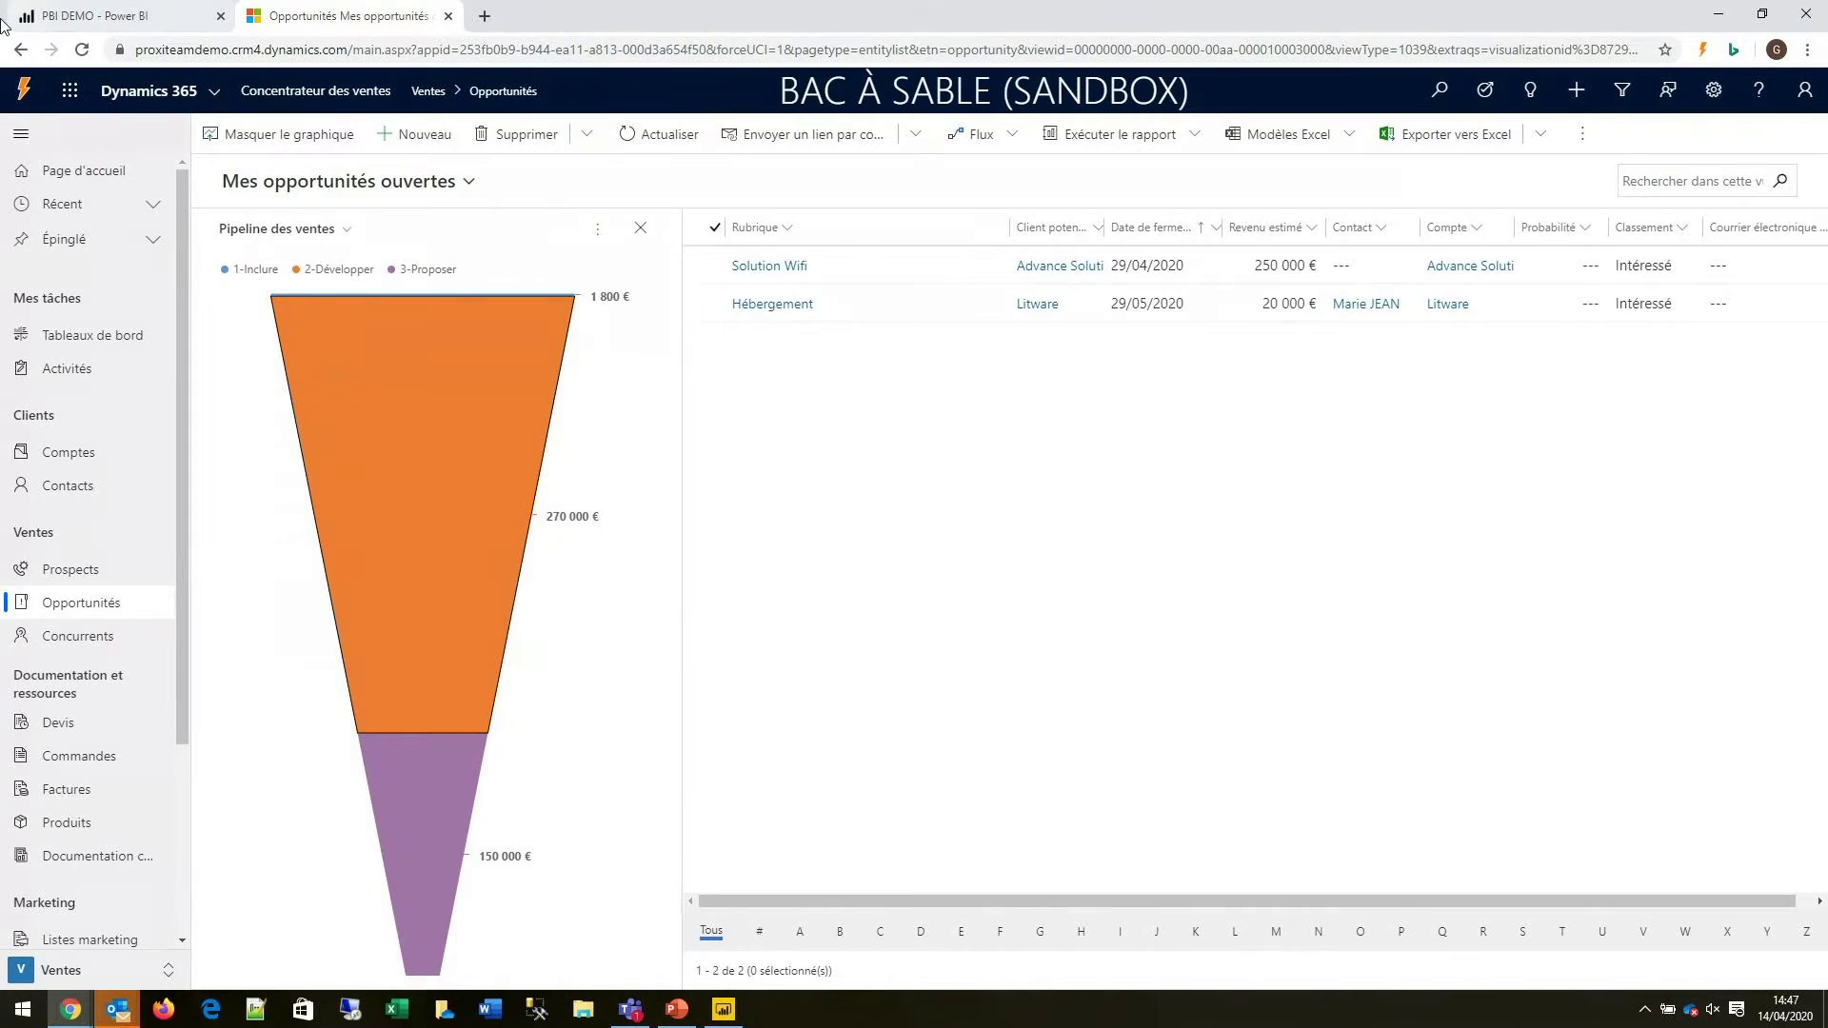
click(20, 50)
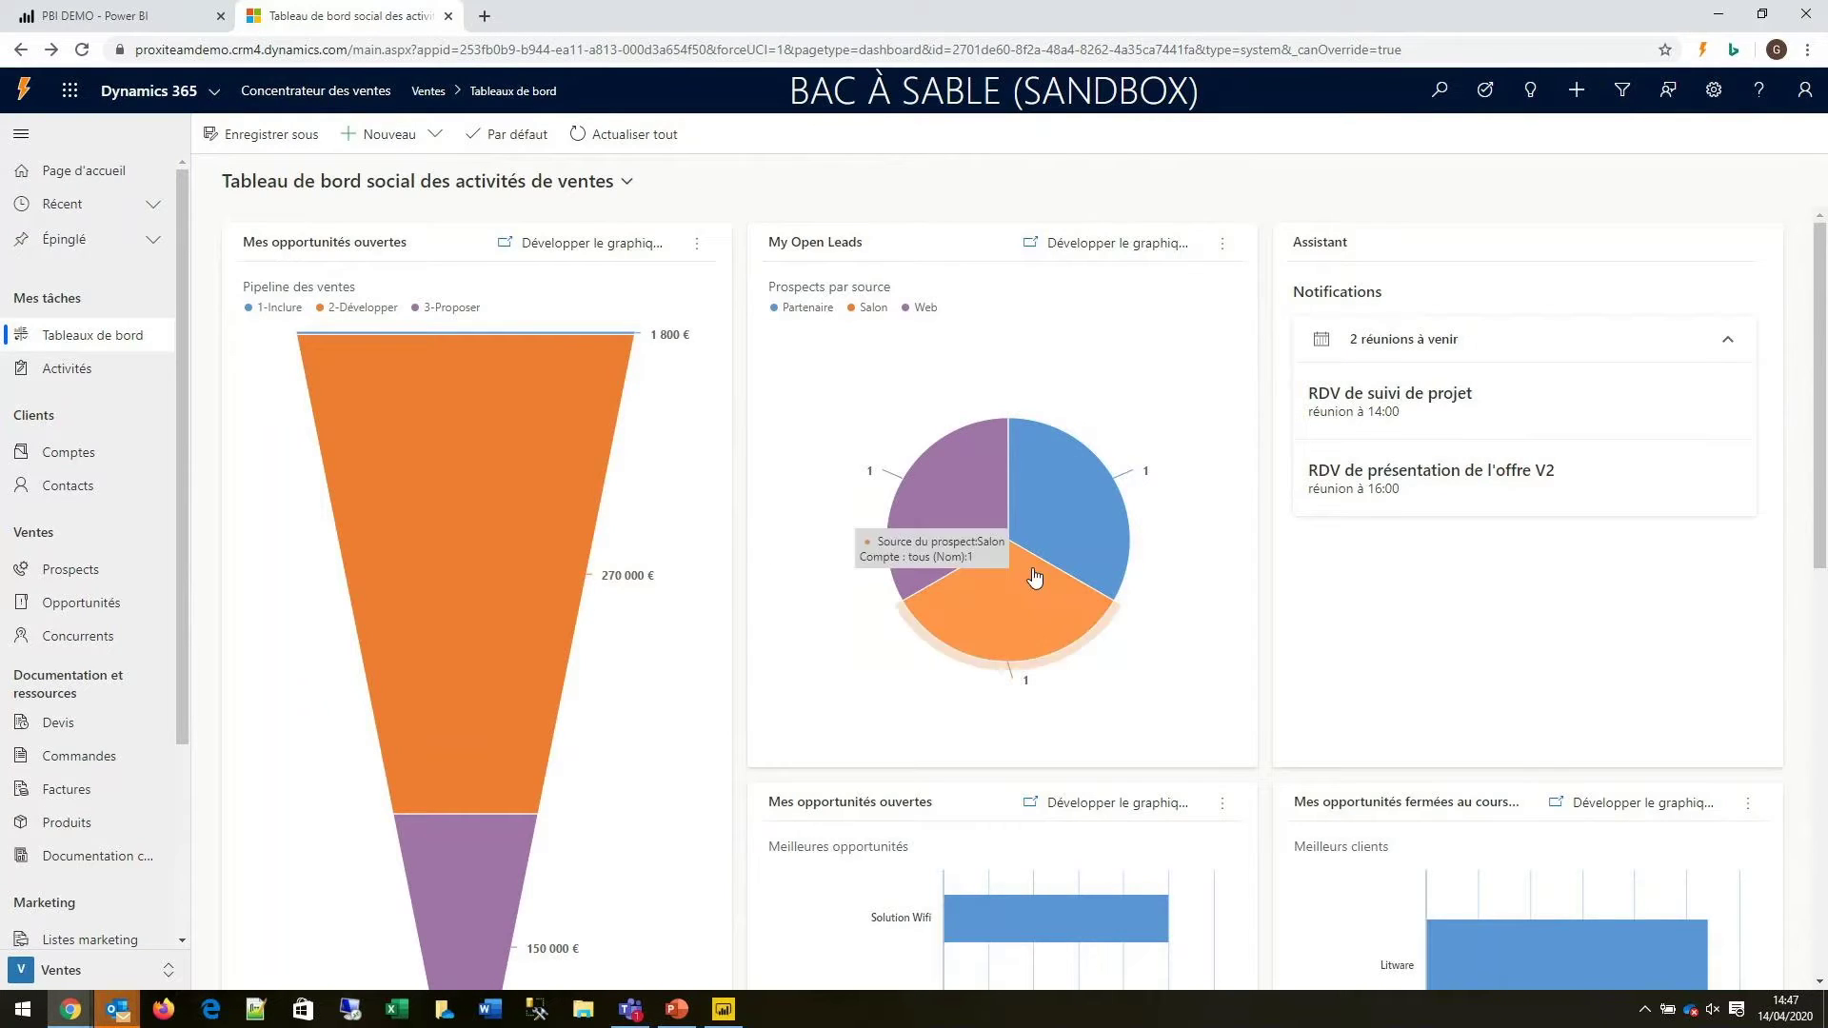
Step: Review the leads-by-source, best opportunities and best clients charts, and look through the list of available dashboards
mouse_move(947, 638)
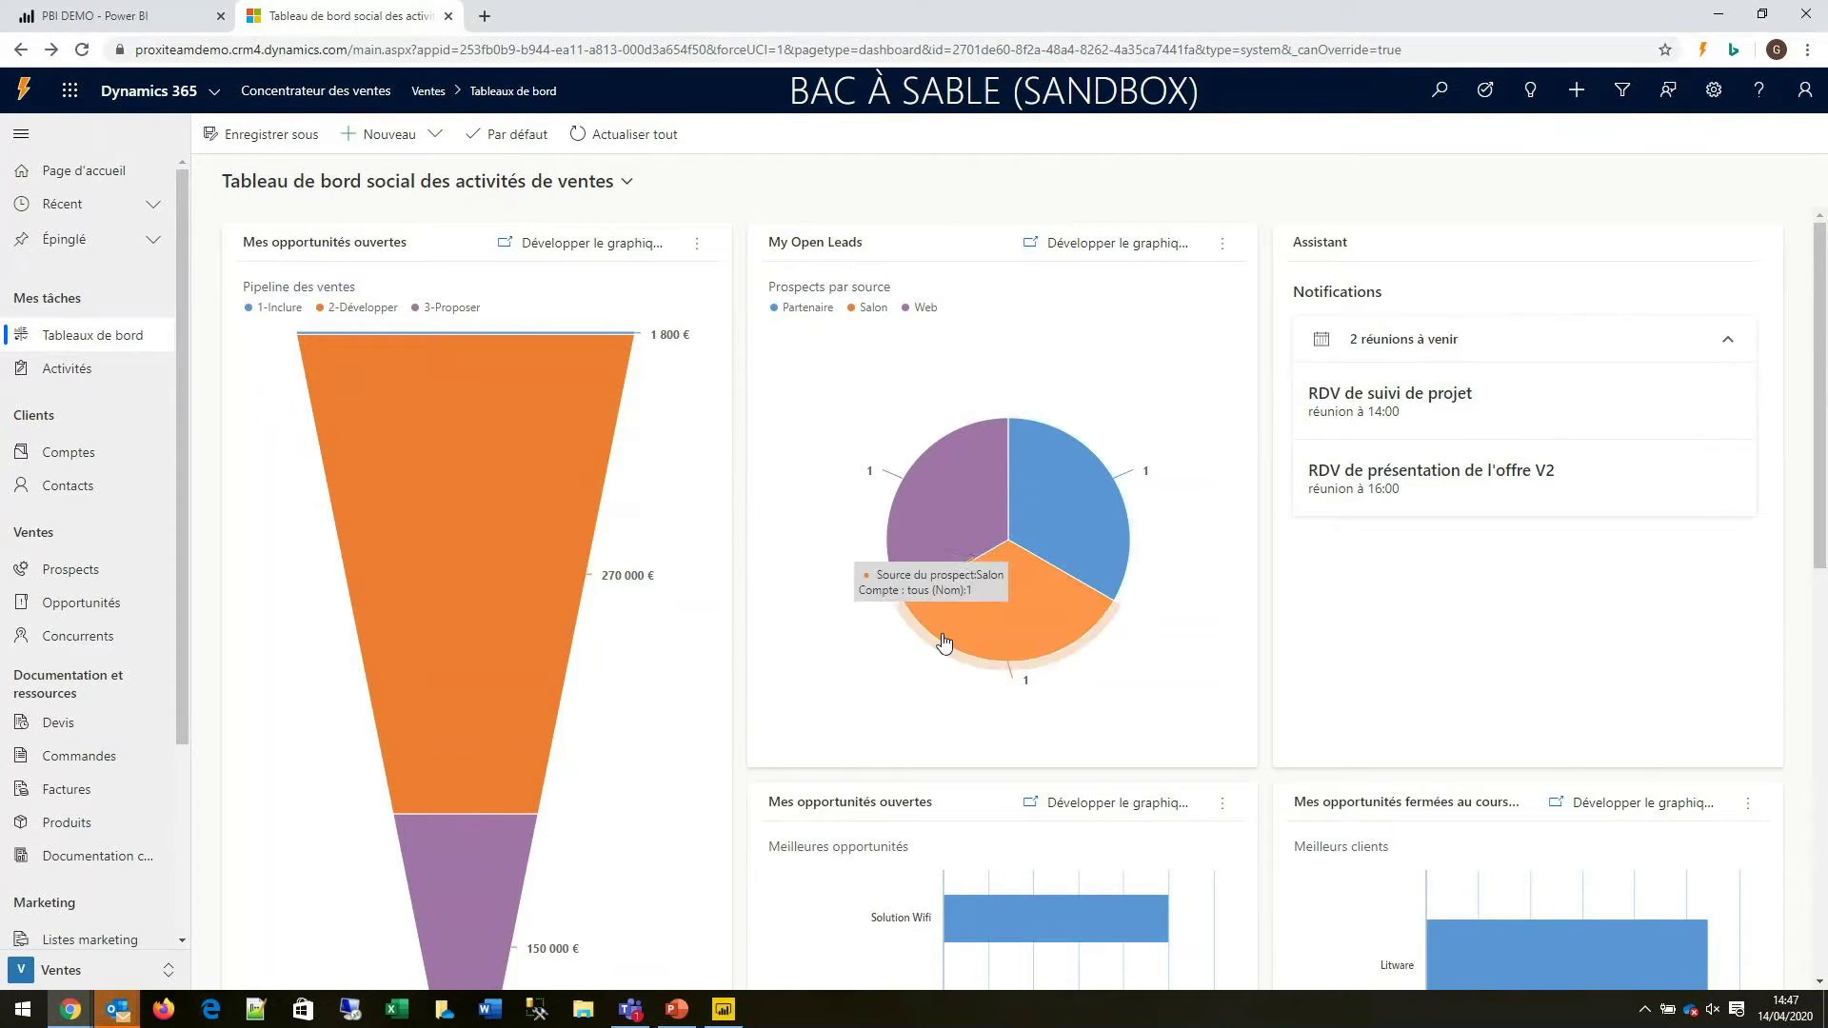
mouse_move(964, 565)
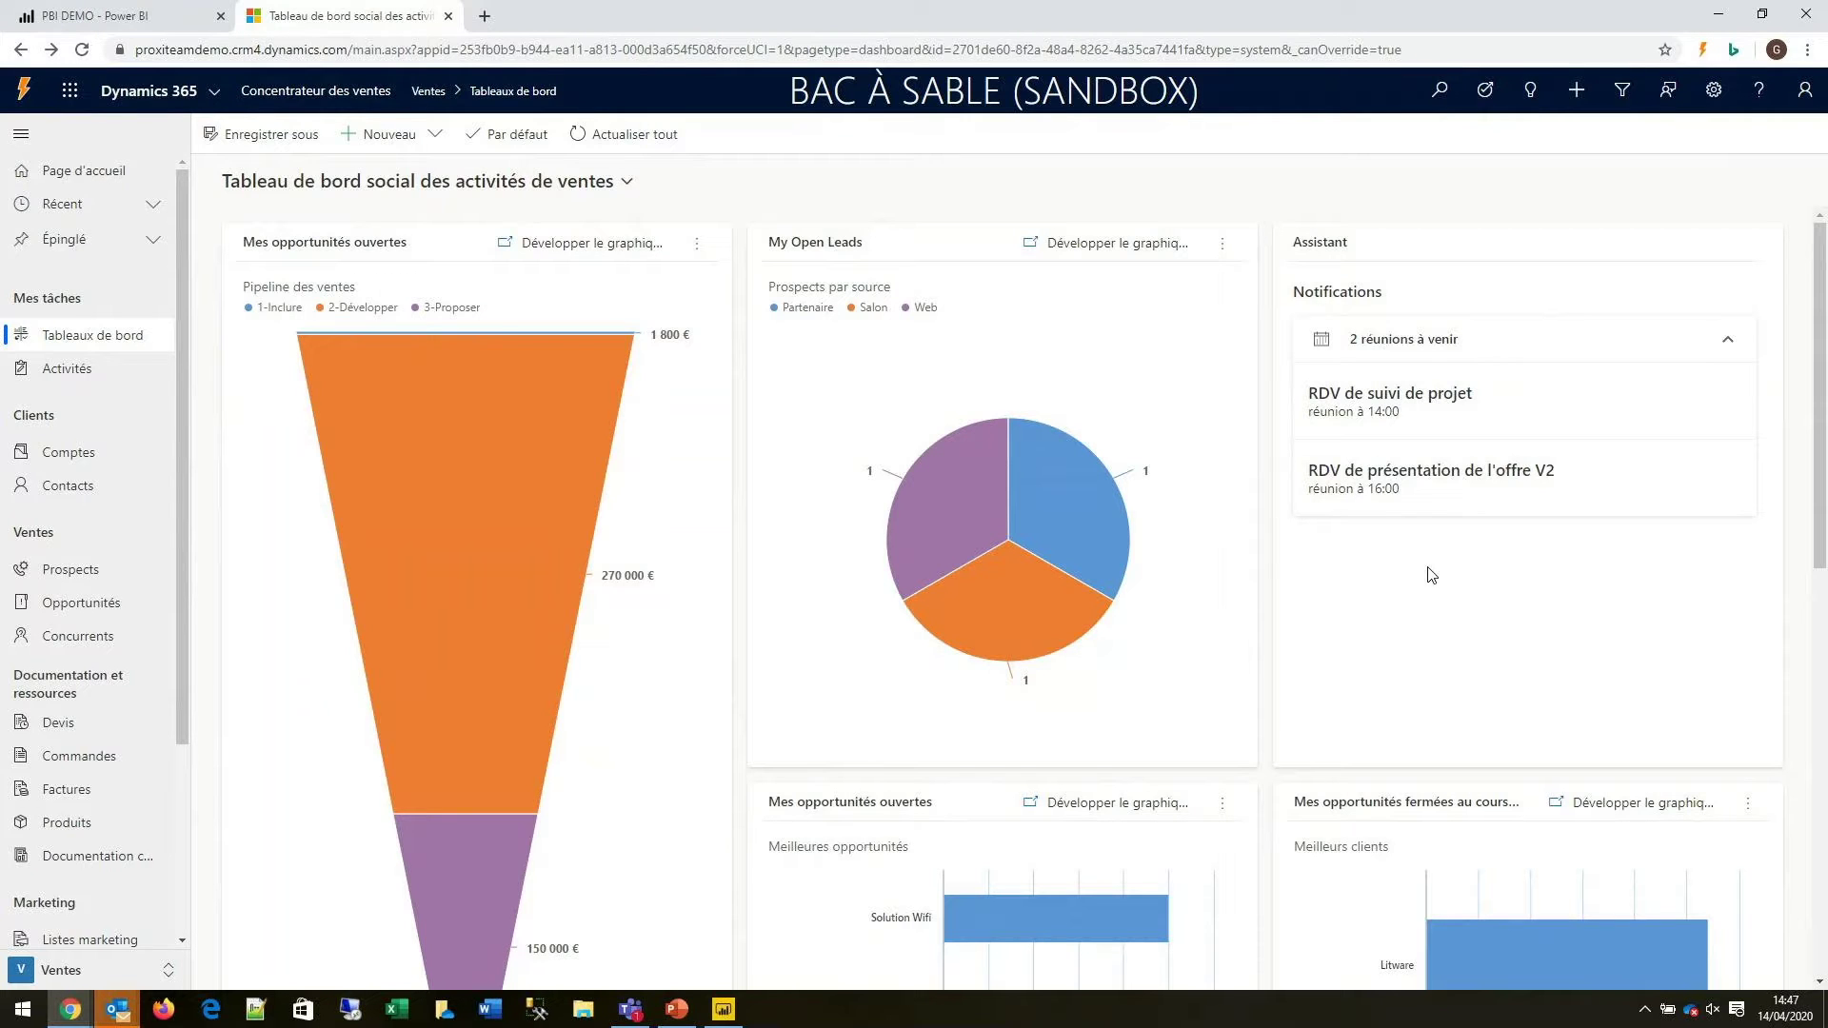
scroll(1430, 575, down, 4)
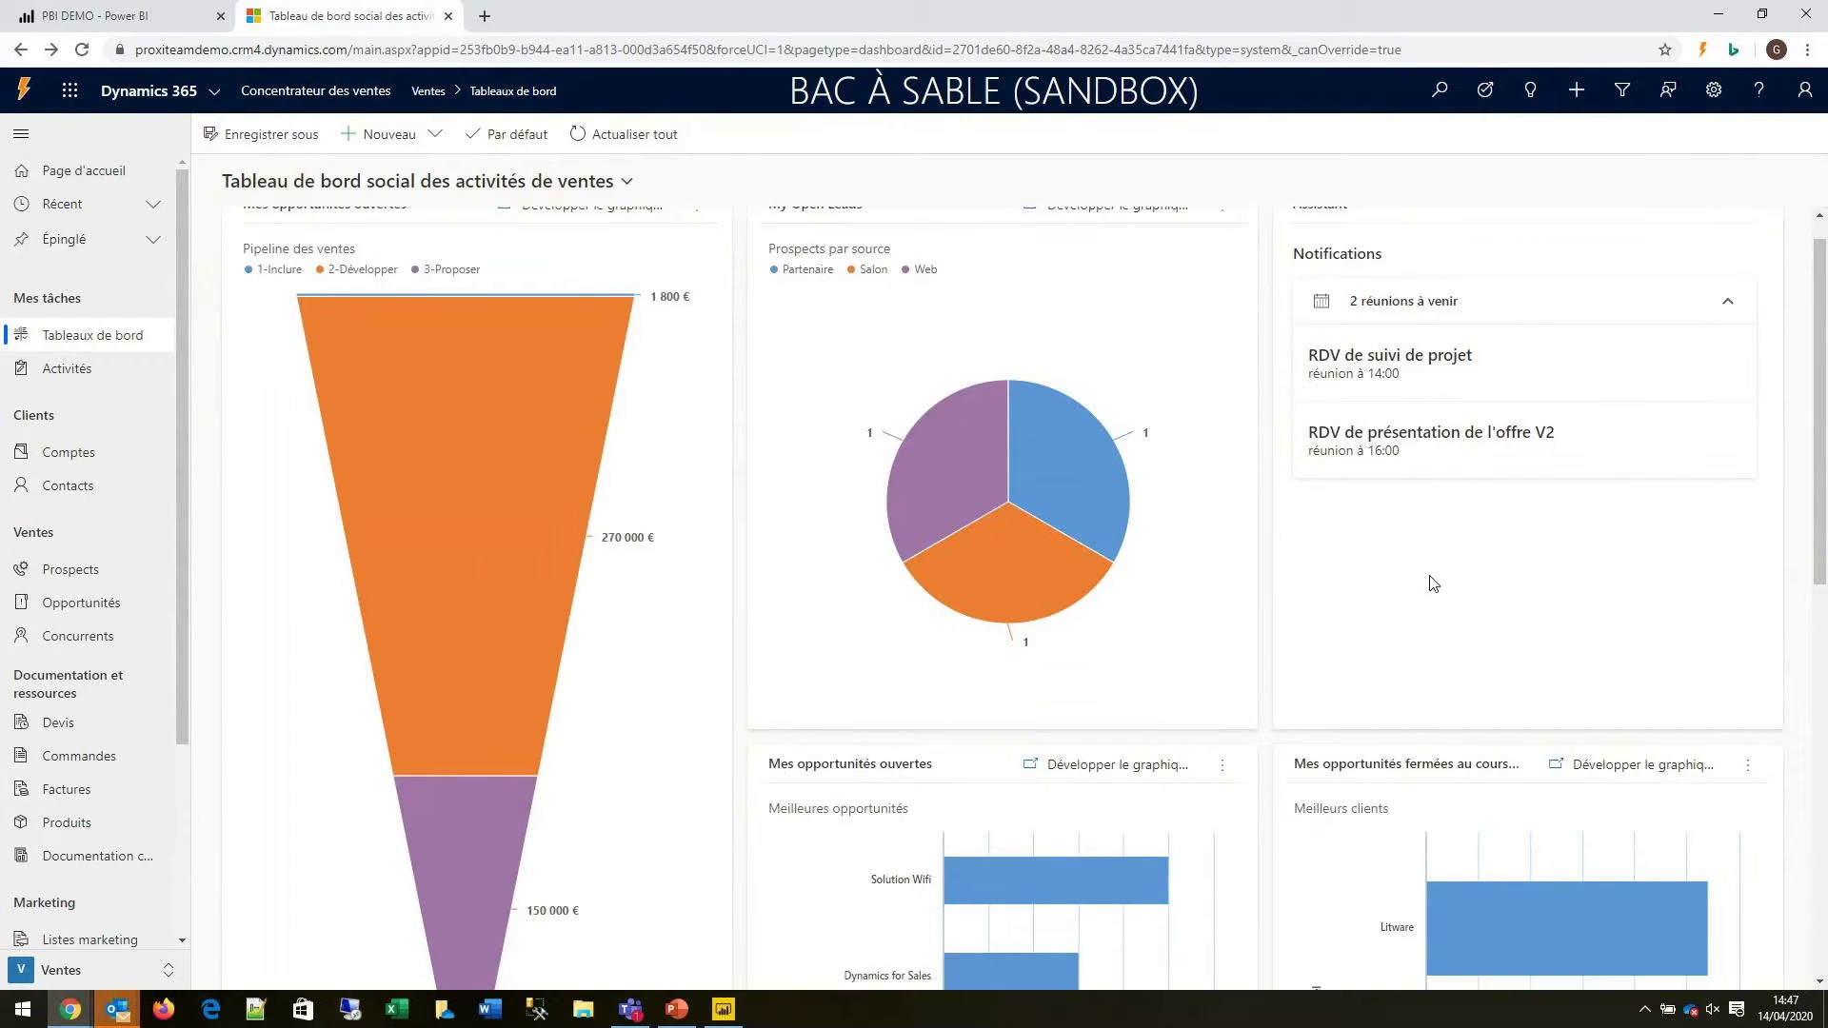
scroll(1433, 591, down, 1)
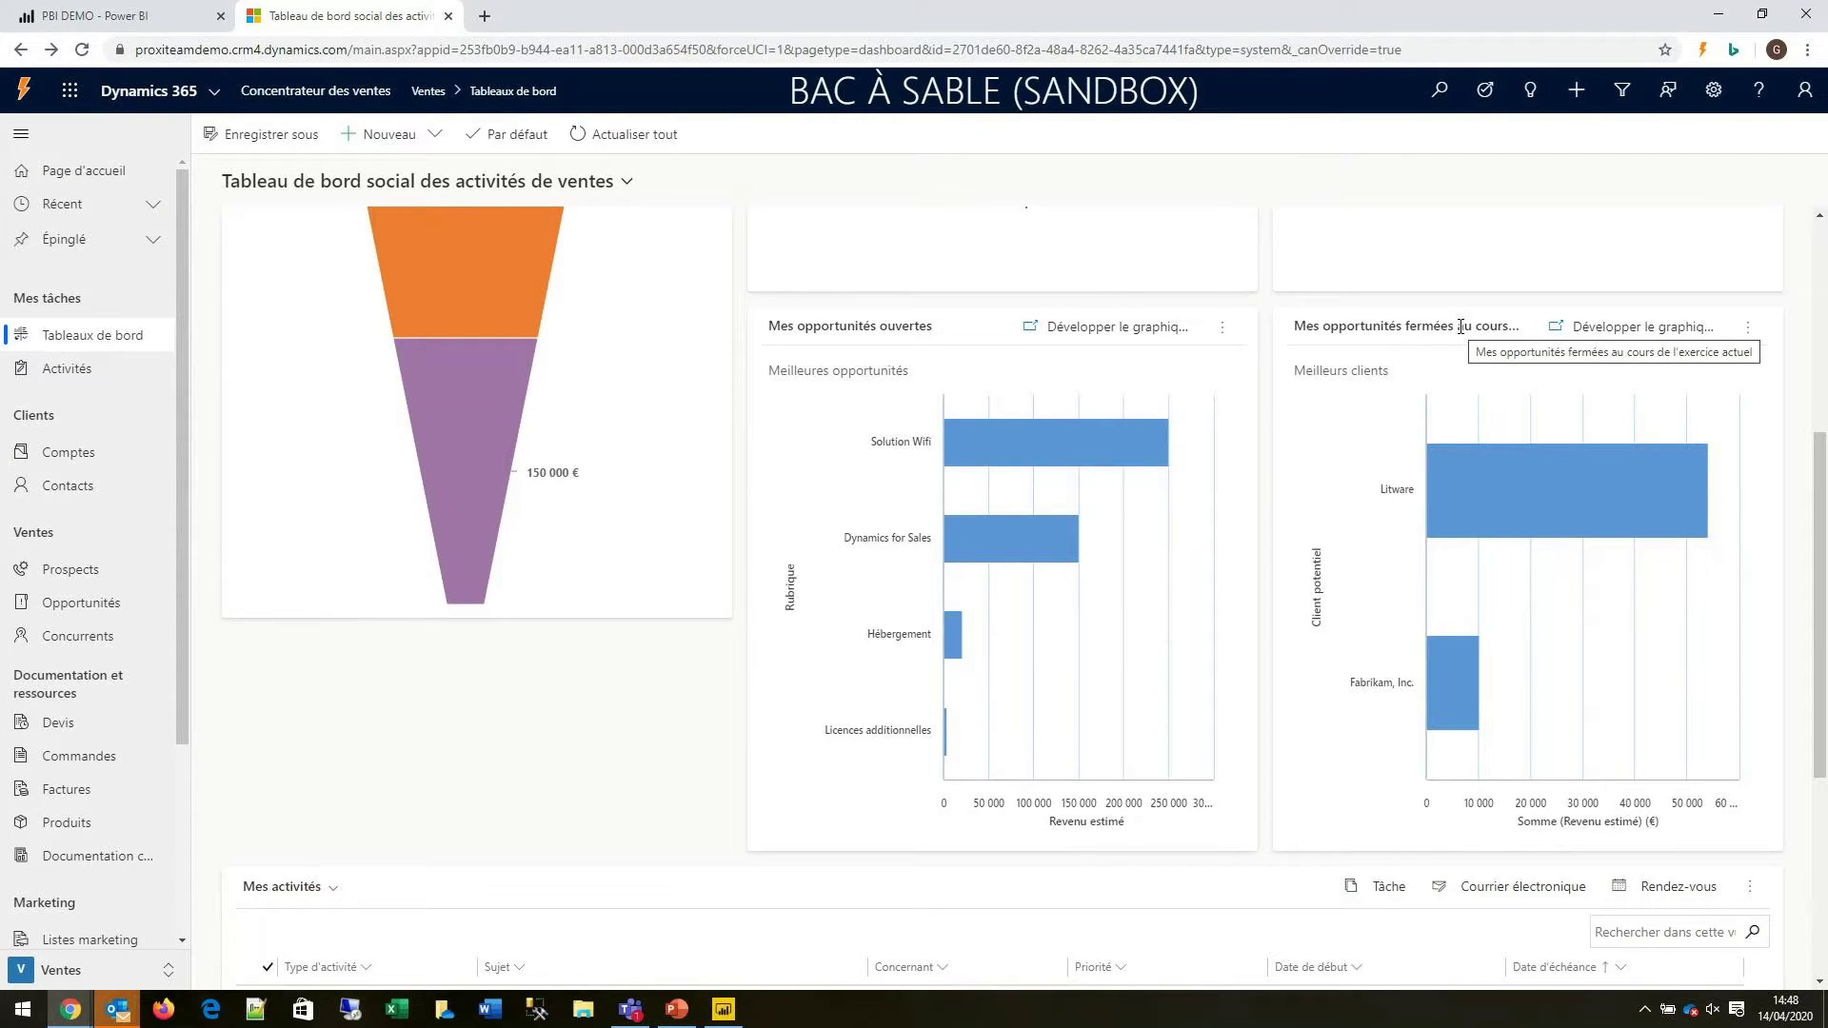
scroll(1460, 327, up, 5)
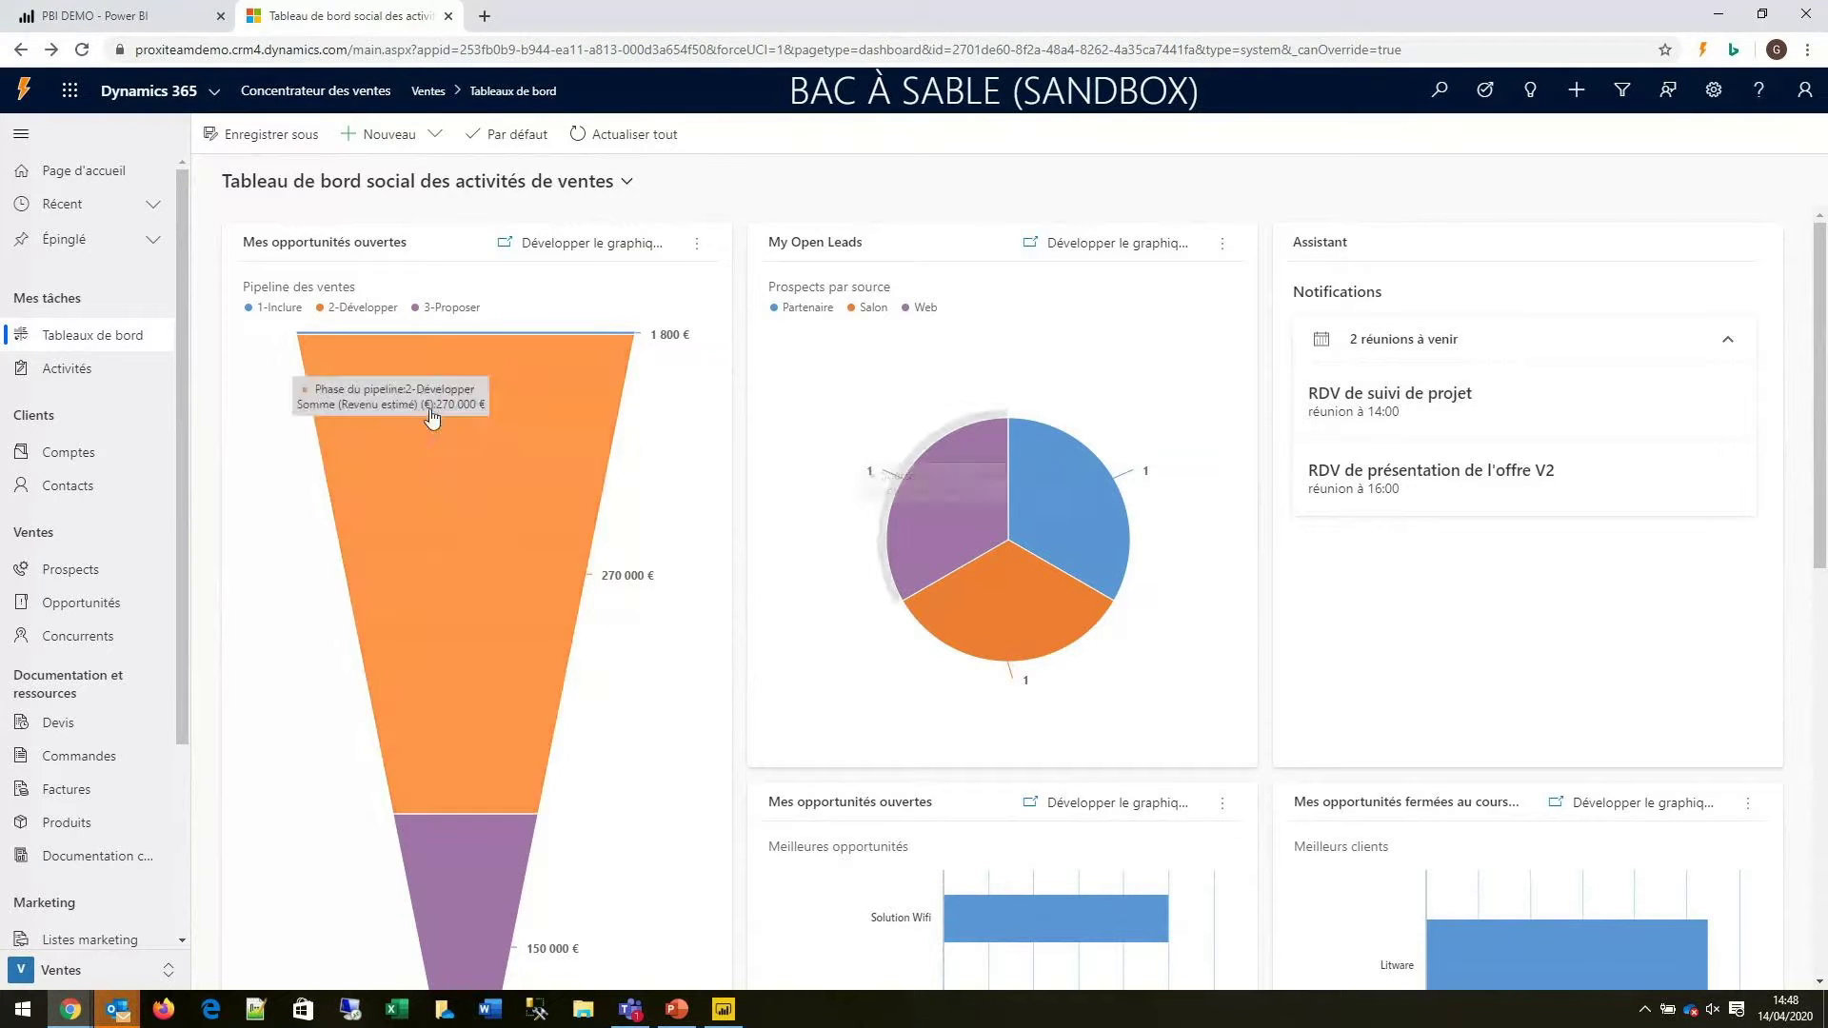
click(628, 182)
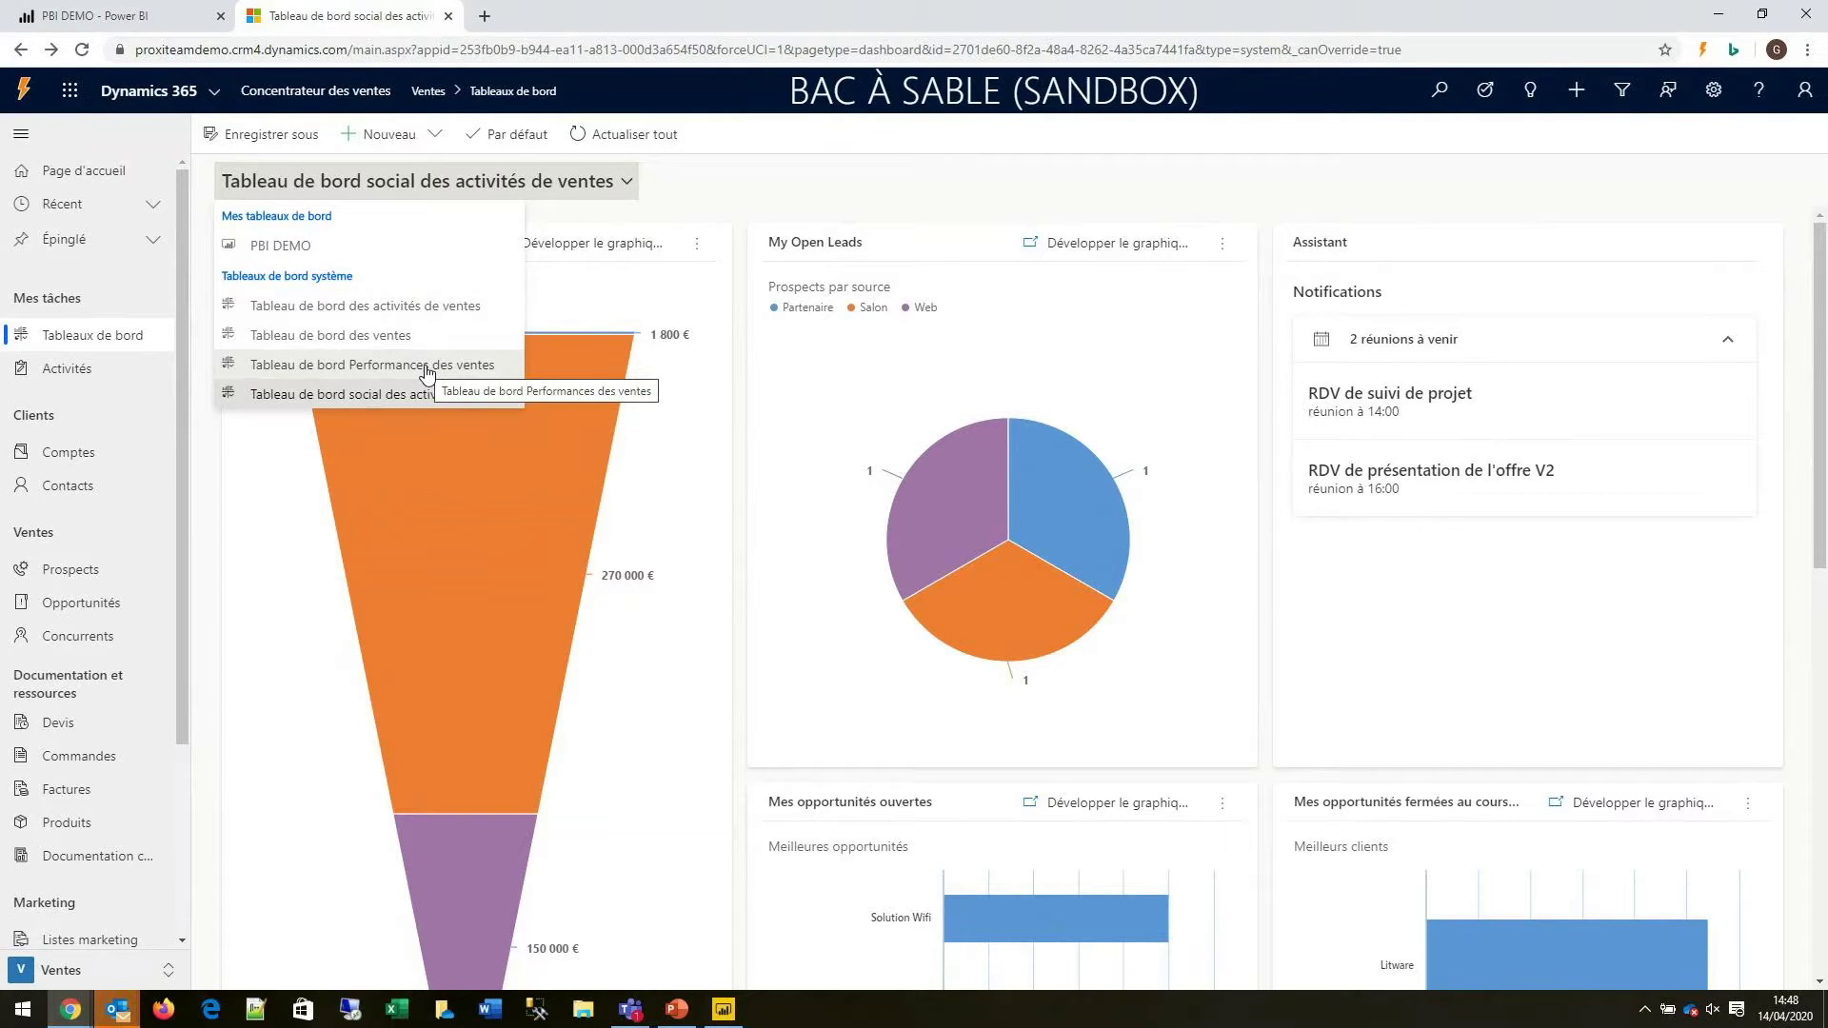
click(714, 209)
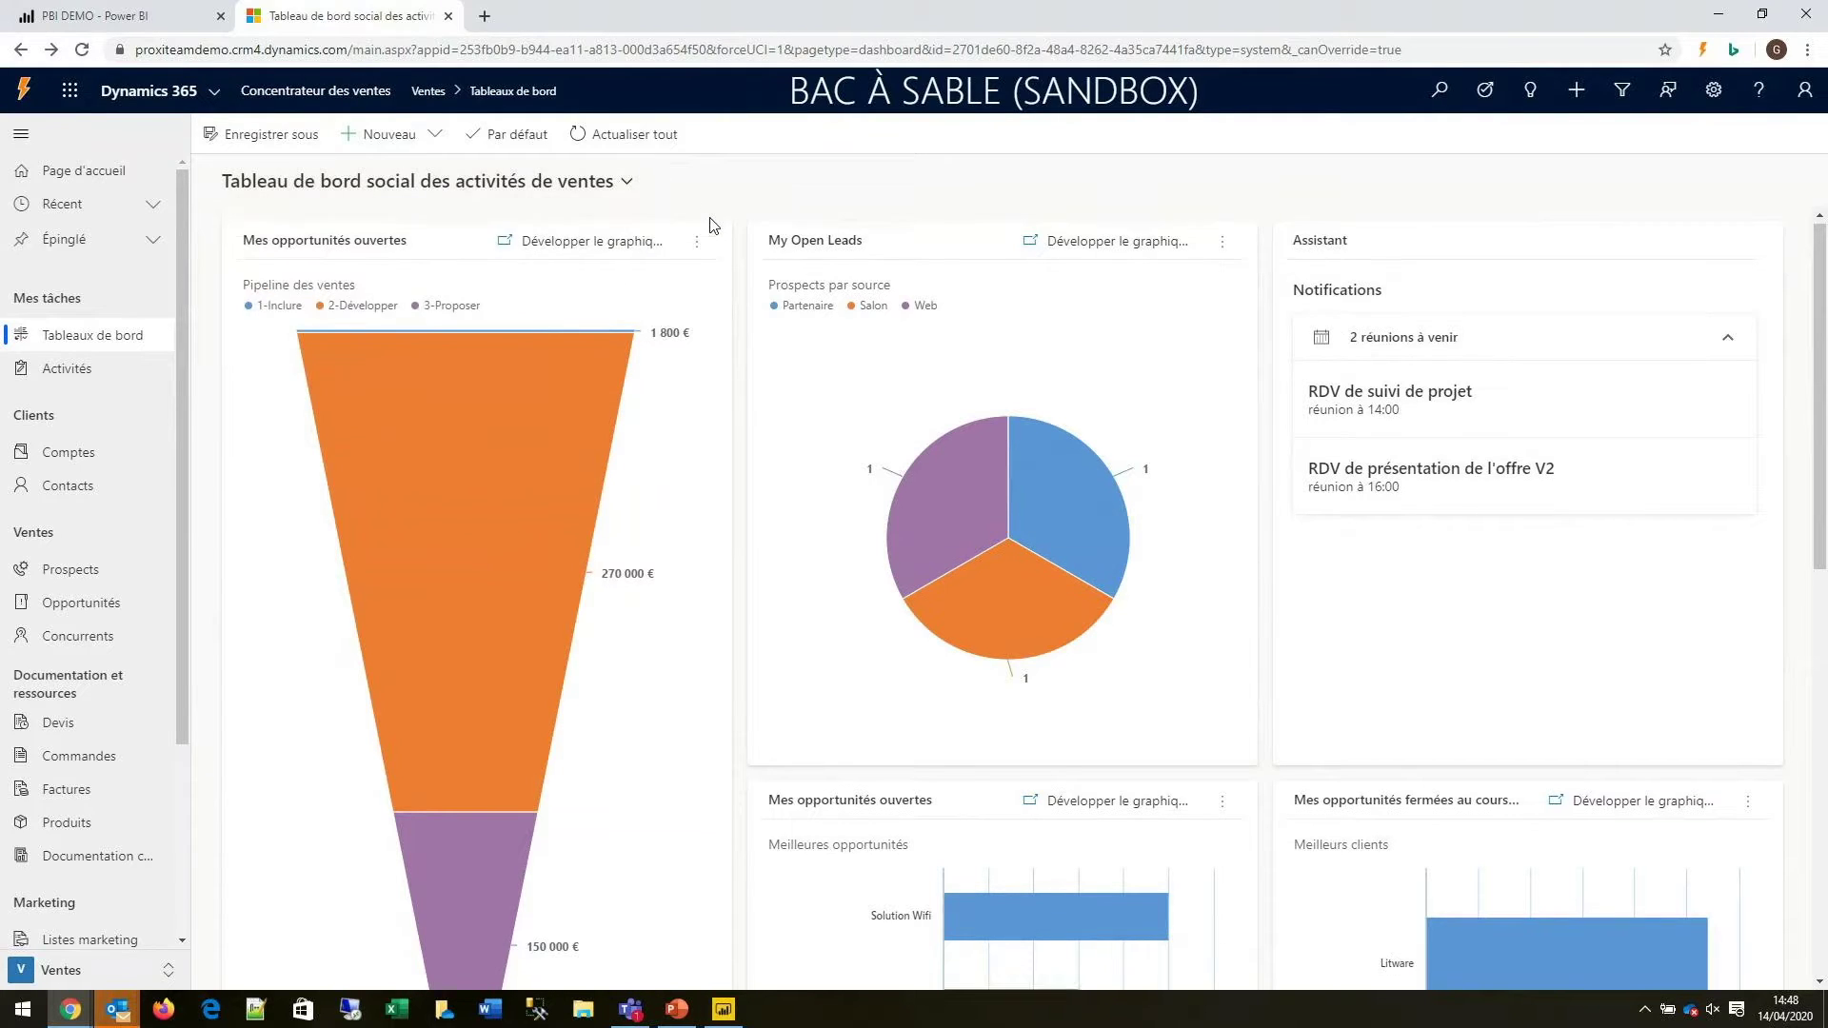
Step: Sort the "Mes activités" list at the end of the dashboard by due date in descending order
scroll(709, 224, down, 1)
scroll(714, 228, down, 5)
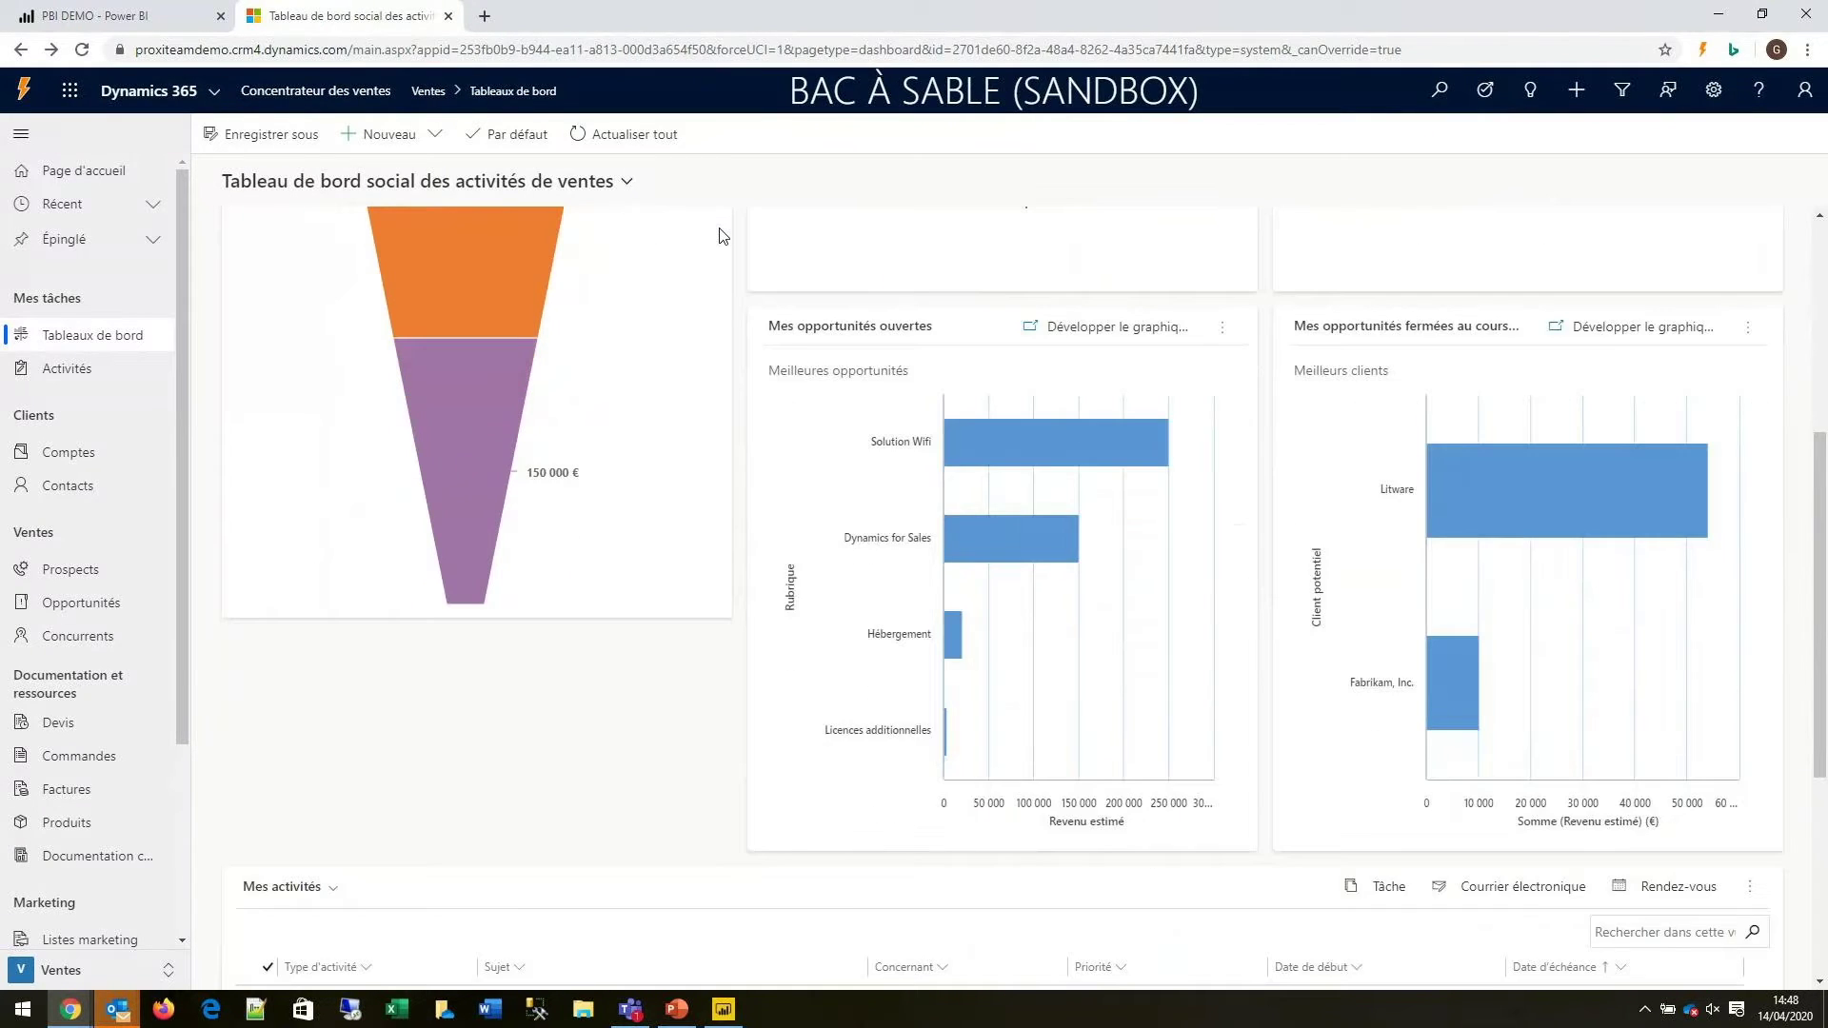
scroll(721, 235, down, 3)
scroll(733, 240, up, 9)
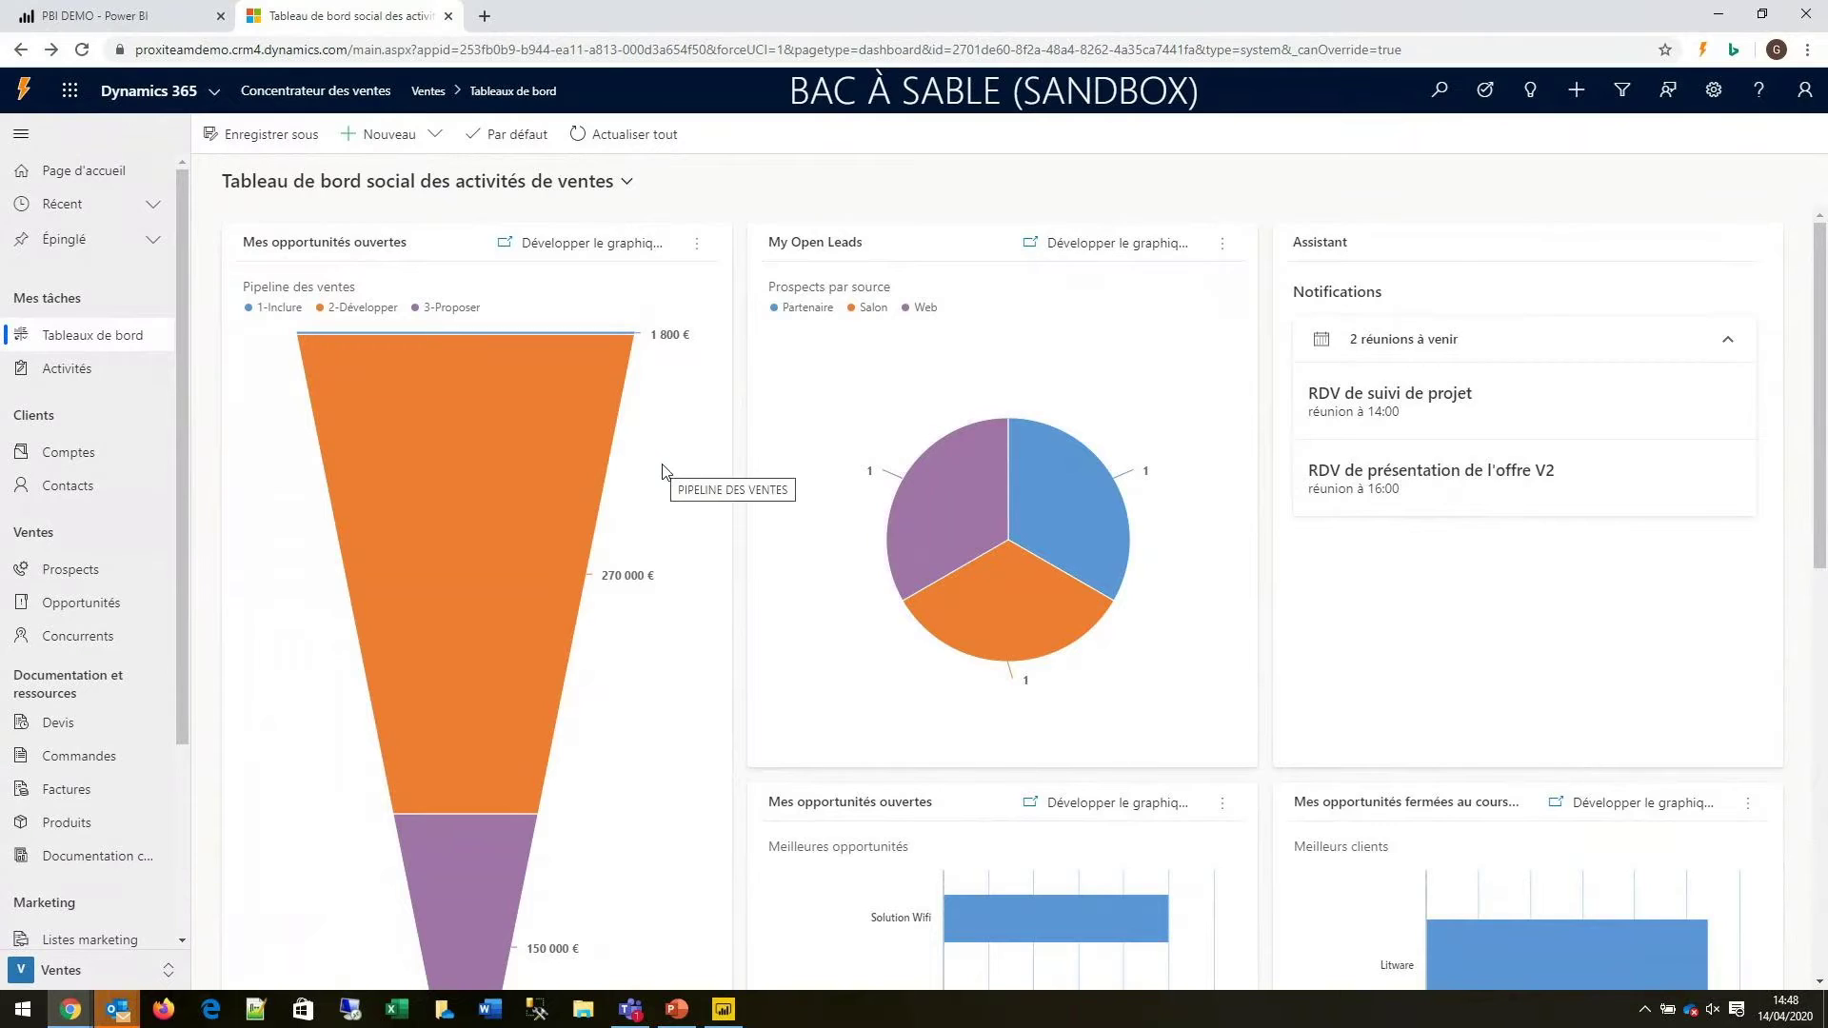
scroll(666, 473, down, 2)
scroll(666, 473, down, 8)
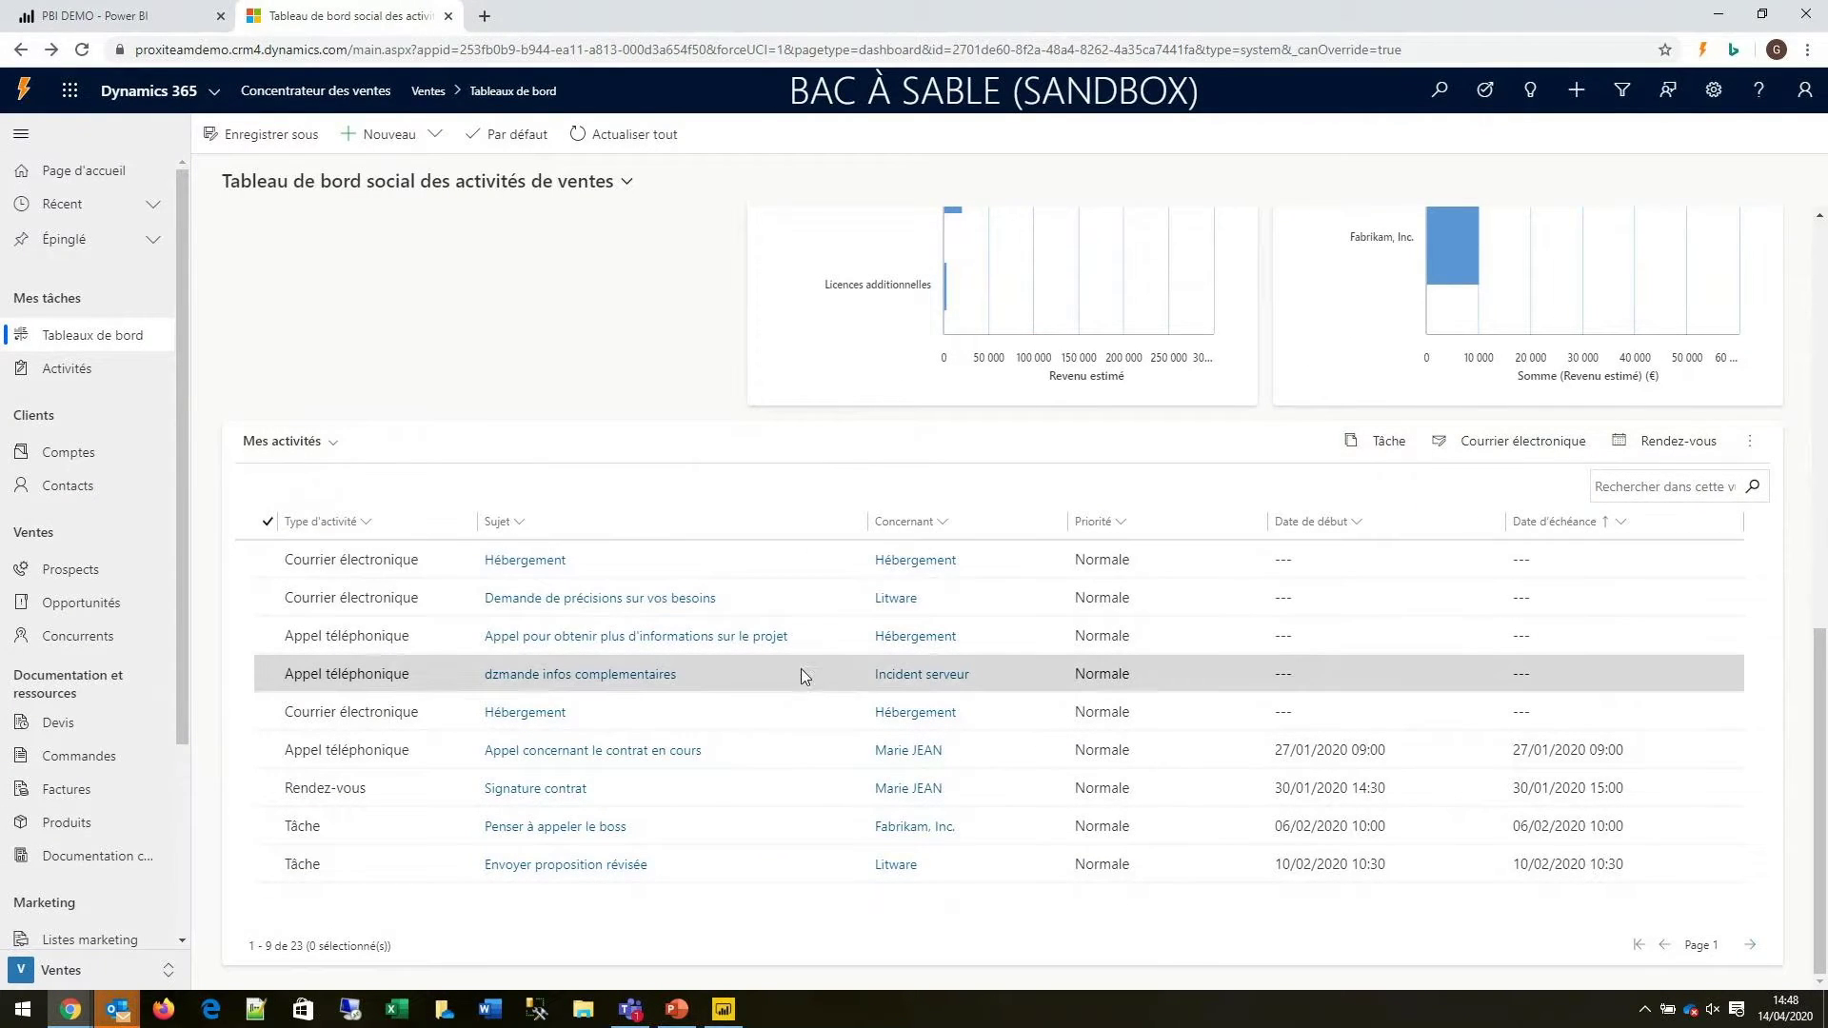
click(1559, 524)
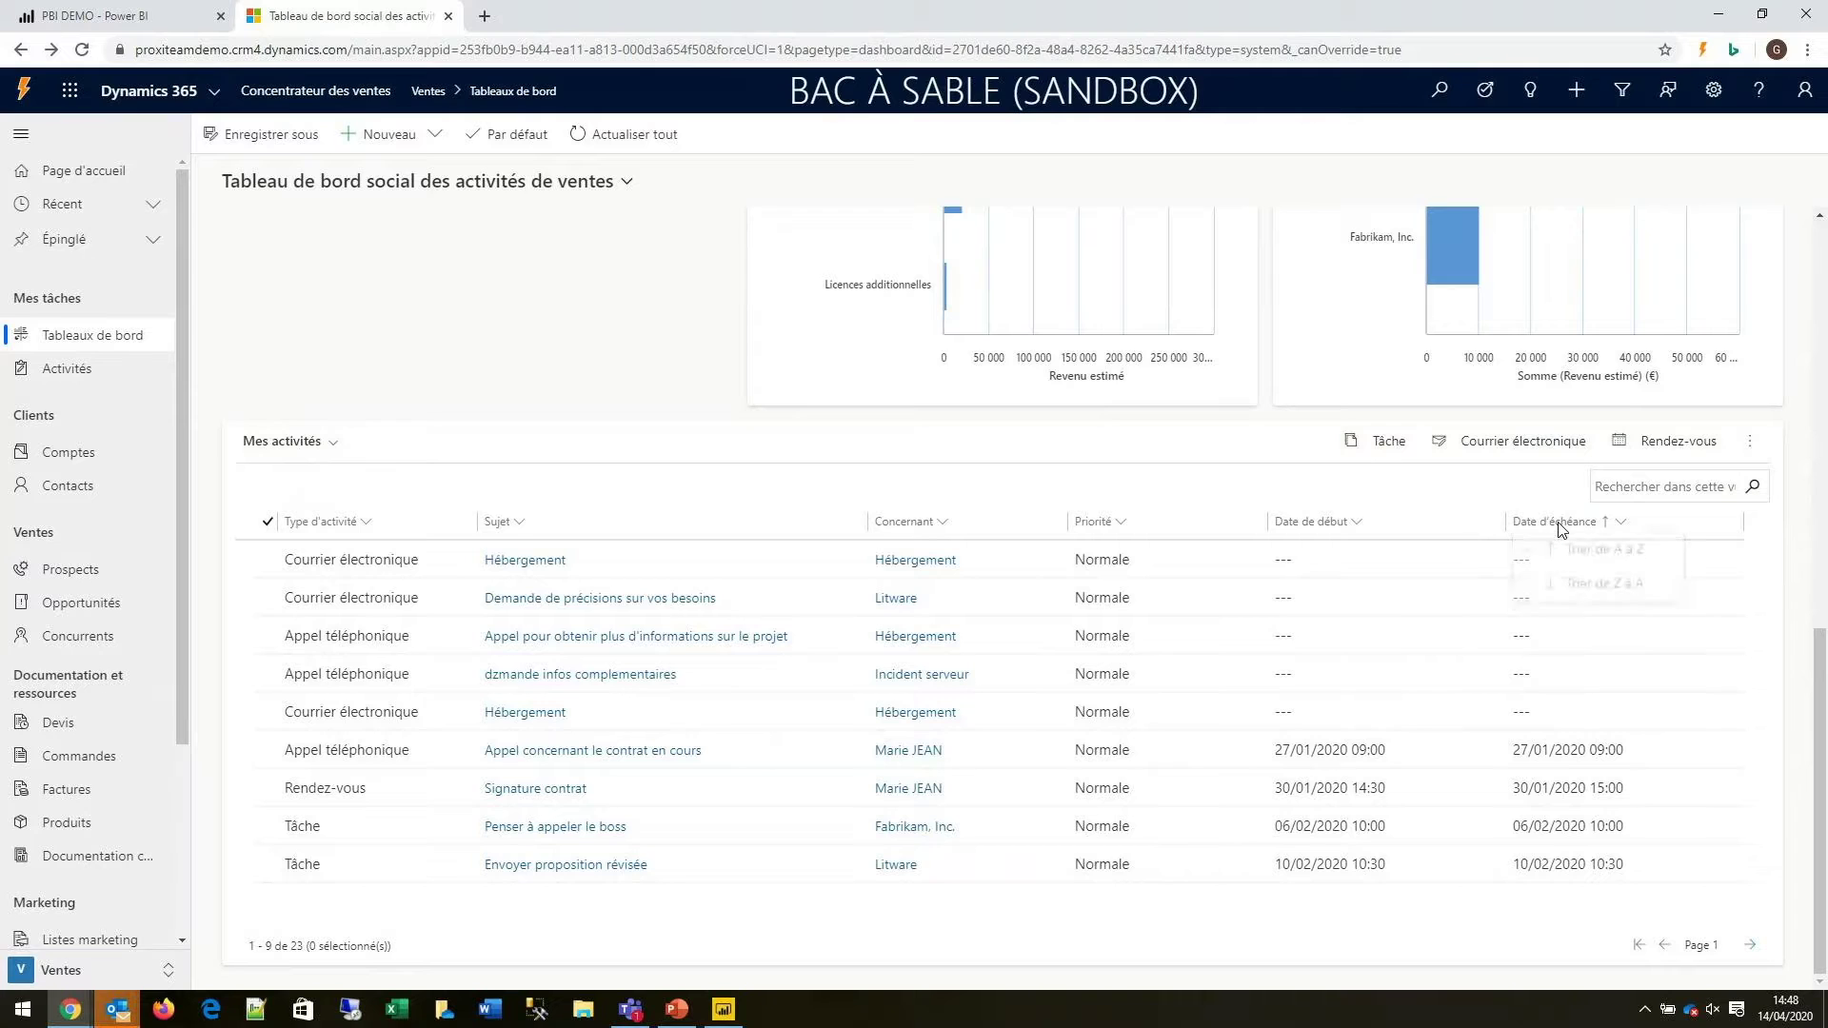
click(1572, 589)
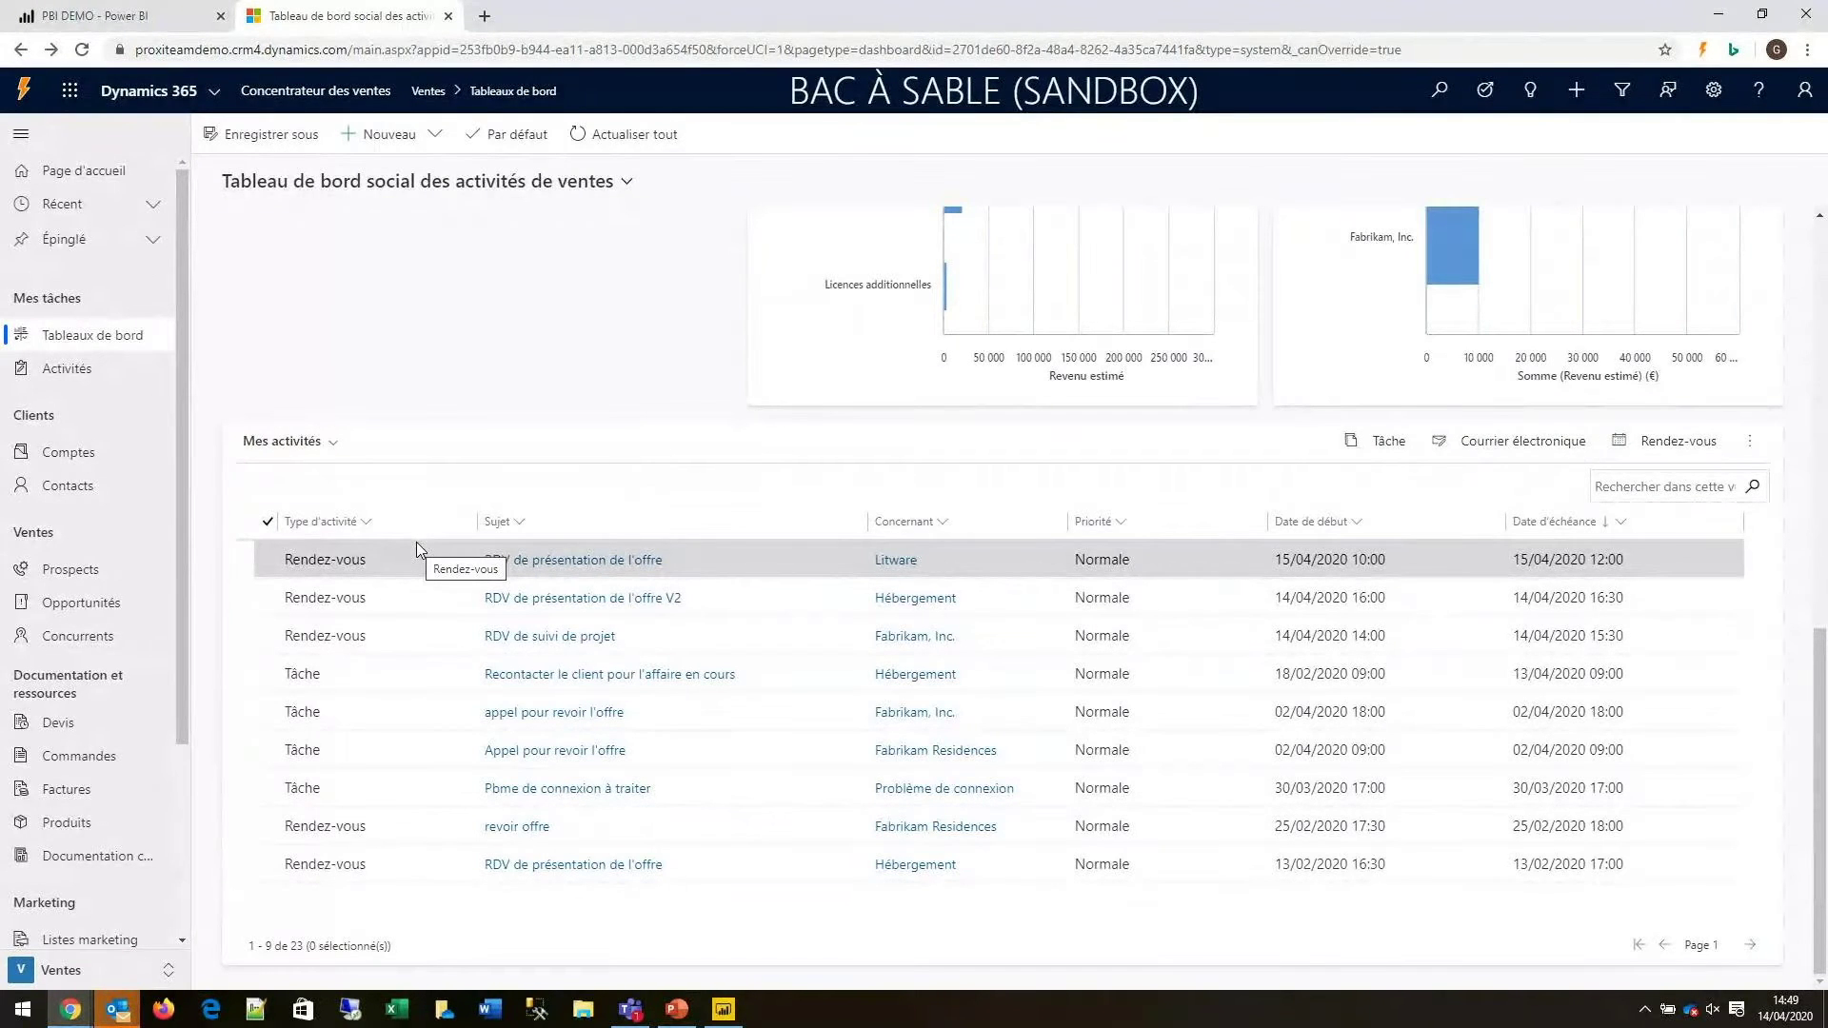
Step: Switch from the social sales activities dashboard to the personal dashboard PBI DEMO
scroll(461, 418, up, 10)
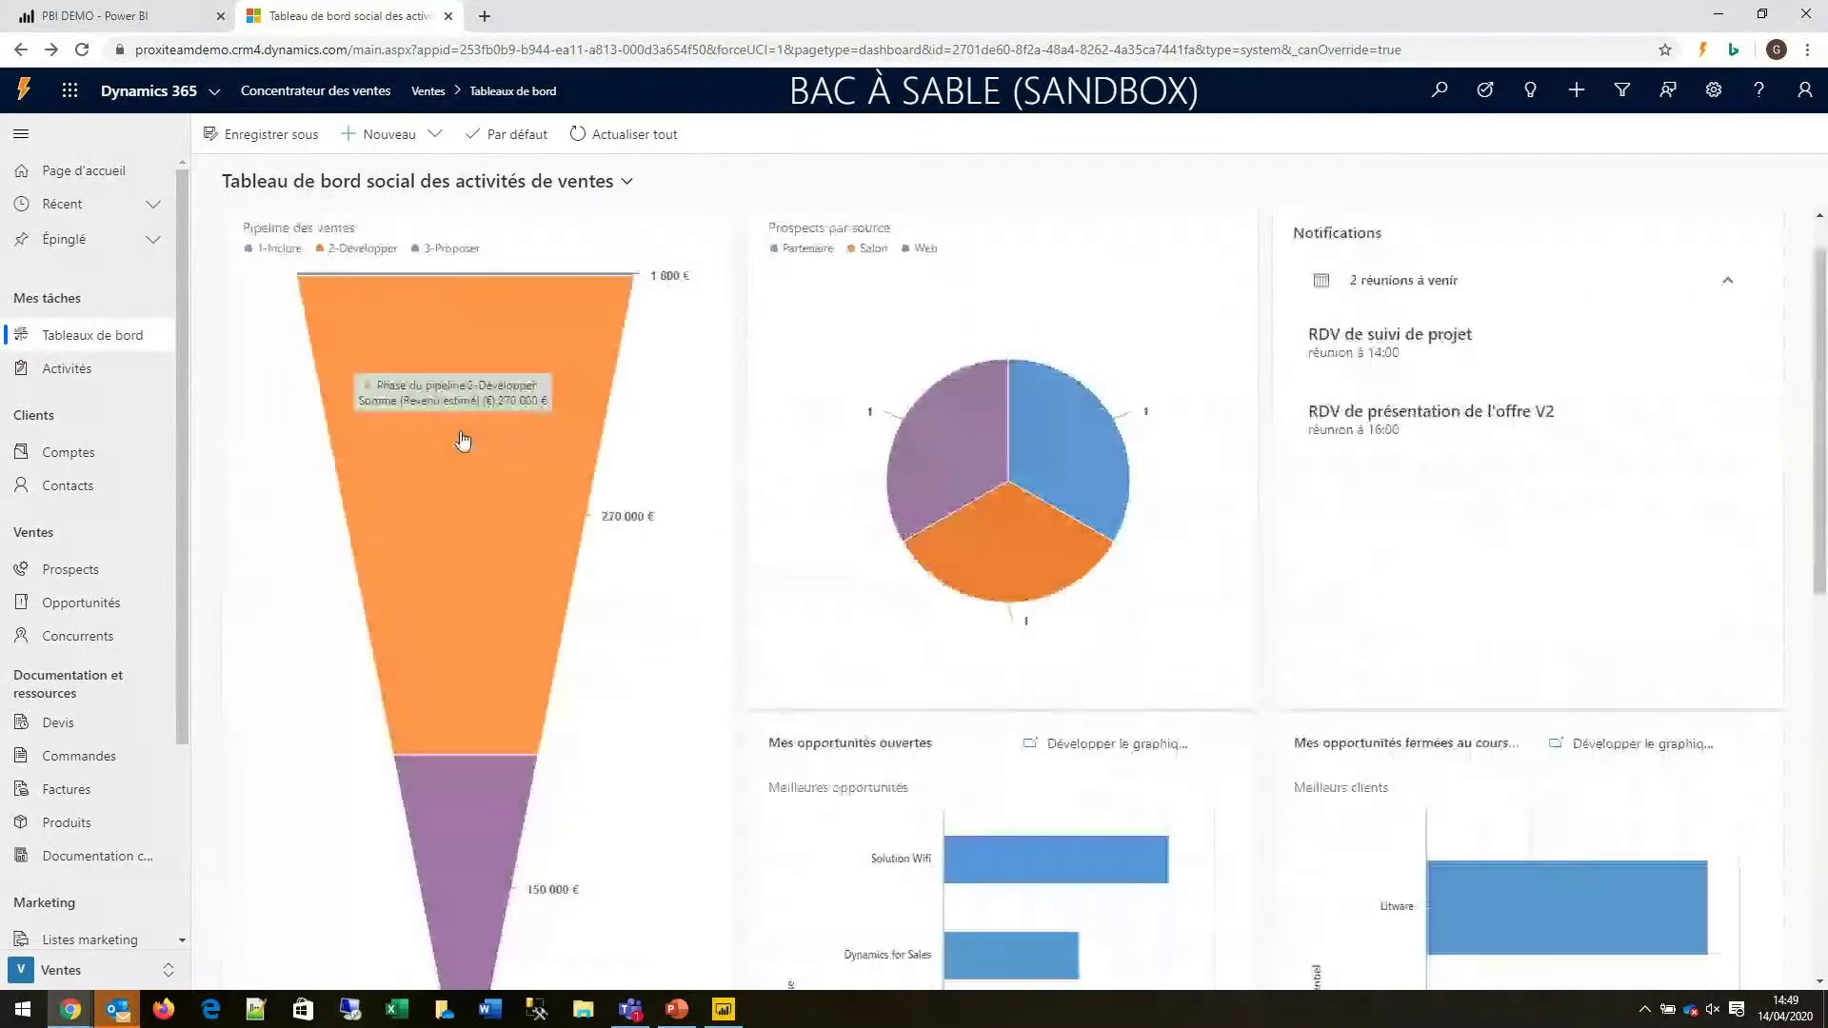
mouse_move(1061, 515)
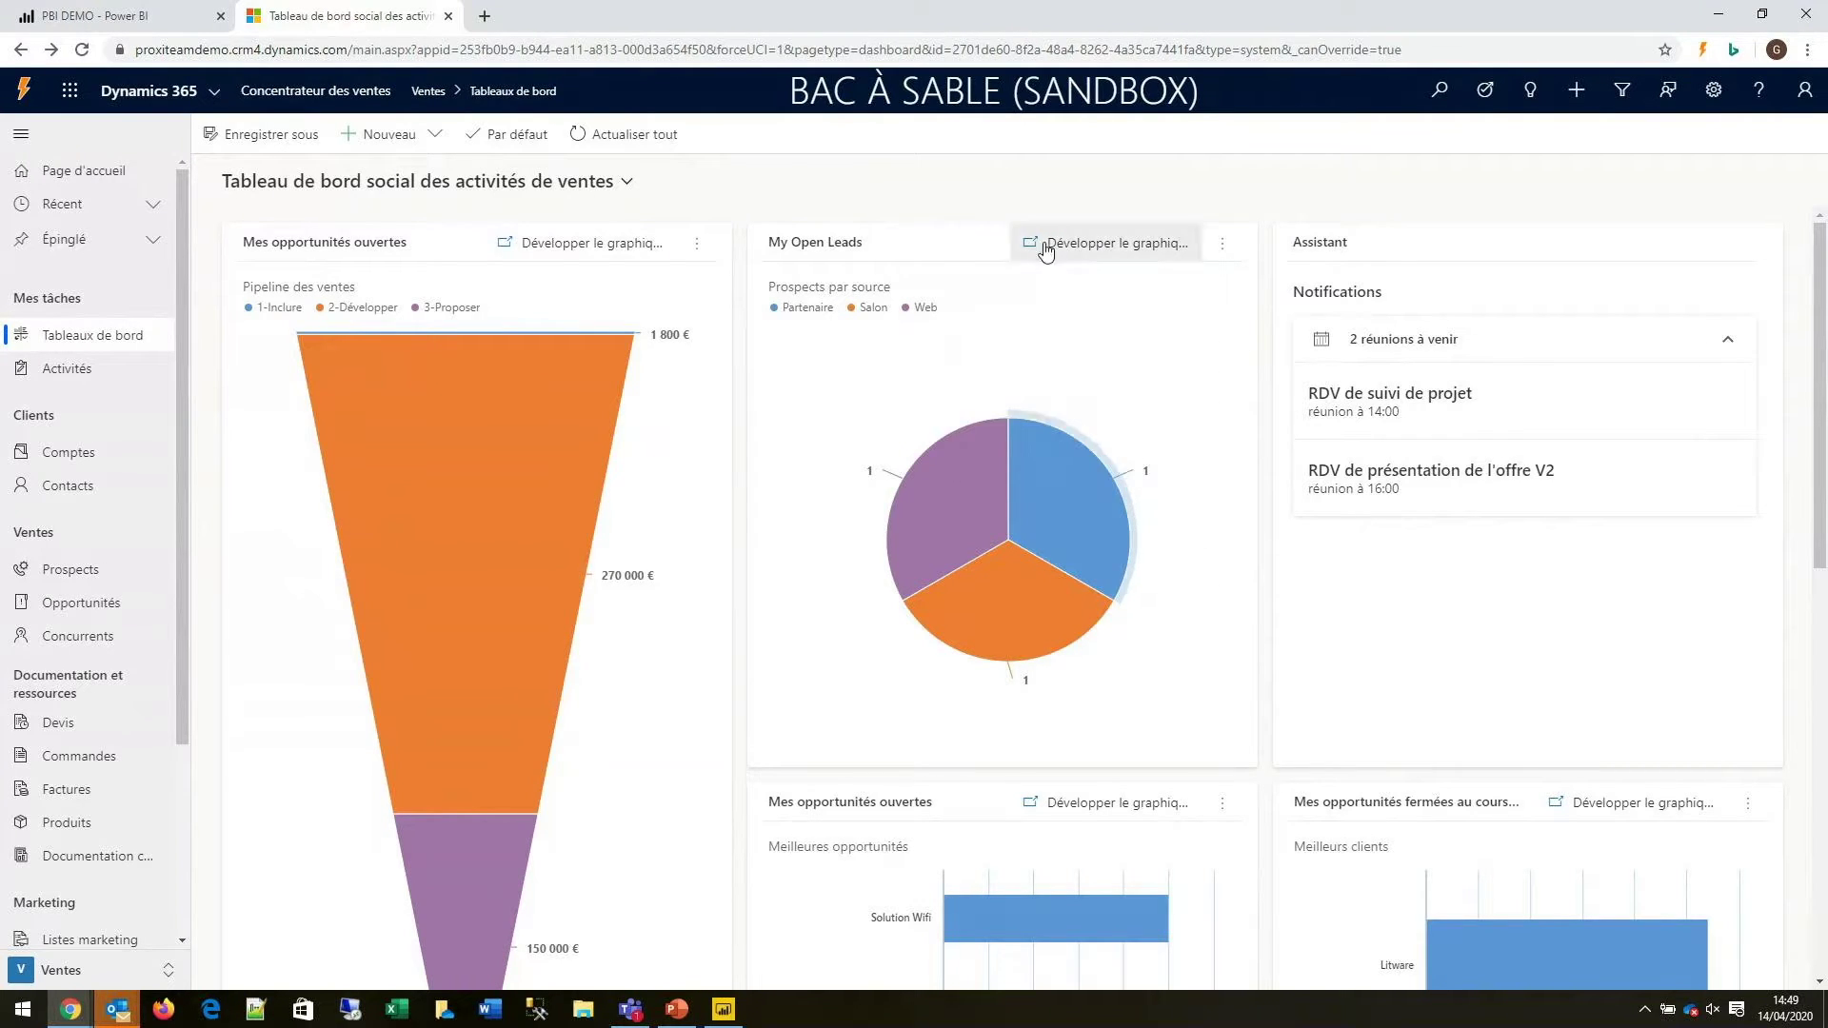
click(626, 185)
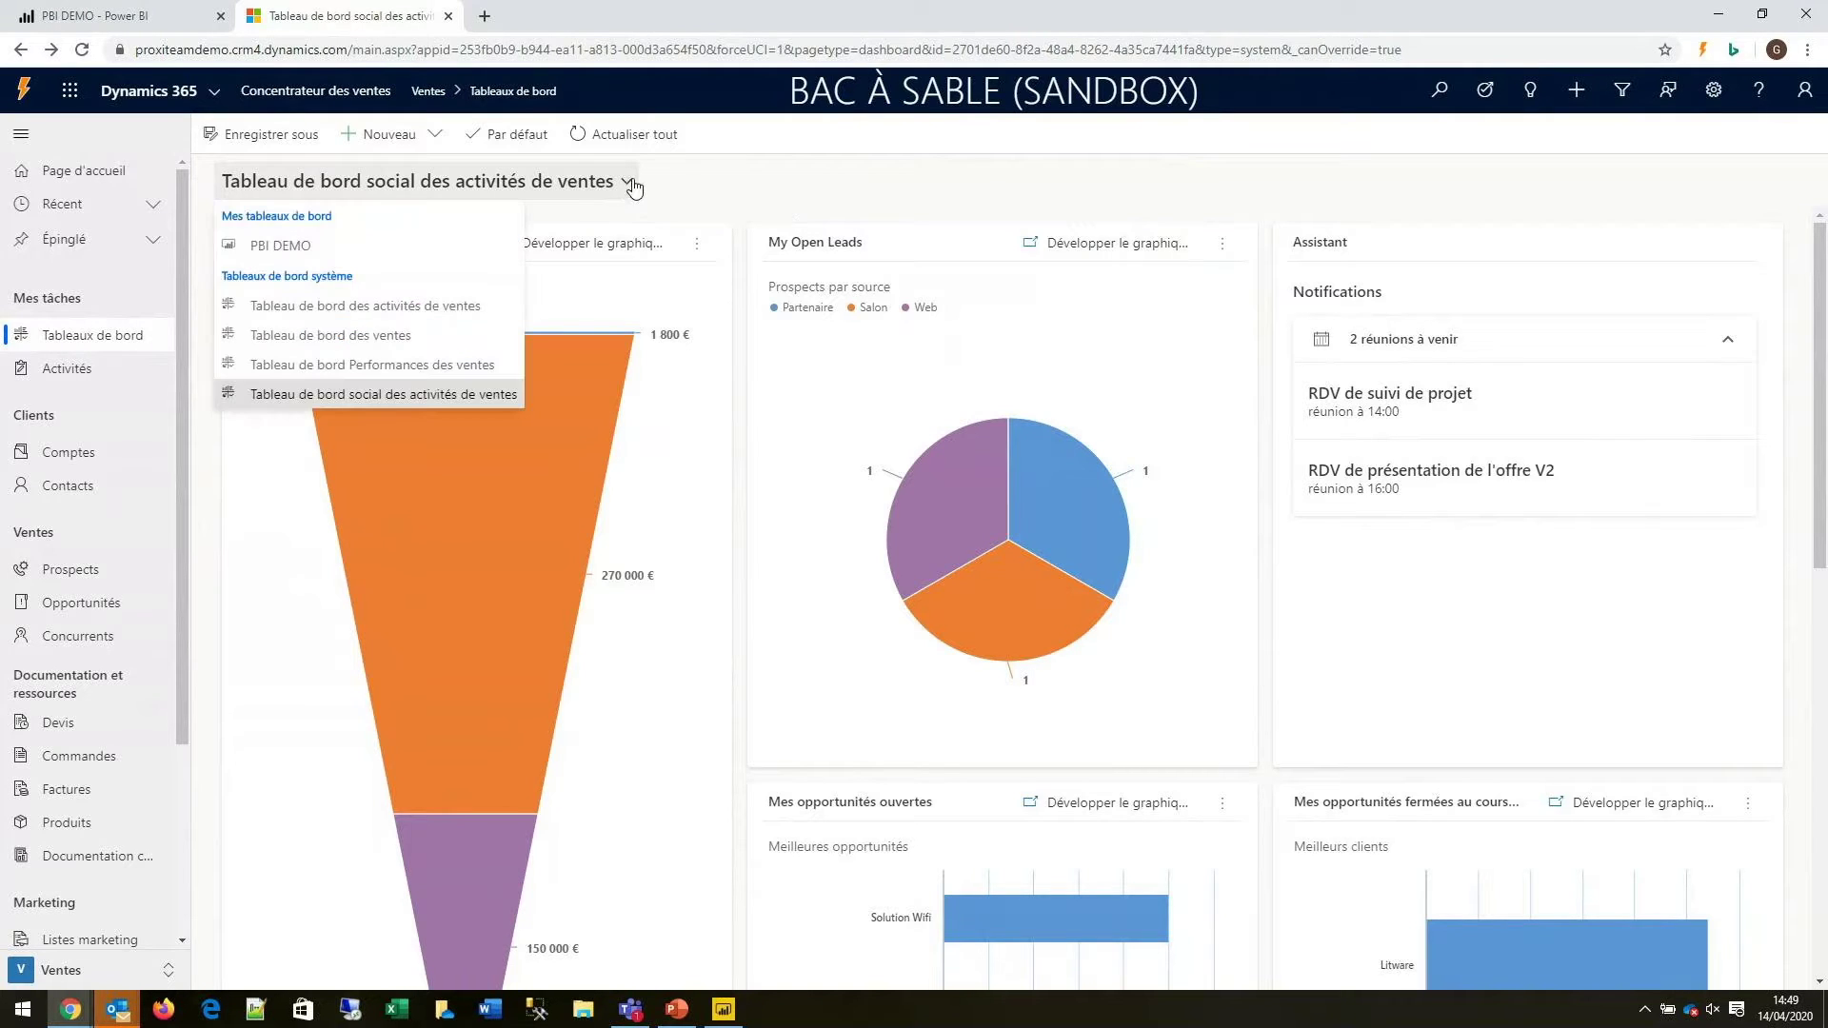
click(275, 248)
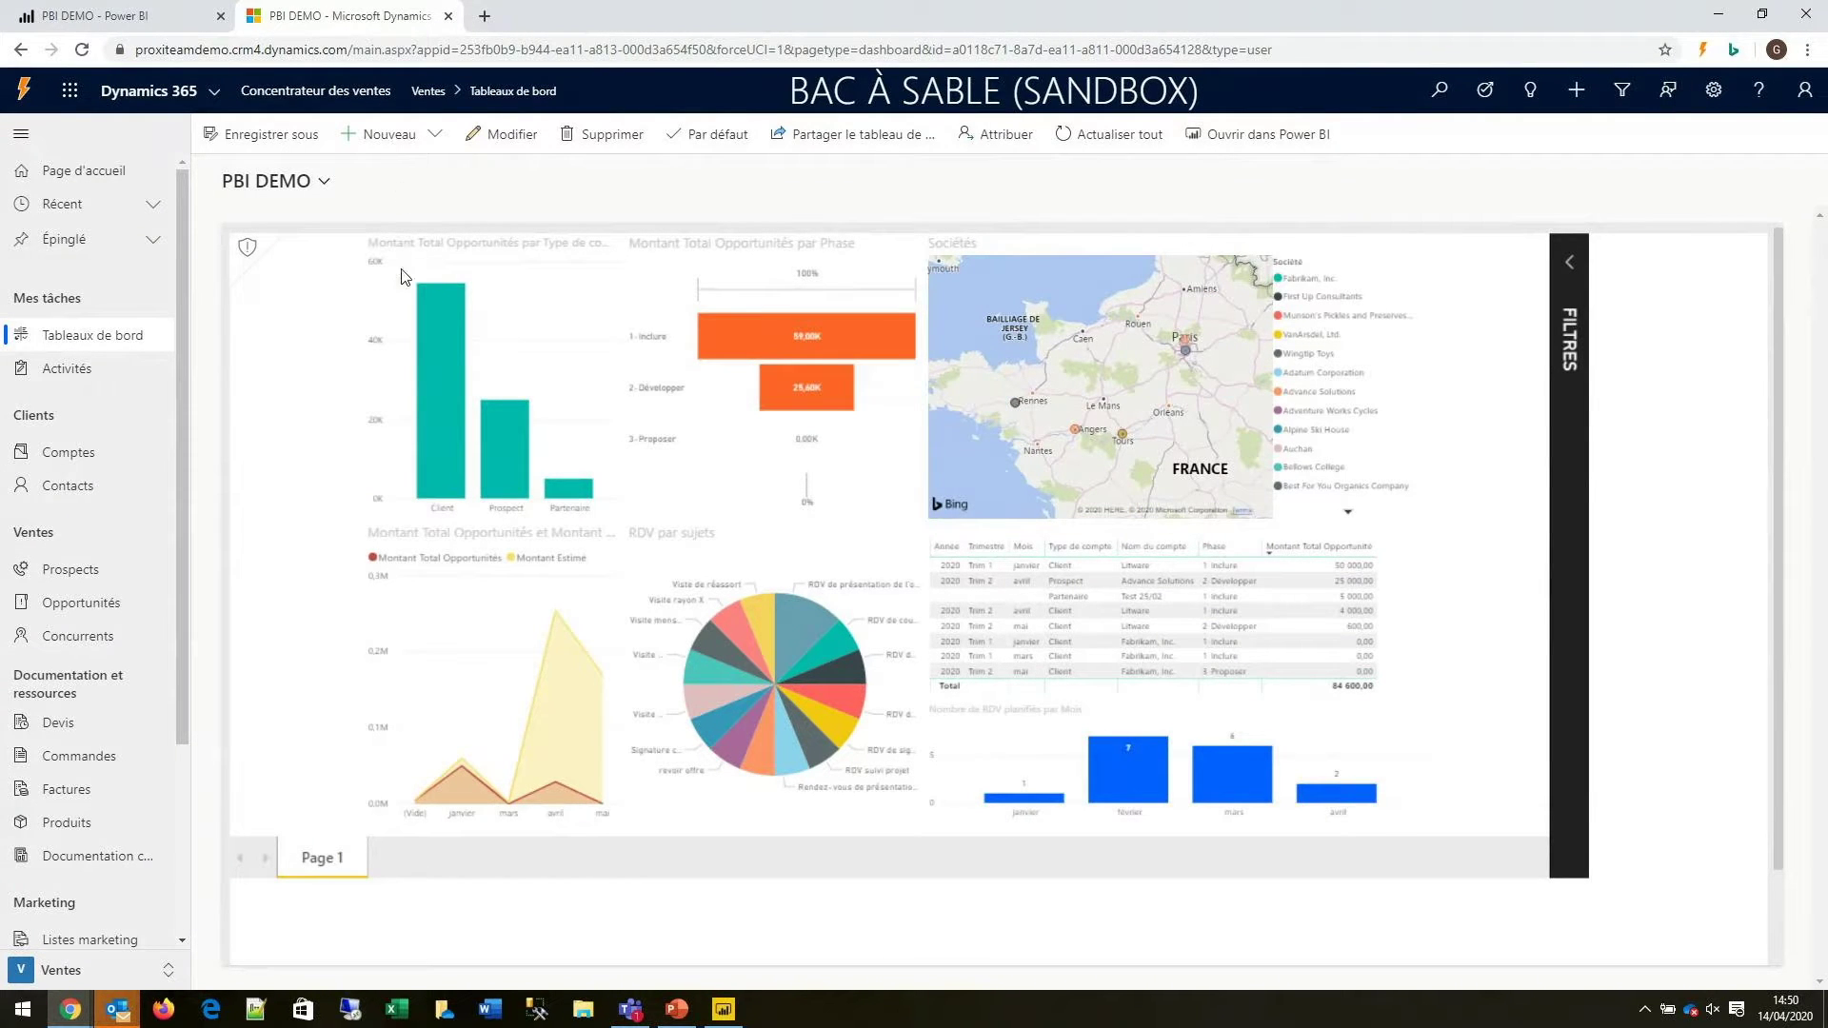
Step: Filter the report visuals by the Prospect account type in the opportunity amount chart, and inspect the planned appointments per month
mouse_move(453, 585)
click(506, 452)
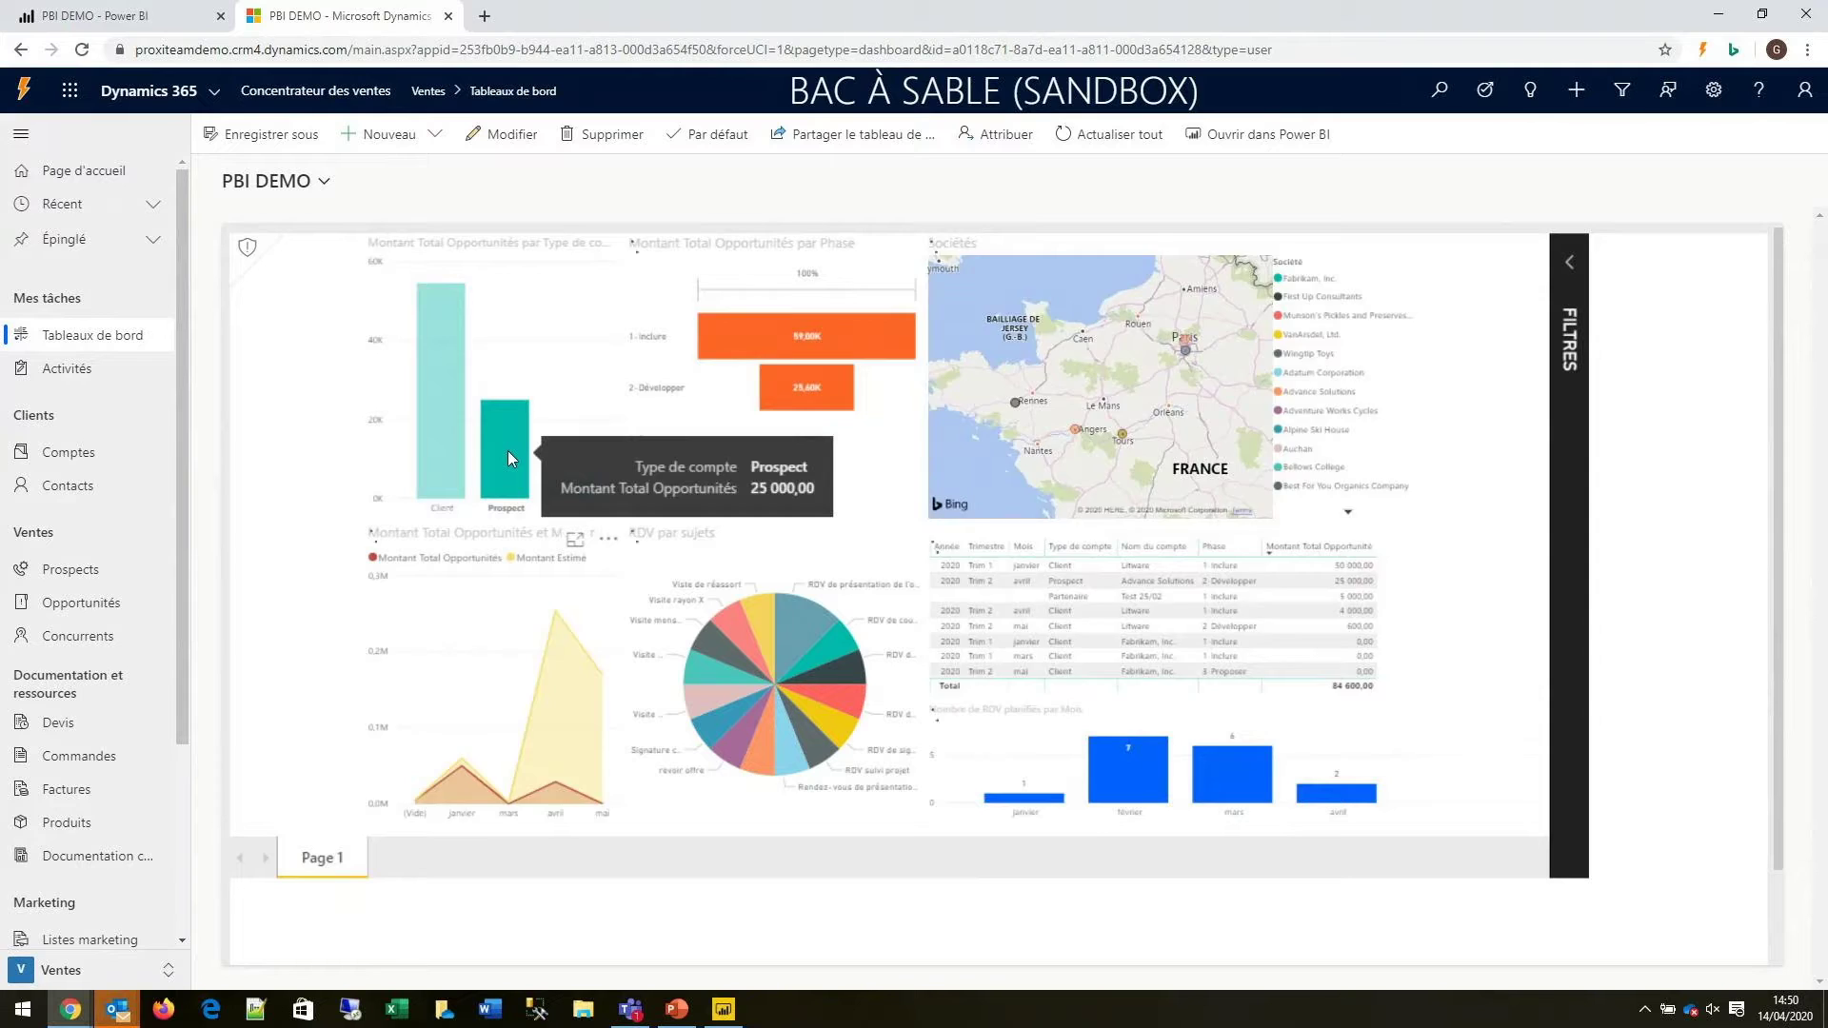
mouse_move(519, 431)
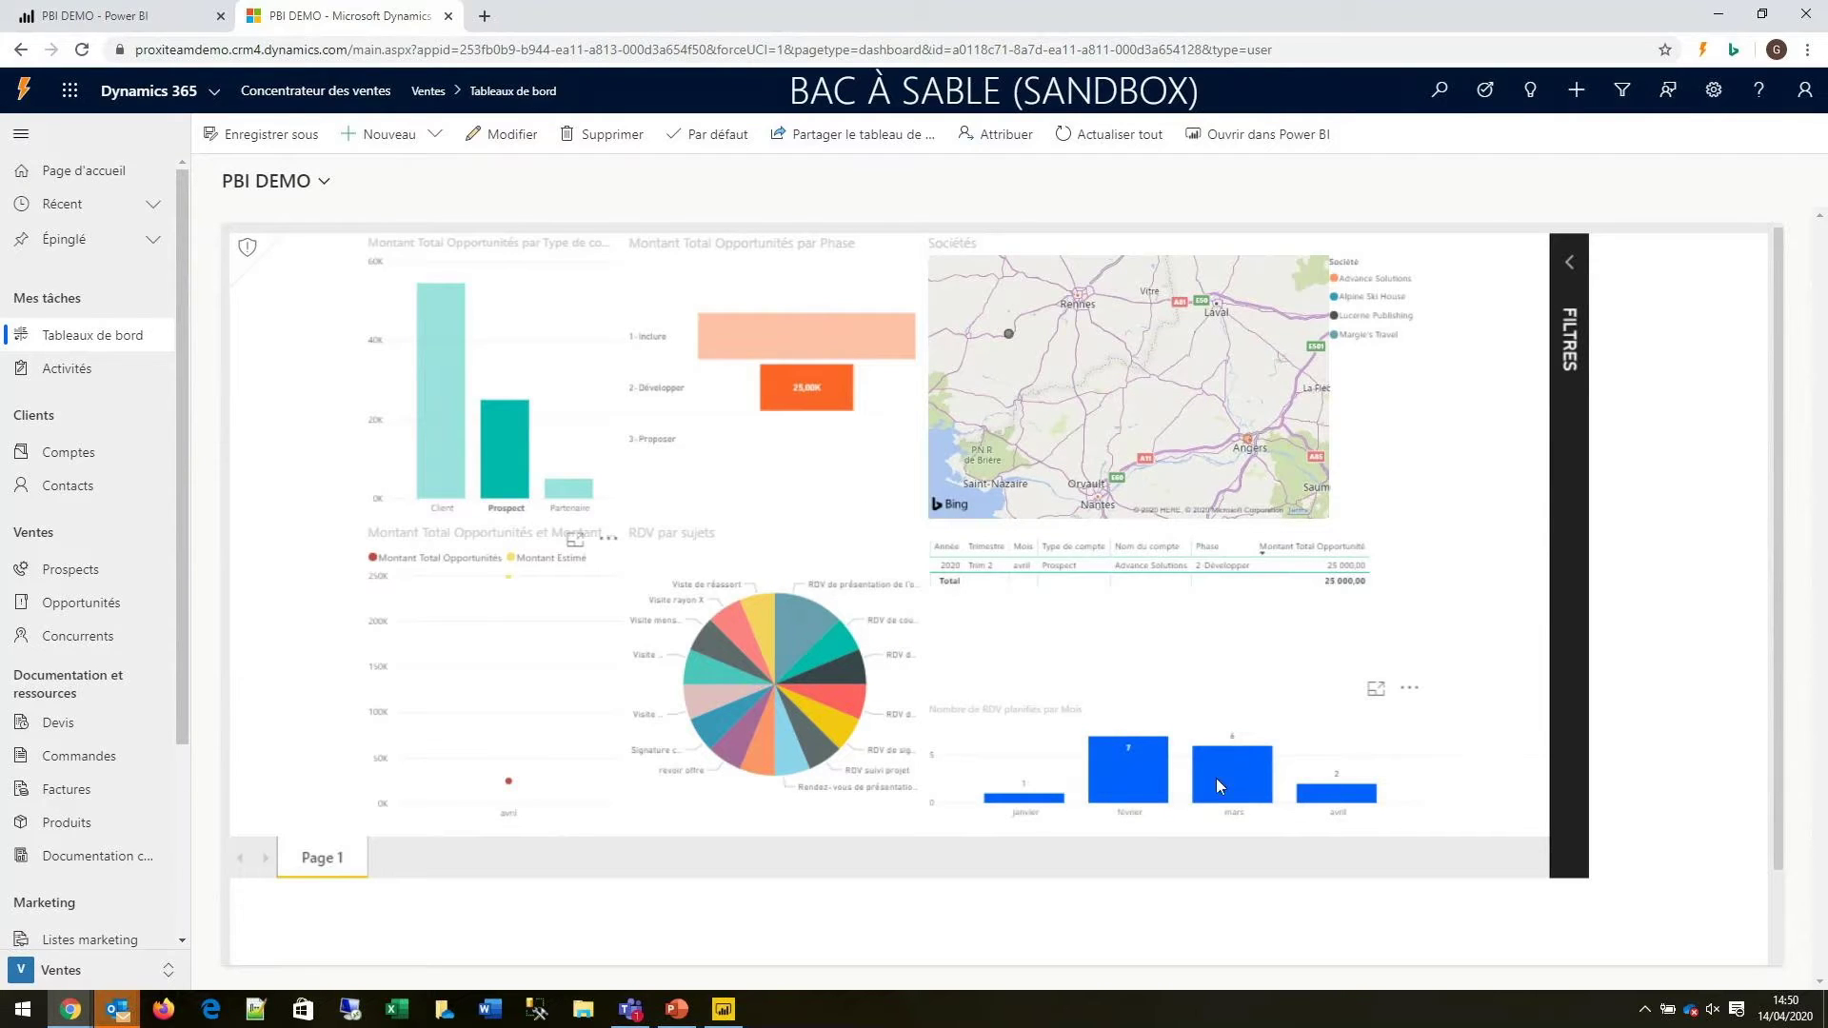
mouse_move(1264, 759)
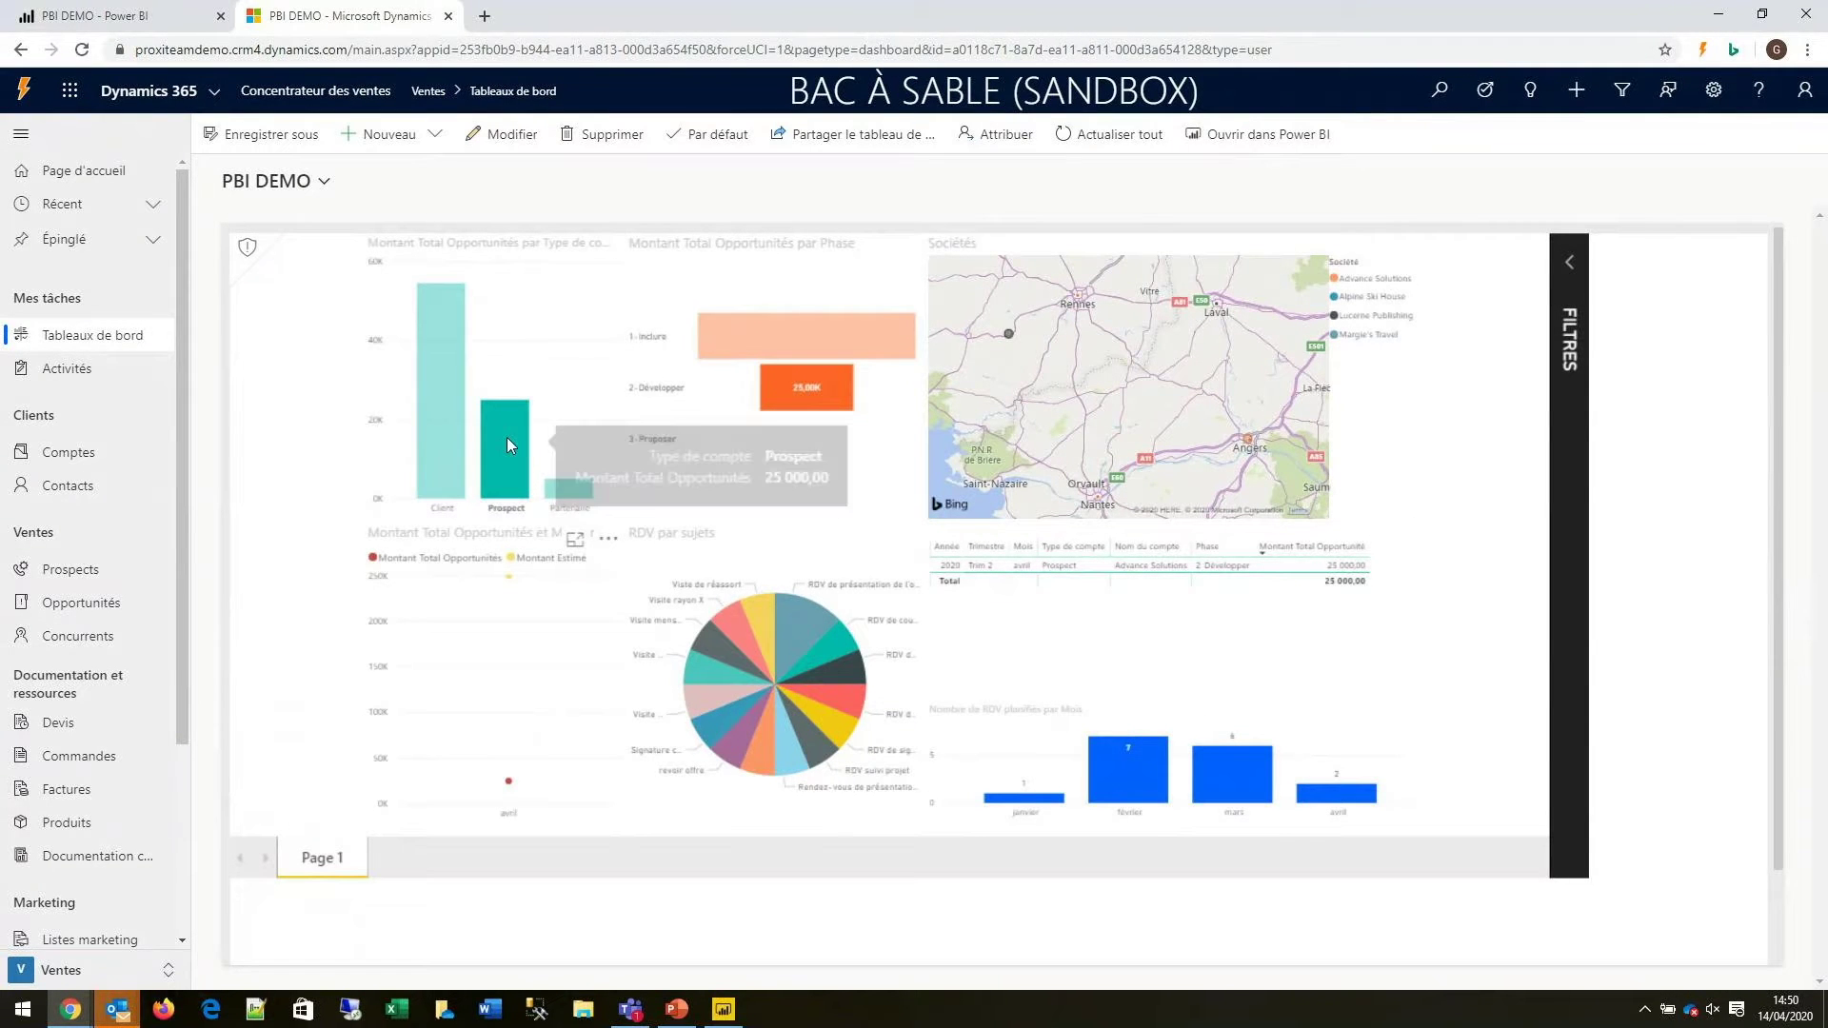
Step: Filter the report visuals by the Client account type, and switch to the dashboard "Tableau de bord des activités de ventes"
click(445, 403)
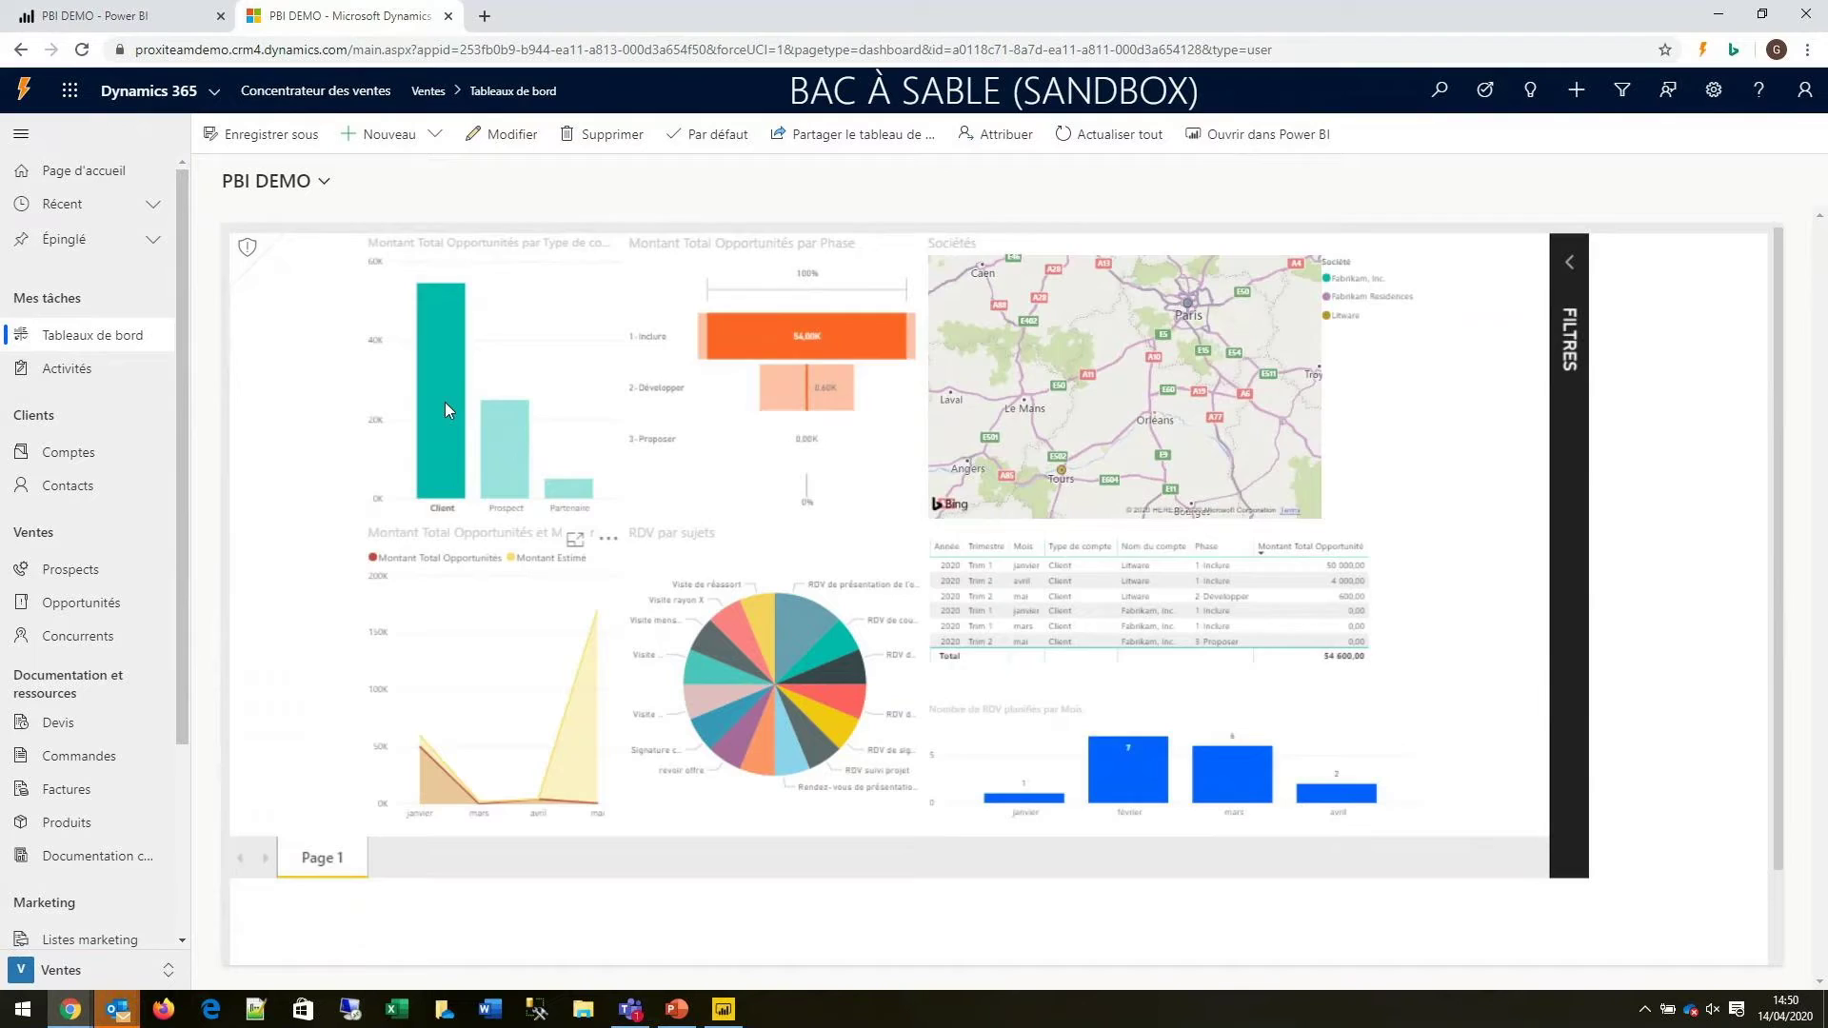
mouse_move(445, 412)
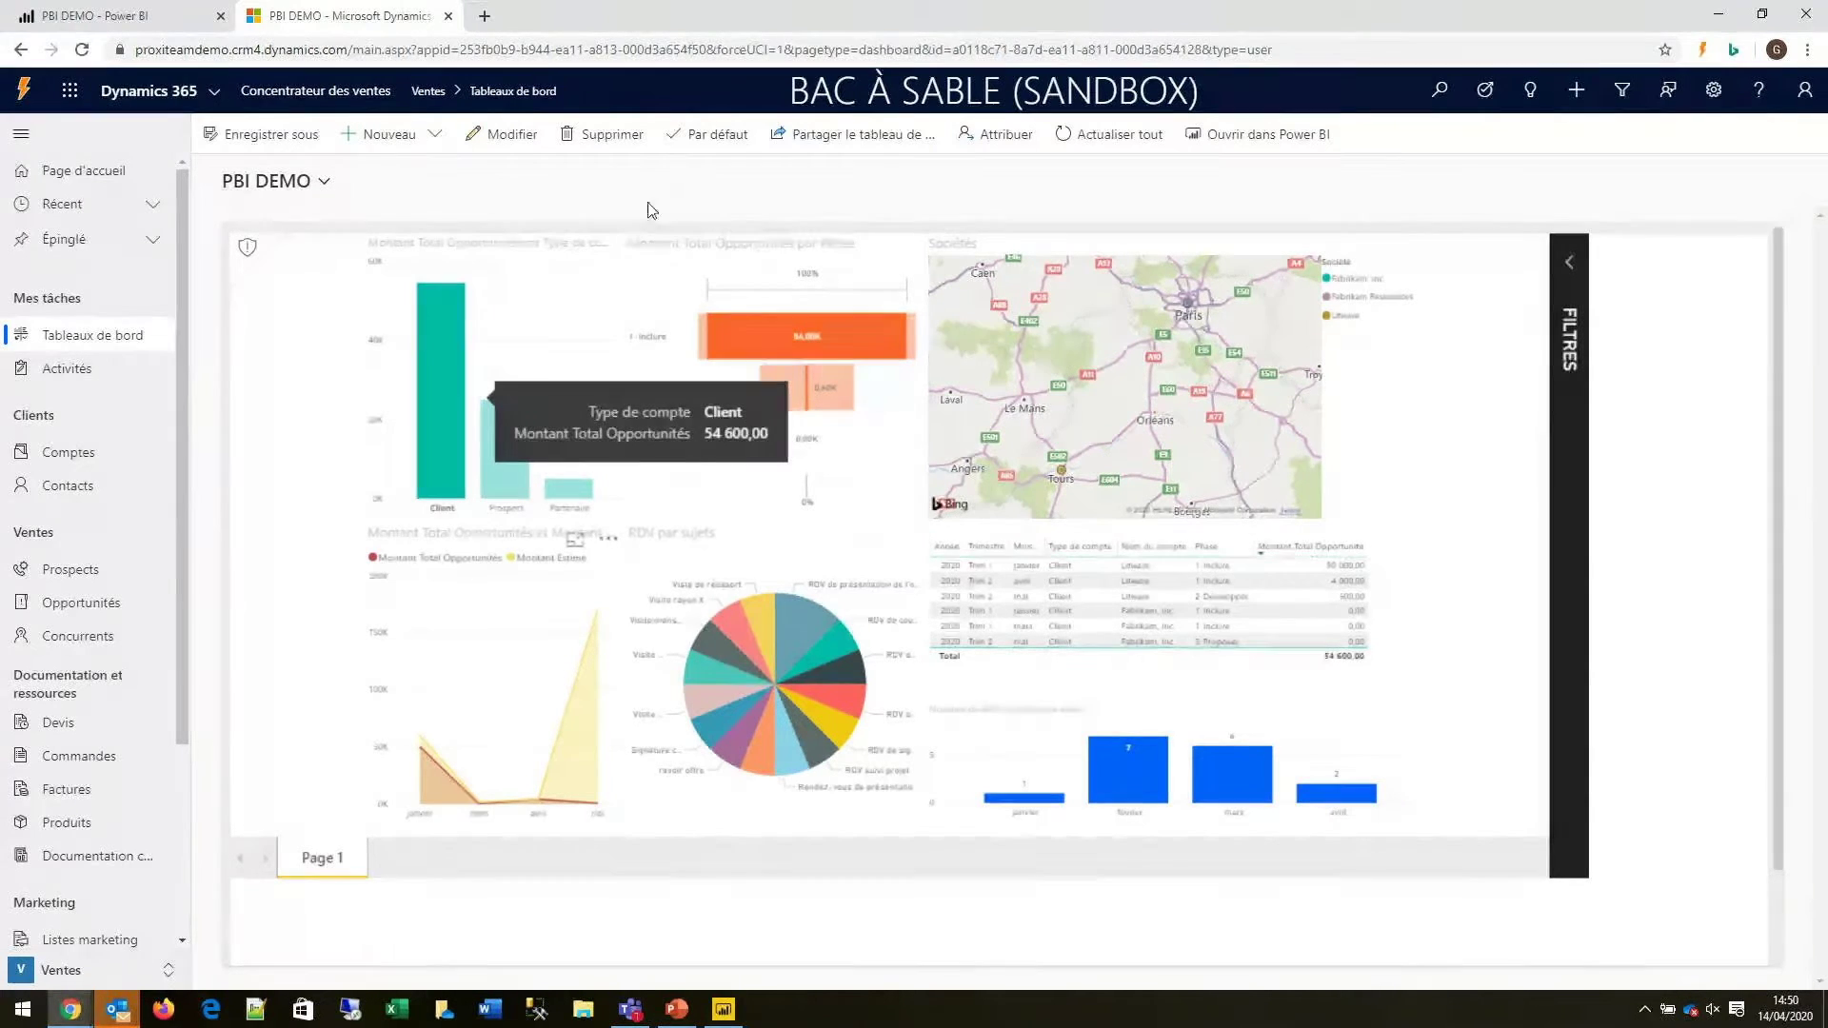
click(329, 178)
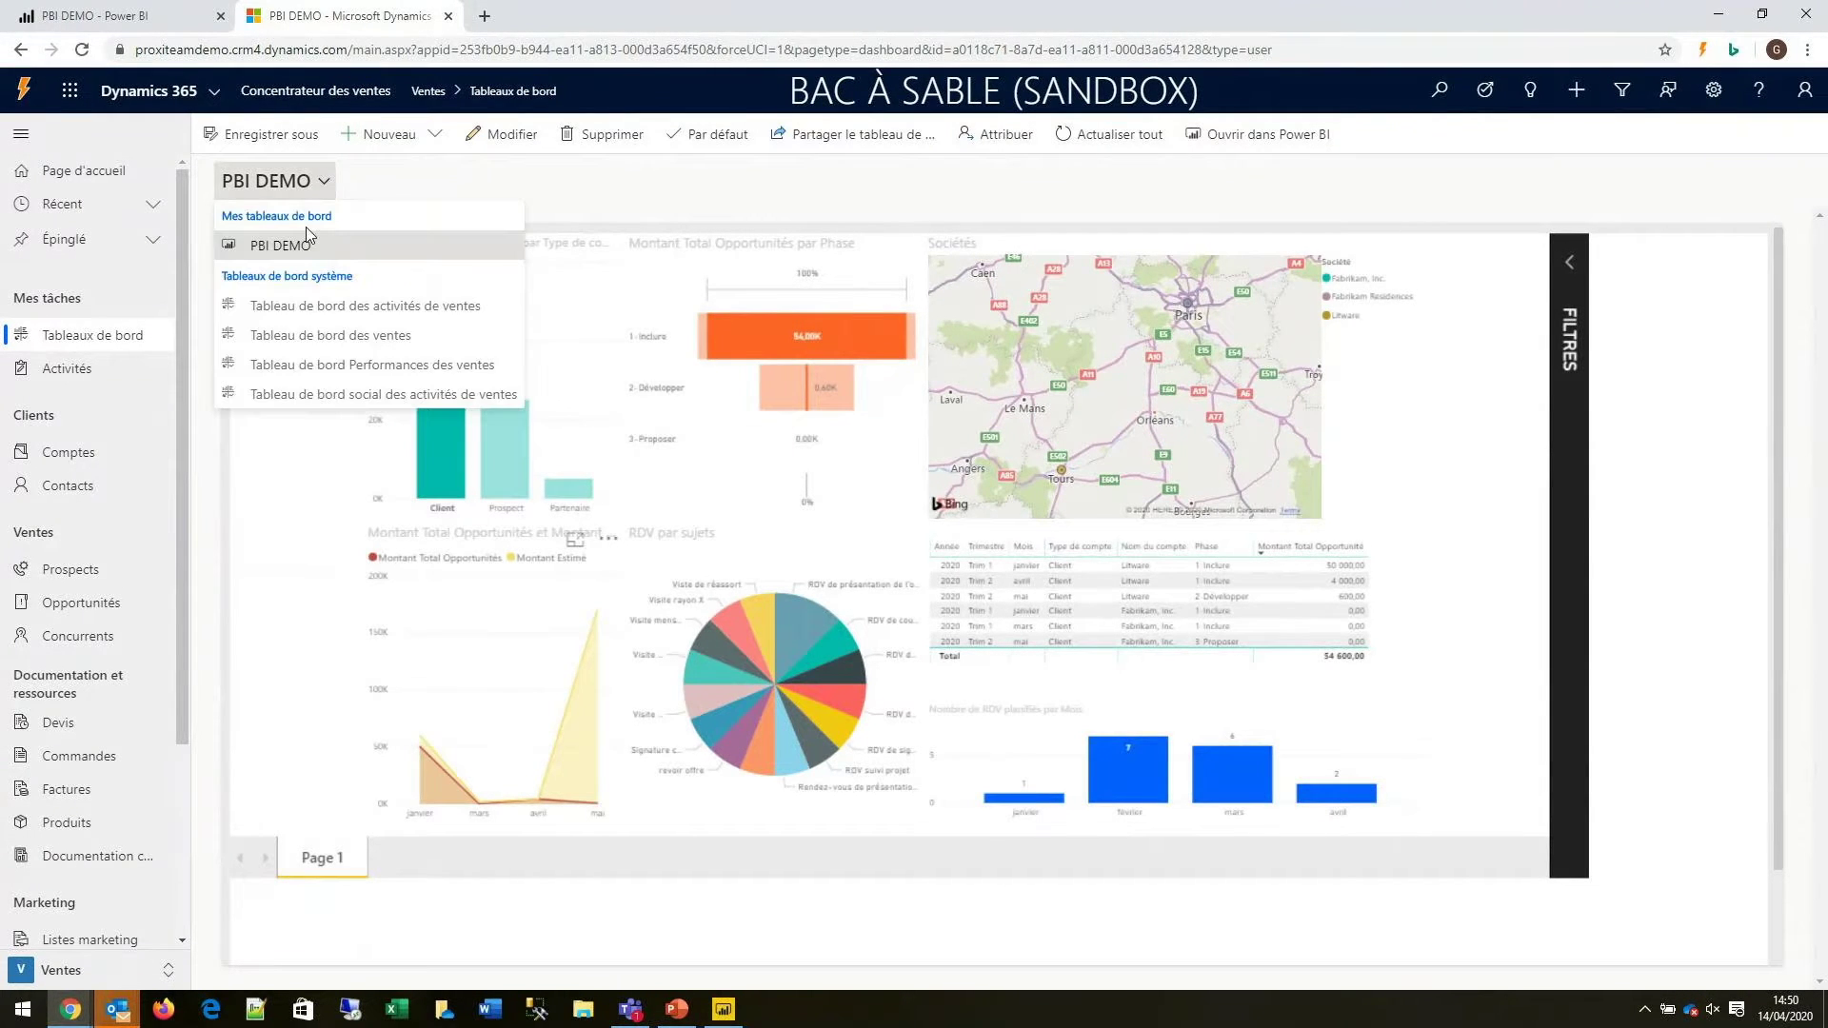
click(320, 306)
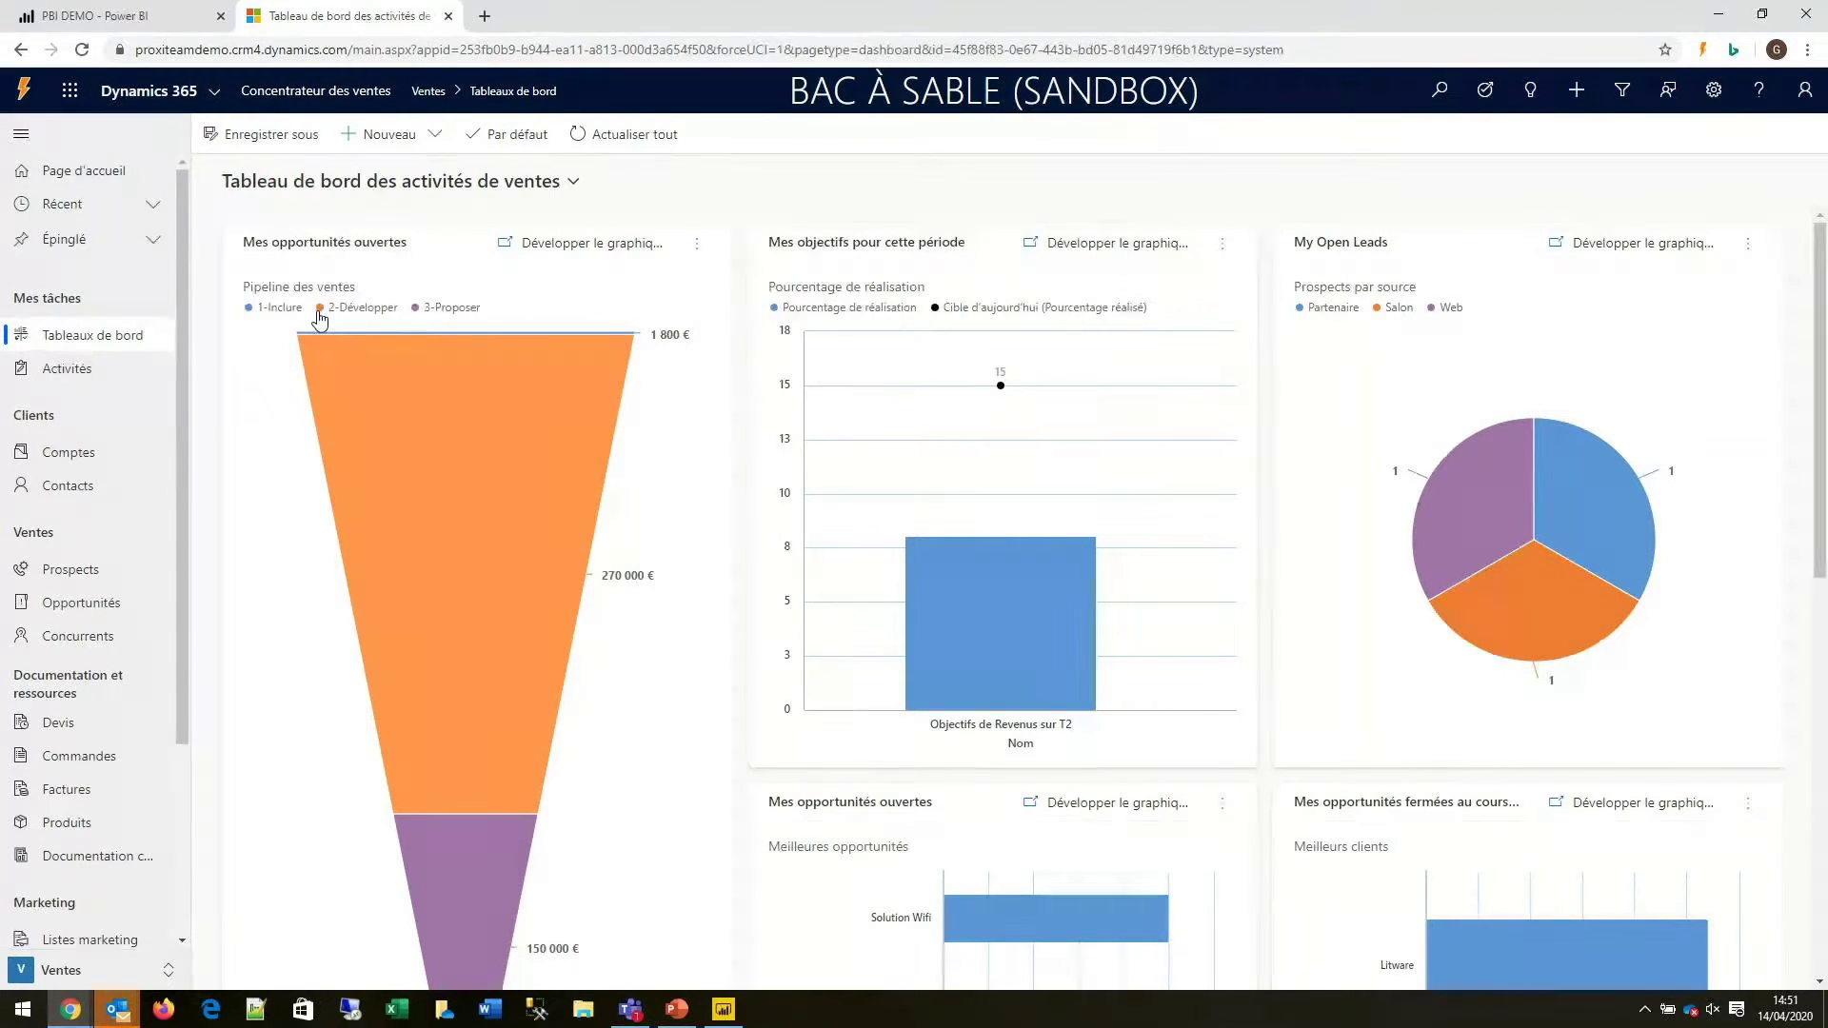
Step: Look through the full list of Office 365 applications reachable from Dynamics 365, and close it
click(69, 91)
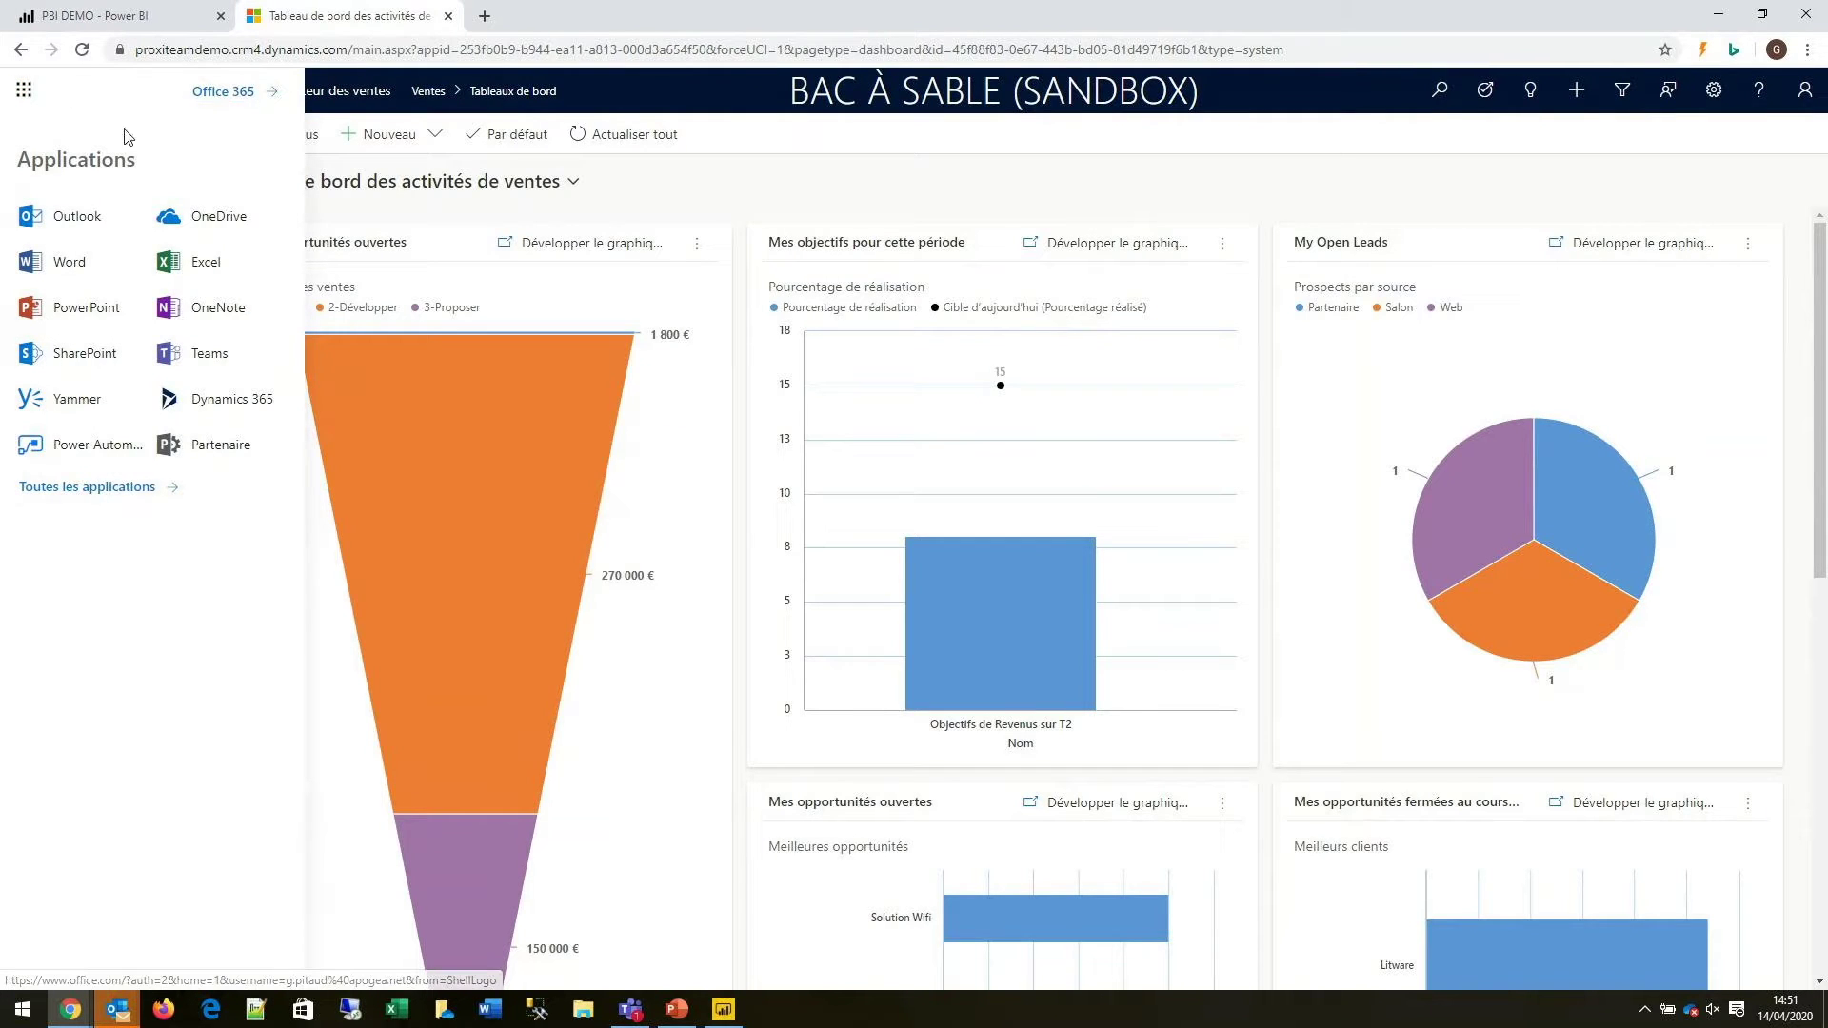
click(172, 496)
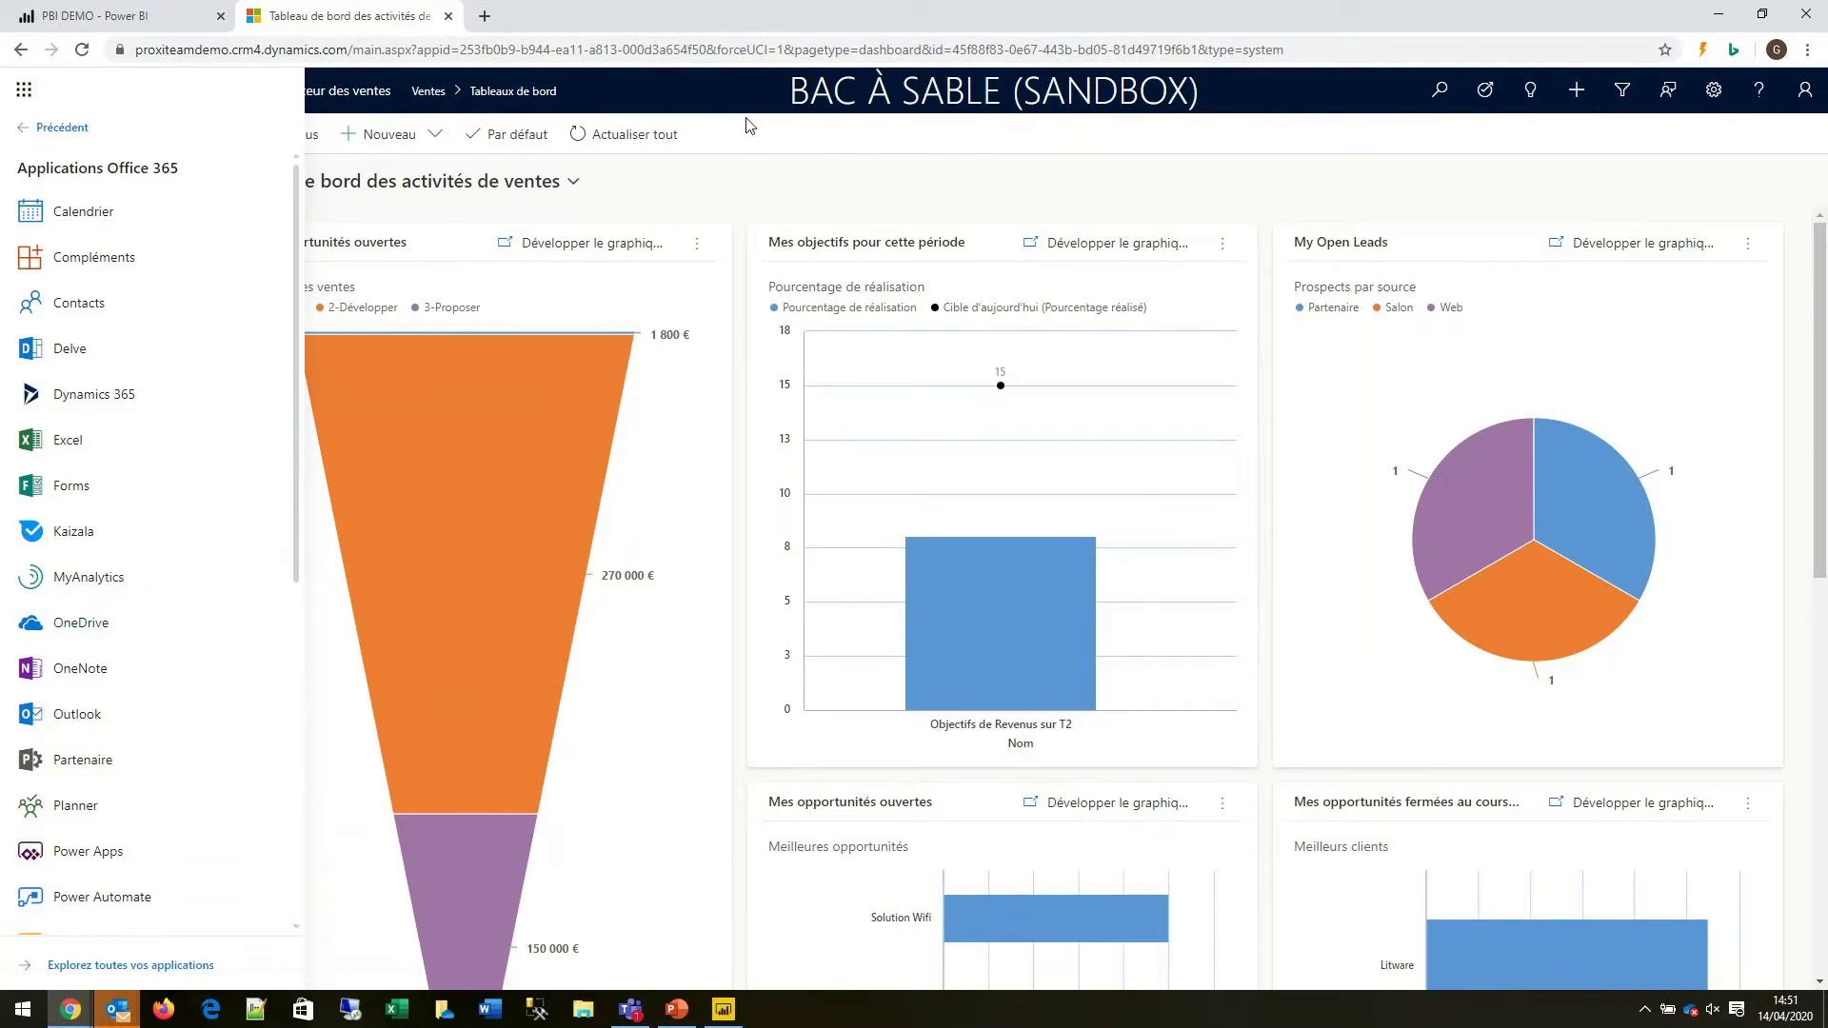
click(748, 142)
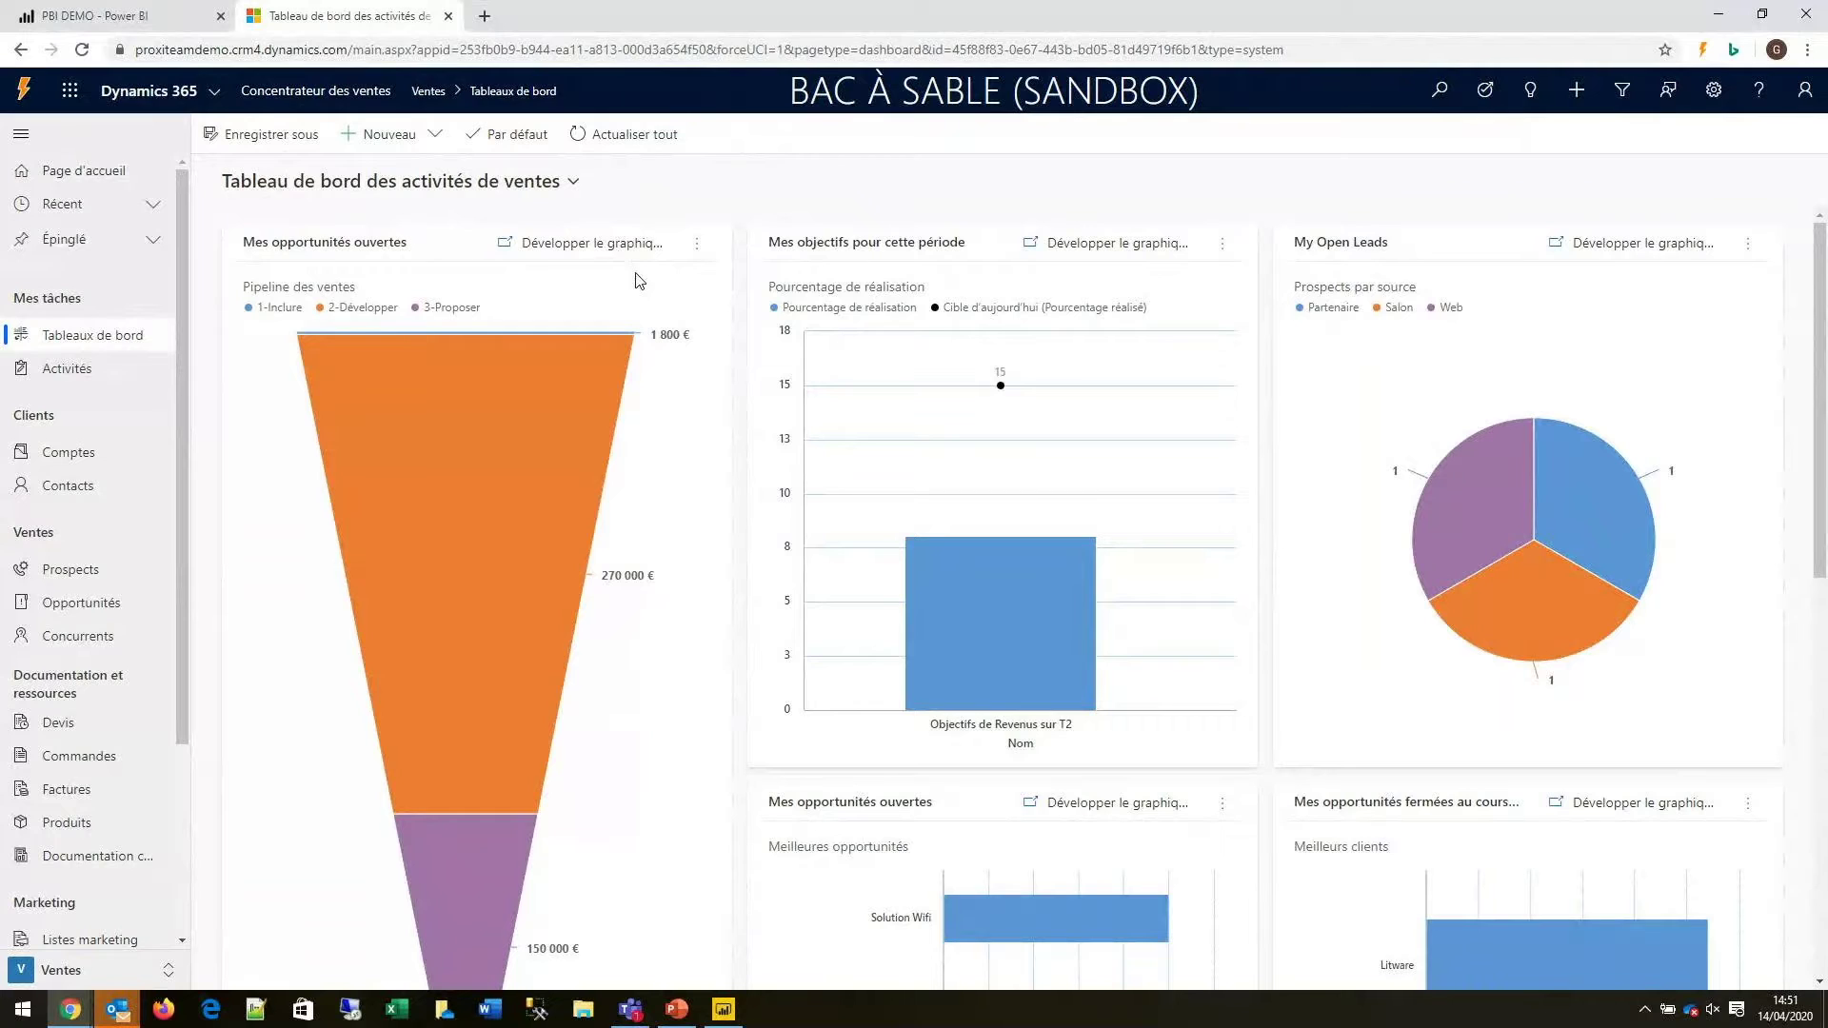
Step: Open the accounts list and look through its available personal and system views
click(65, 461)
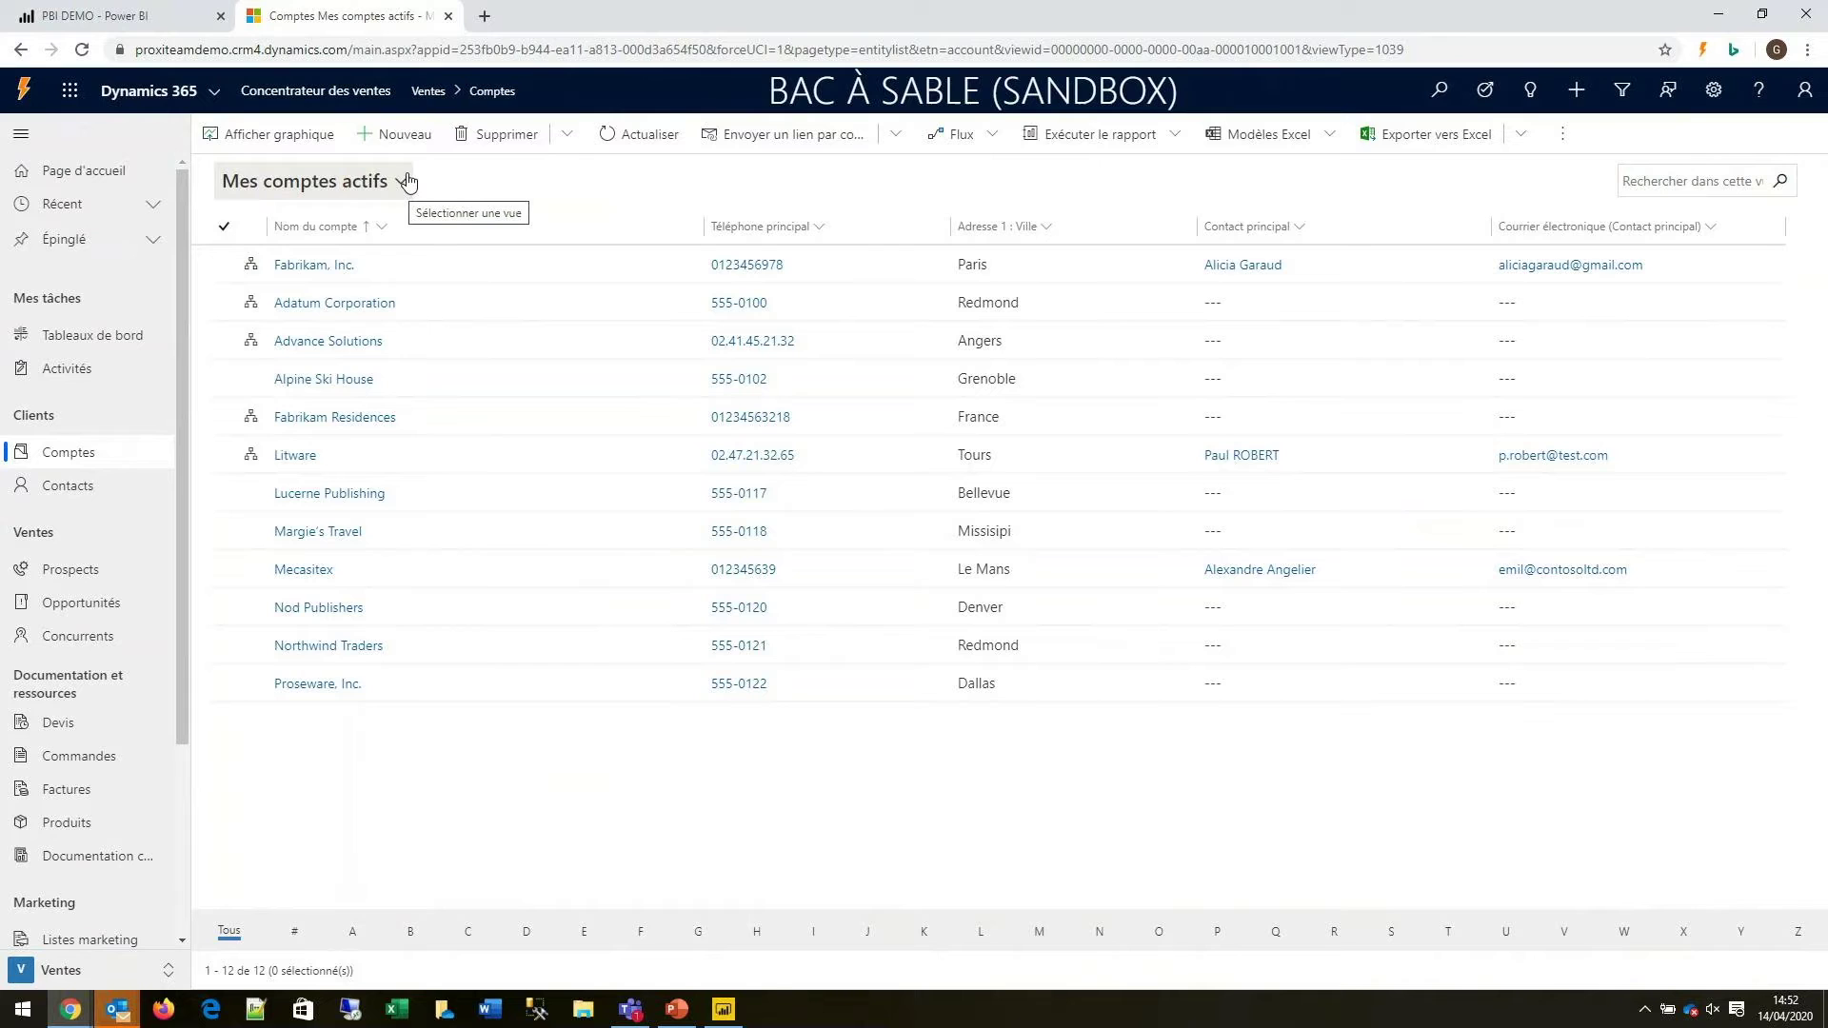
click(401, 191)
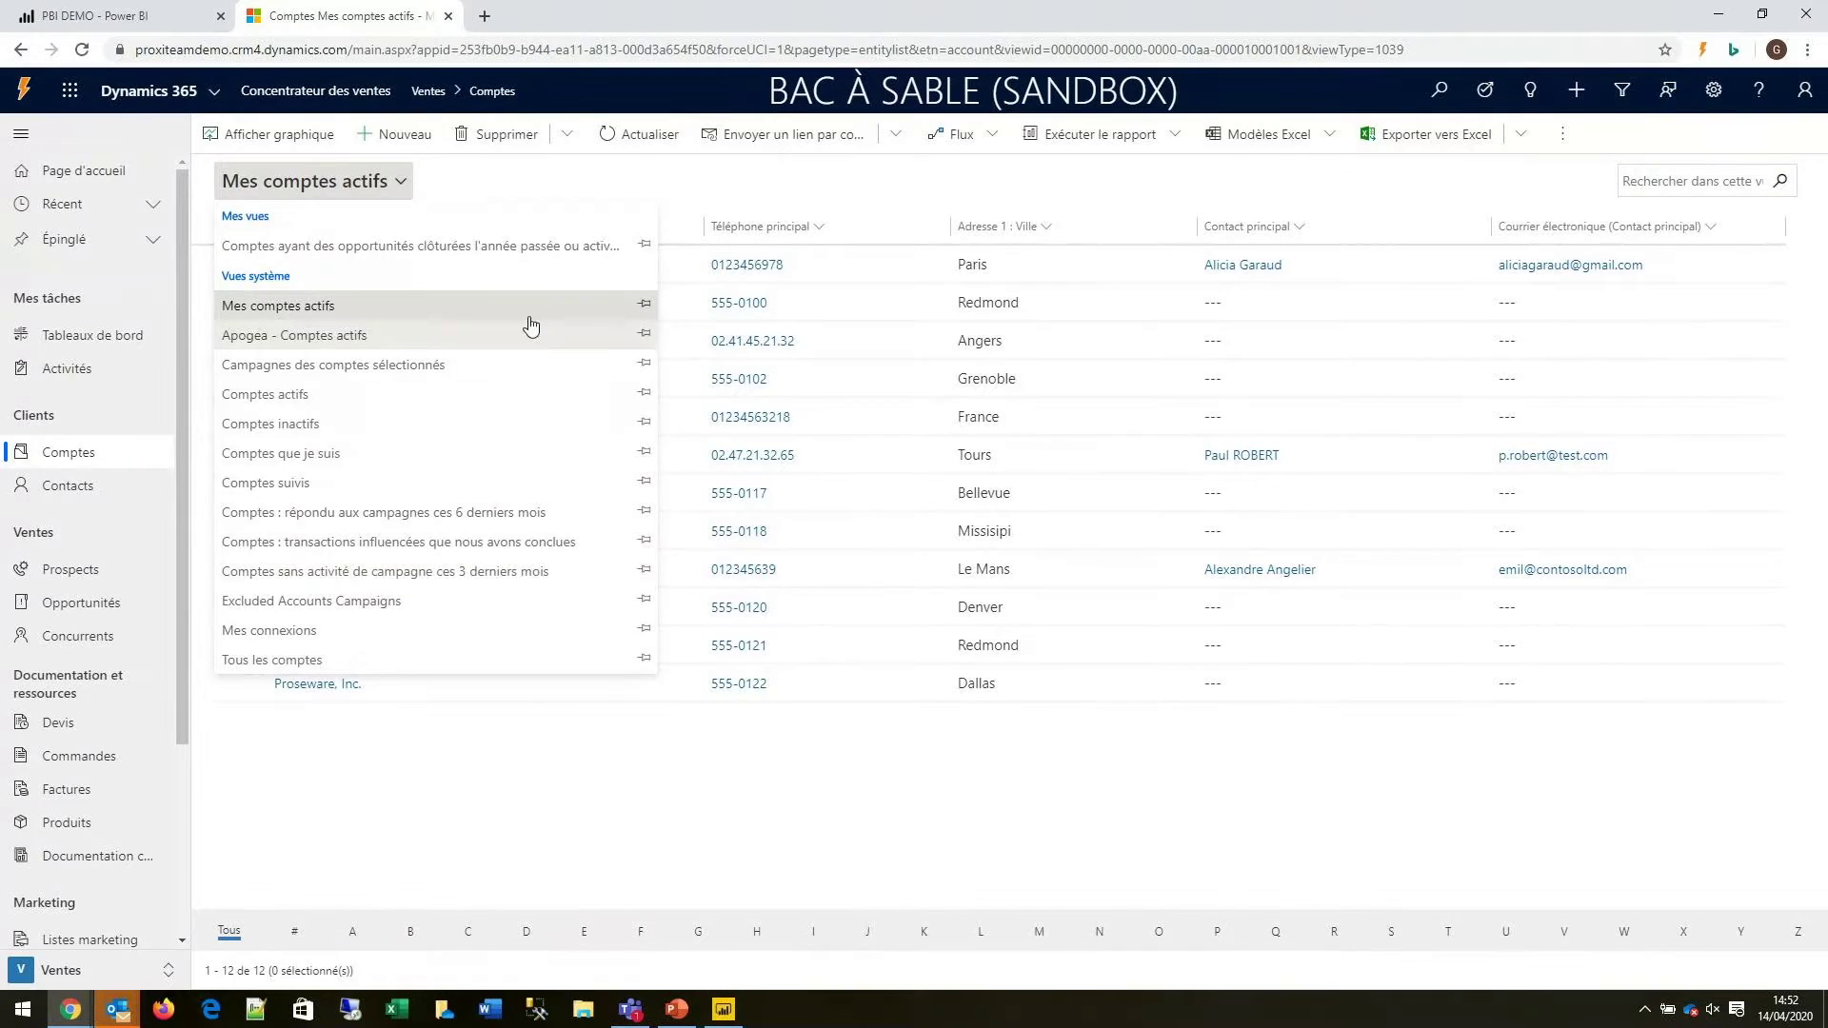
click(636, 178)
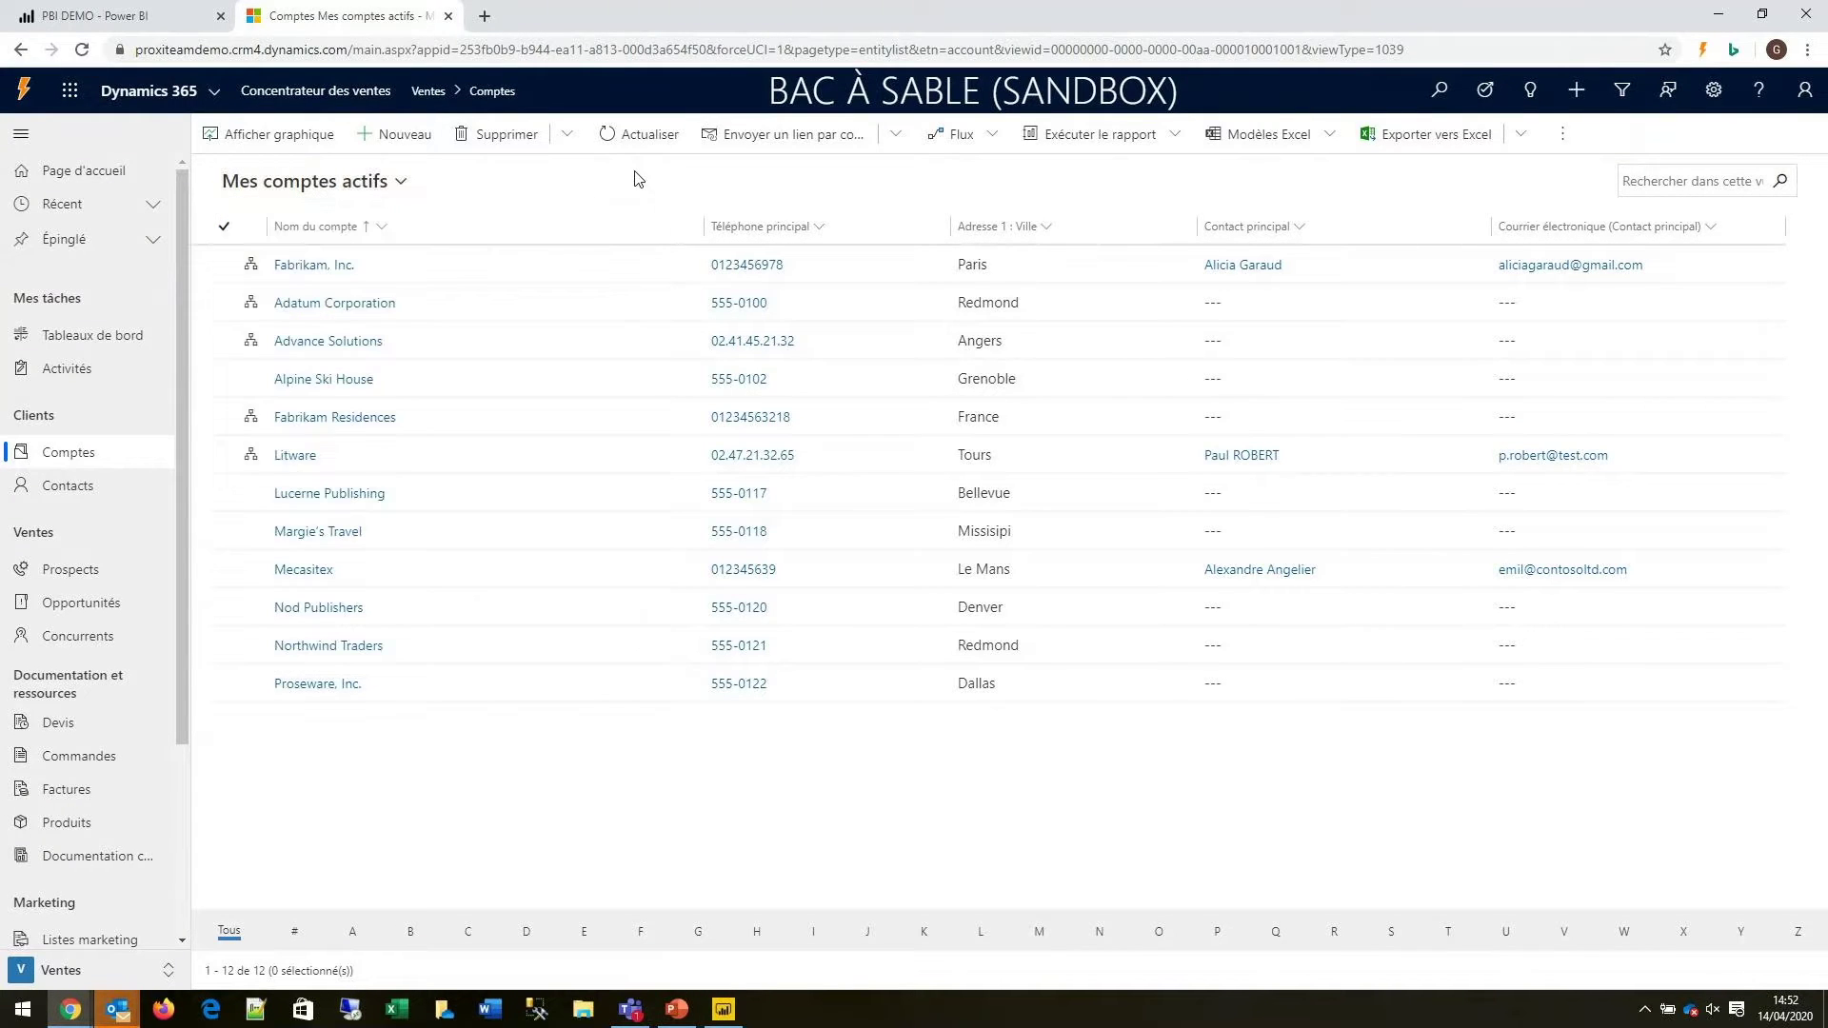
Step: Open advanced find for accounts and load the saved view on accounts with opportunities closed last year or active
click(1623, 90)
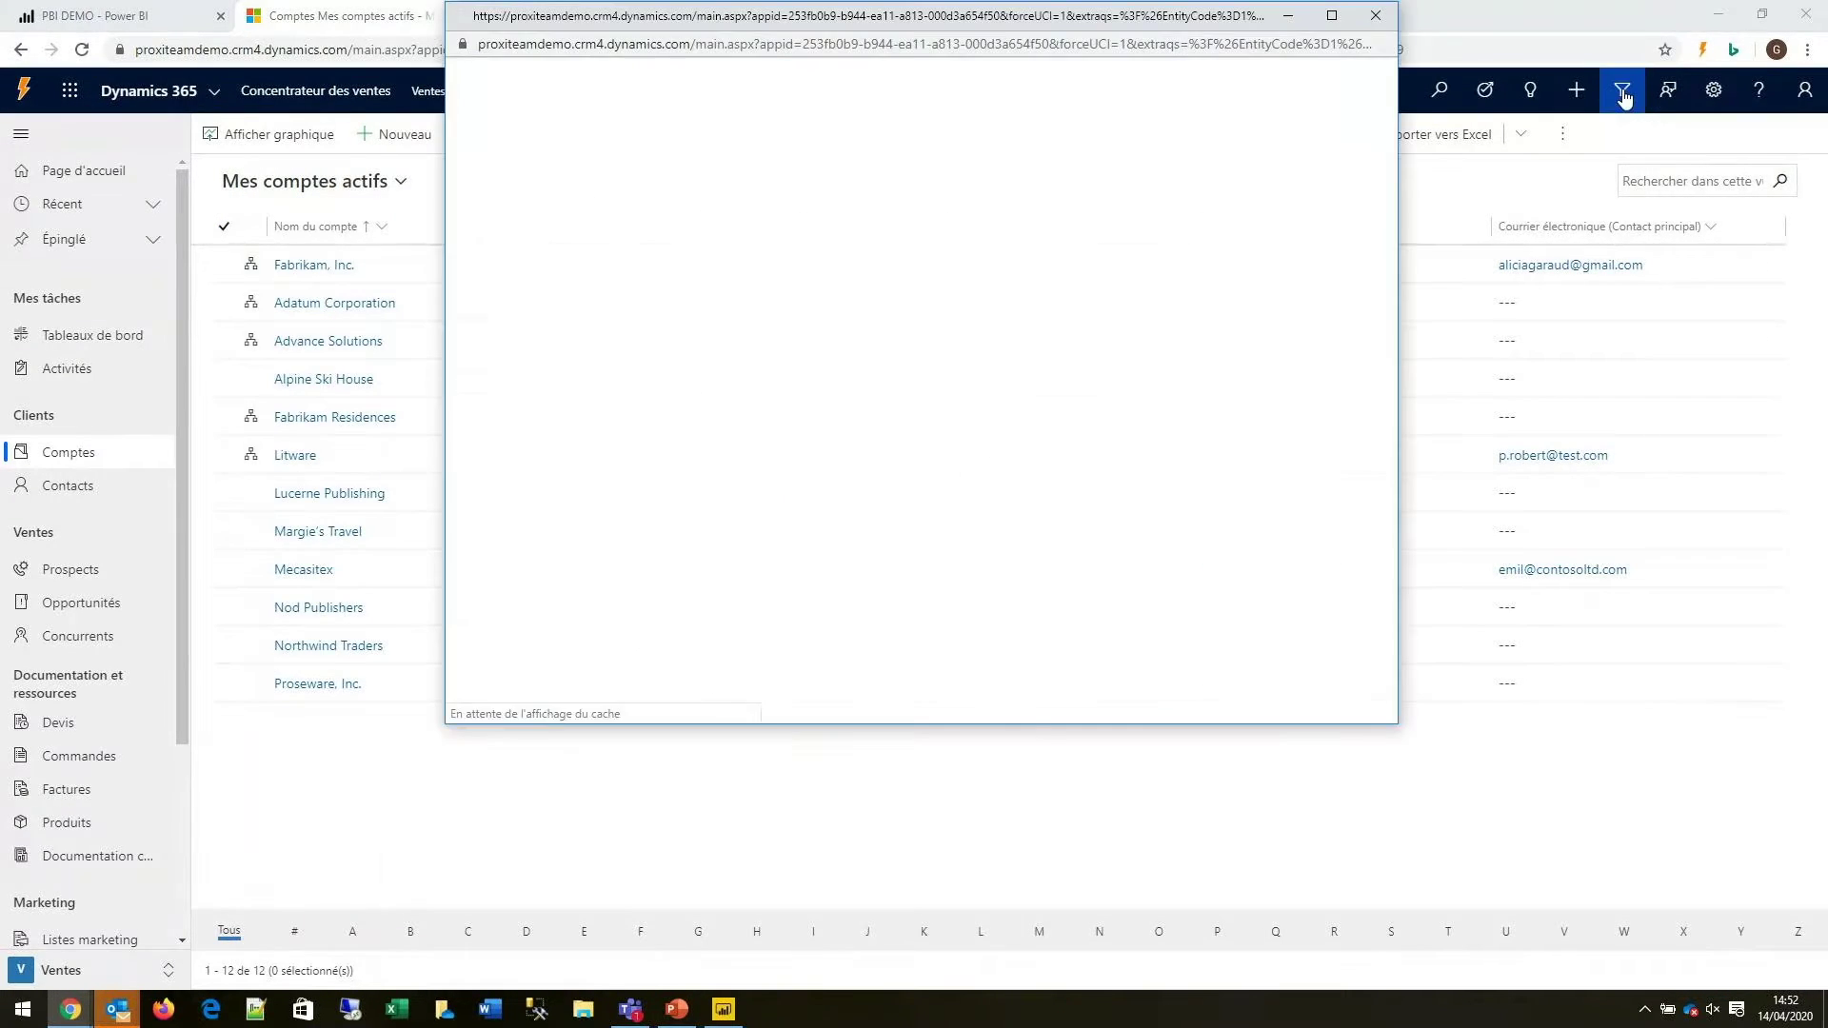
drag(1031, 27, 1026, 145)
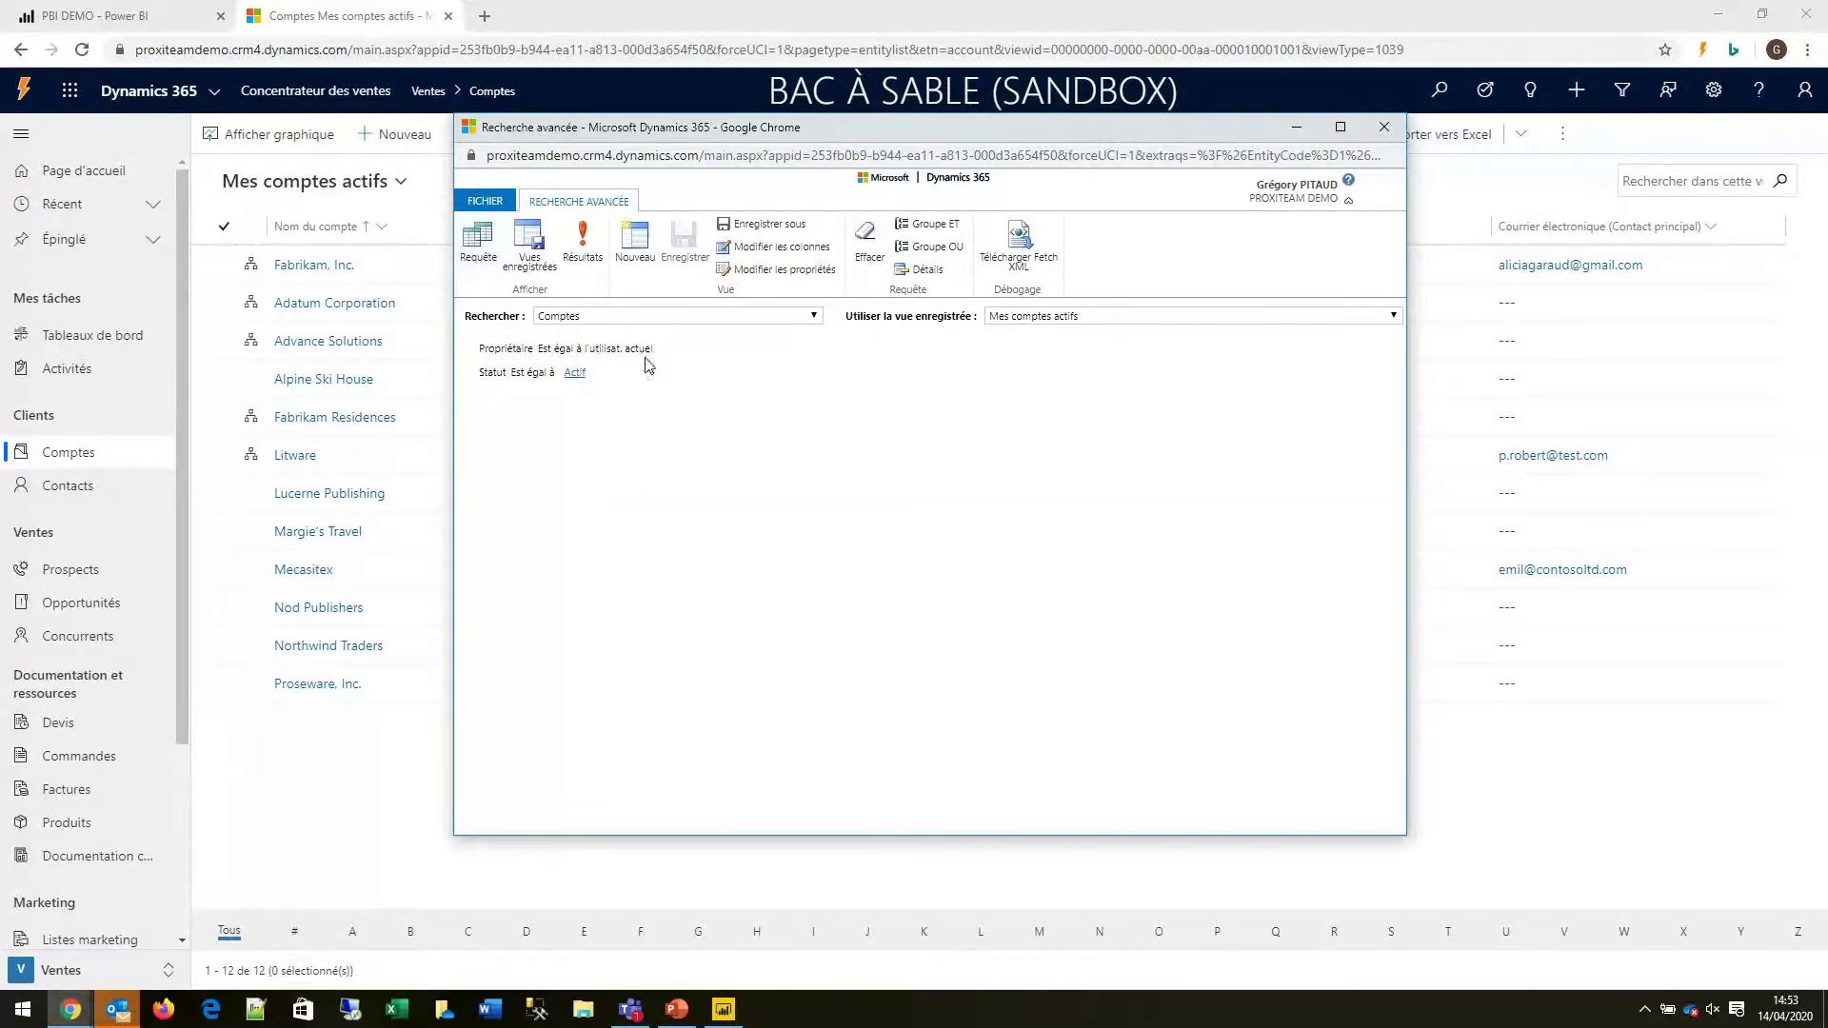
click(573, 373)
click(529, 246)
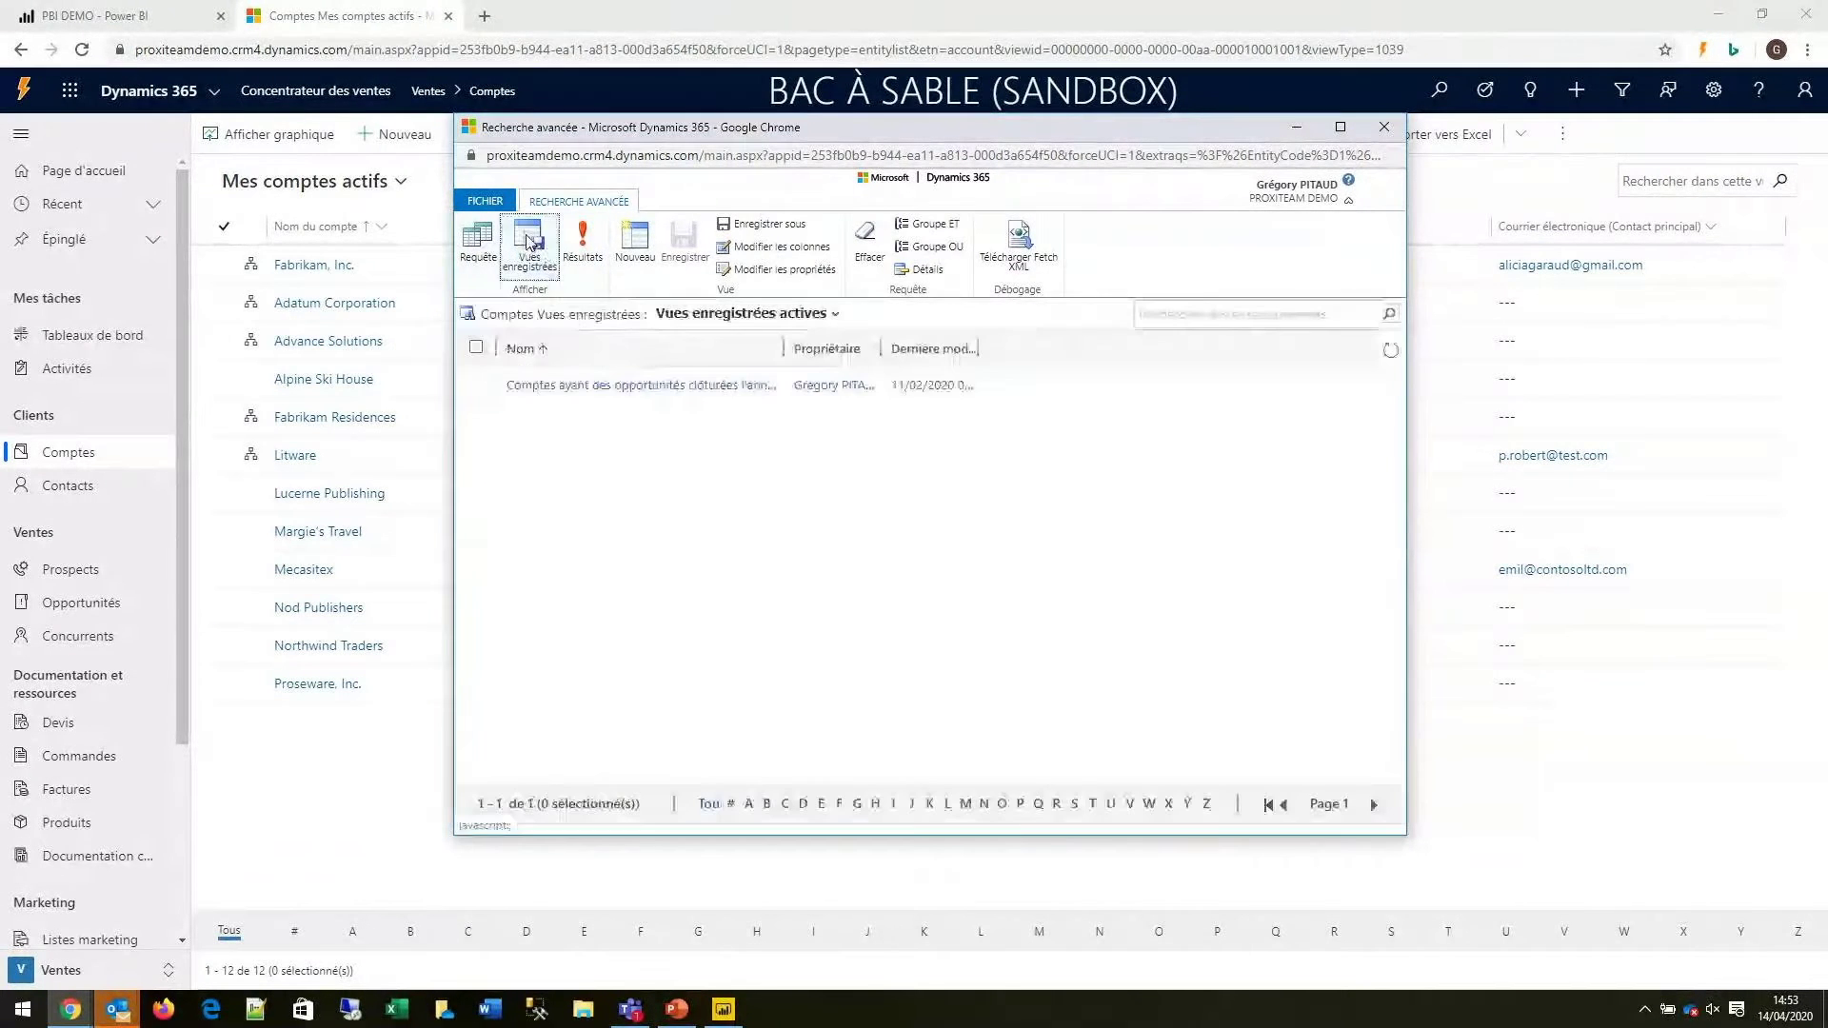
click(640, 386)
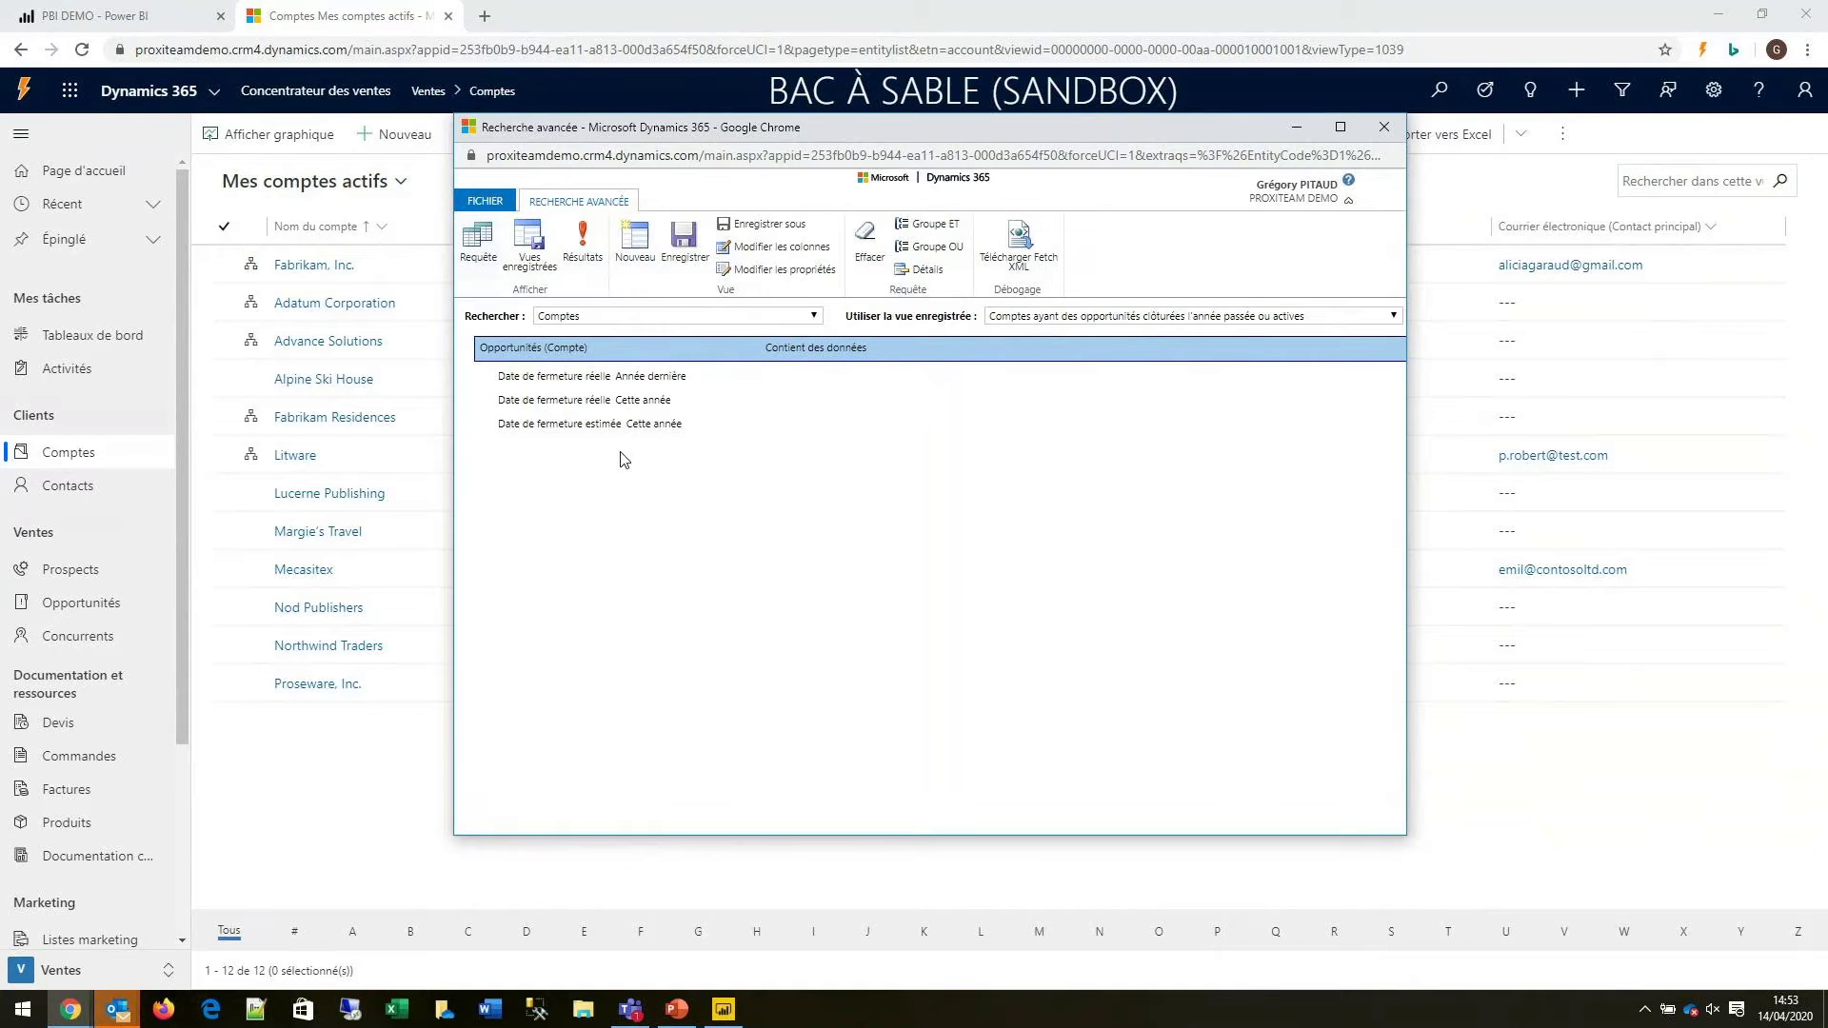
Step: Run the saved query, select all returned accounts to review the available bulk actions, and close advanced find
click(583, 248)
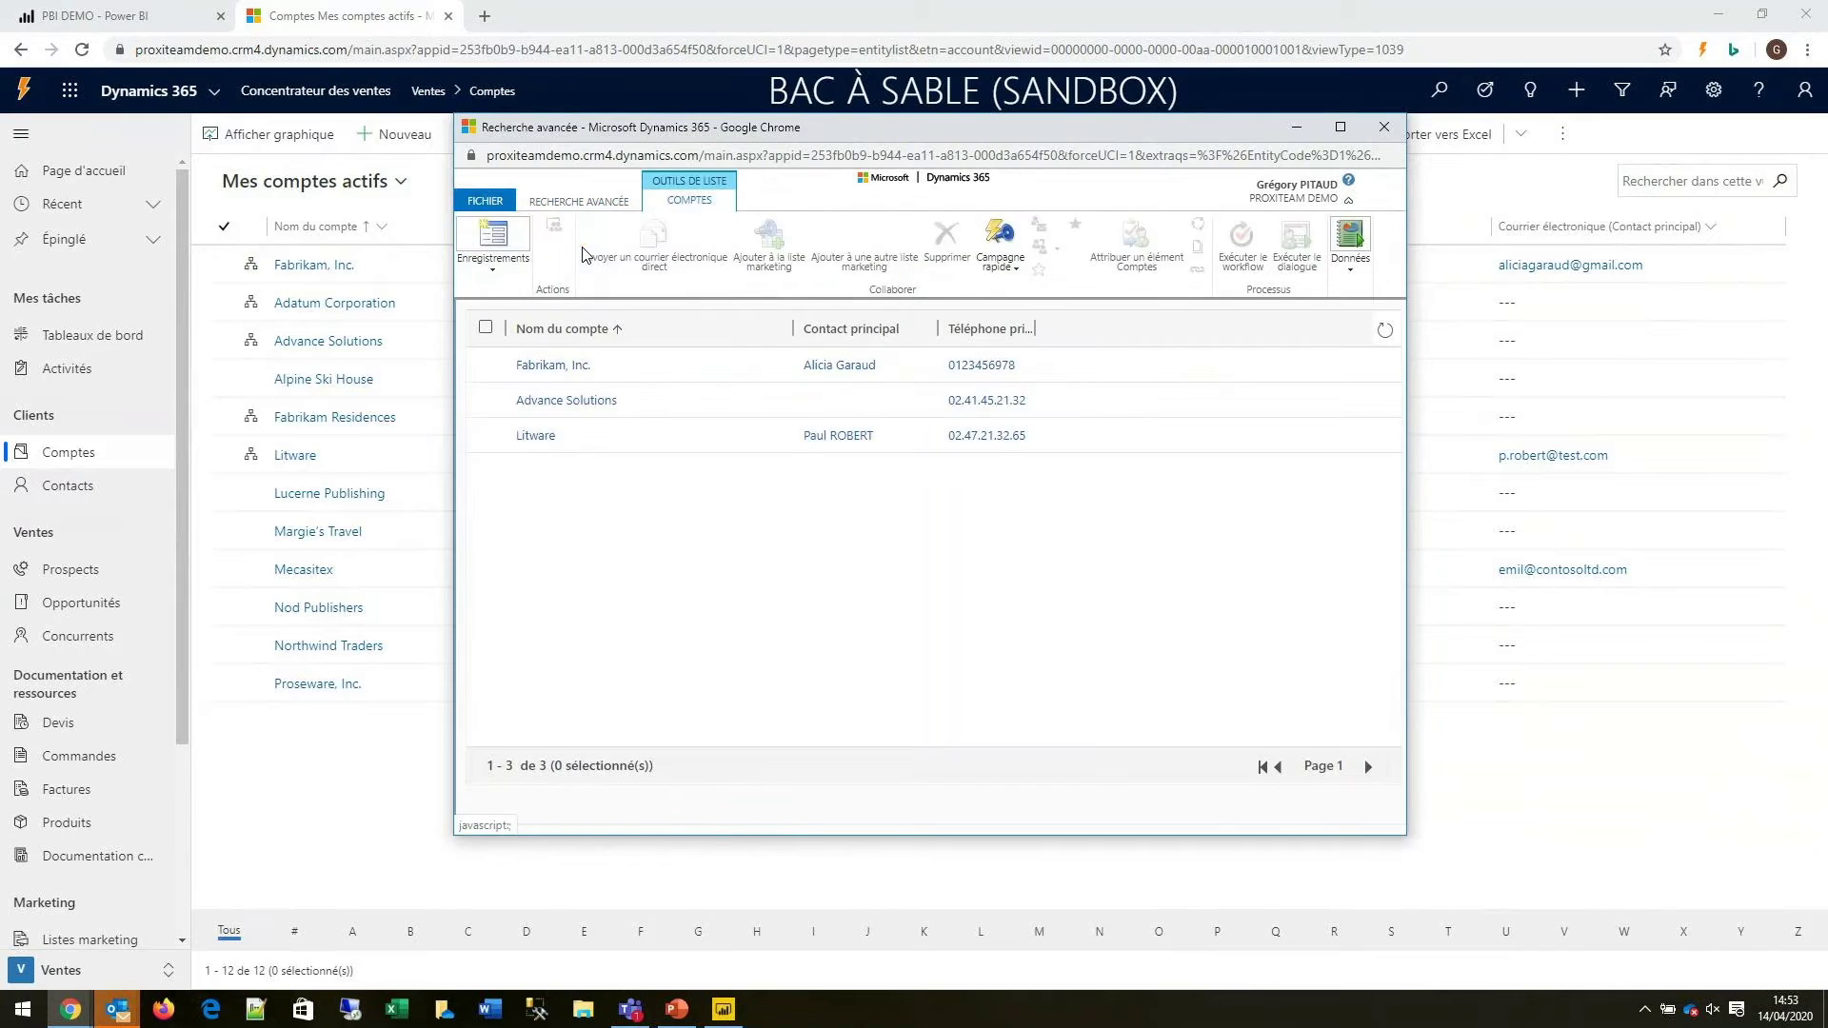
click(485, 327)
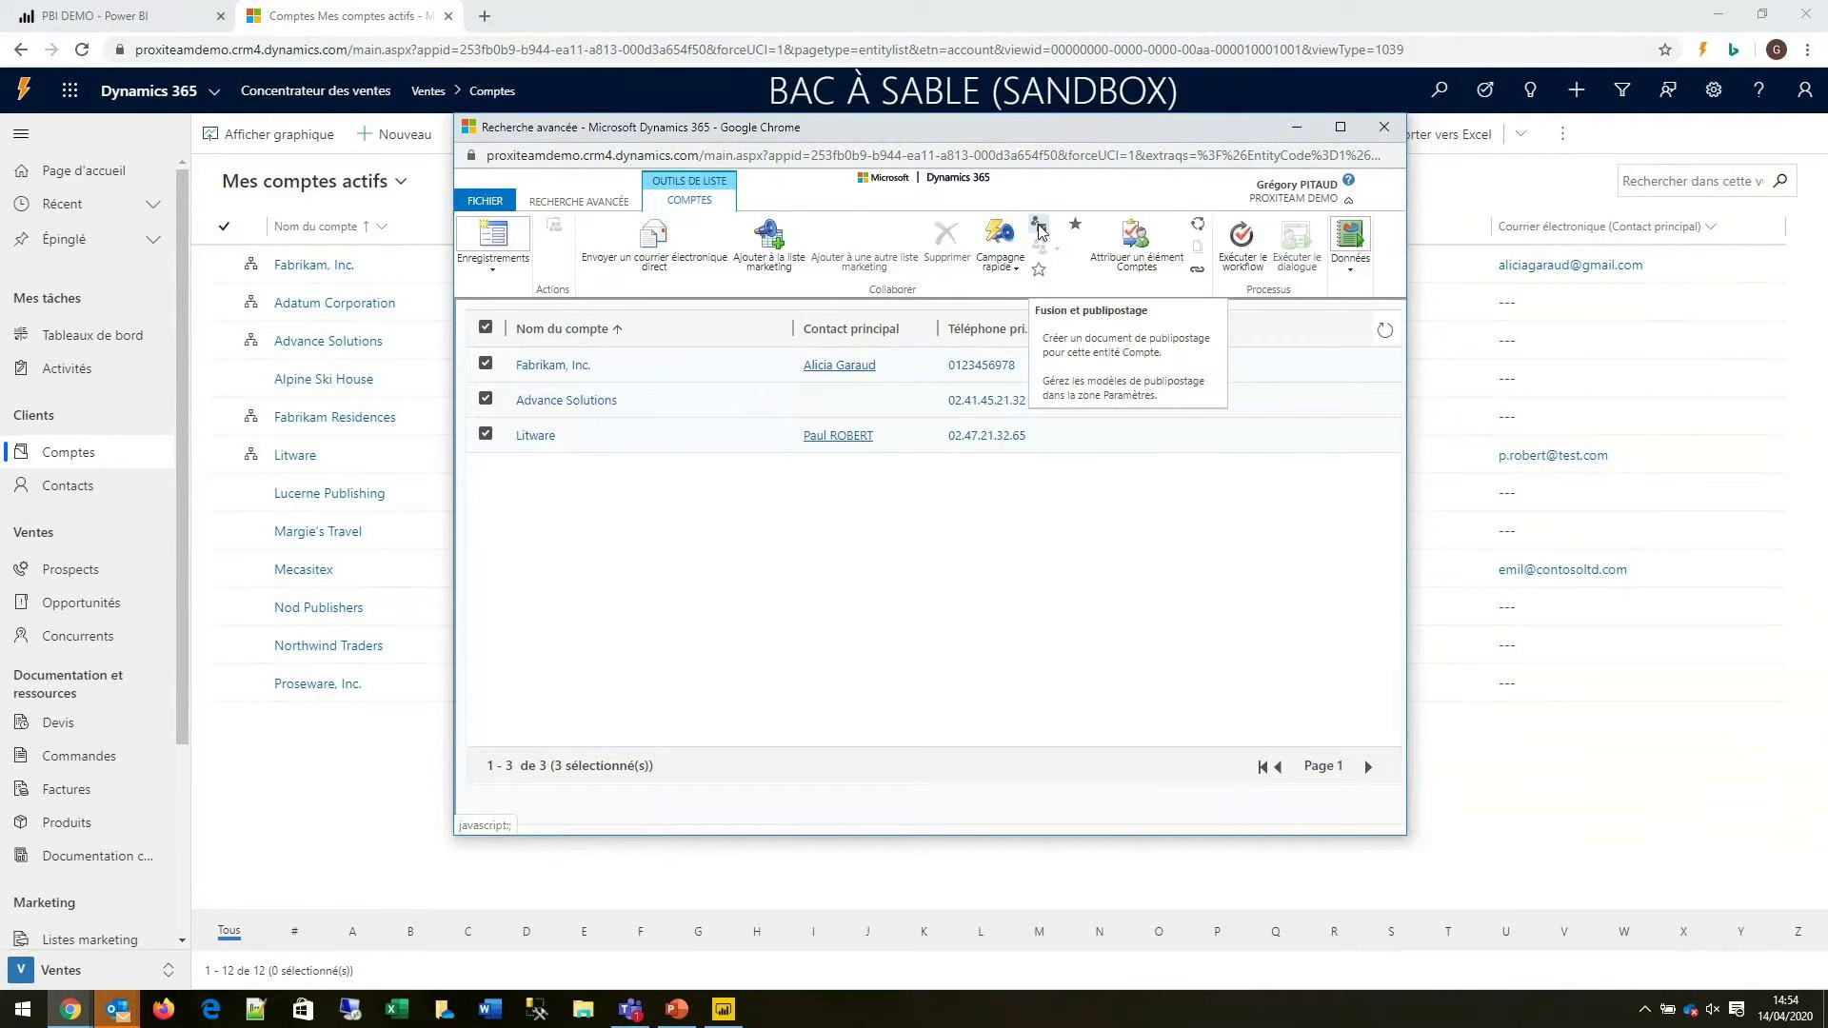
click(1386, 129)
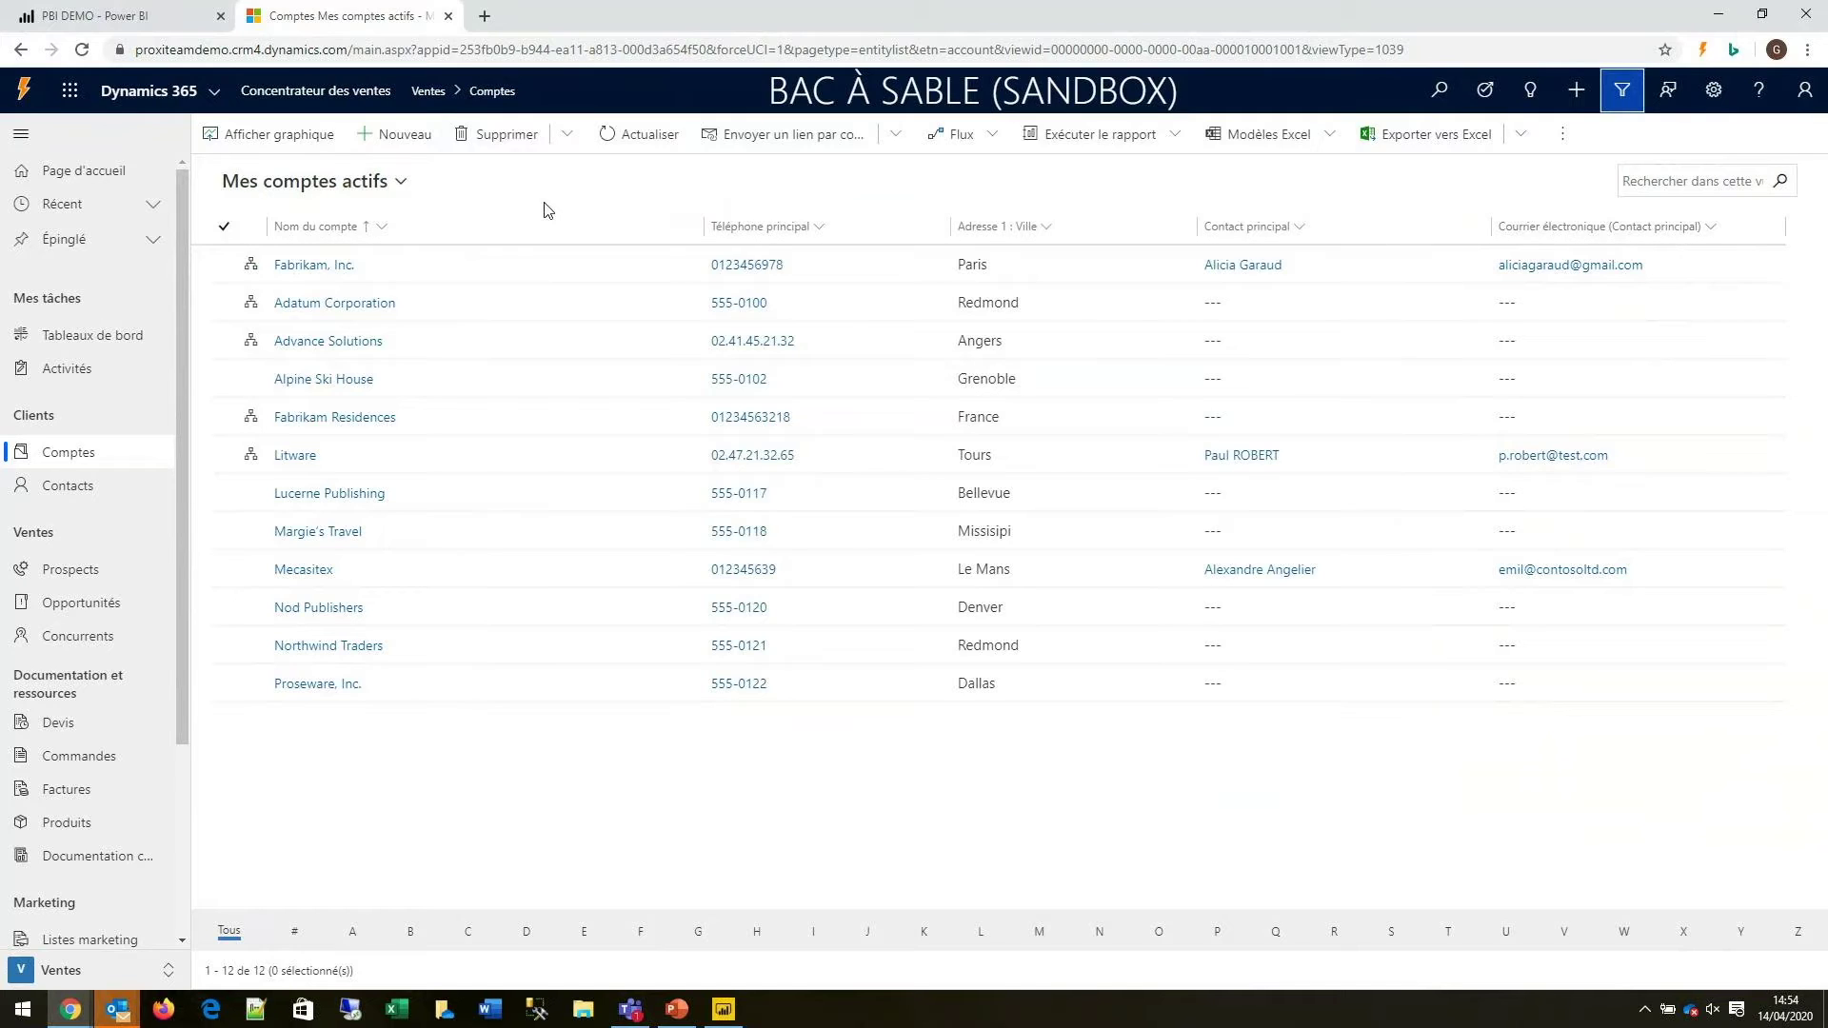
Step: Keep the view "Mes comptes actifs" and examine the sorting and filtering options of the account name, main phone and city columns
click(402, 188)
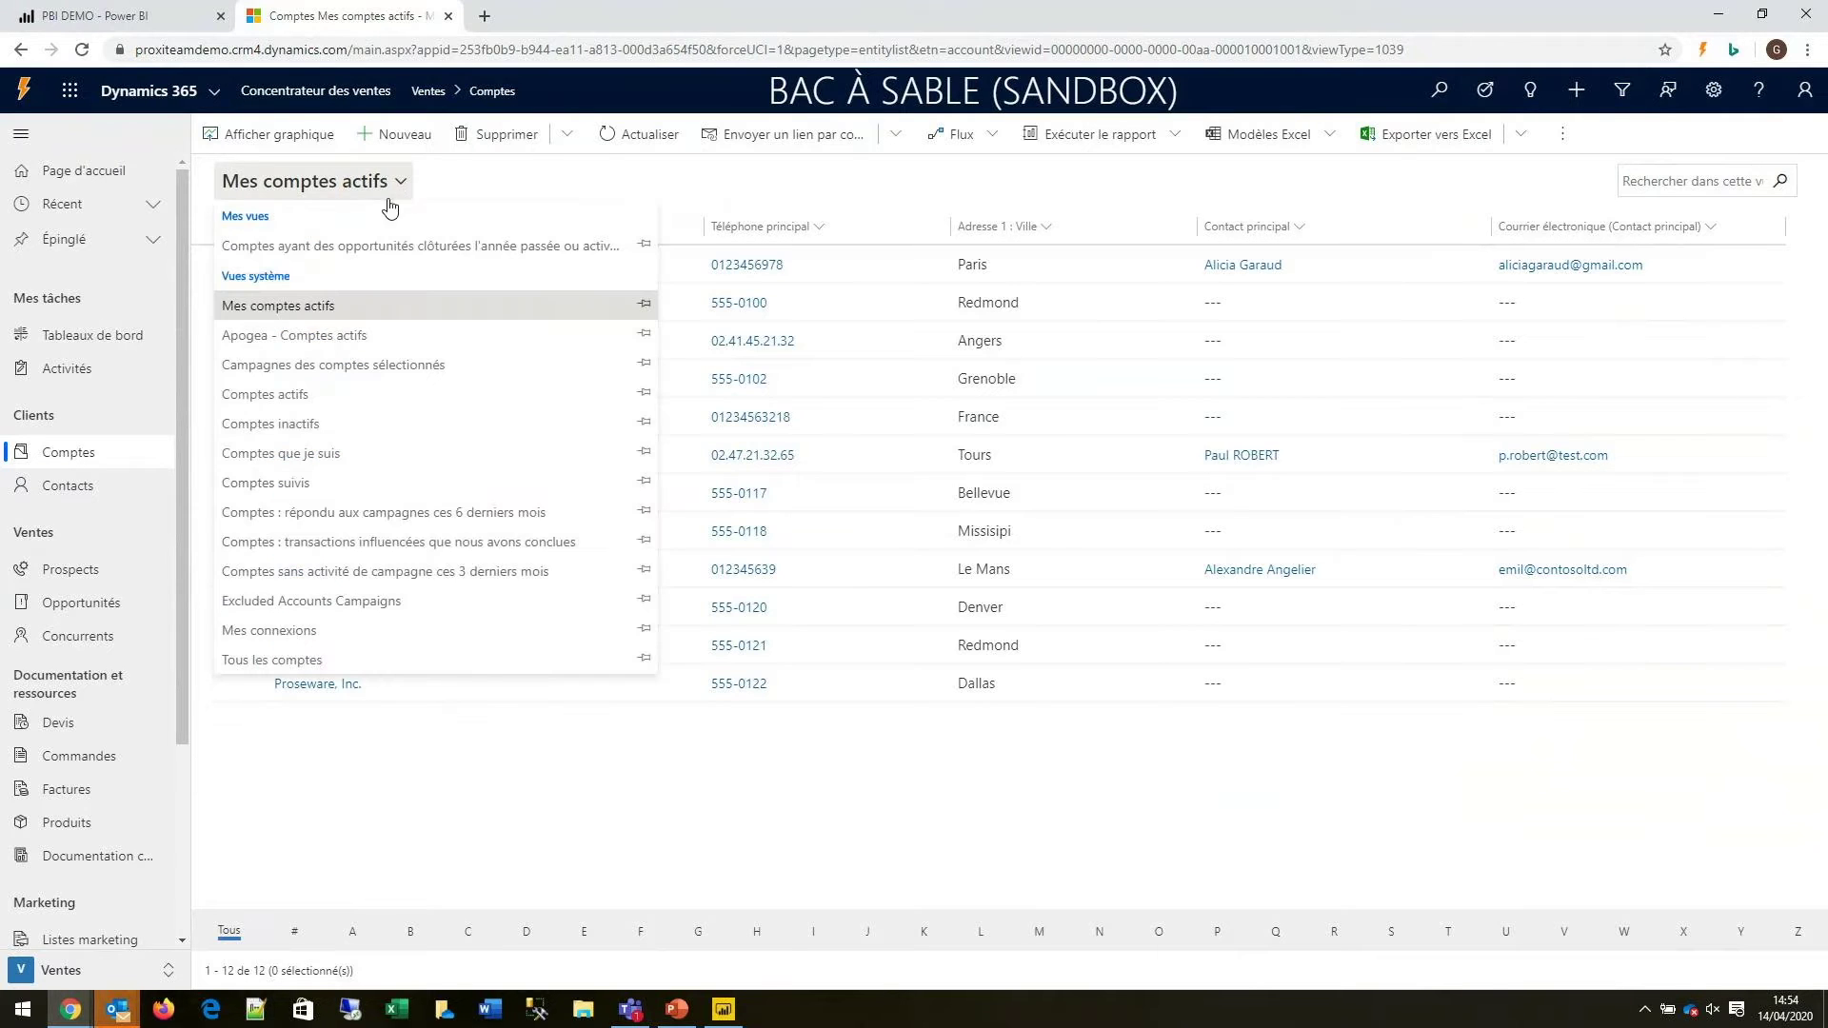
click(286, 306)
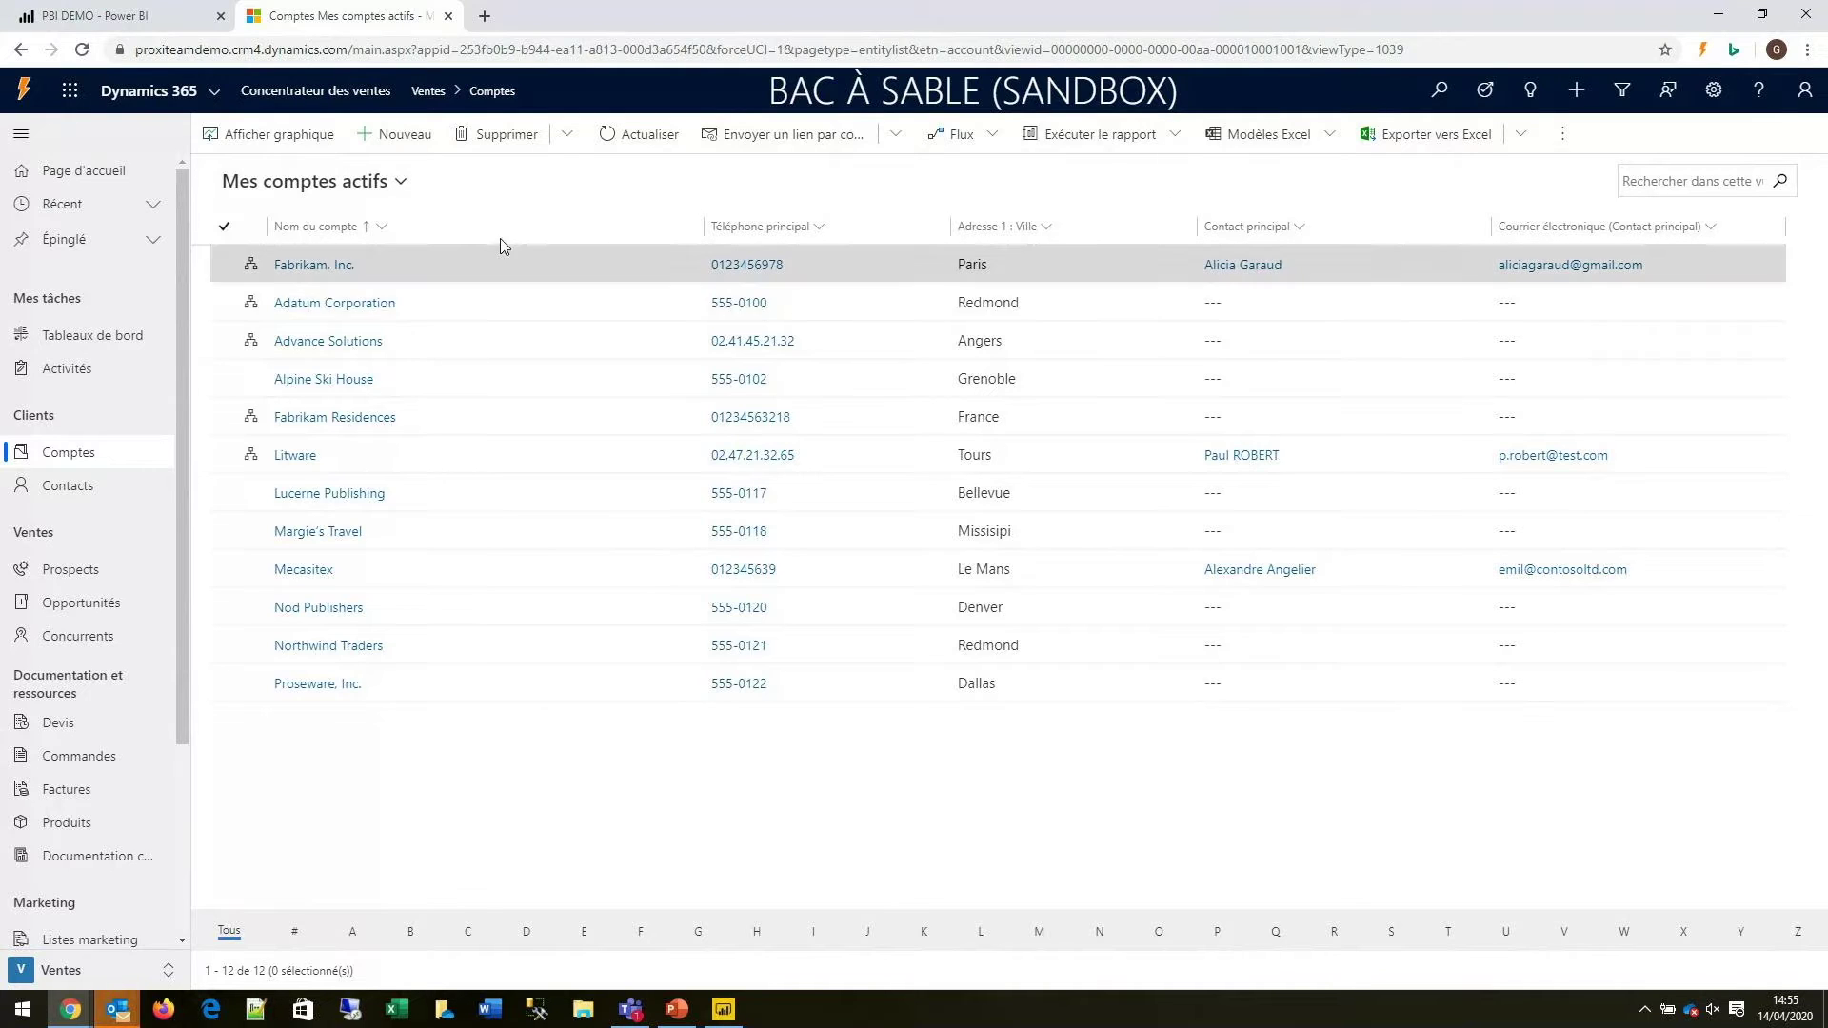
click(380, 228)
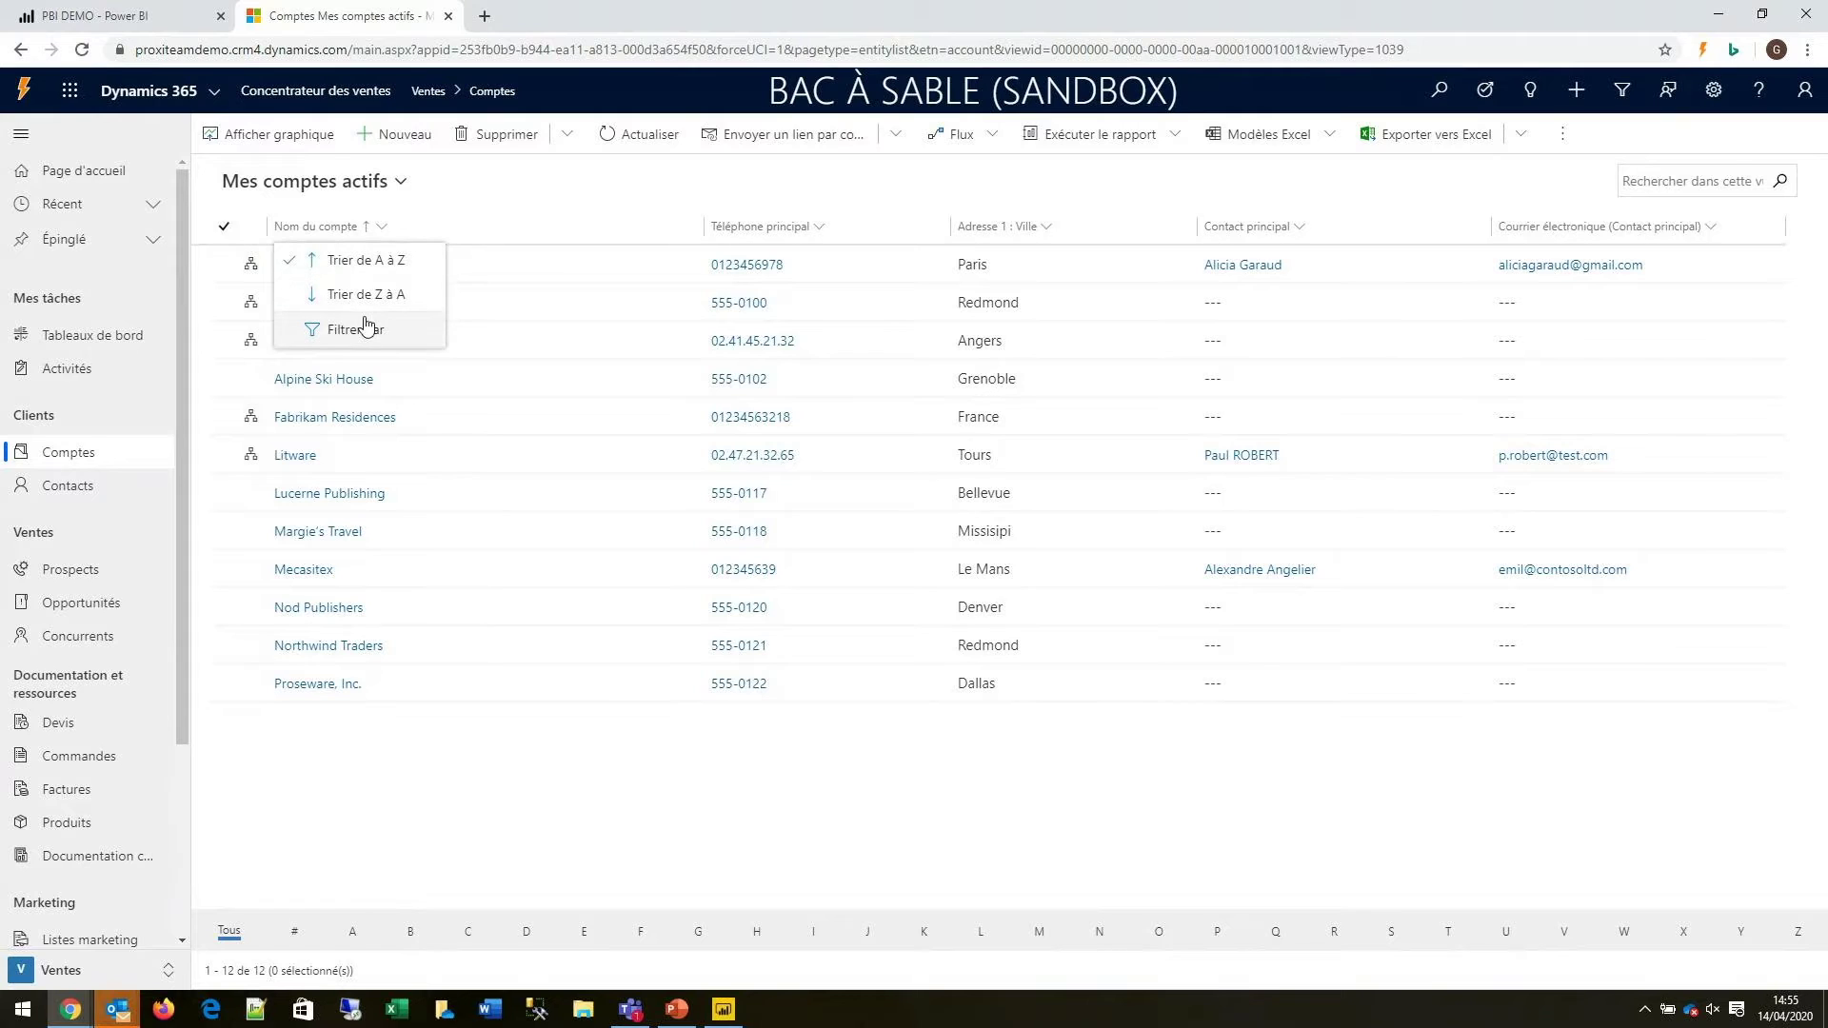
click(815, 233)
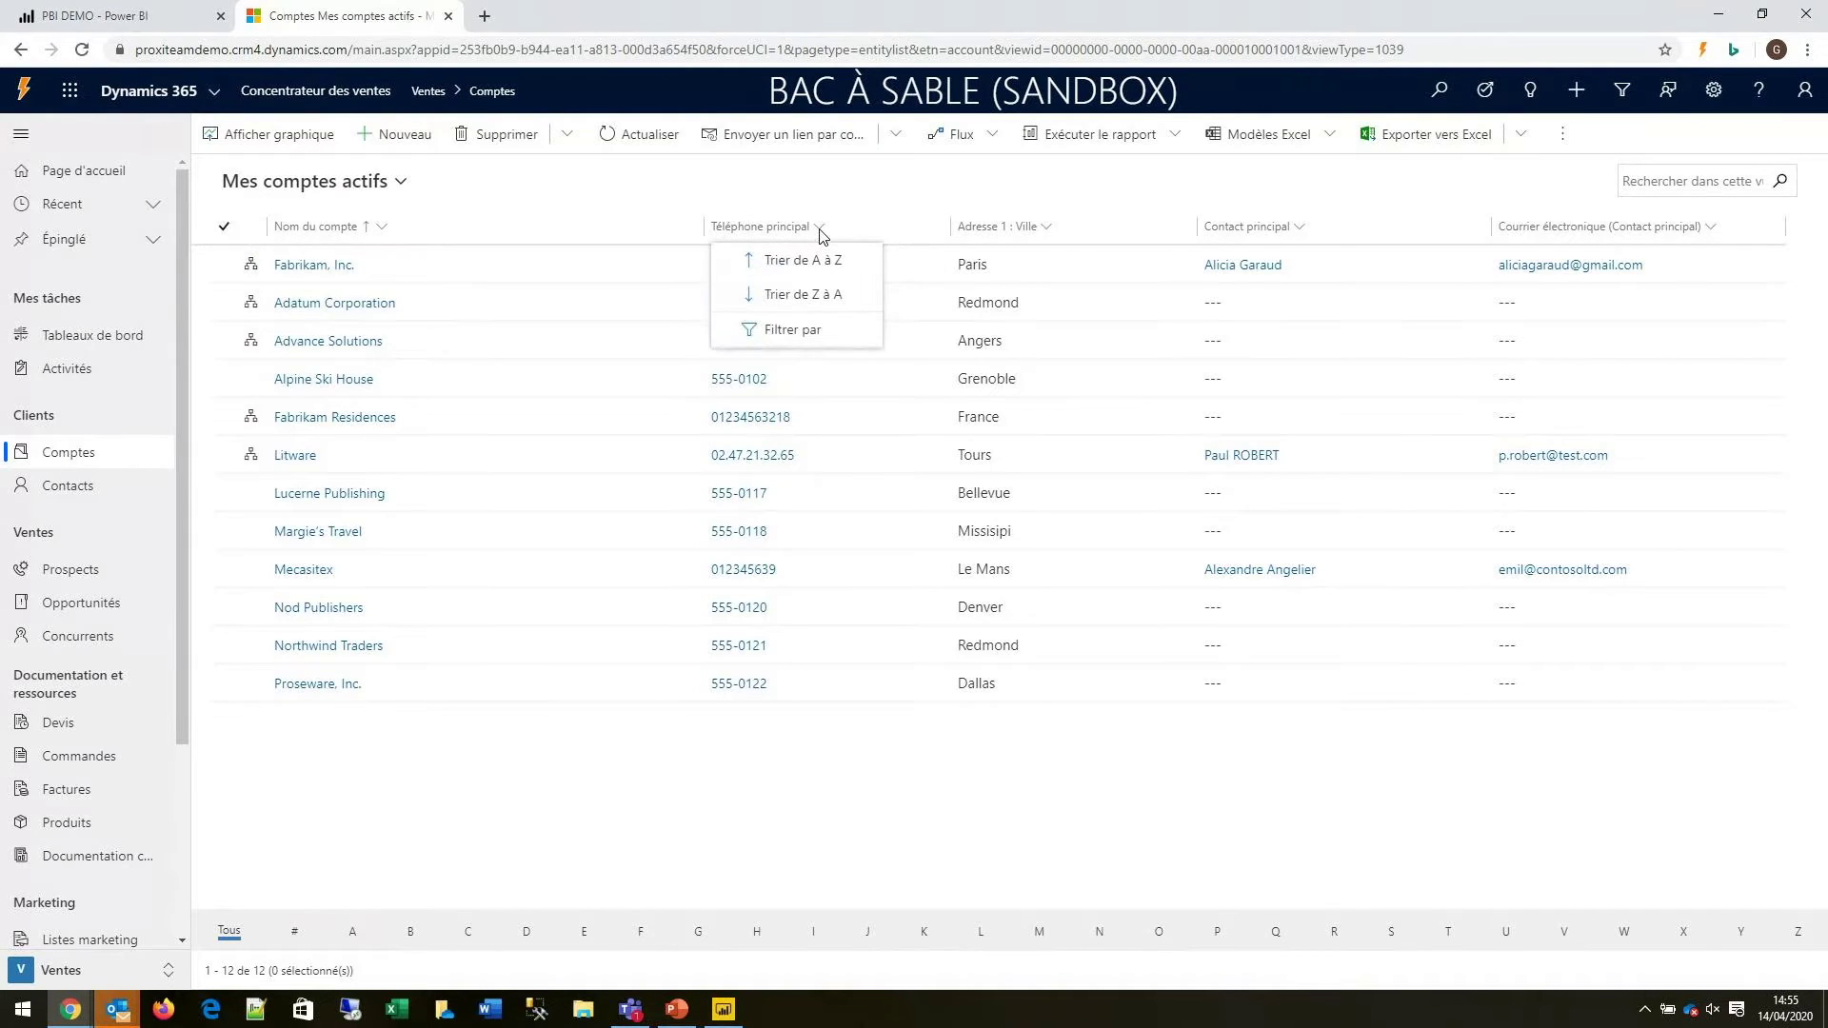
click(771, 334)
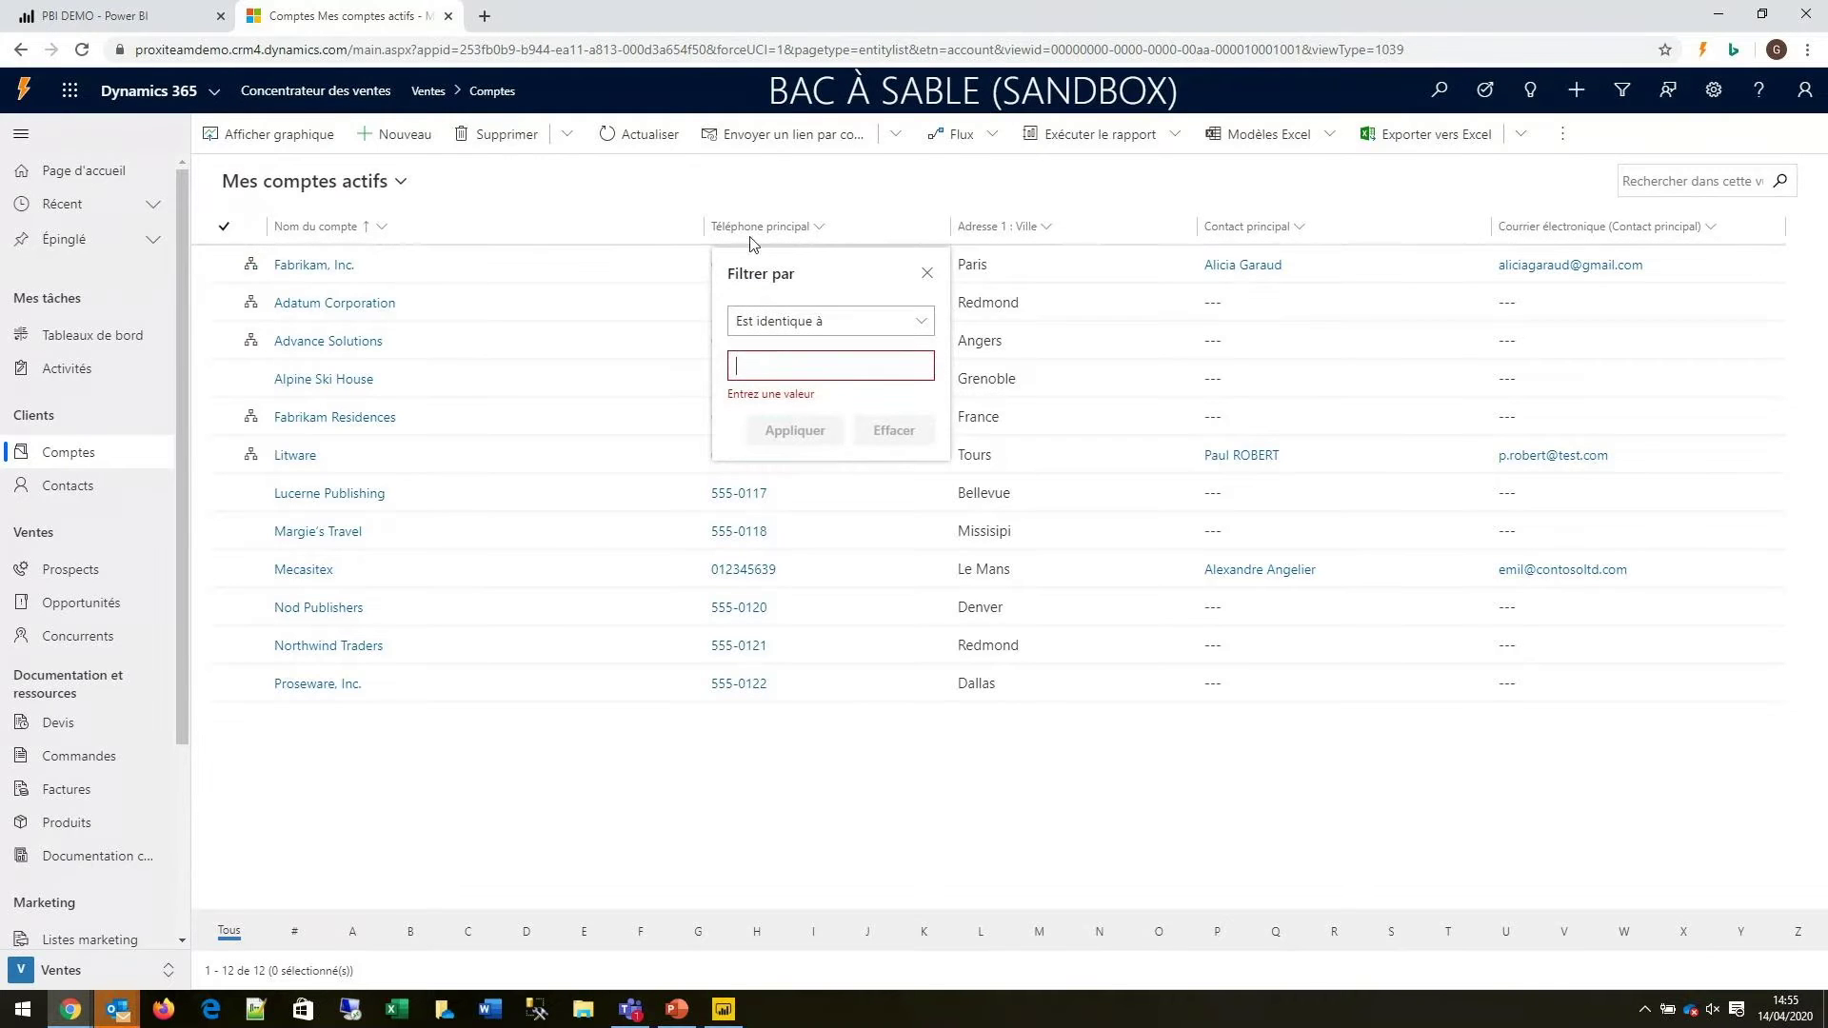
click(912, 323)
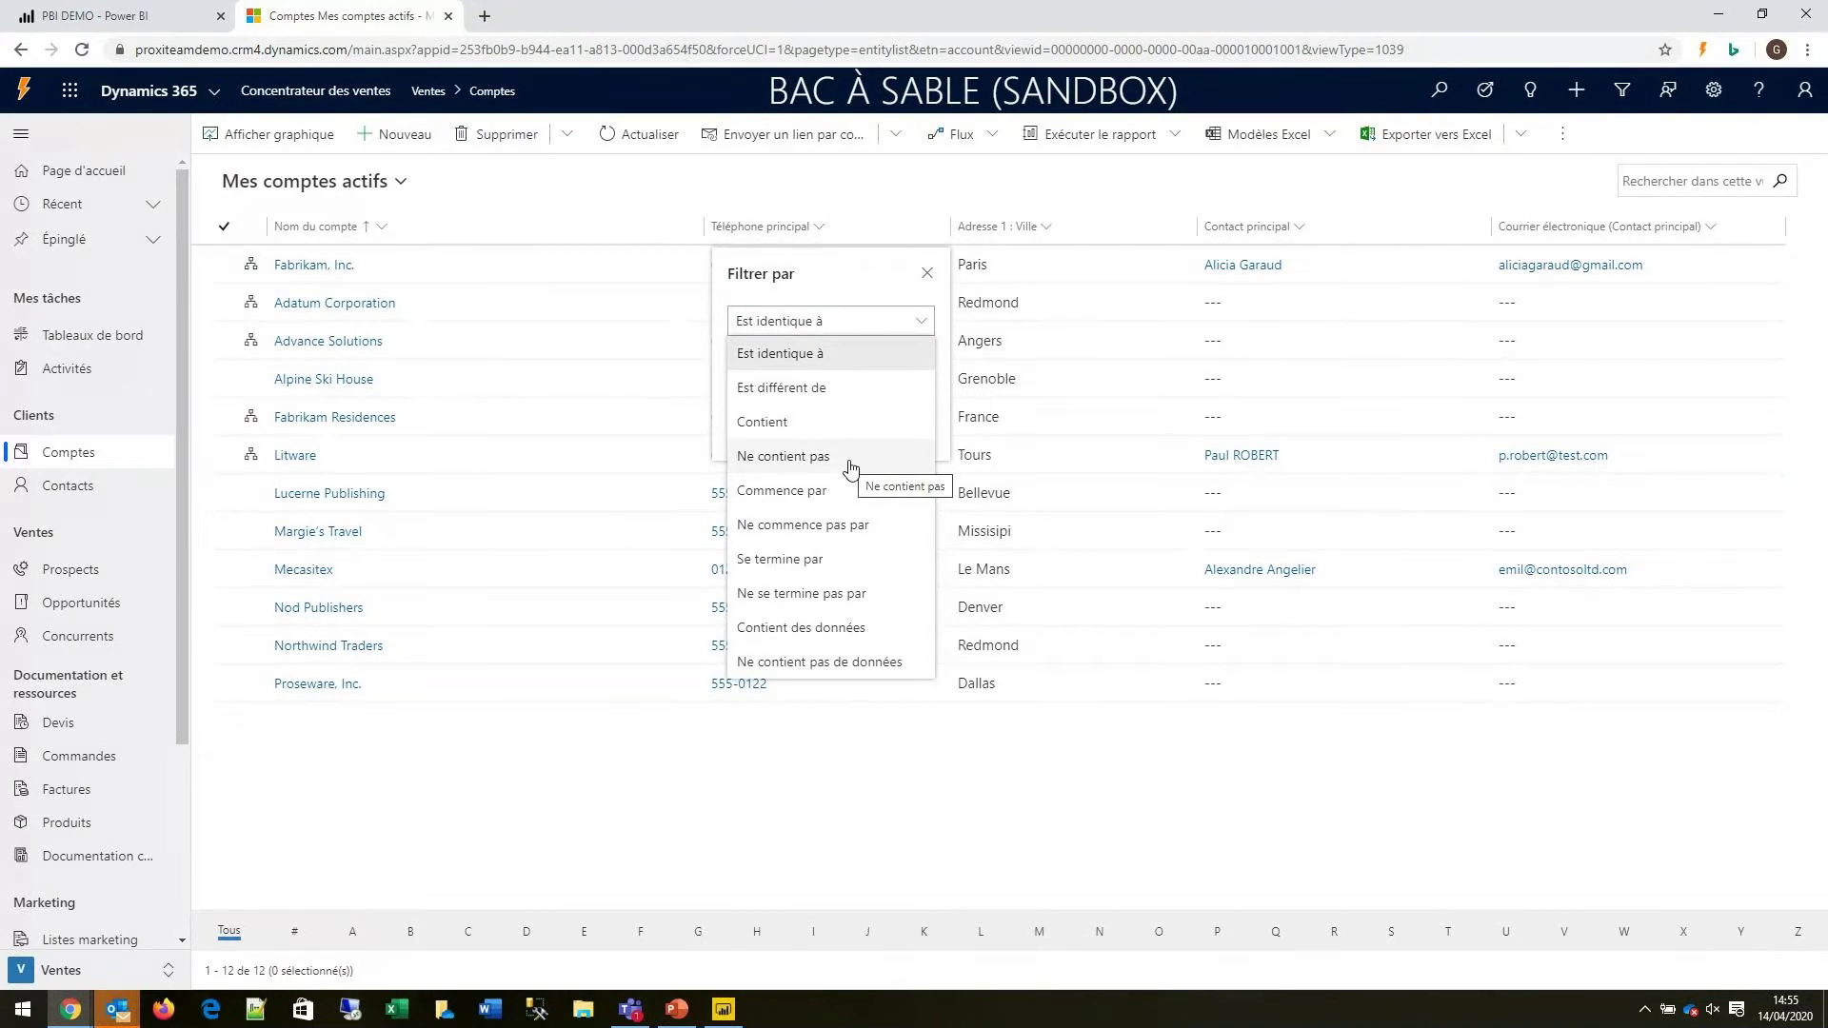
click(869, 190)
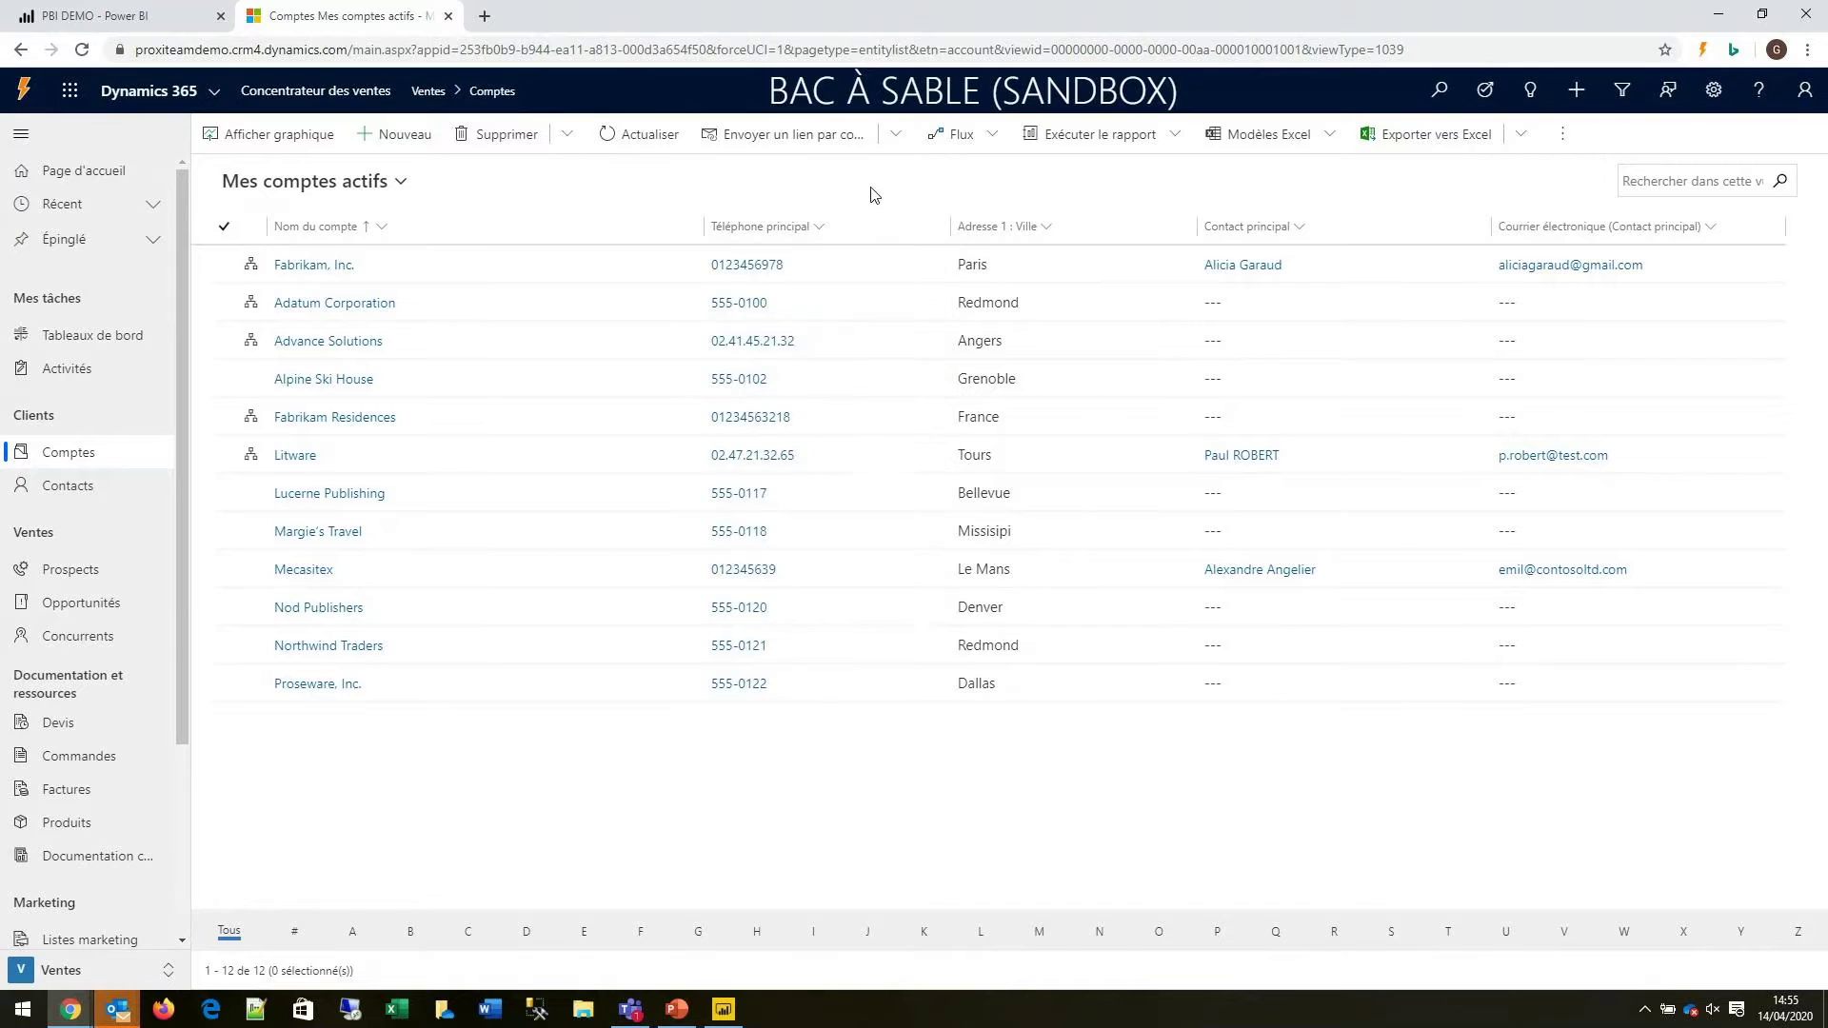
click(1044, 229)
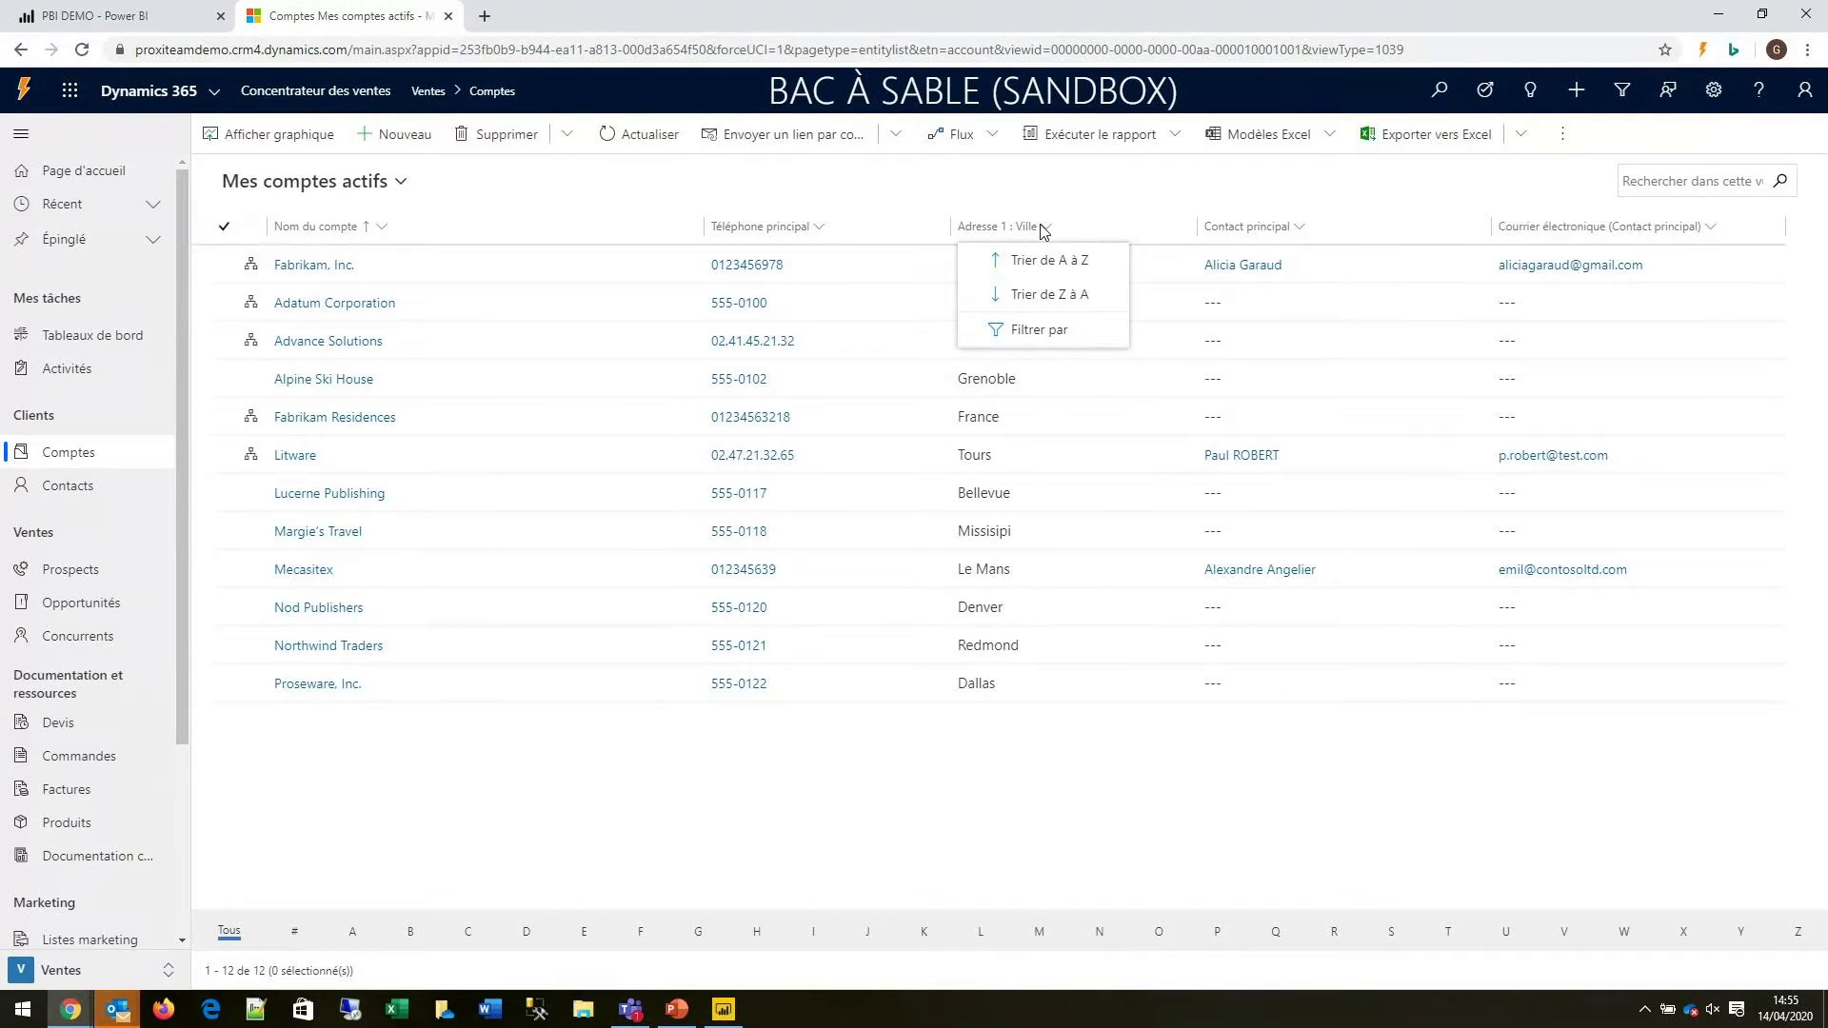
click(1107, 193)
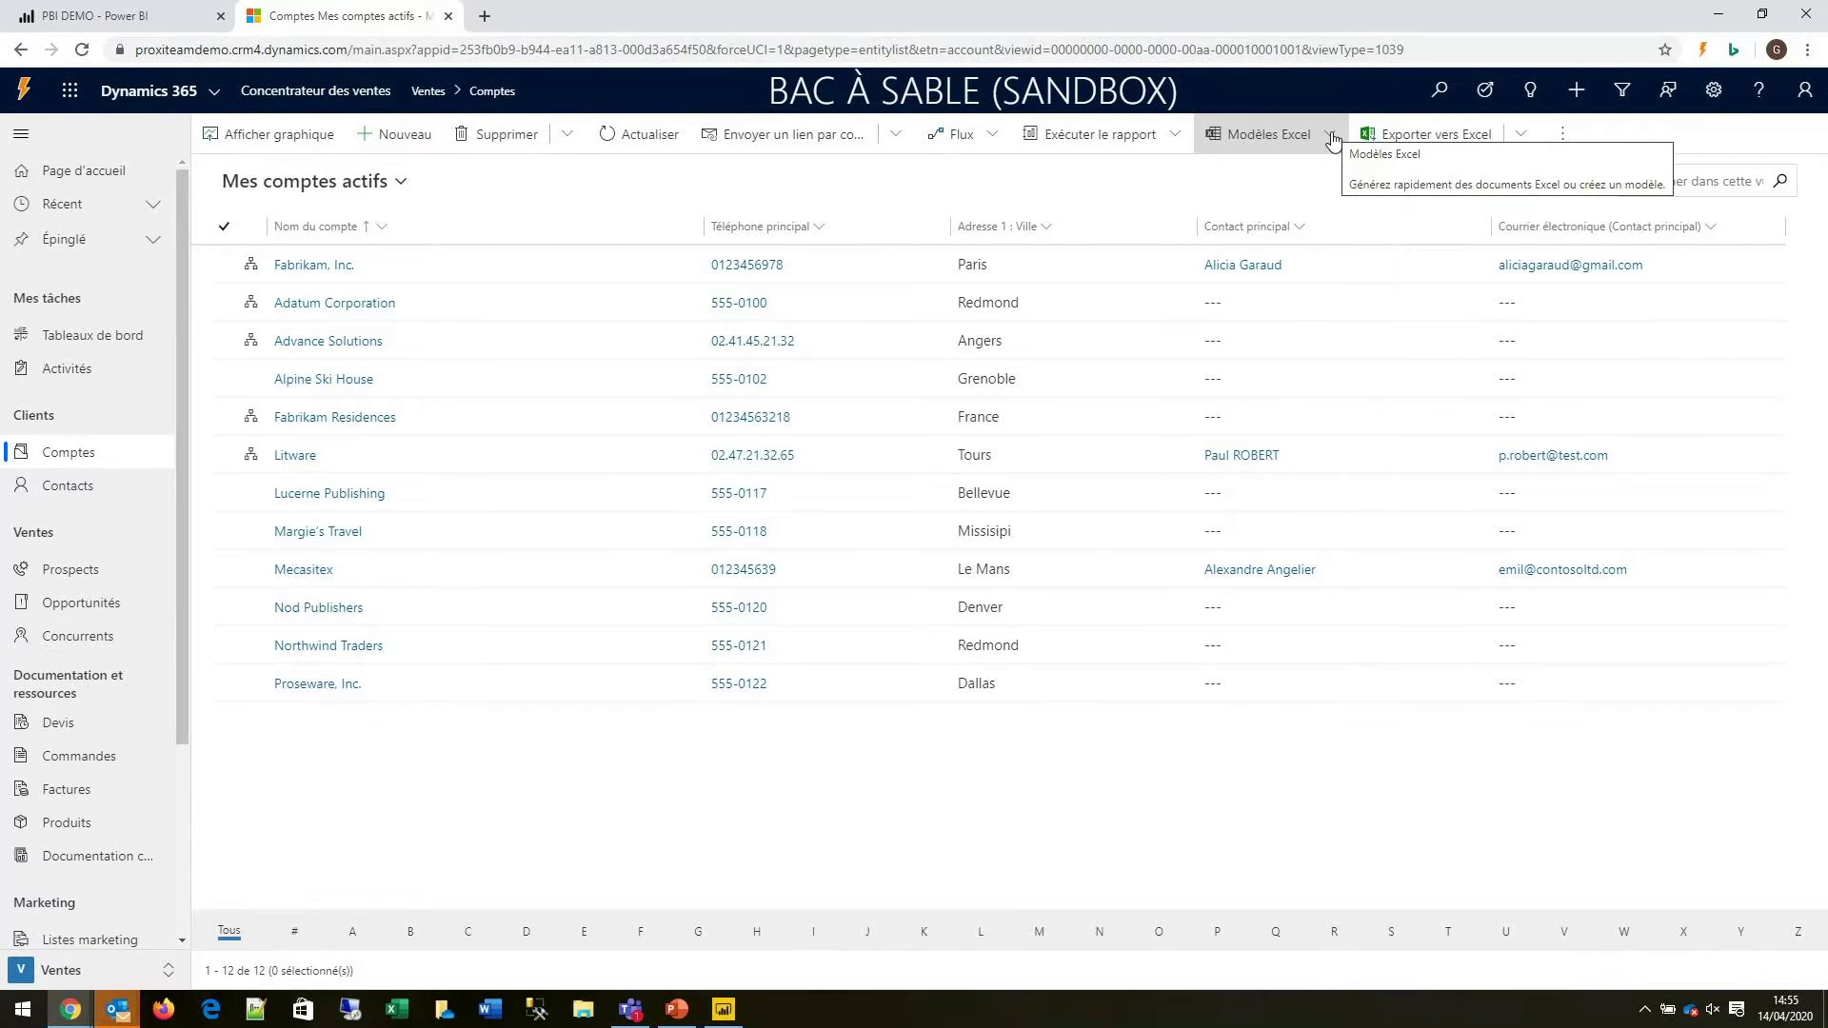
Step: Examine the Excel export formats offered for the accounts list
click(1520, 144)
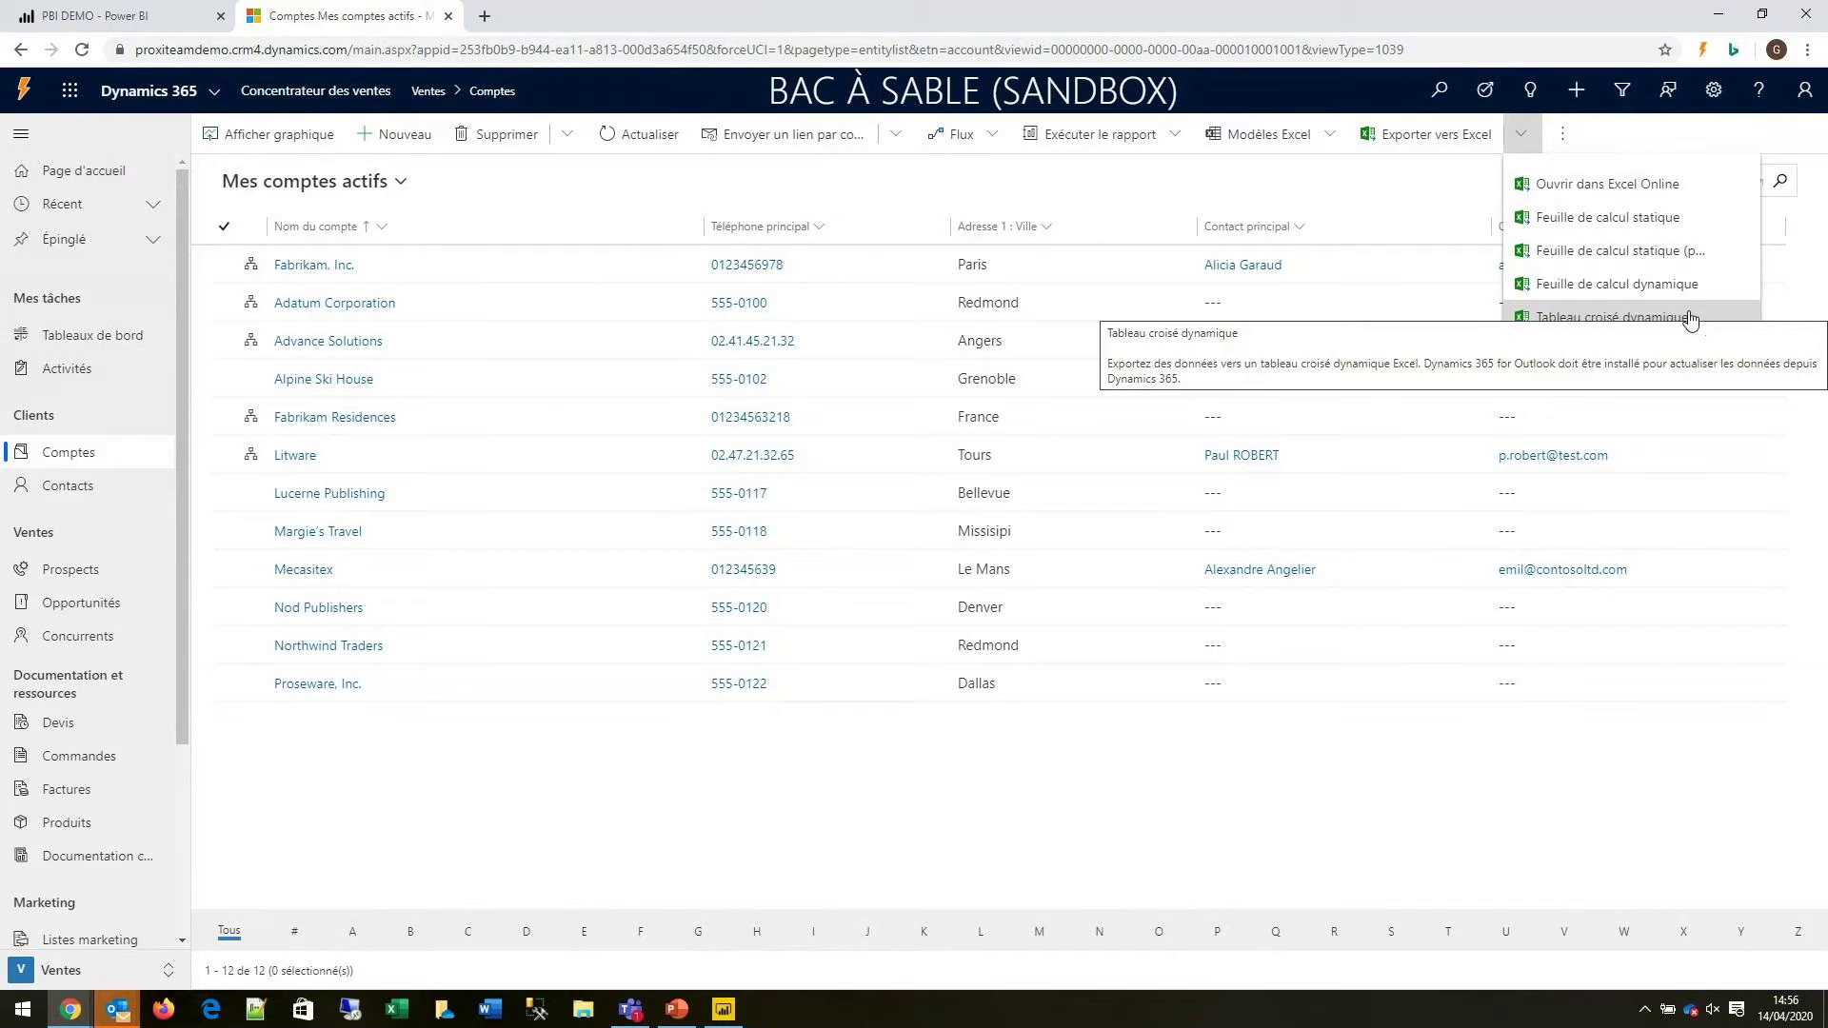
click(1349, 175)
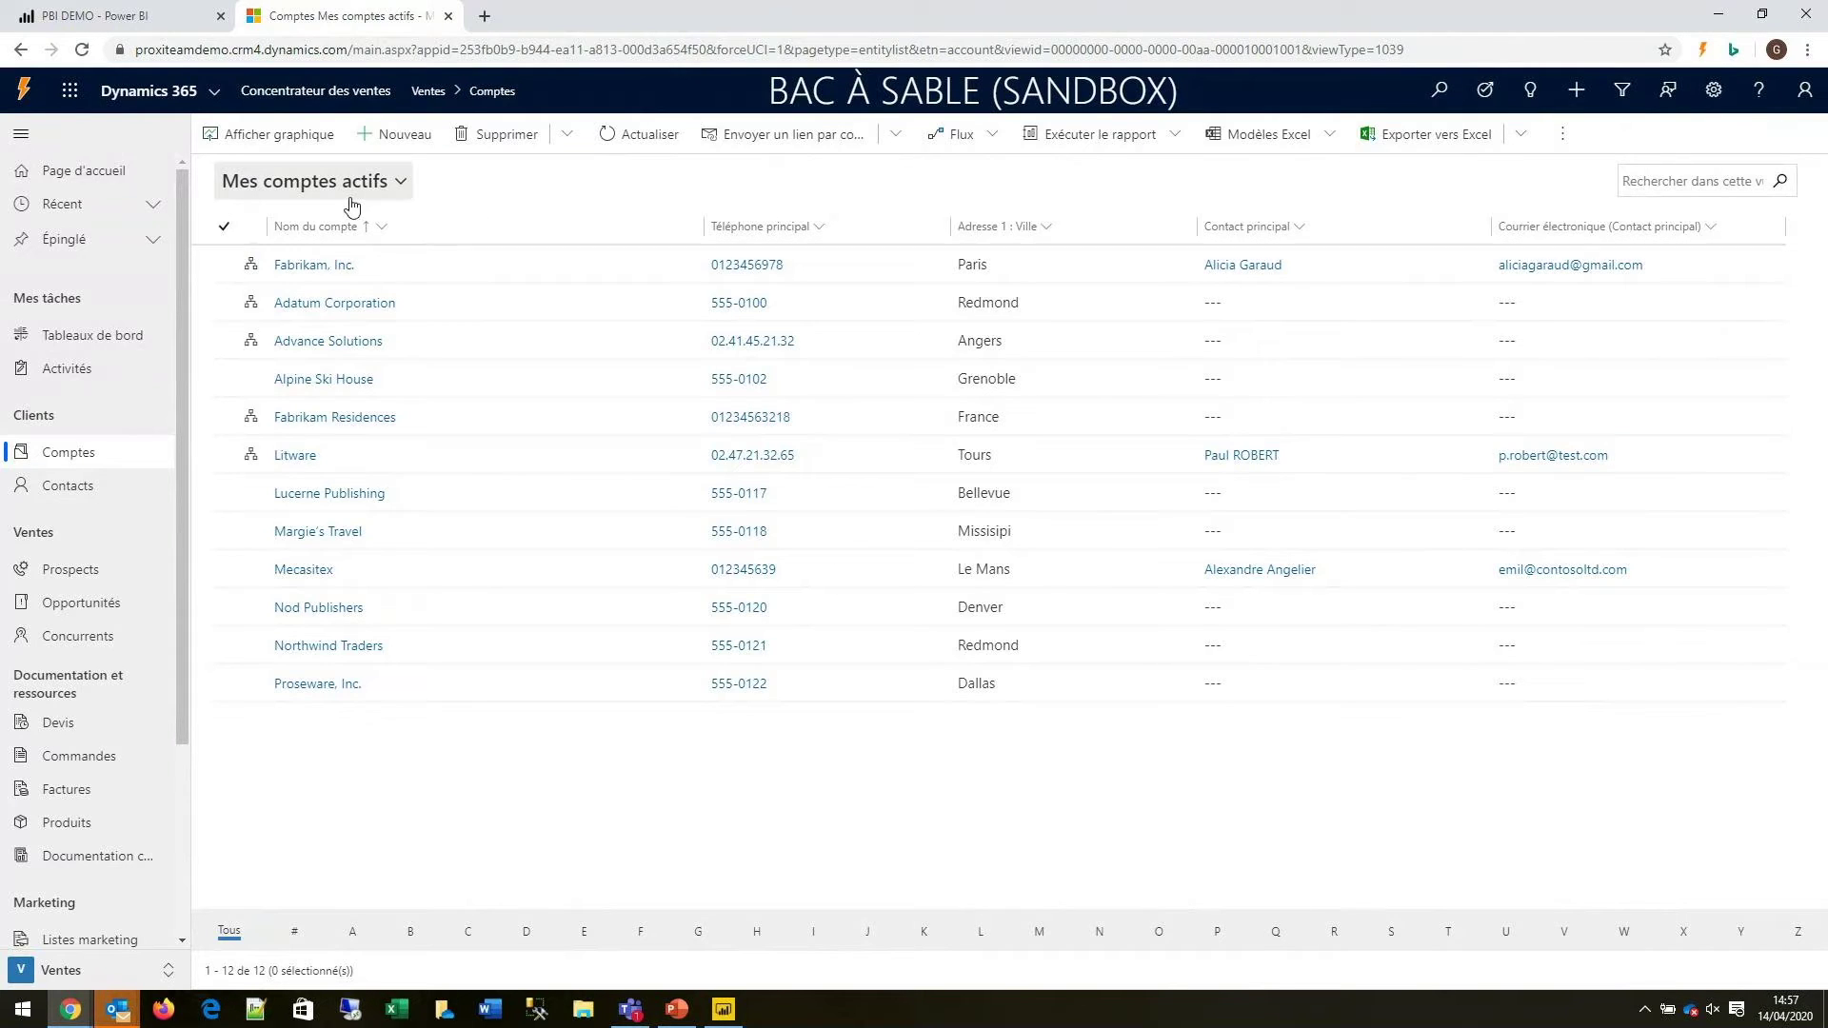
Step: Review the account views again, keeping "Mes comptes actifs", and recheck the account name column's options
click(411, 190)
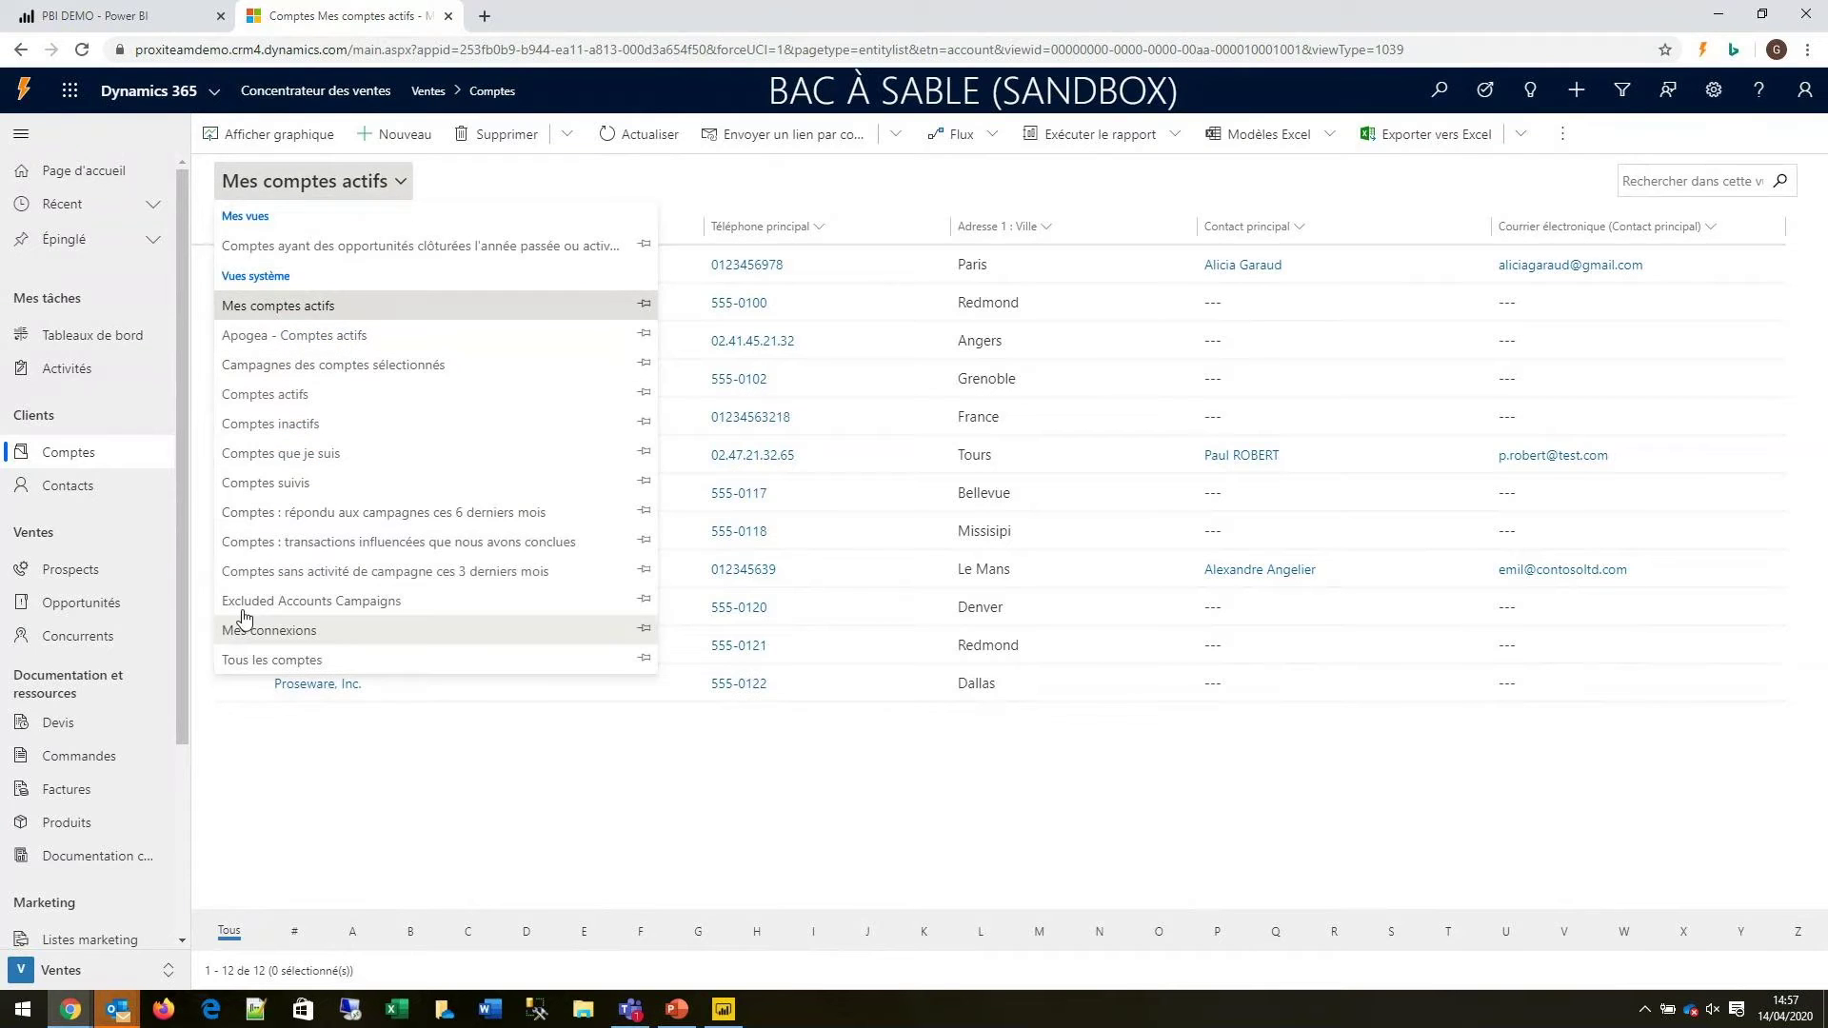
click(324, 305)
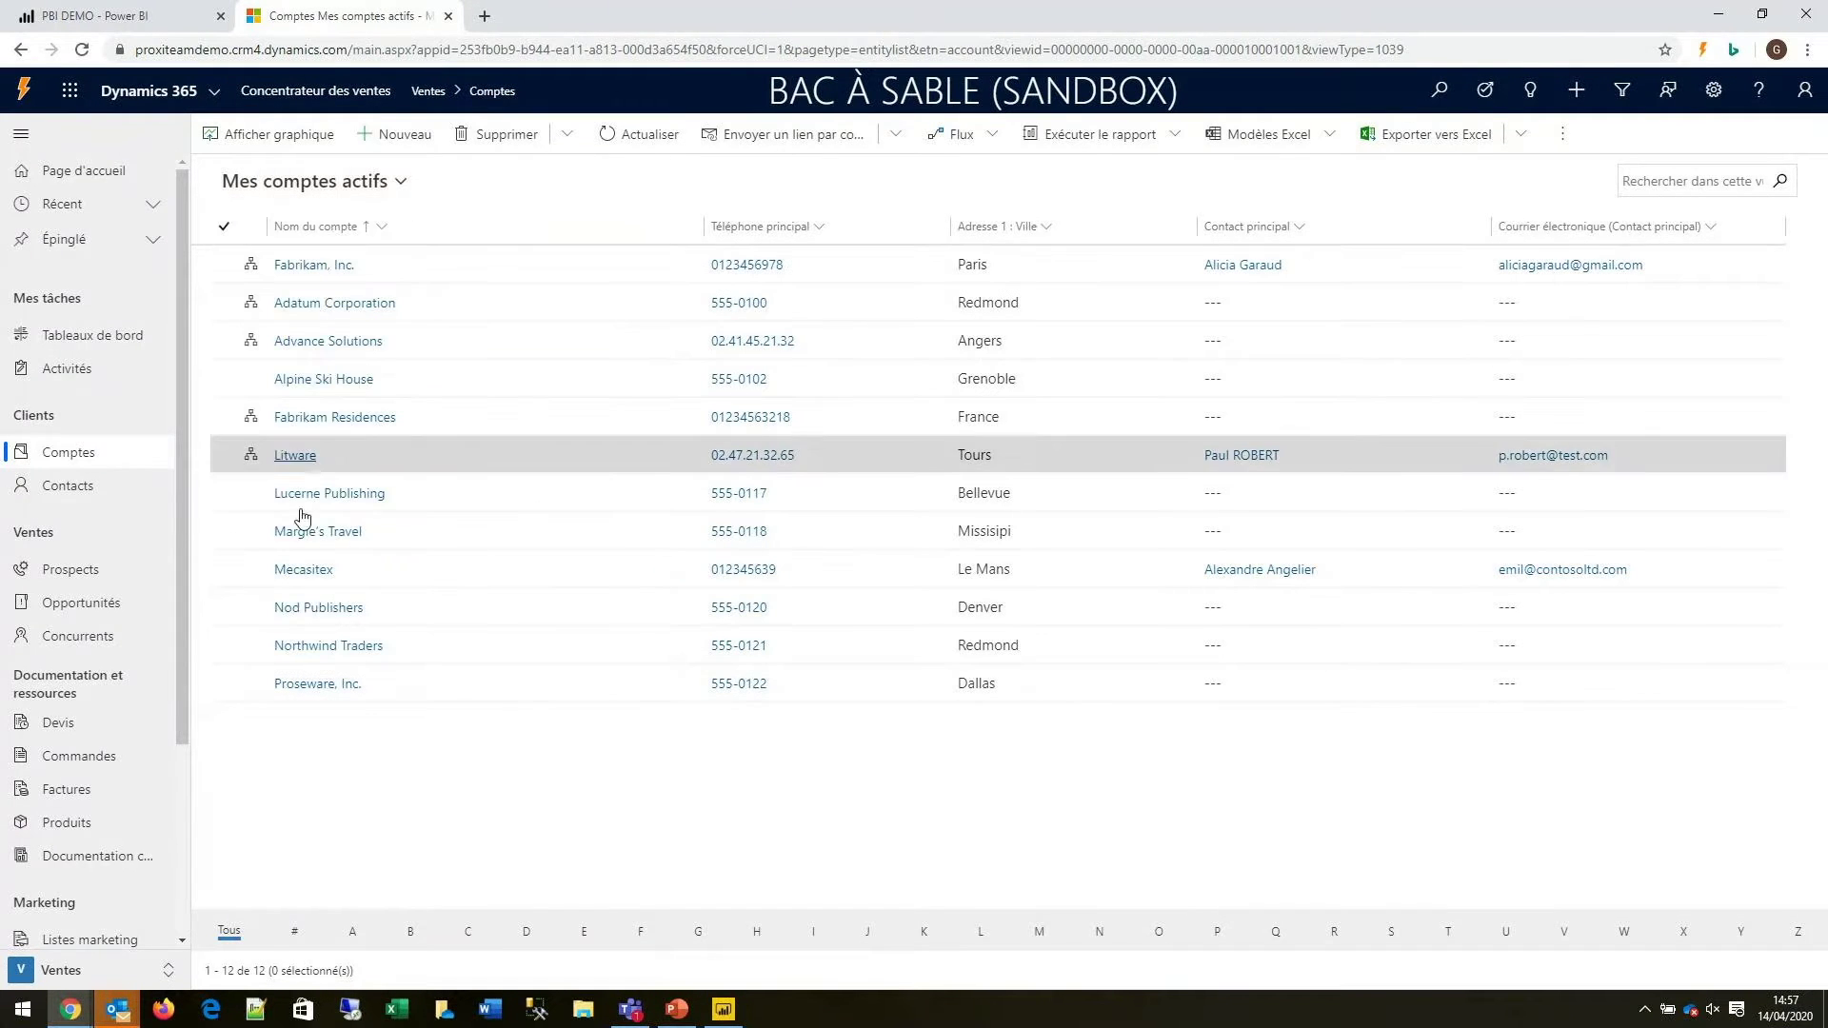
click(384, 227)
click(943, 195)
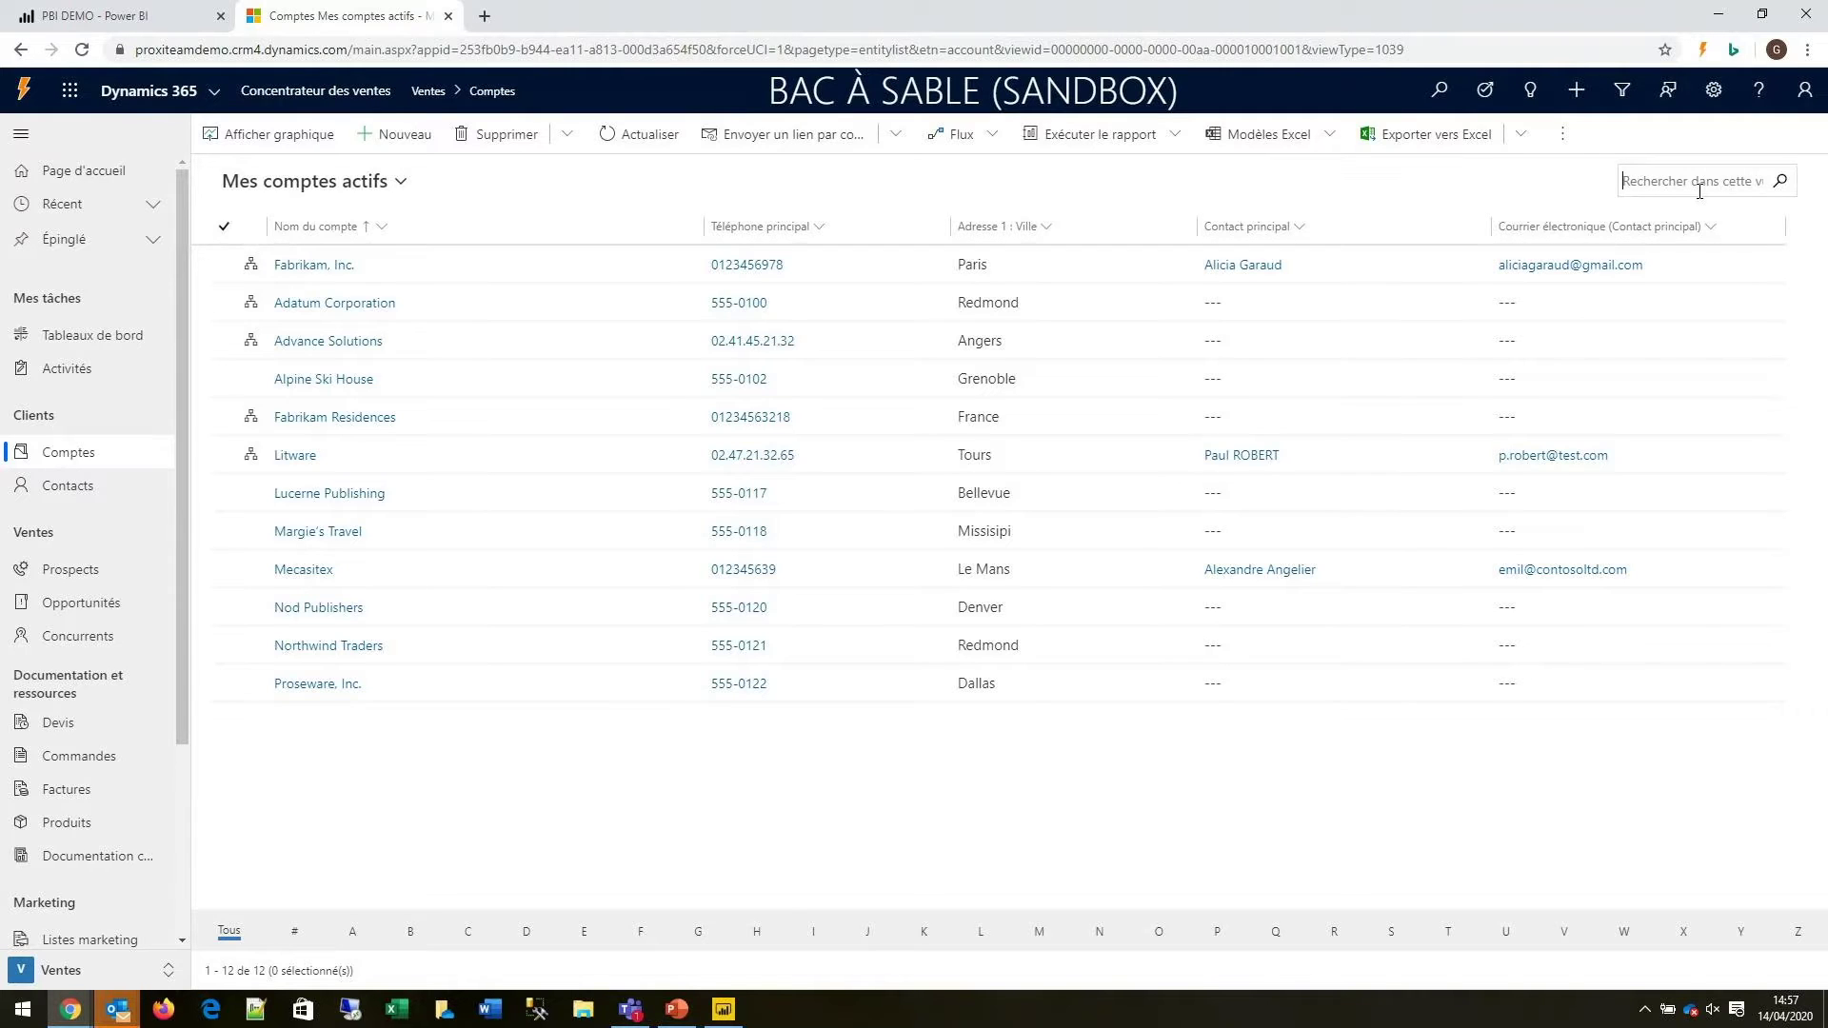
Step: Search the current accounts view for "Fa", try the search text "01", and clear the search
text(Fa)
key(Return)
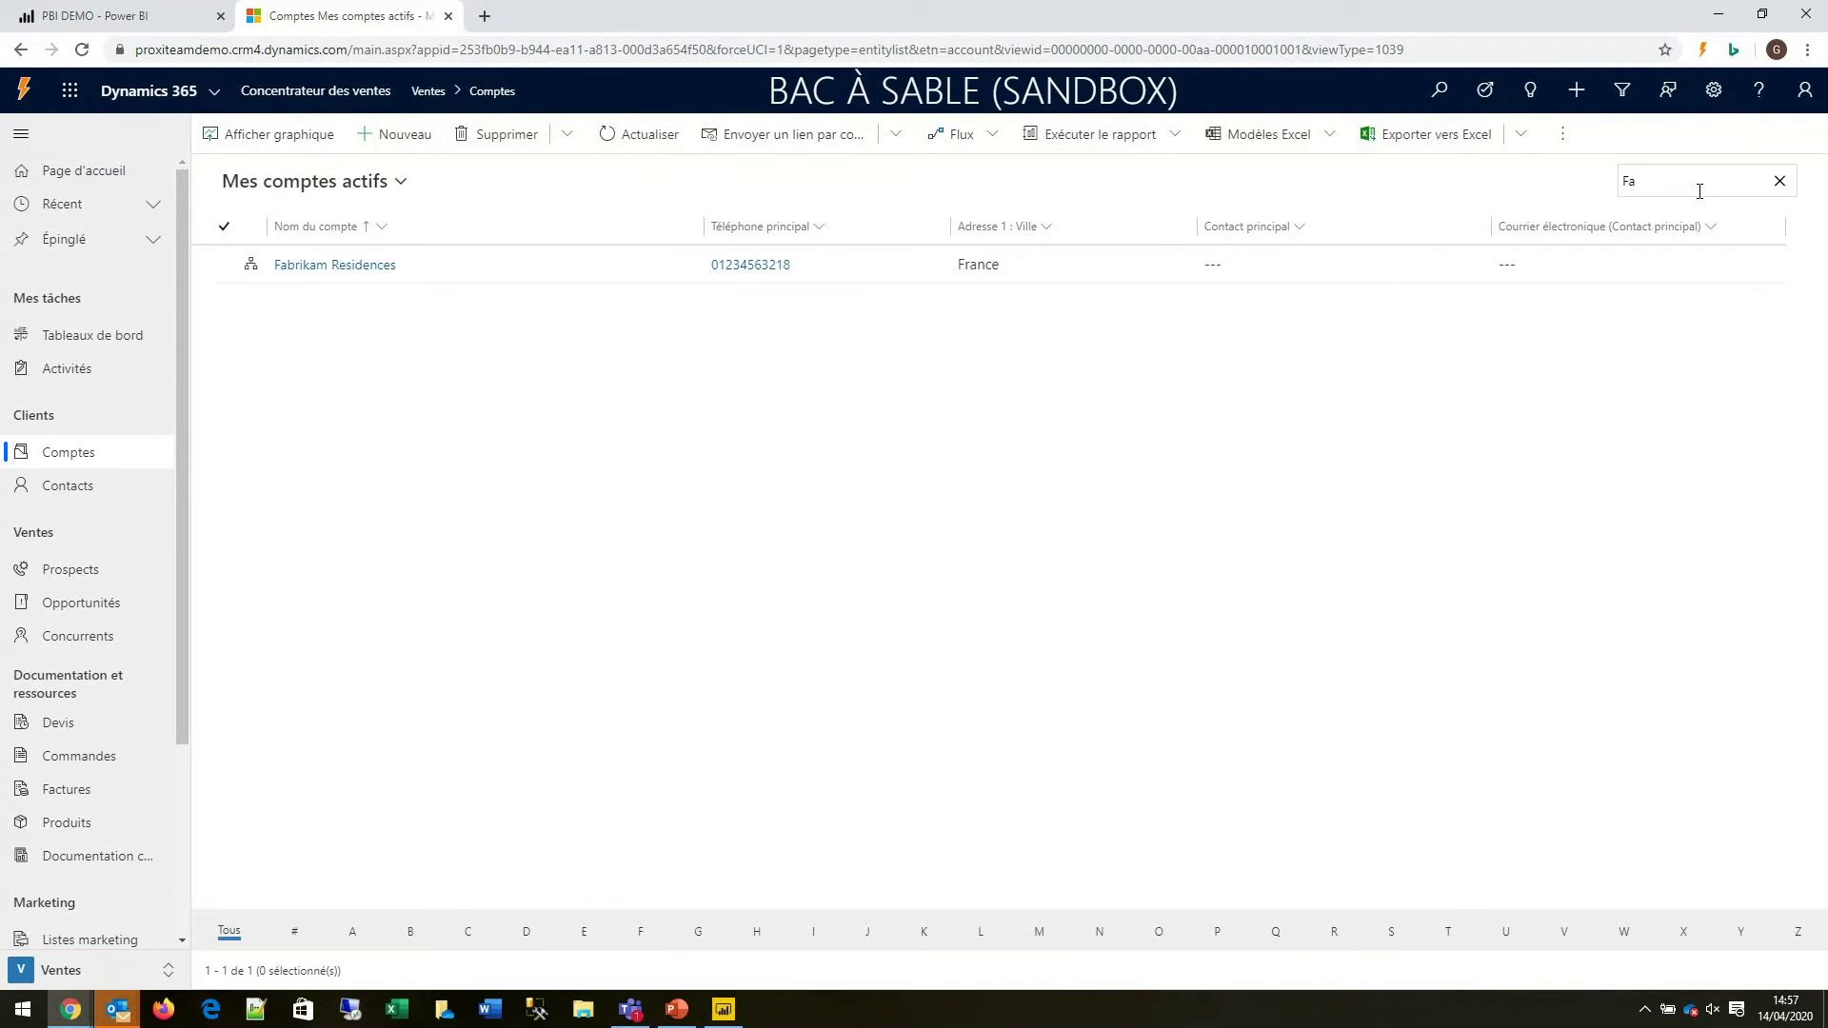
key(BackSpace)
key(BackSpace)
text(01)
key(BackSpace)
key(BackSpace)
click(1779, 183)
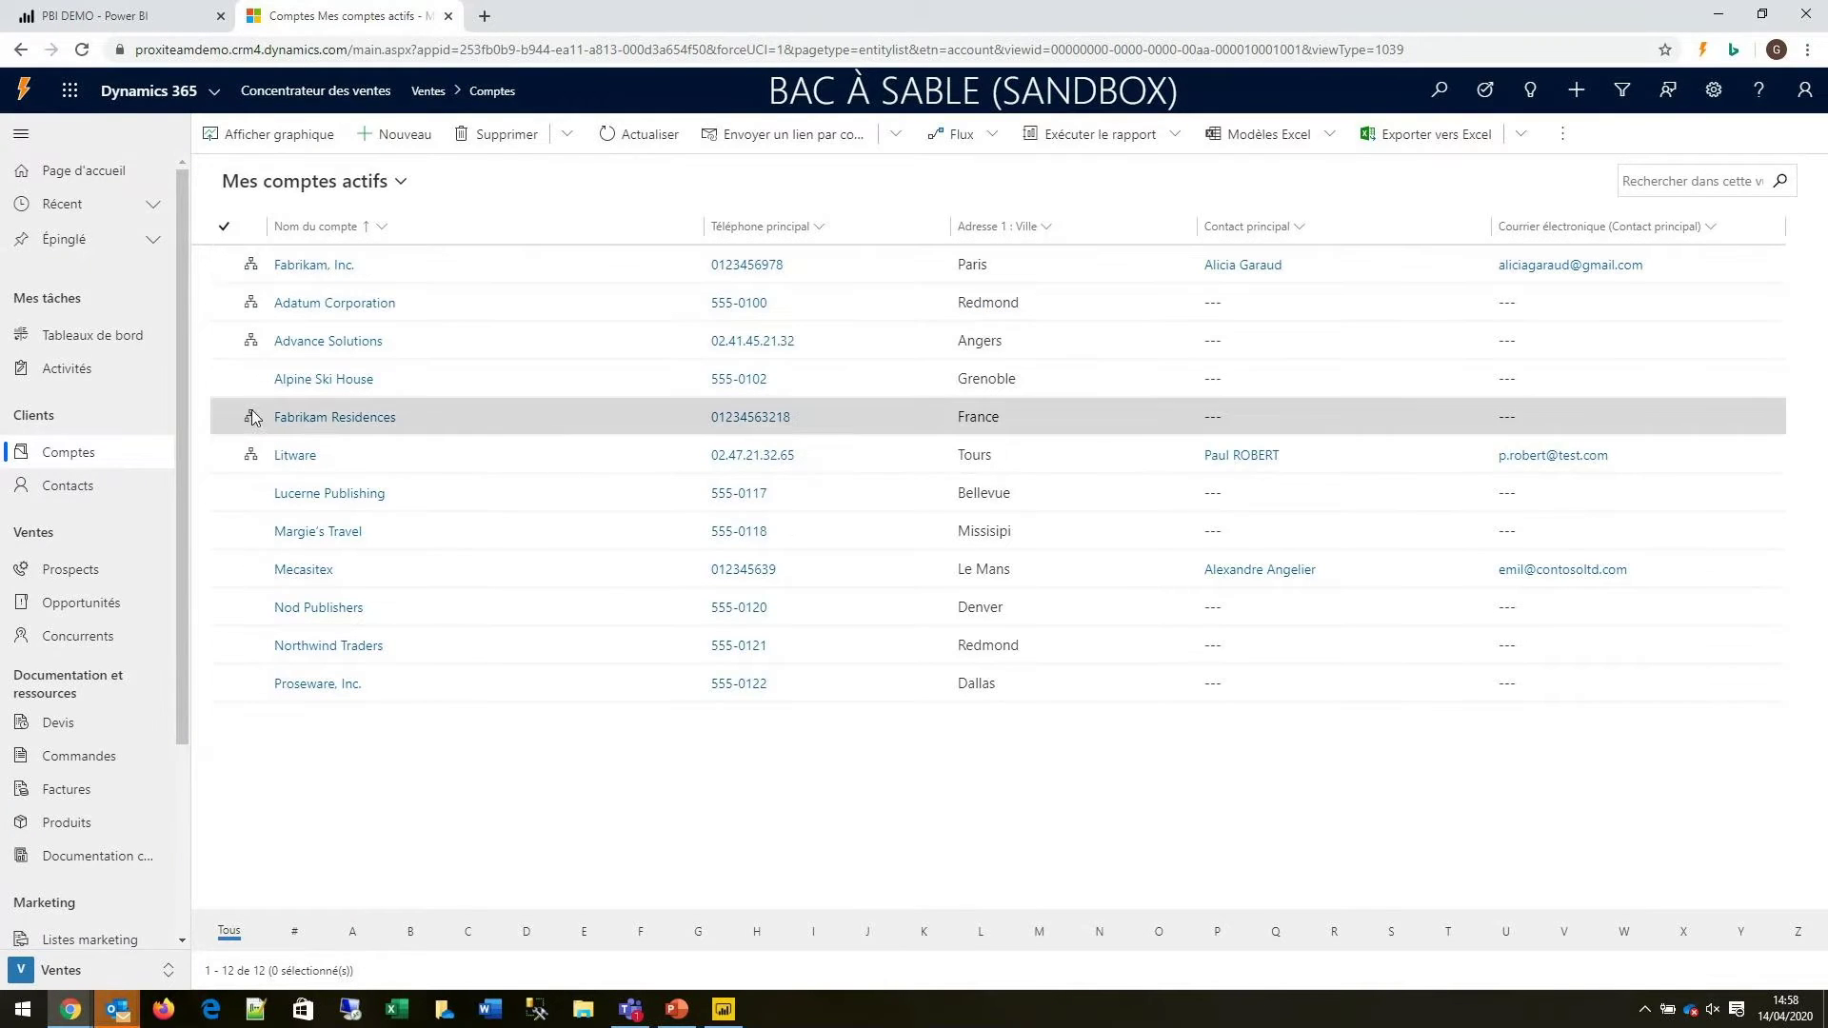
Step: Open the account hierarchy from Litware and move up one level to its parent account Fabrikam, Inc
click(251, 455)
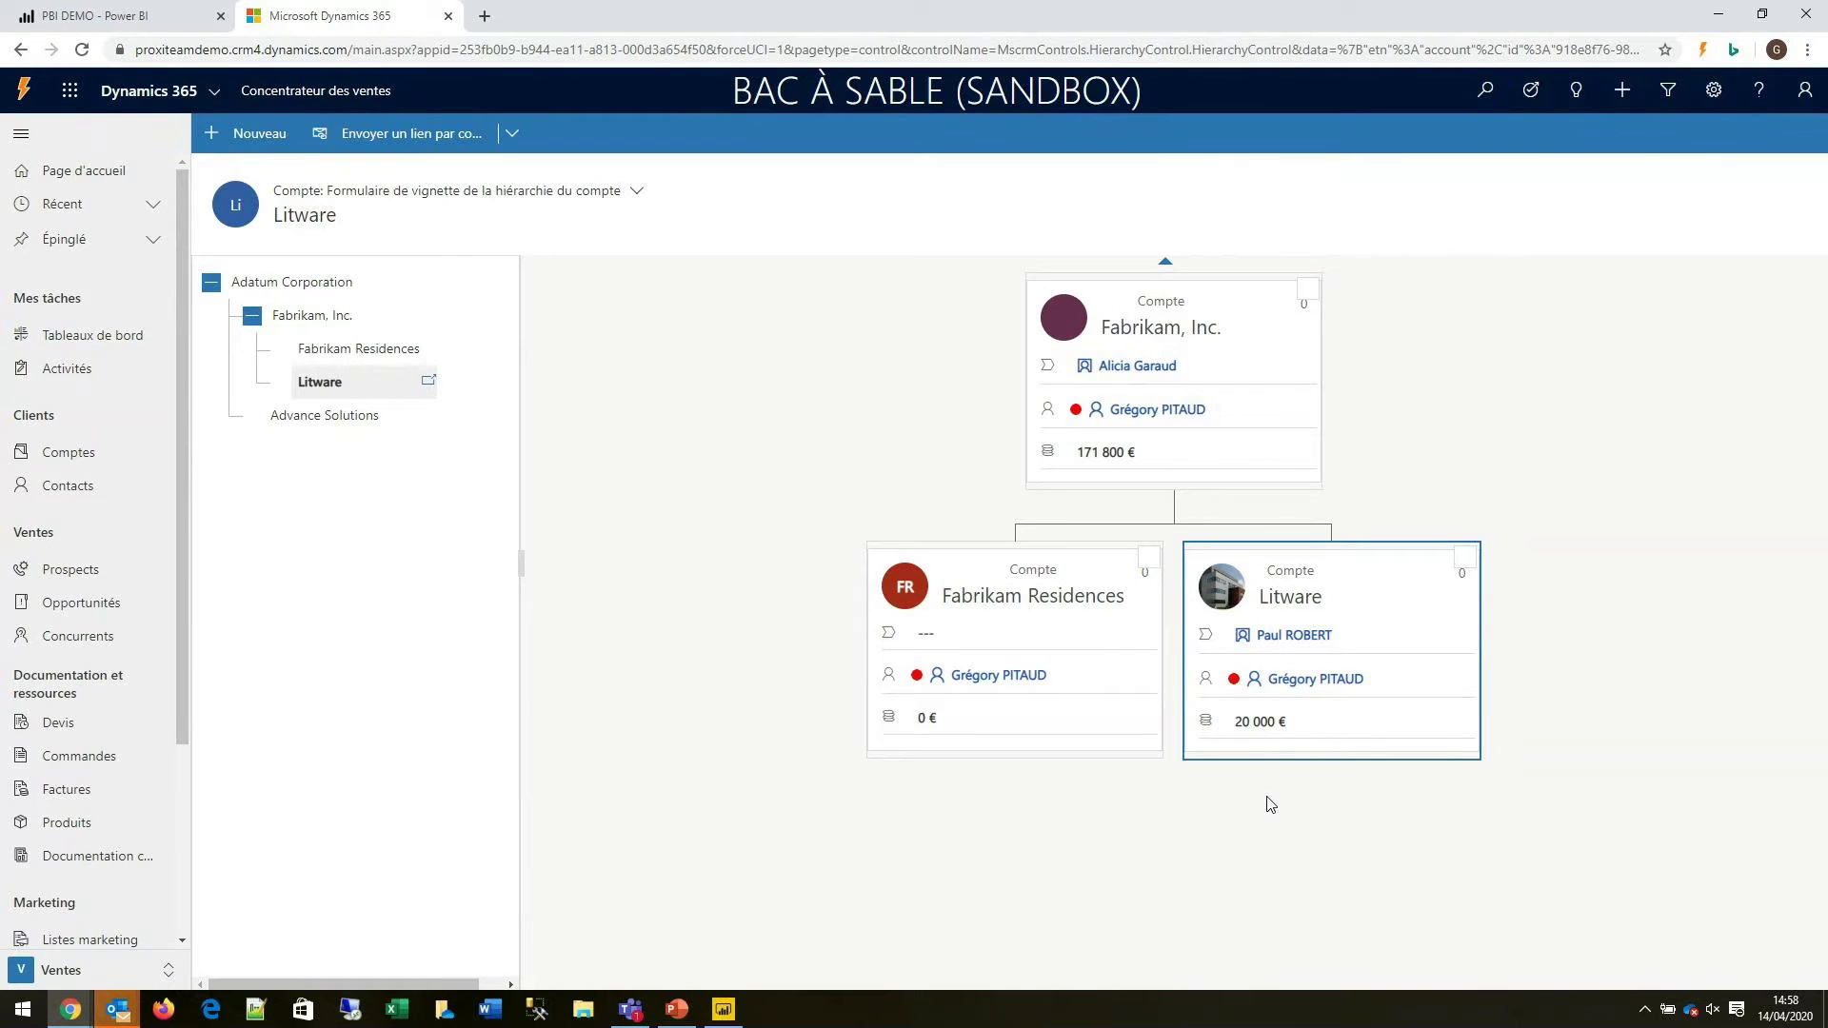
click(1166, 263)
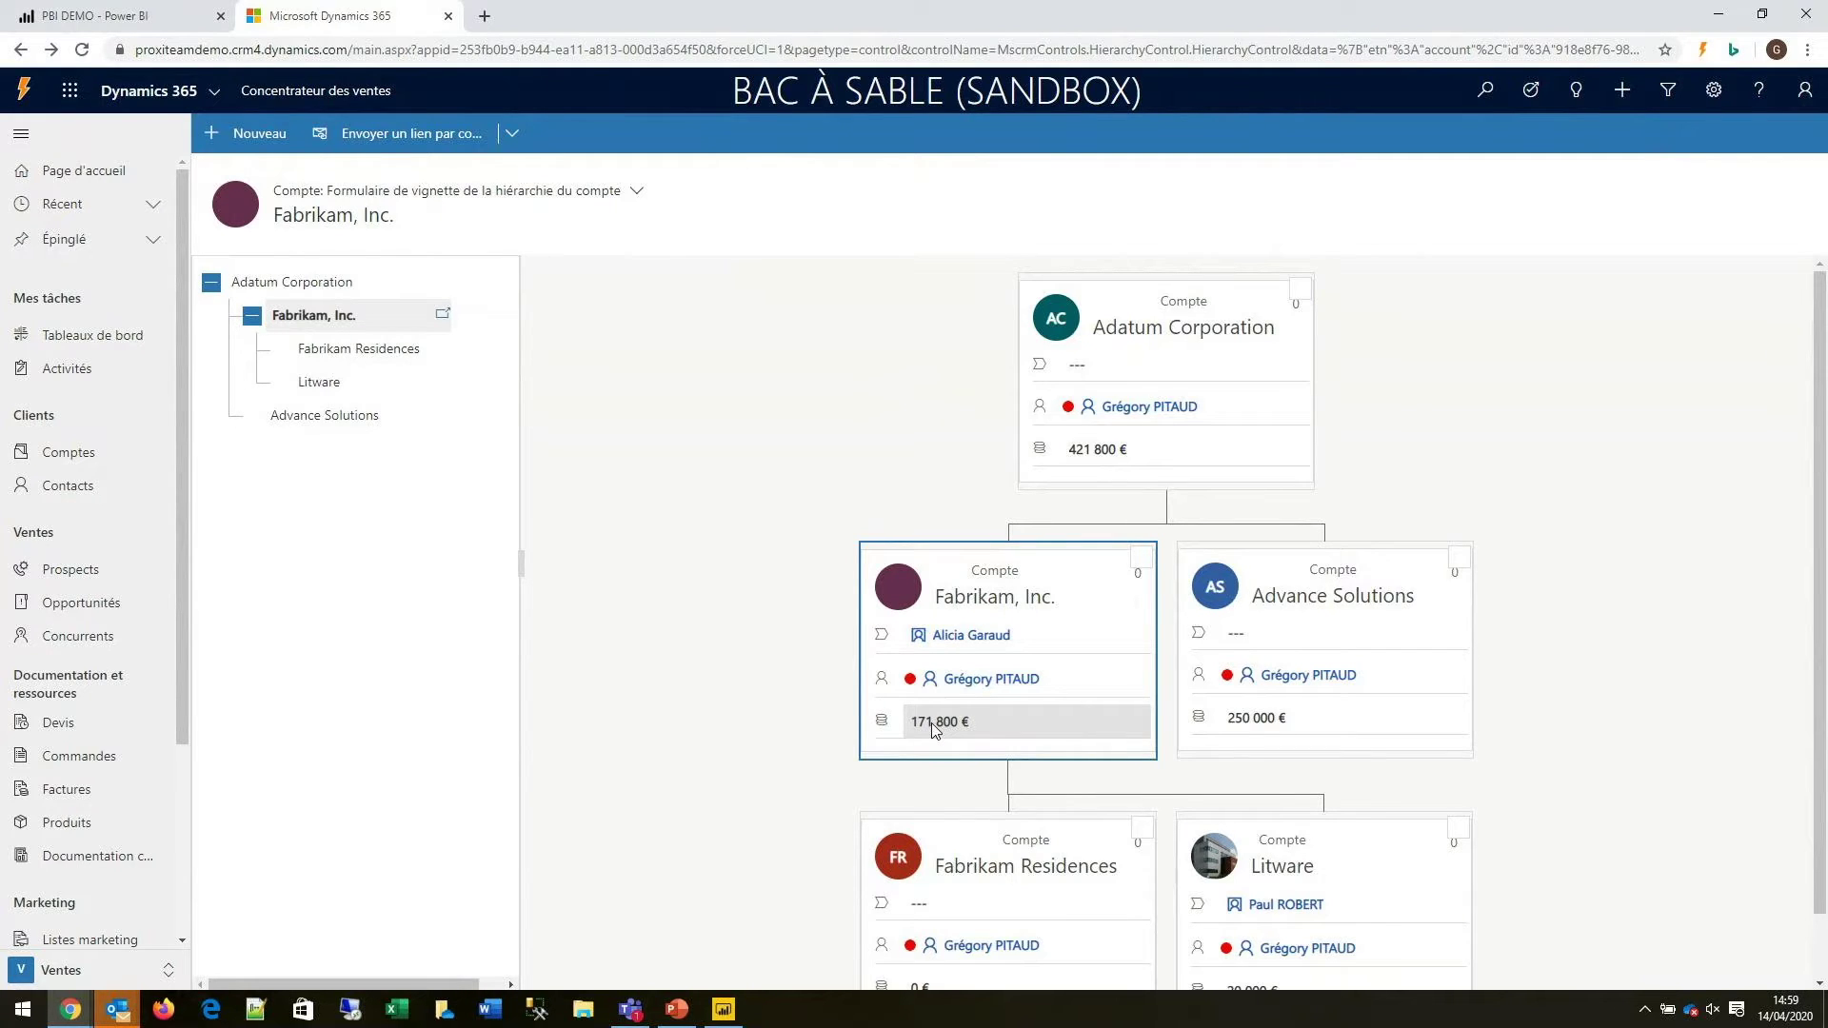
Step: Open the Litware account from the accounts list and review its summary fields, including the relationship type options
click(78, 453)
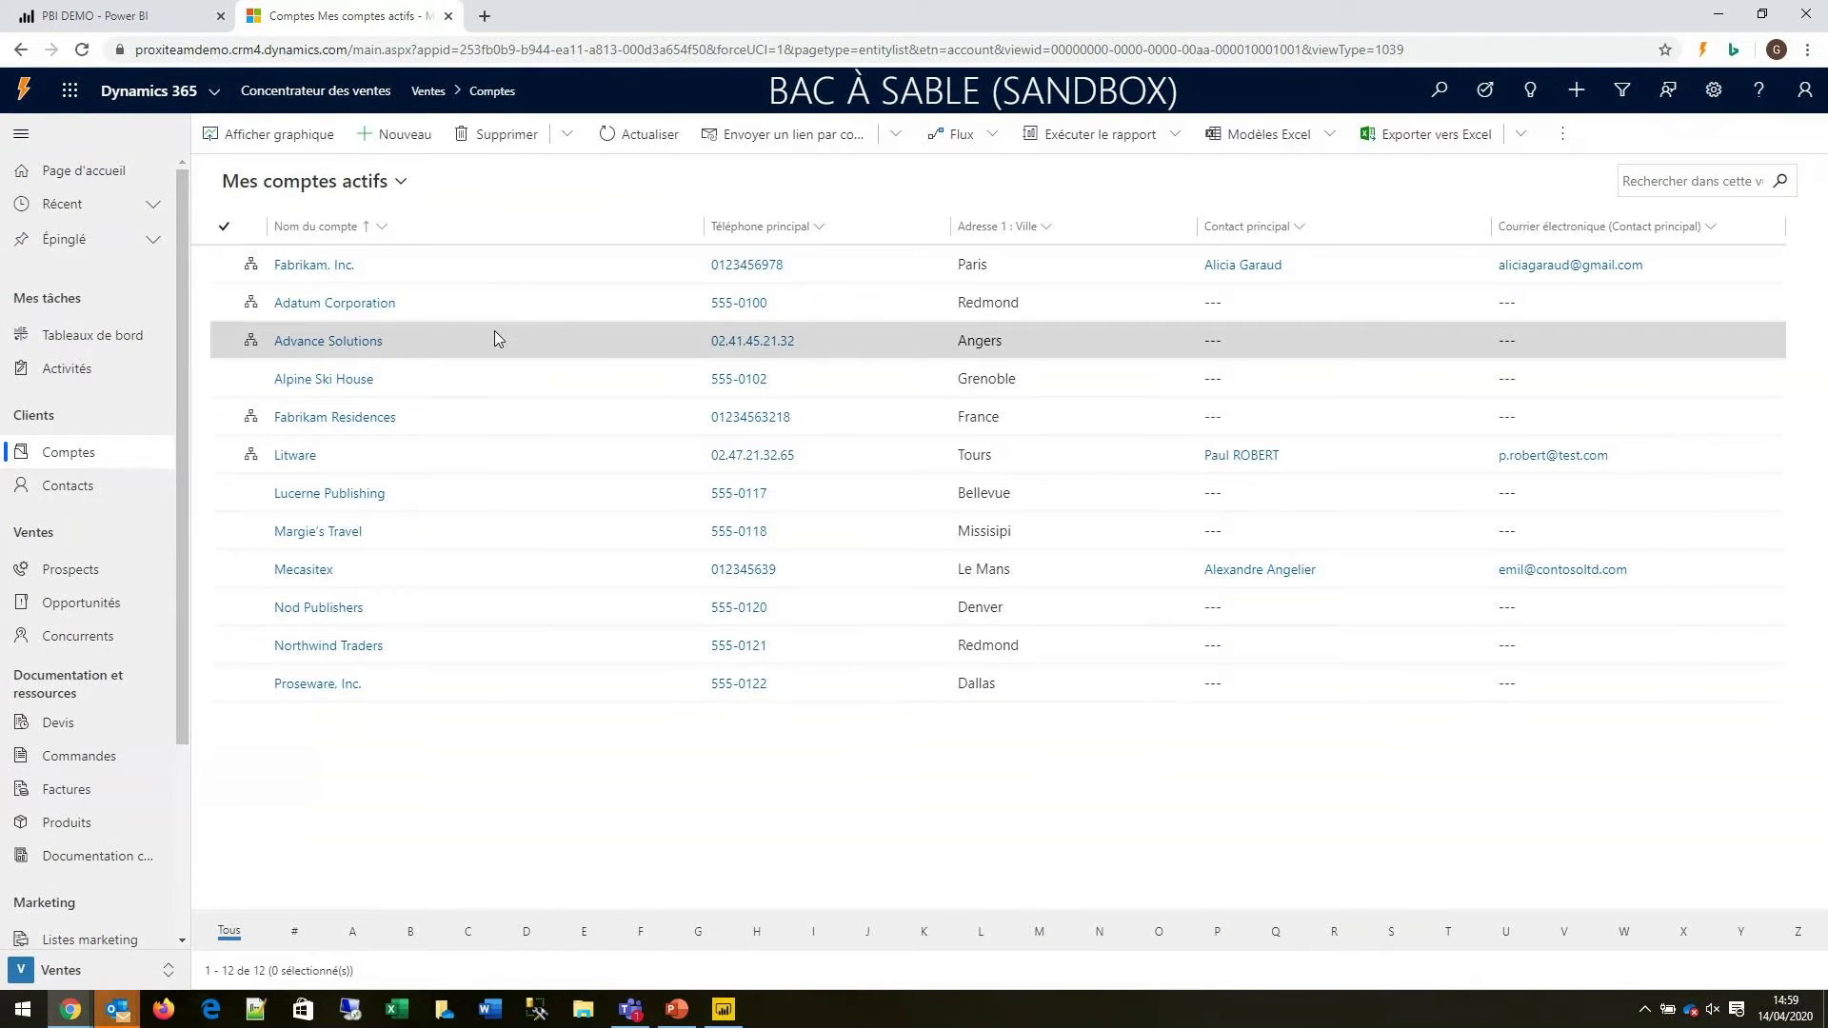
click(299, 456)
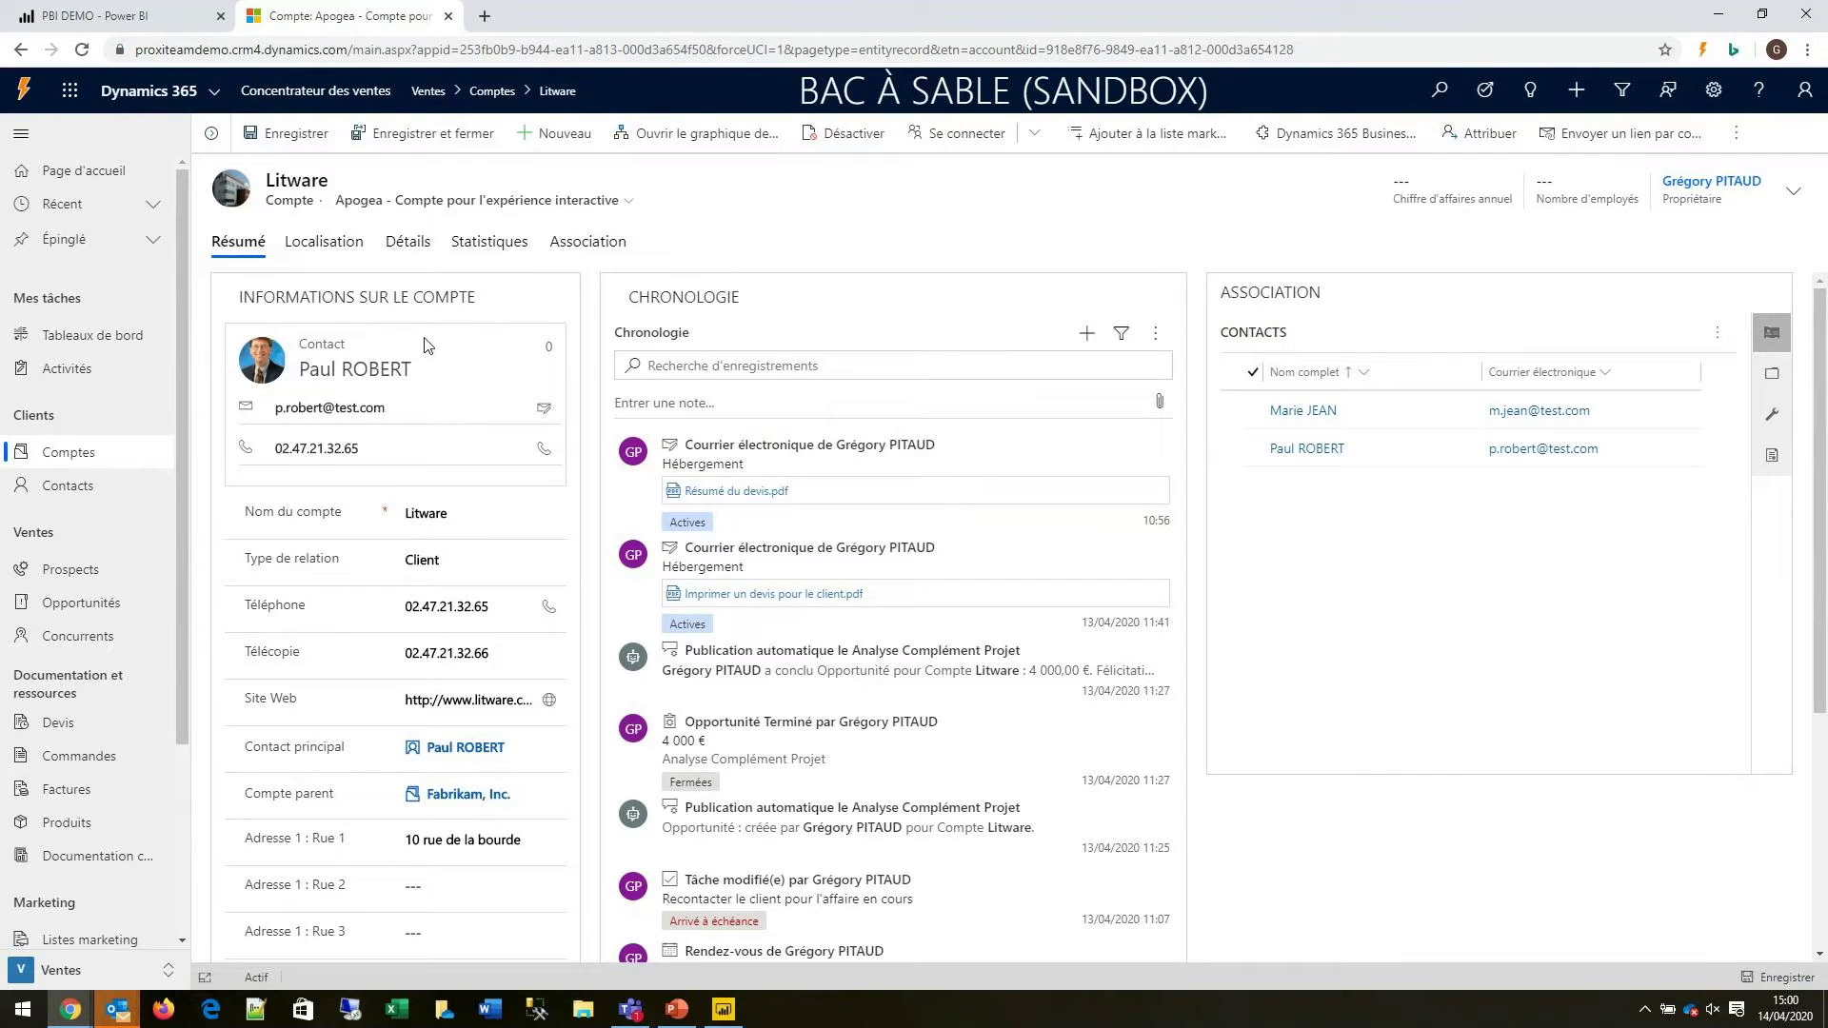
scroll(439, 355, down, 2)
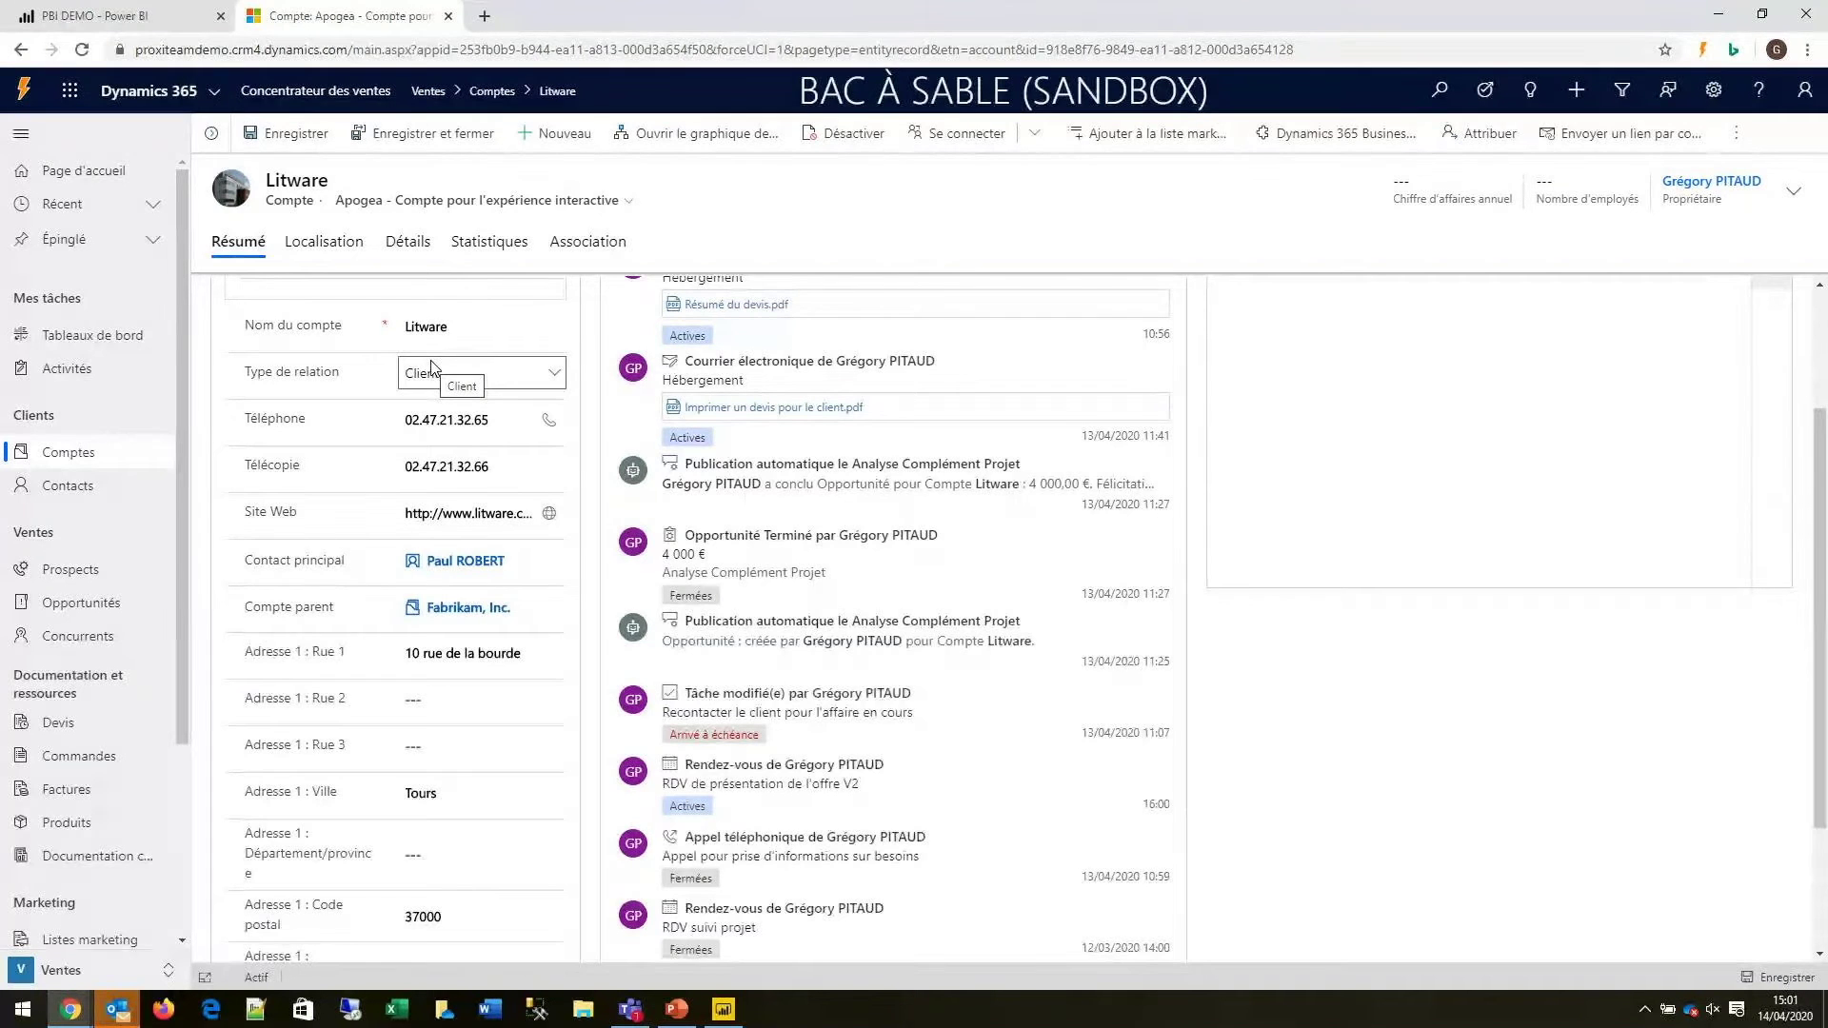
click(567, 377)
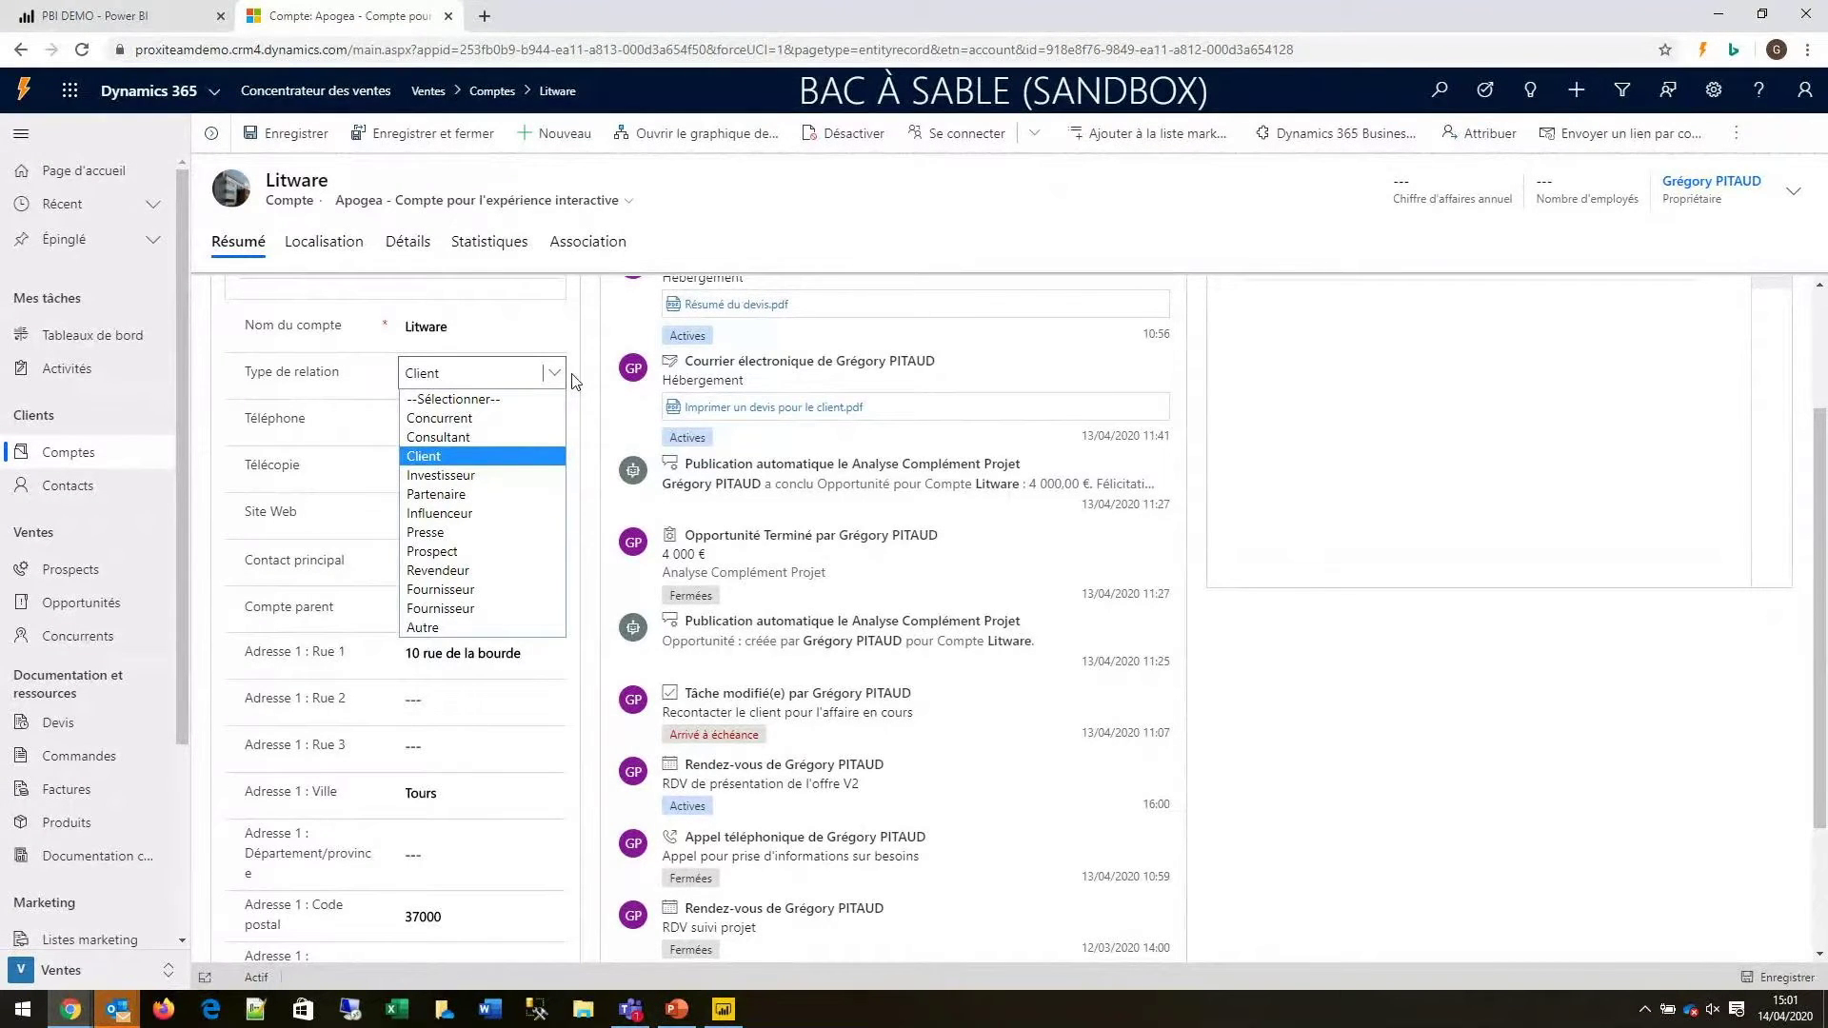
click(250, 375)
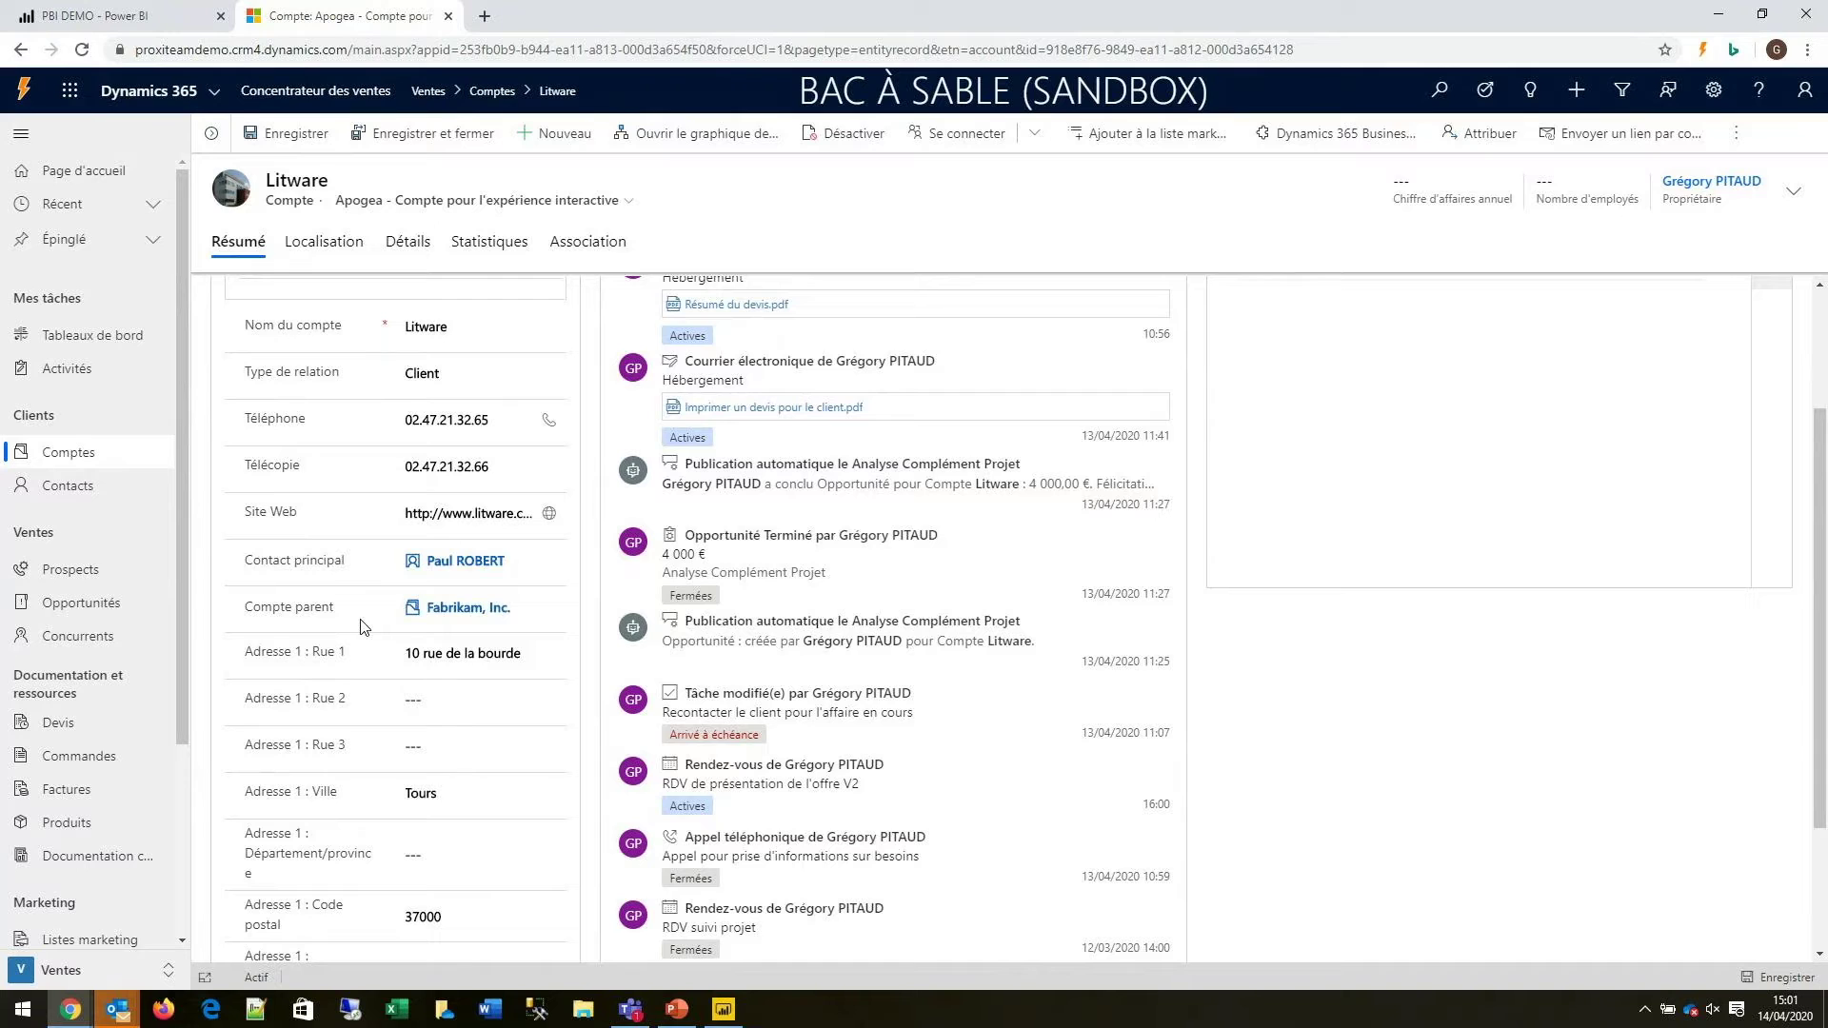
scroll(372, 623, down, 1)
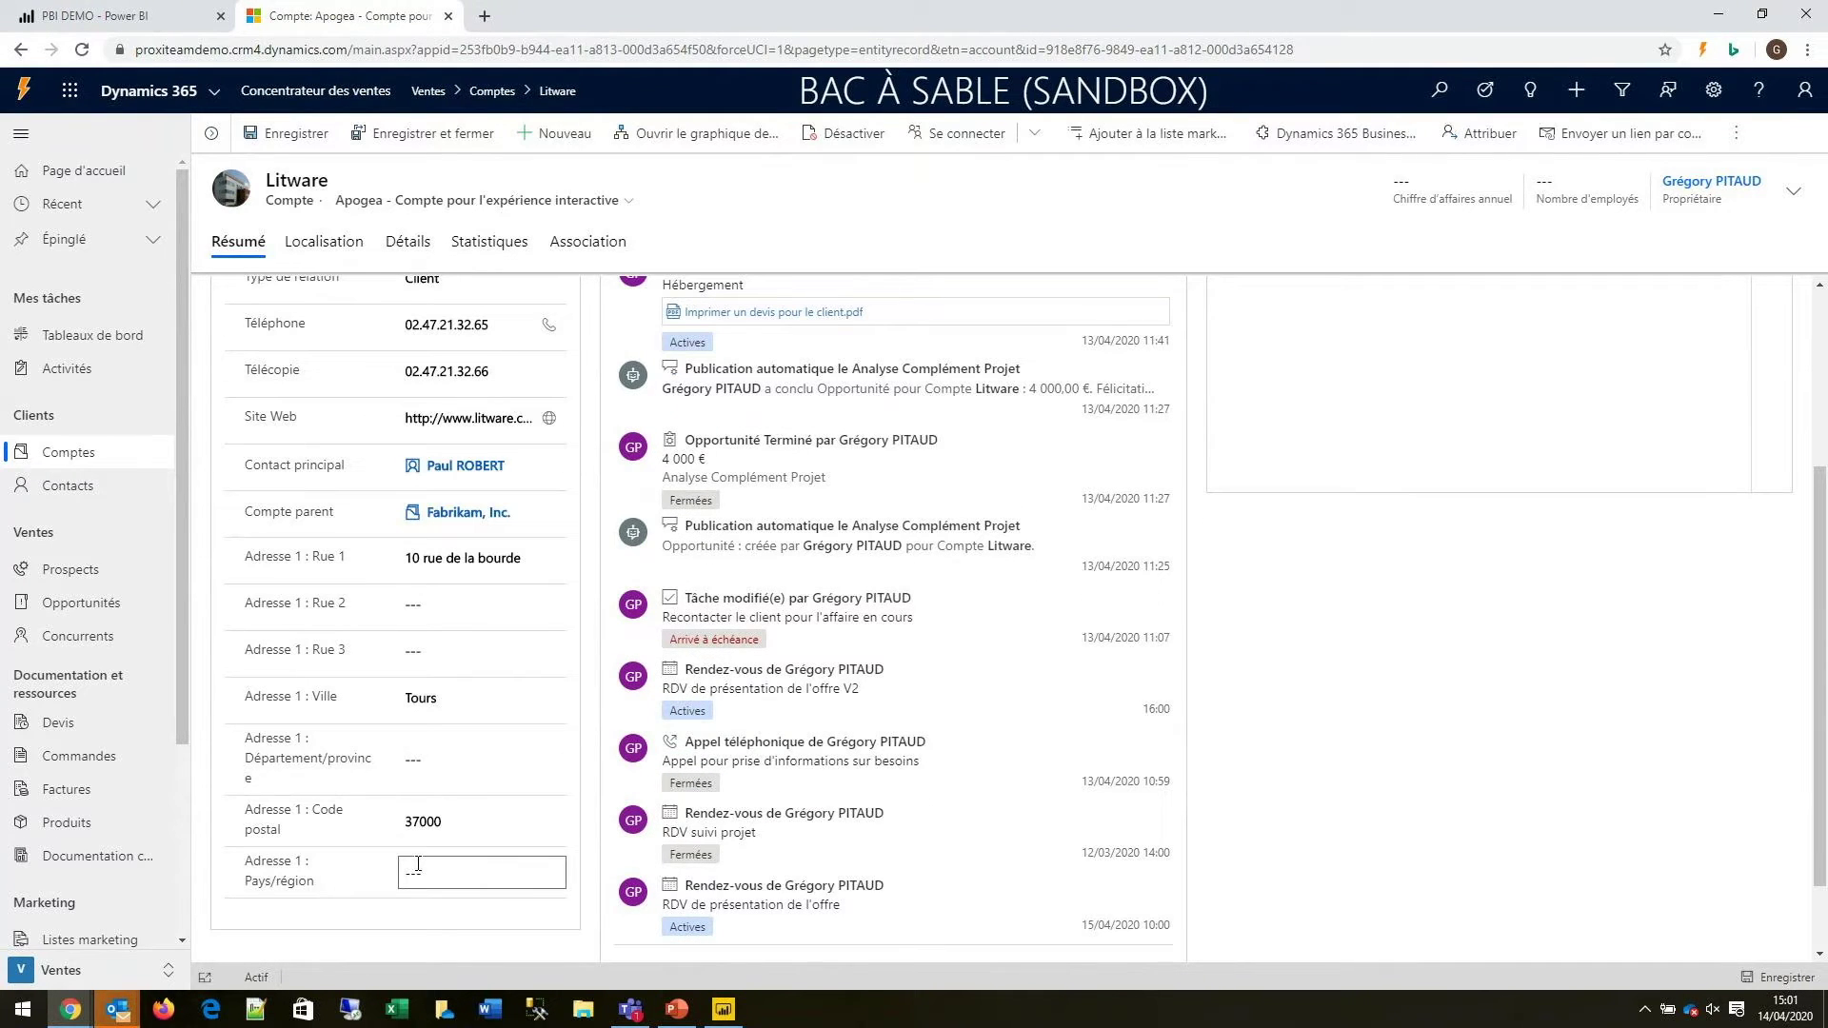
scroll(417, 666, up, 3)
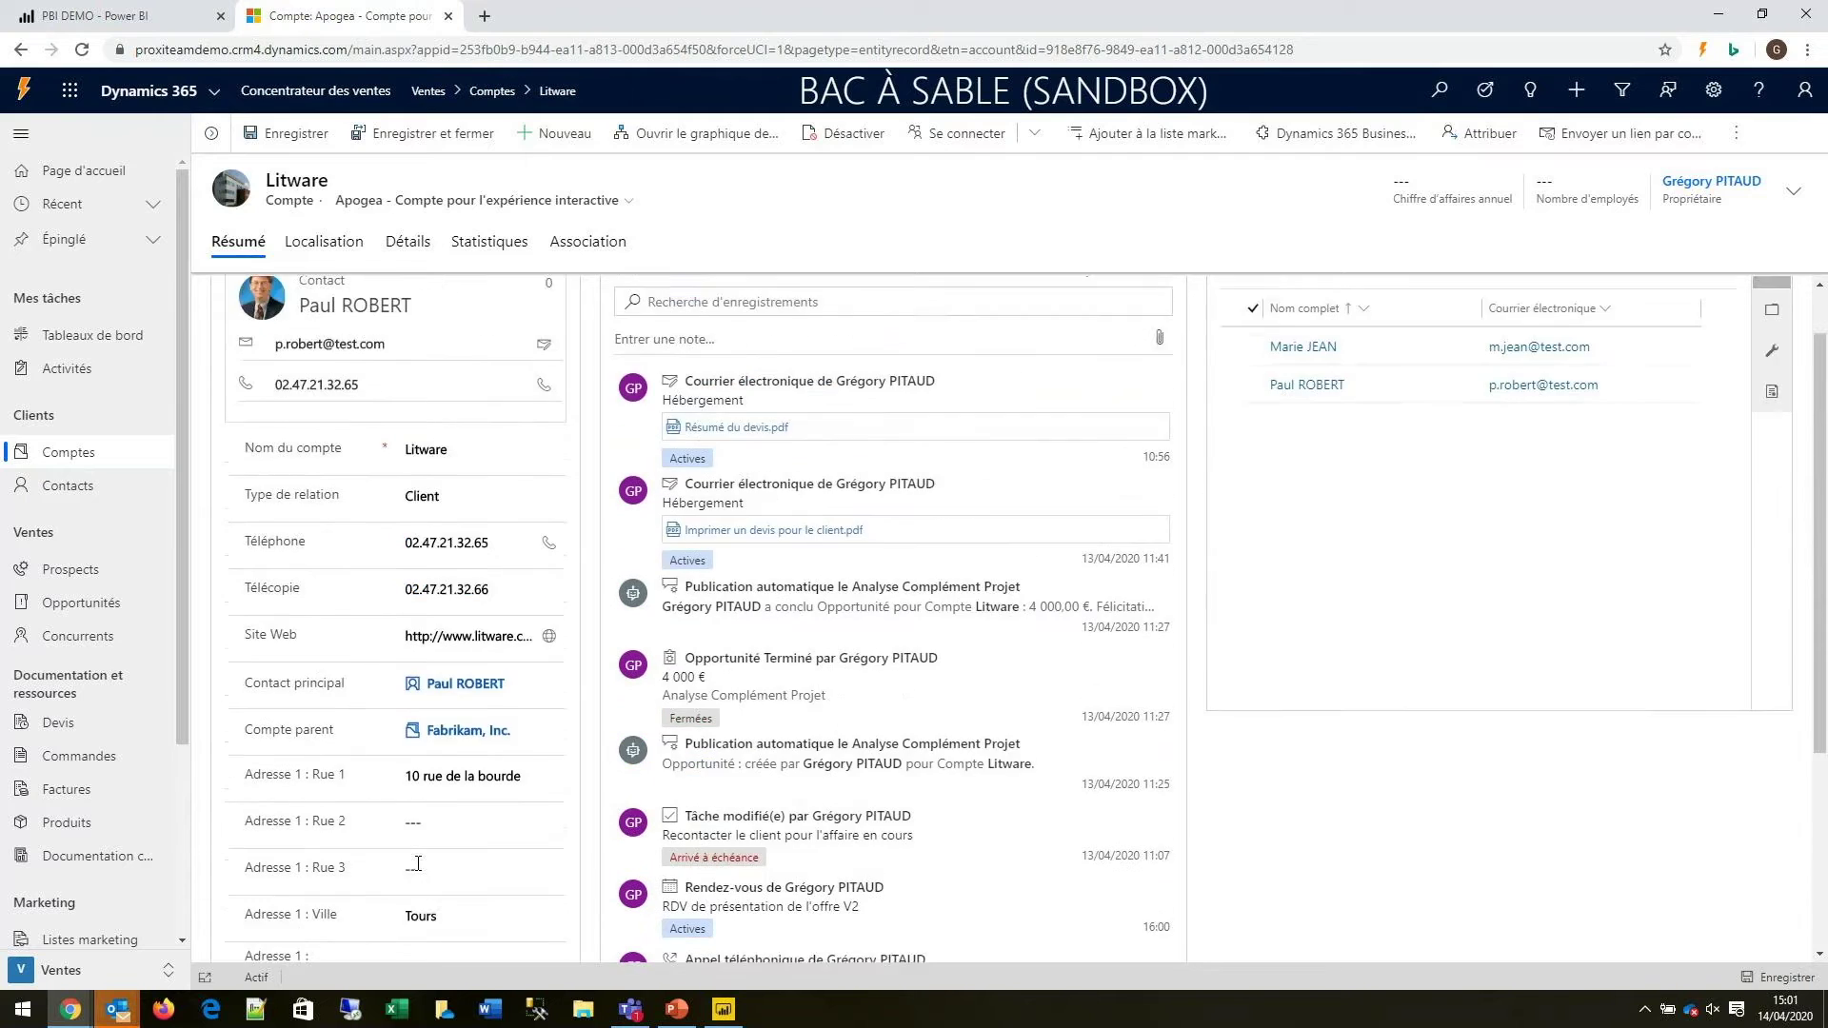
Step: View the Litware account's location on its map, zooming in on the address and back out
click(324, 246)
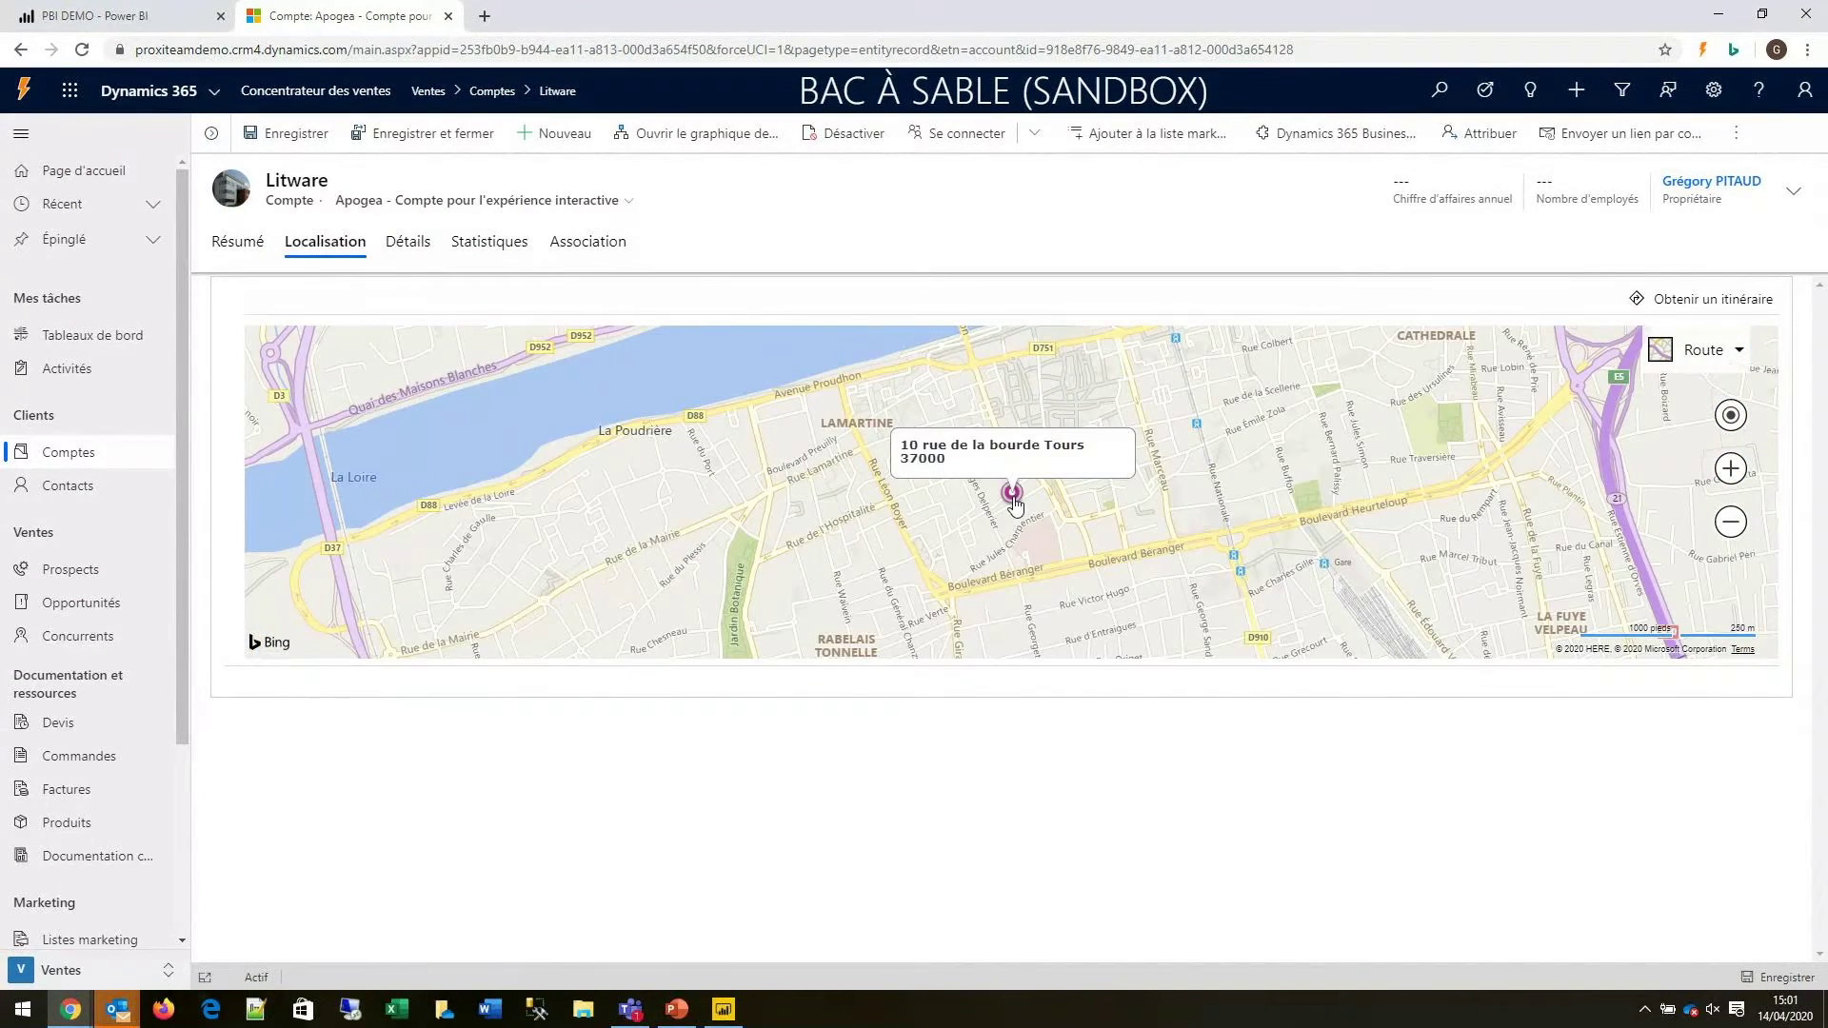
scroll(1035, 517, up, 2)
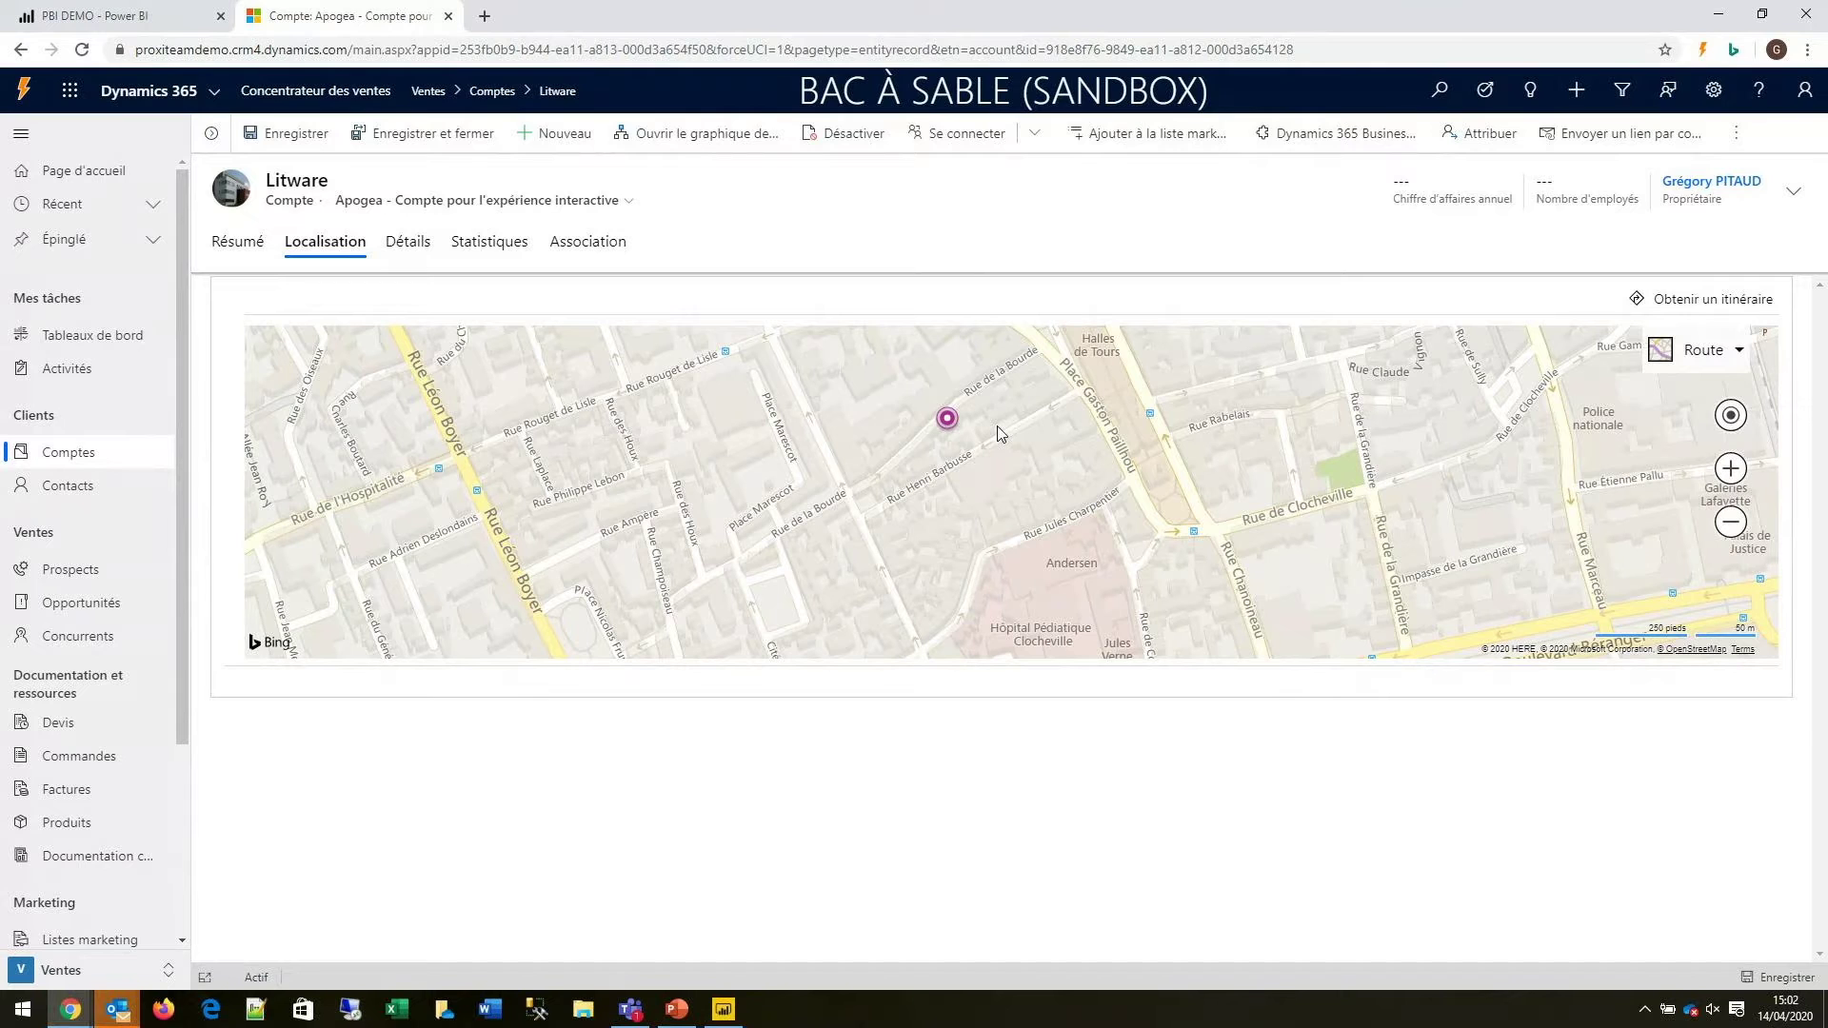
scroll(997, 426, down, 2)
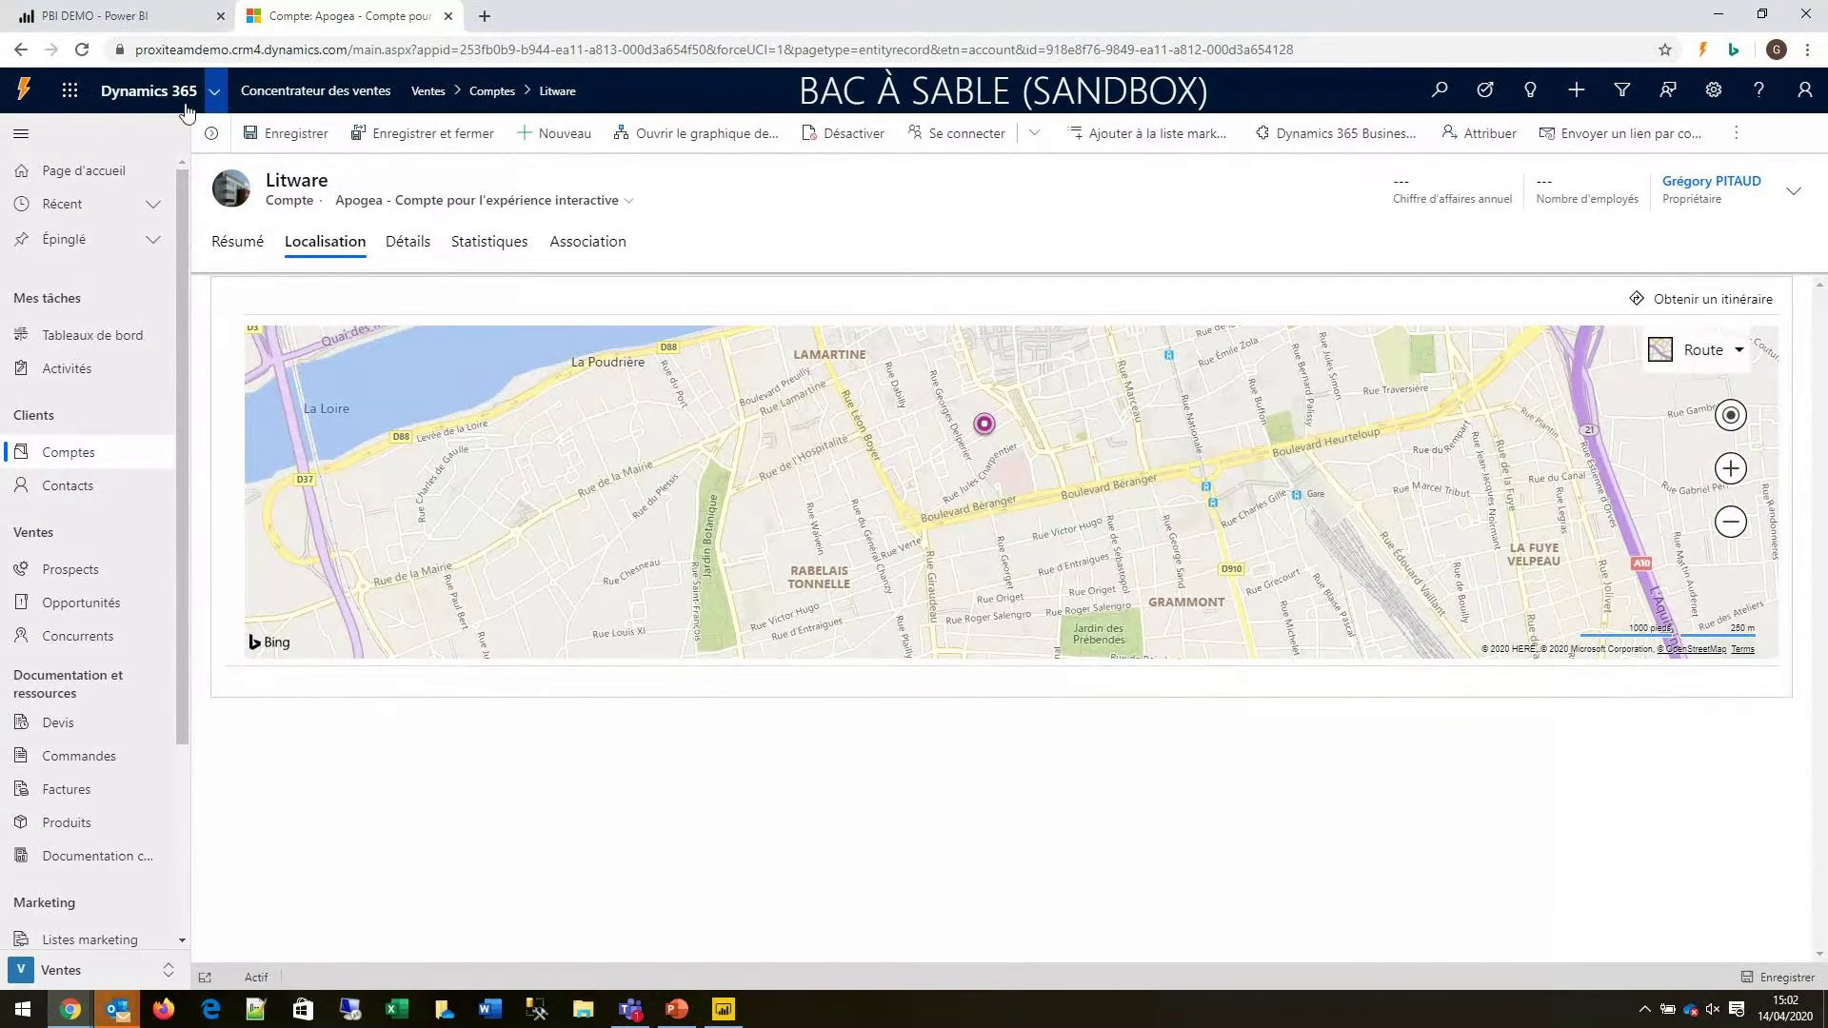
Step: Reopen Litware from the accounts list and review its associated recent opportunities, recent incidents and contacts
click(21, 49)
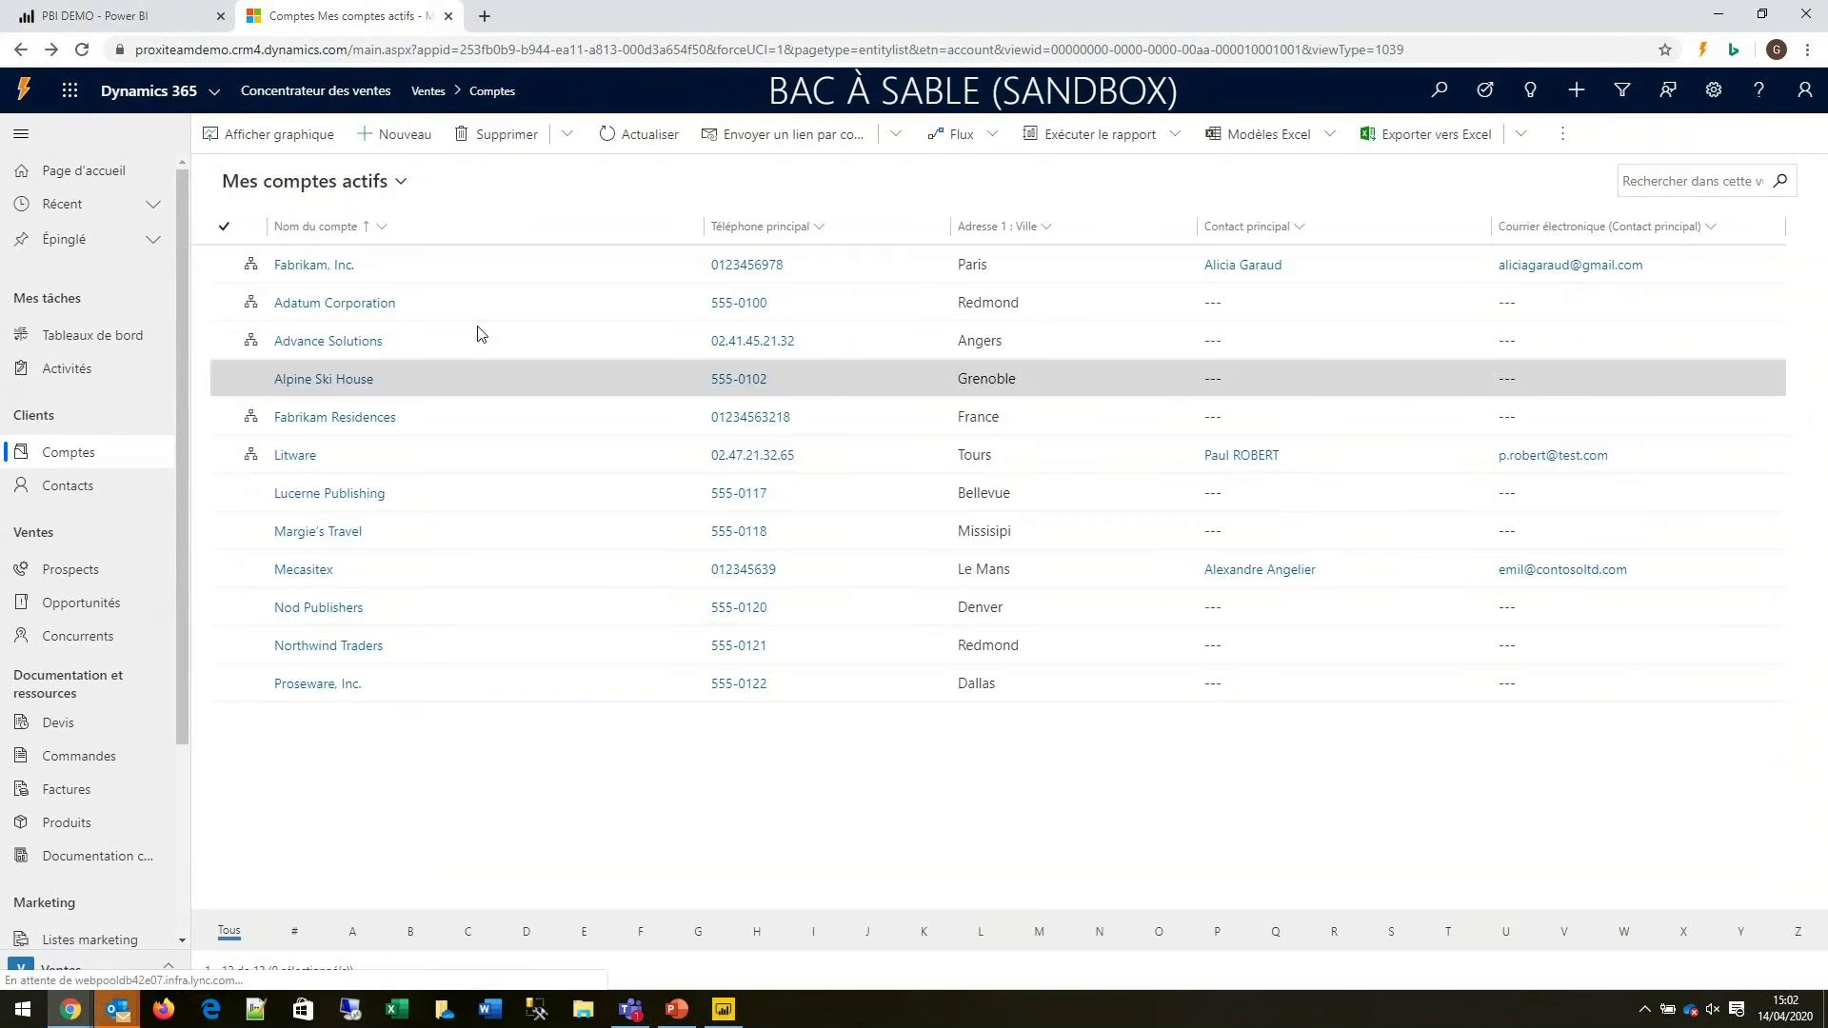
click(295, 455)
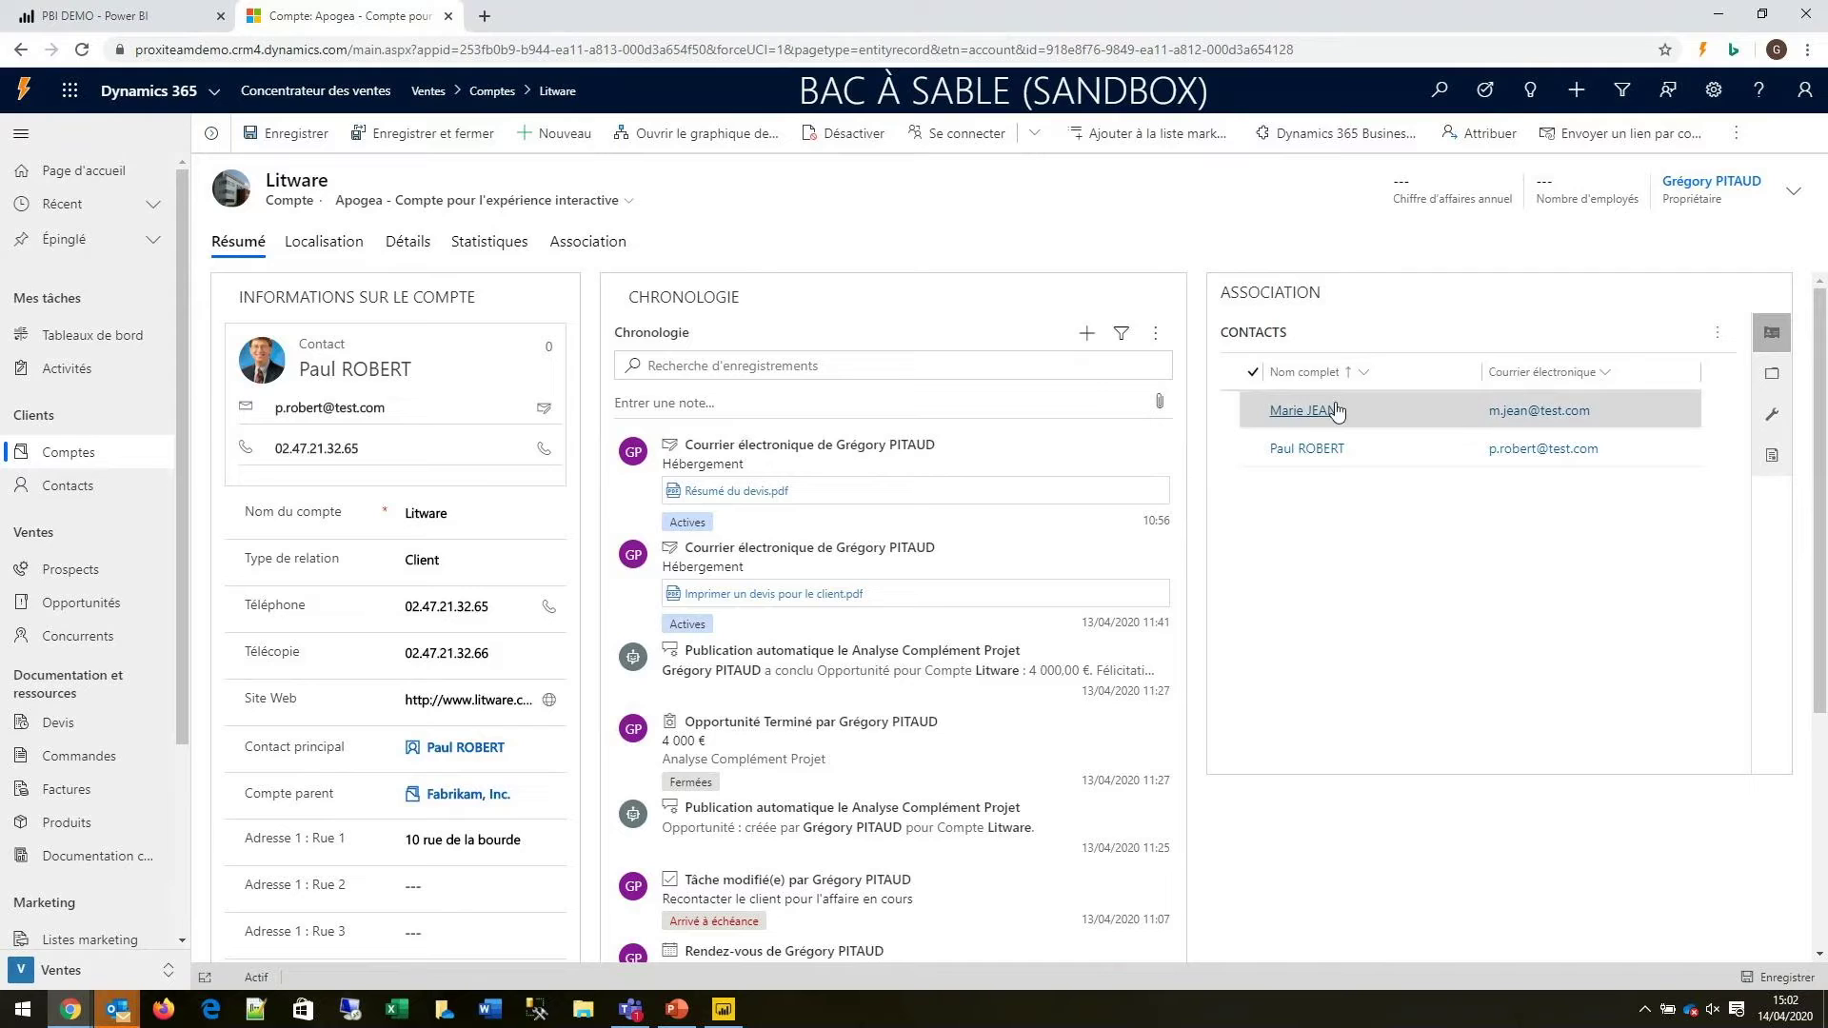
click(1771, 381)
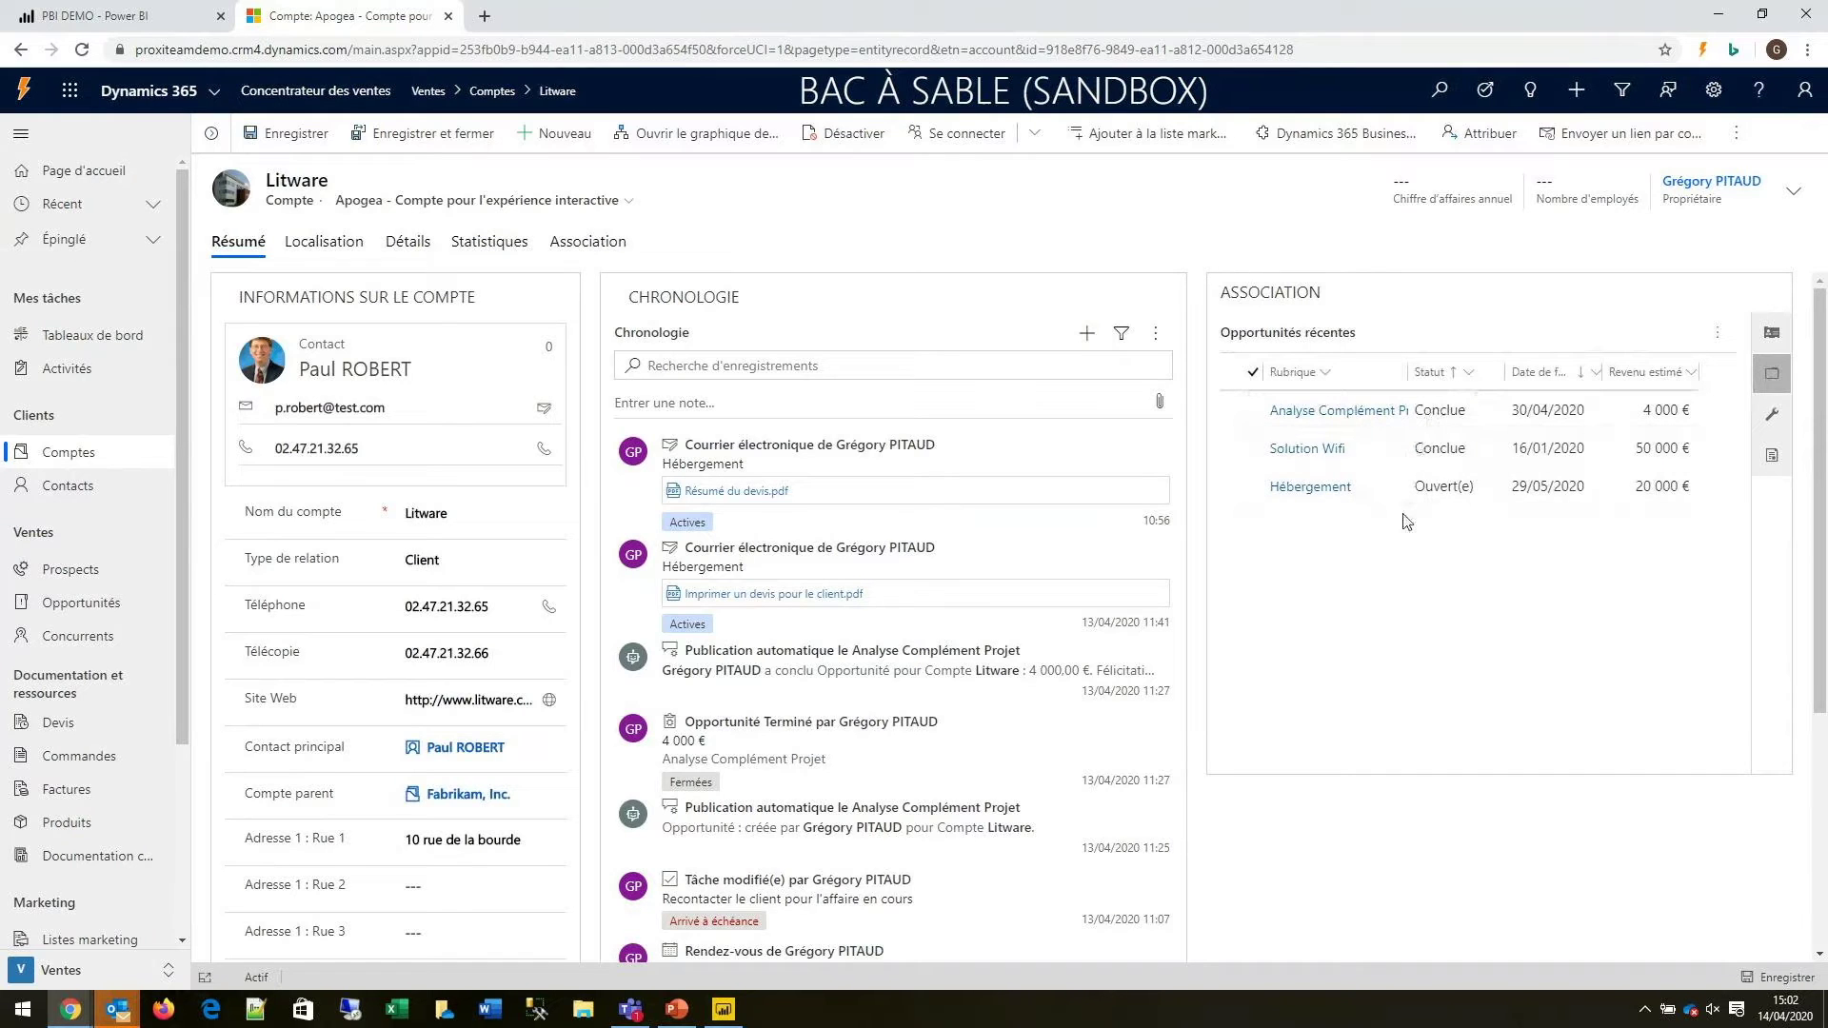
click(1771, 417)
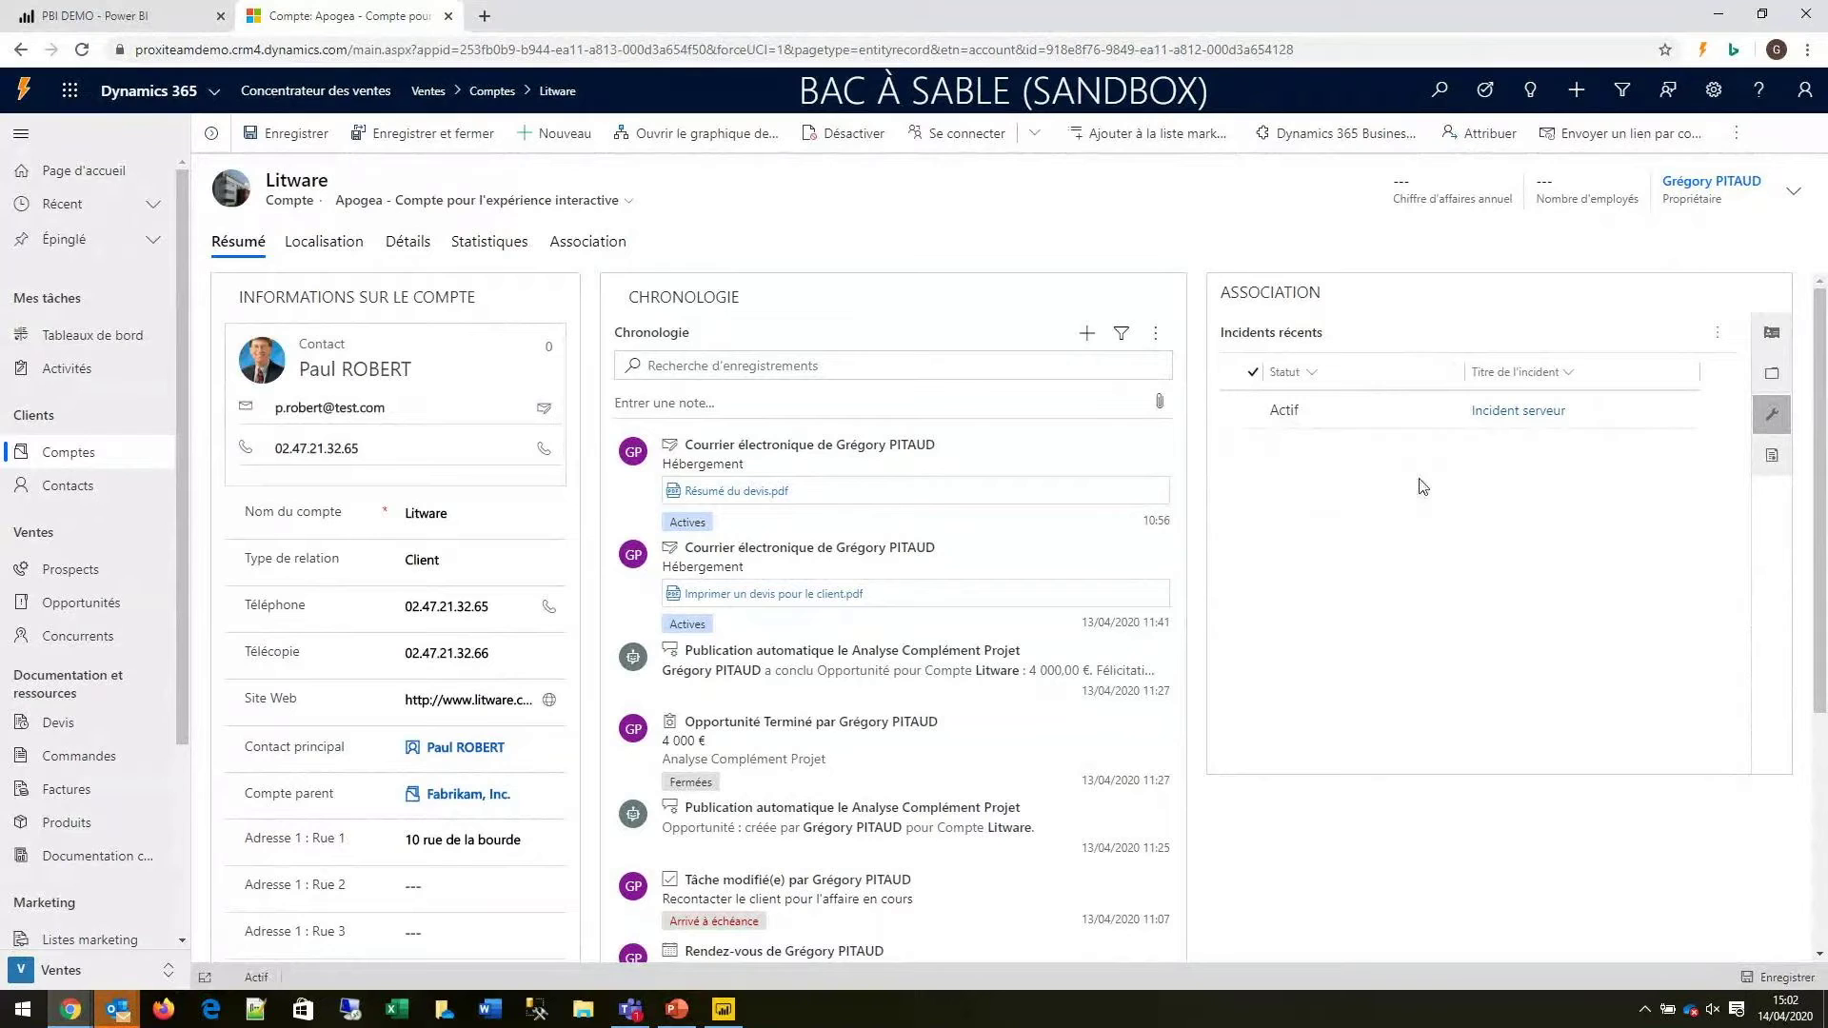
click(1770, 337)
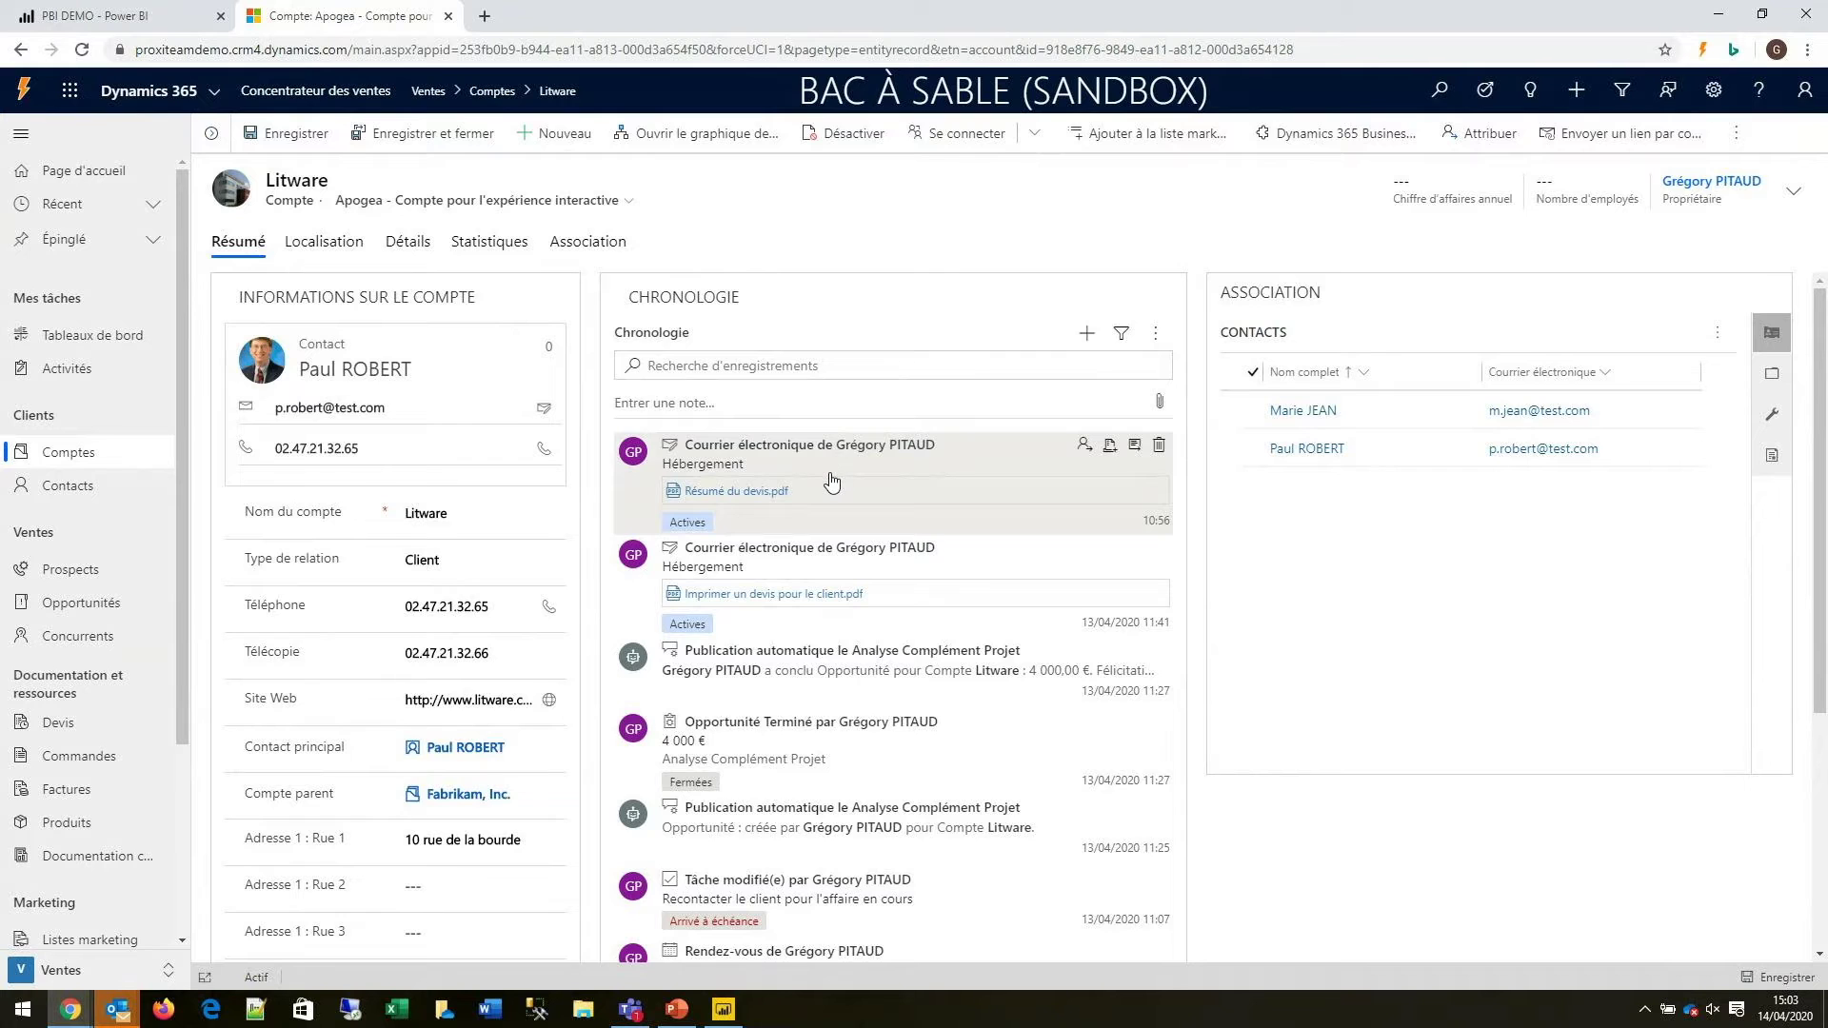
Step: Review the e-mails, posts, tasks, appointments and calls in the Litware account's timeline
scroll(832, 476, down, 1)
scroll(831, 480, down, 2)
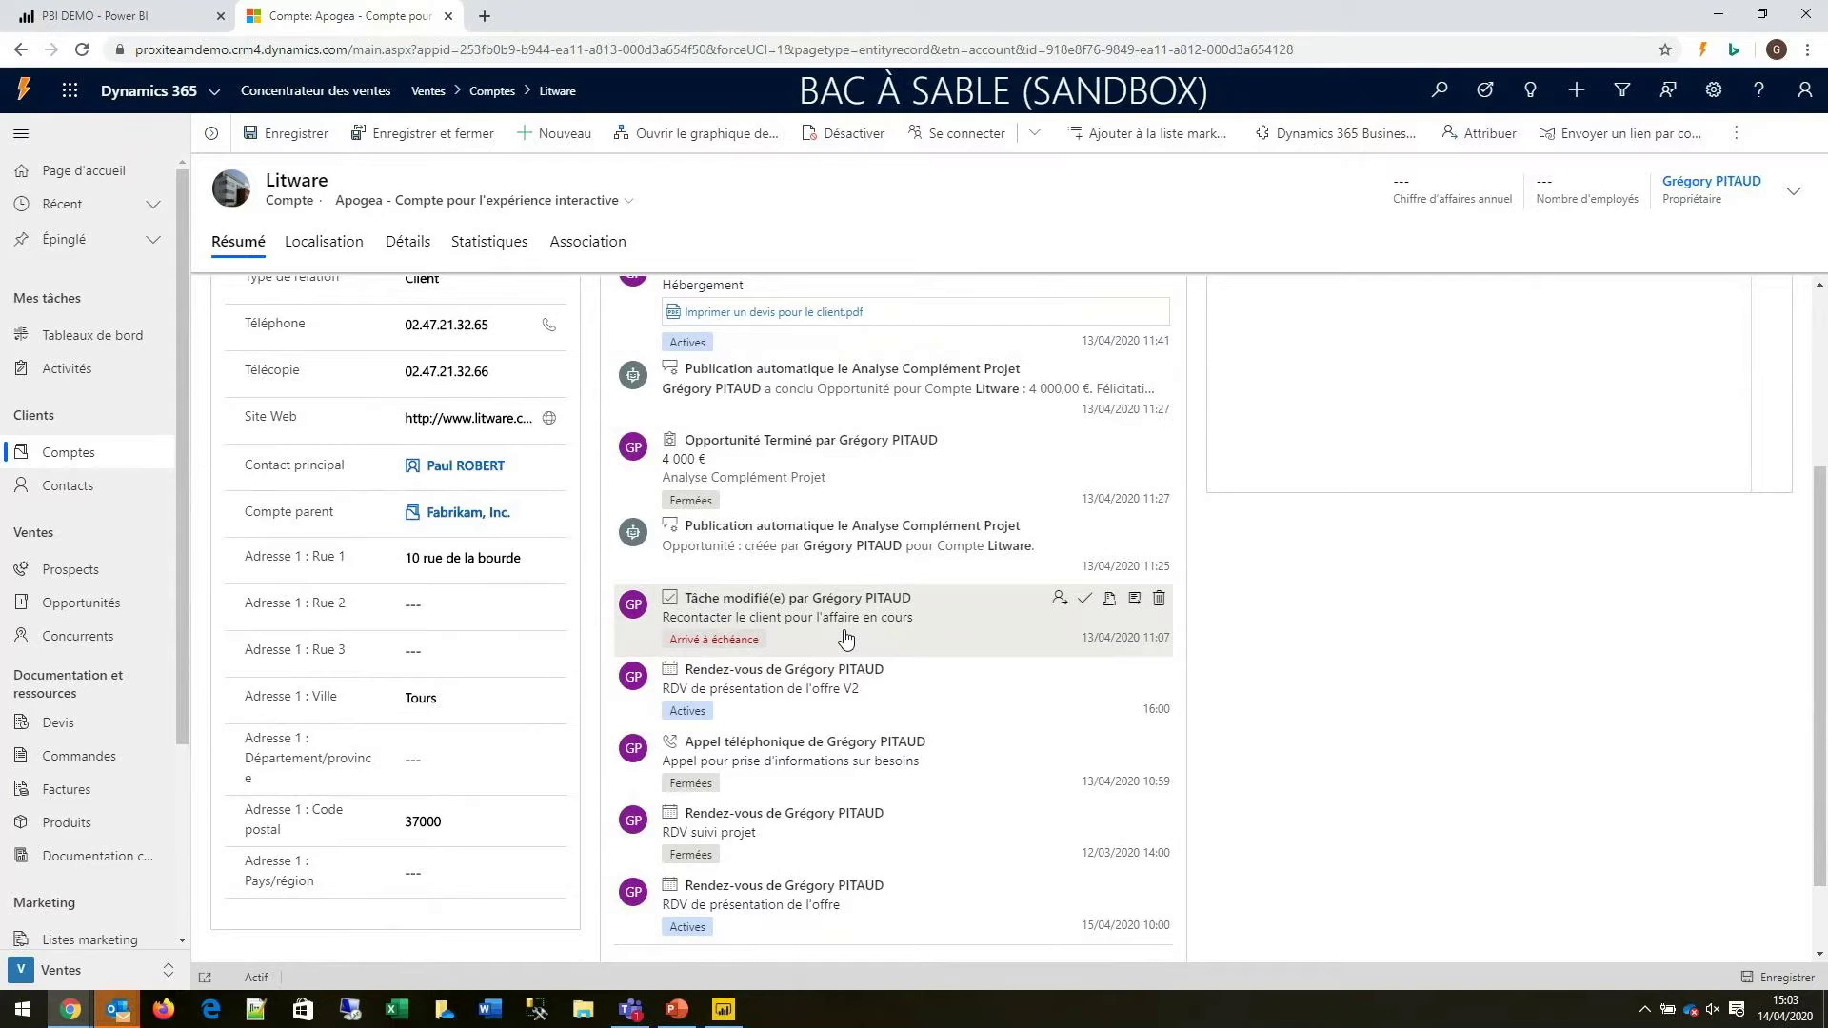
scroll(847, 638, up, 1)
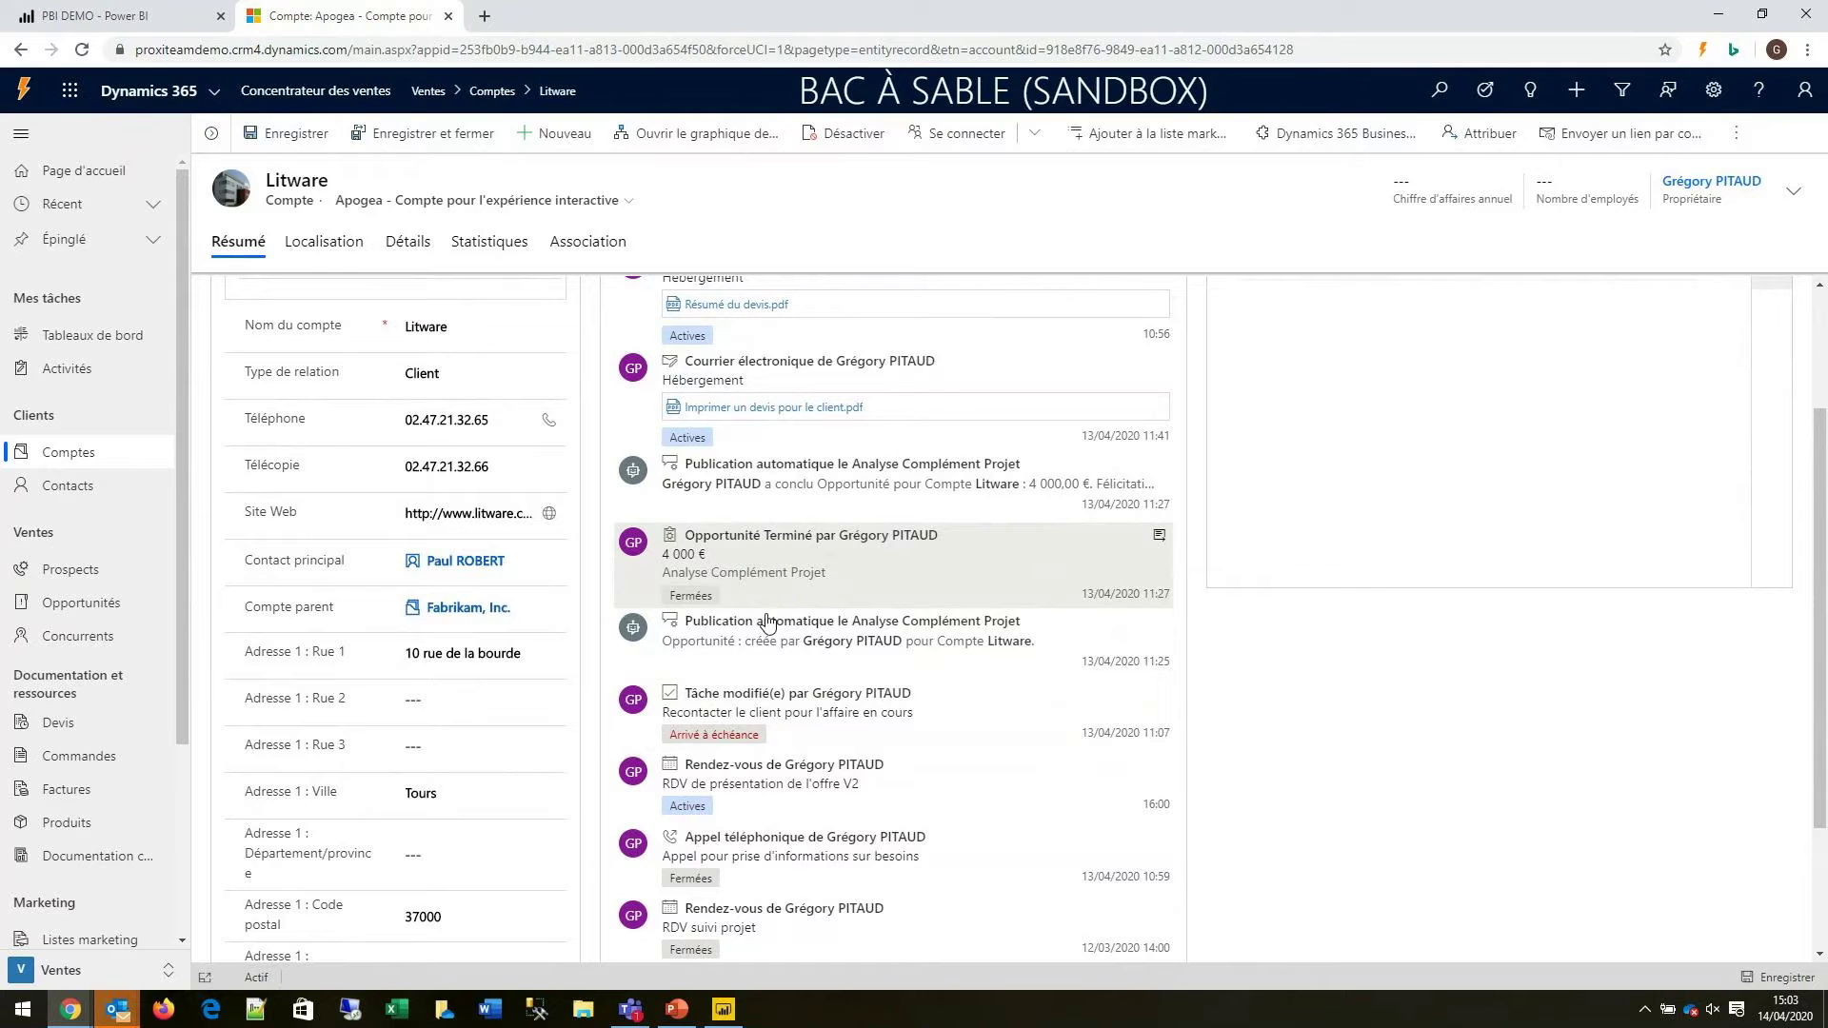
scroll(776, 795, up, 2)
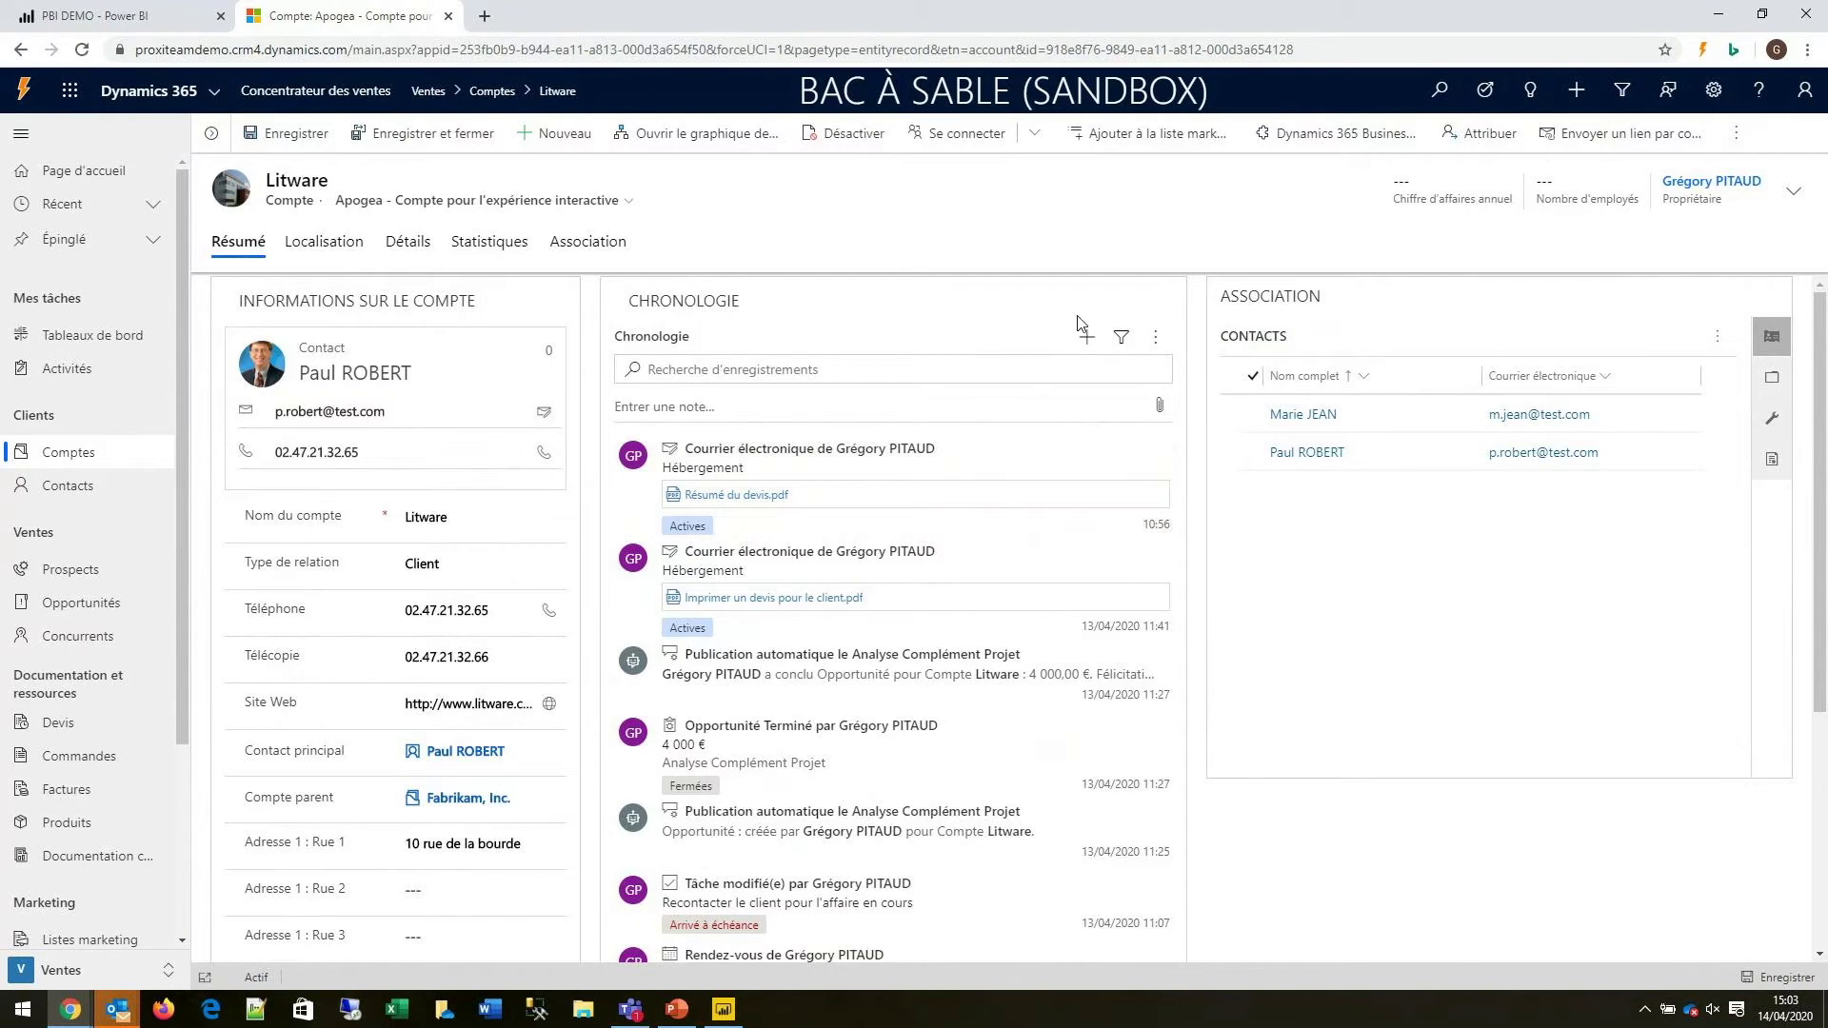
Step: Add a phone call activity to Litware's timeline with the subject "Recontacter le client pour le projet en cours"
click(1086, 337)
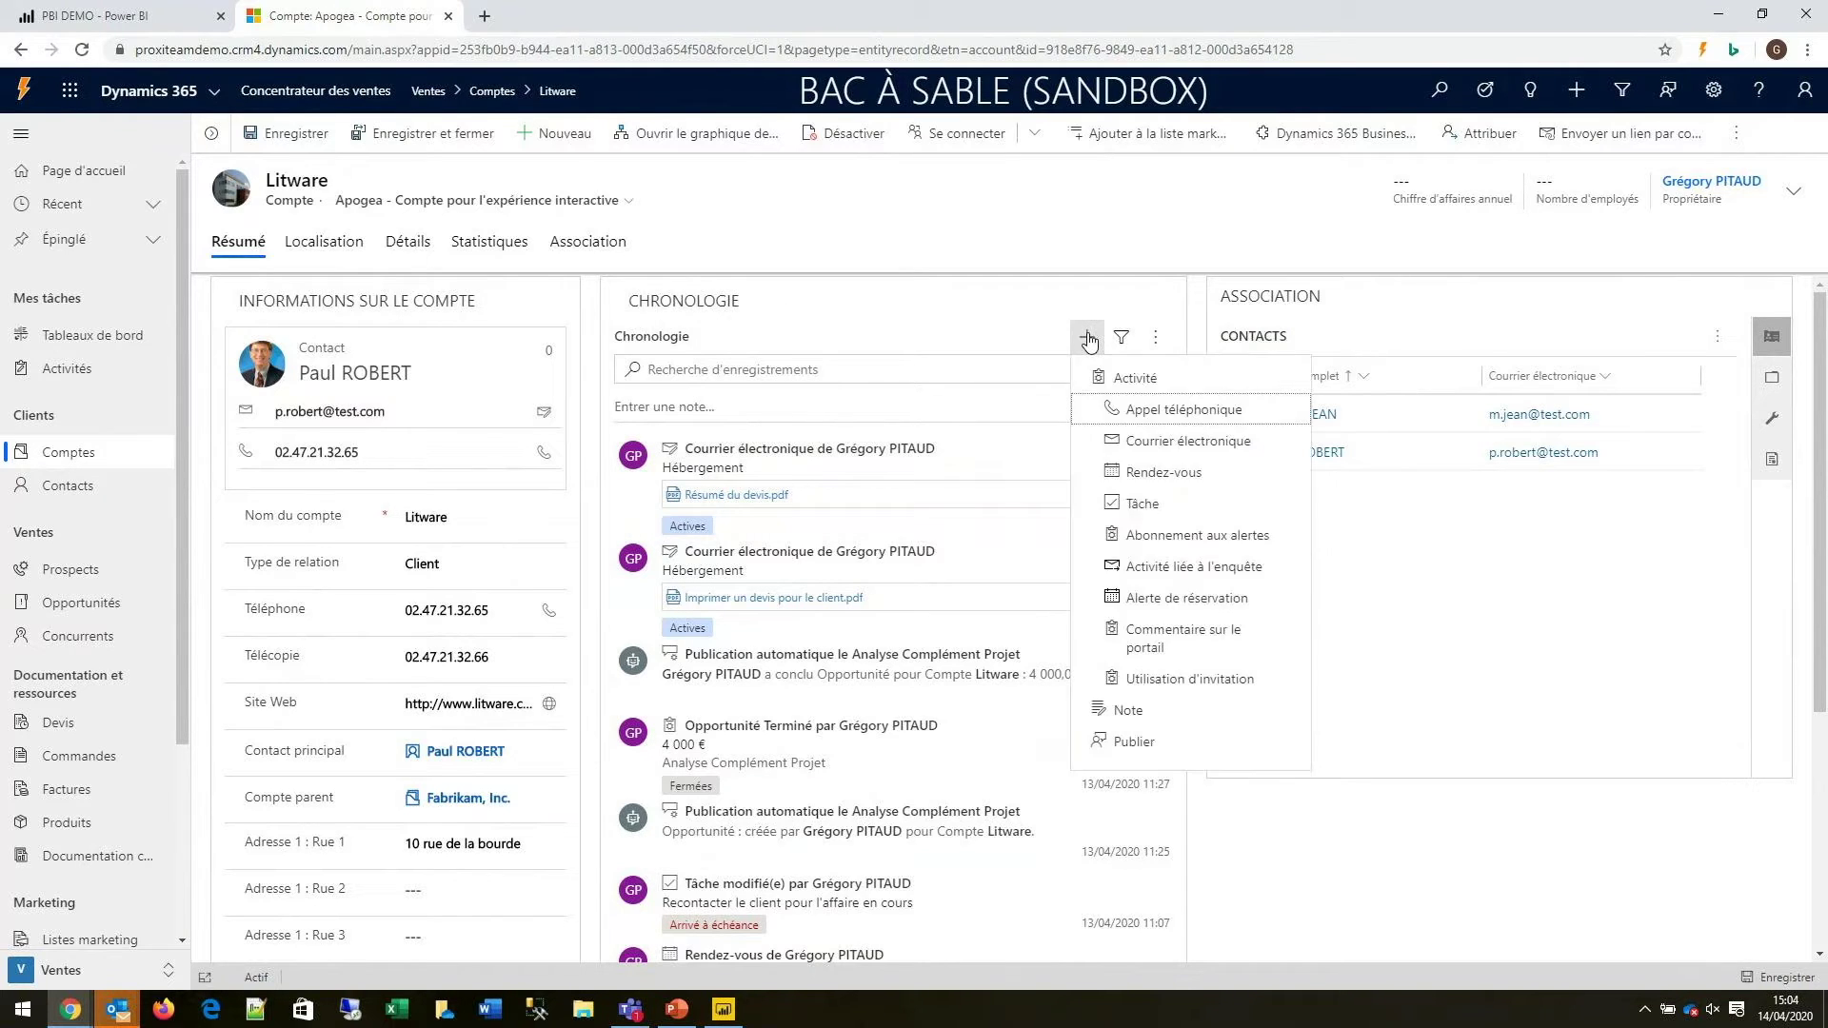
click(1158, 410)
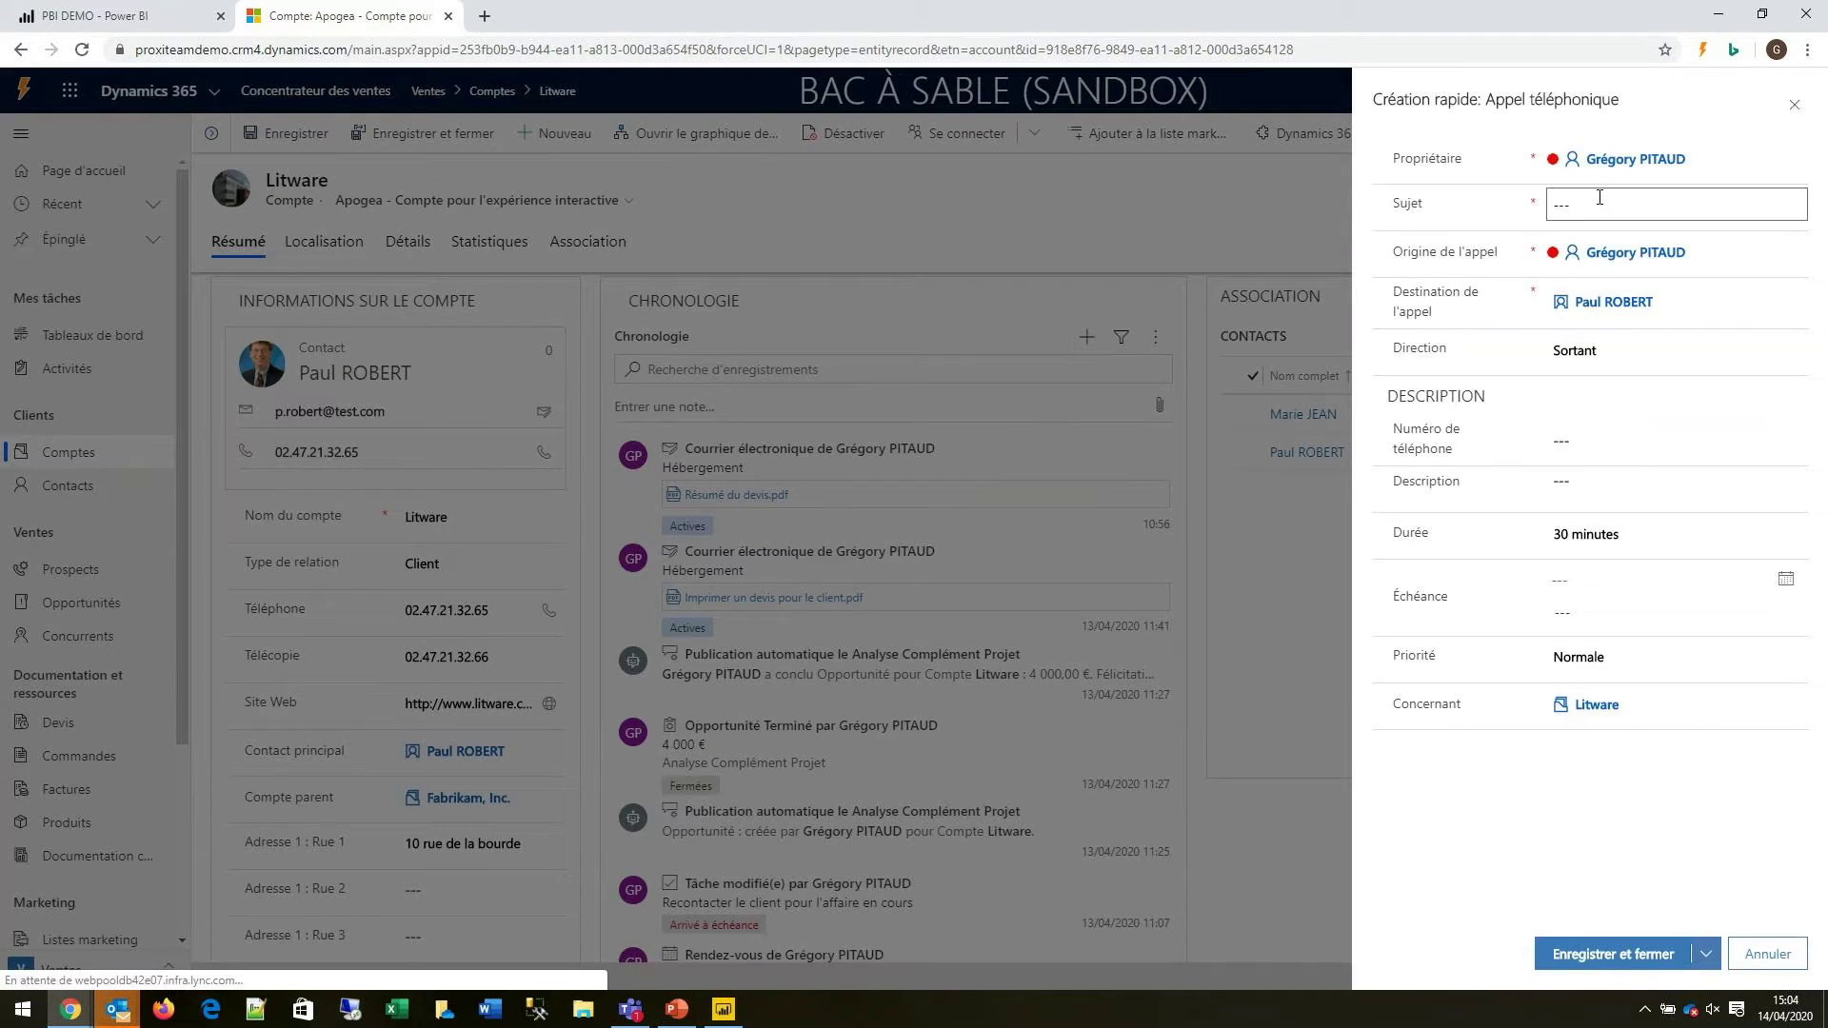
click(1599, 198)
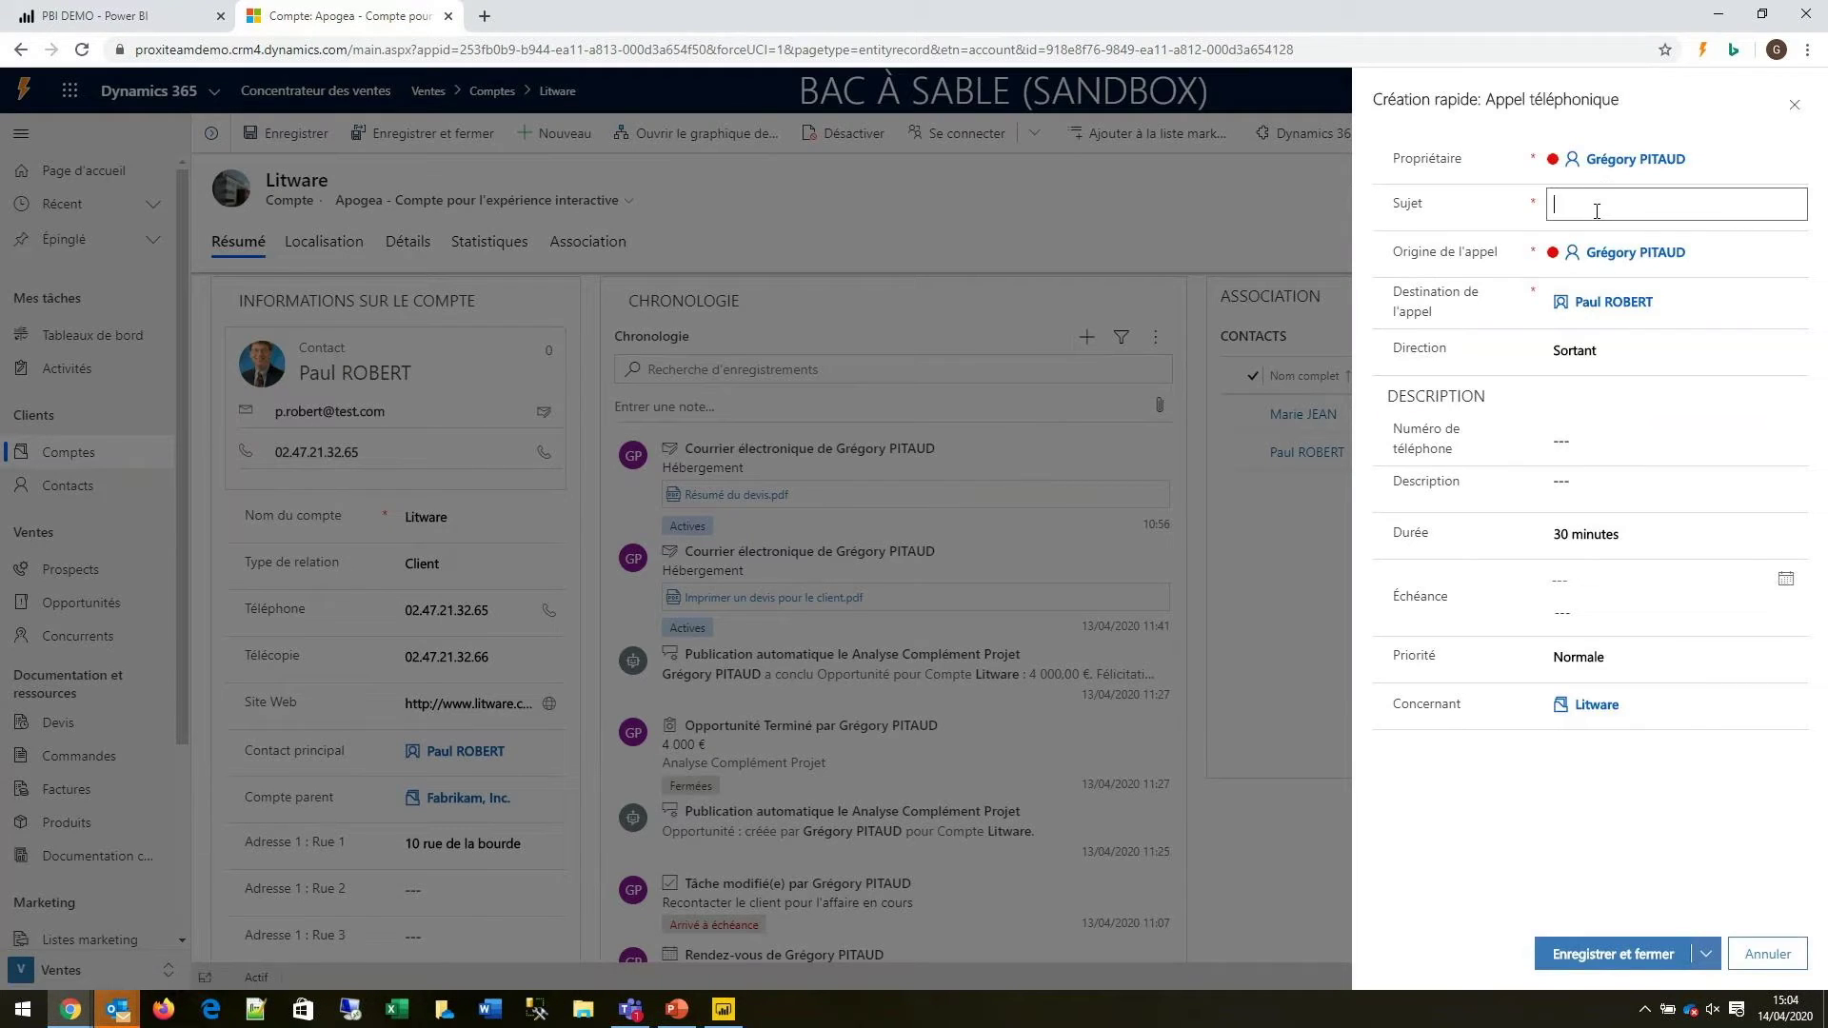
text(ERec)
key(BackSpace)
text(contacter le client pour le projet en cours)
Step: Set the phone call's description to "Projet de mise en place CRM" and open the calendar for its due date
click(1645, 425)
click(1645, 495)
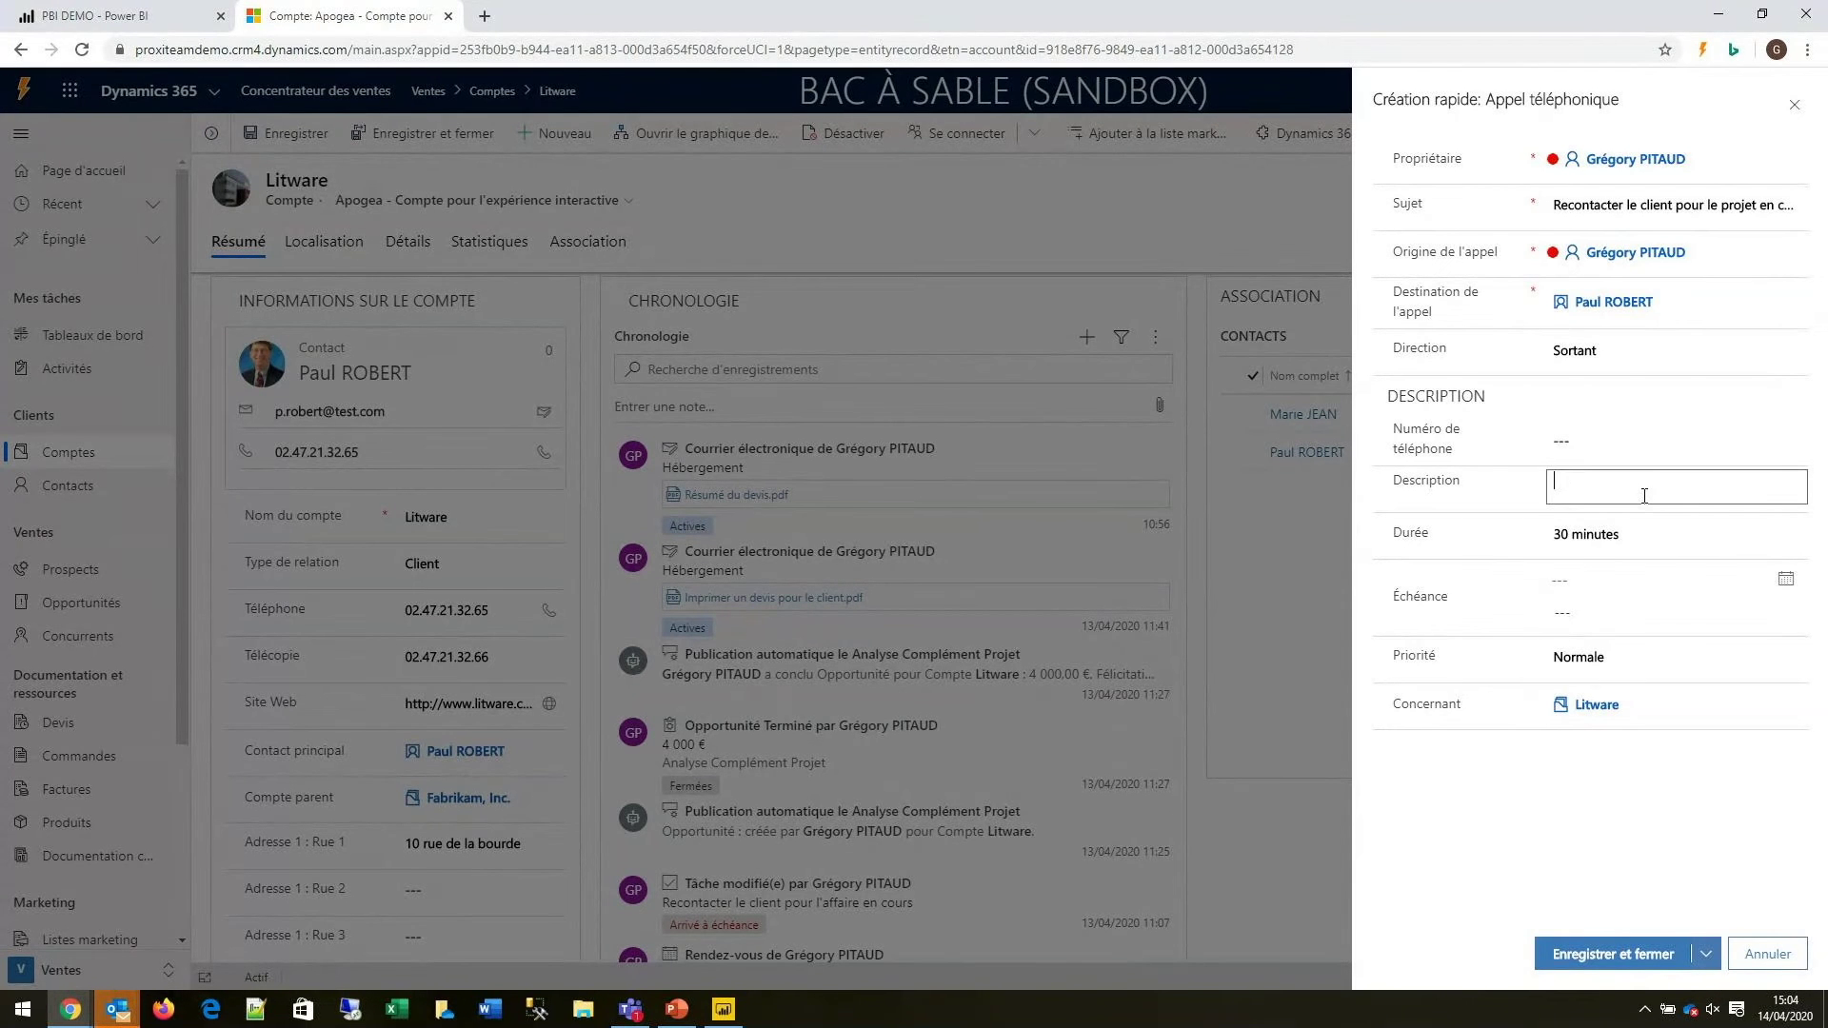
text(Projet de mise en ^place CRM)
click(1669, 482)
key(BackSpace)
key(Return)
click(1684, 580)
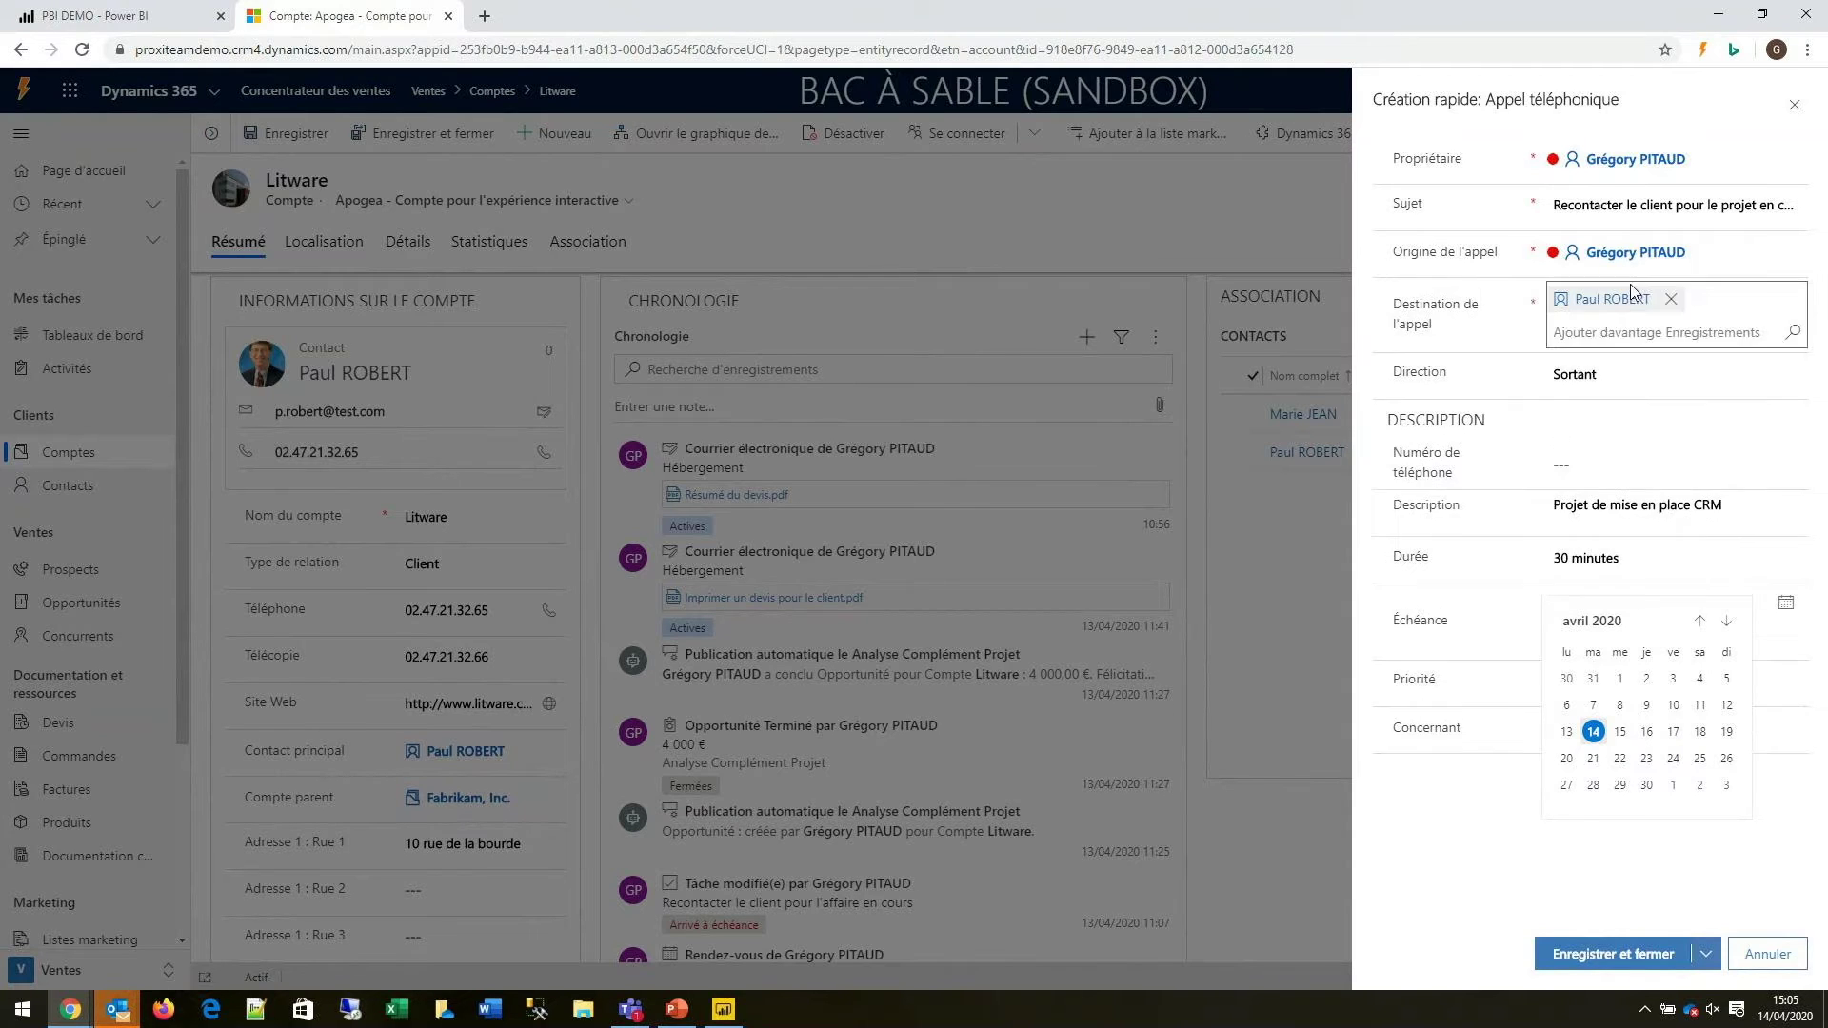
Step: Replace the phone call's owner with another user from the user list, and save and close the activity
mouse_move(1624, 158)
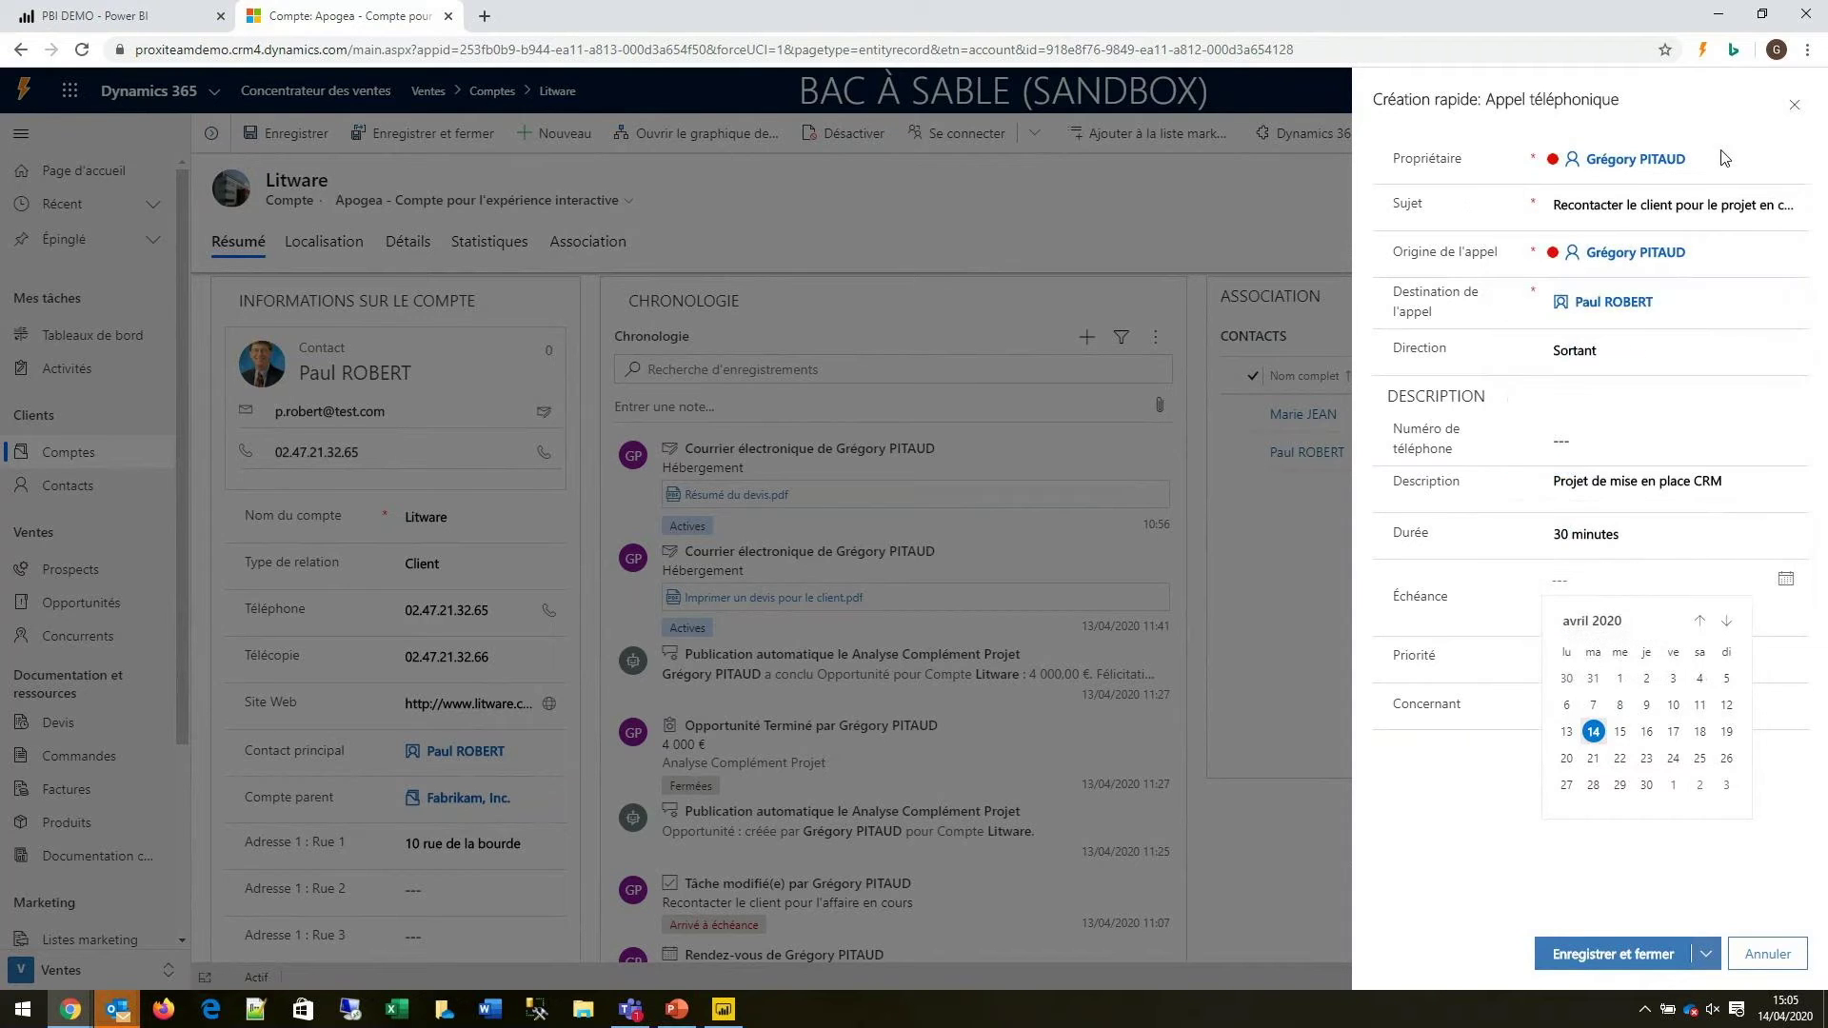
click(1721, 158)
click(1712, 158)
click(1794, 158)
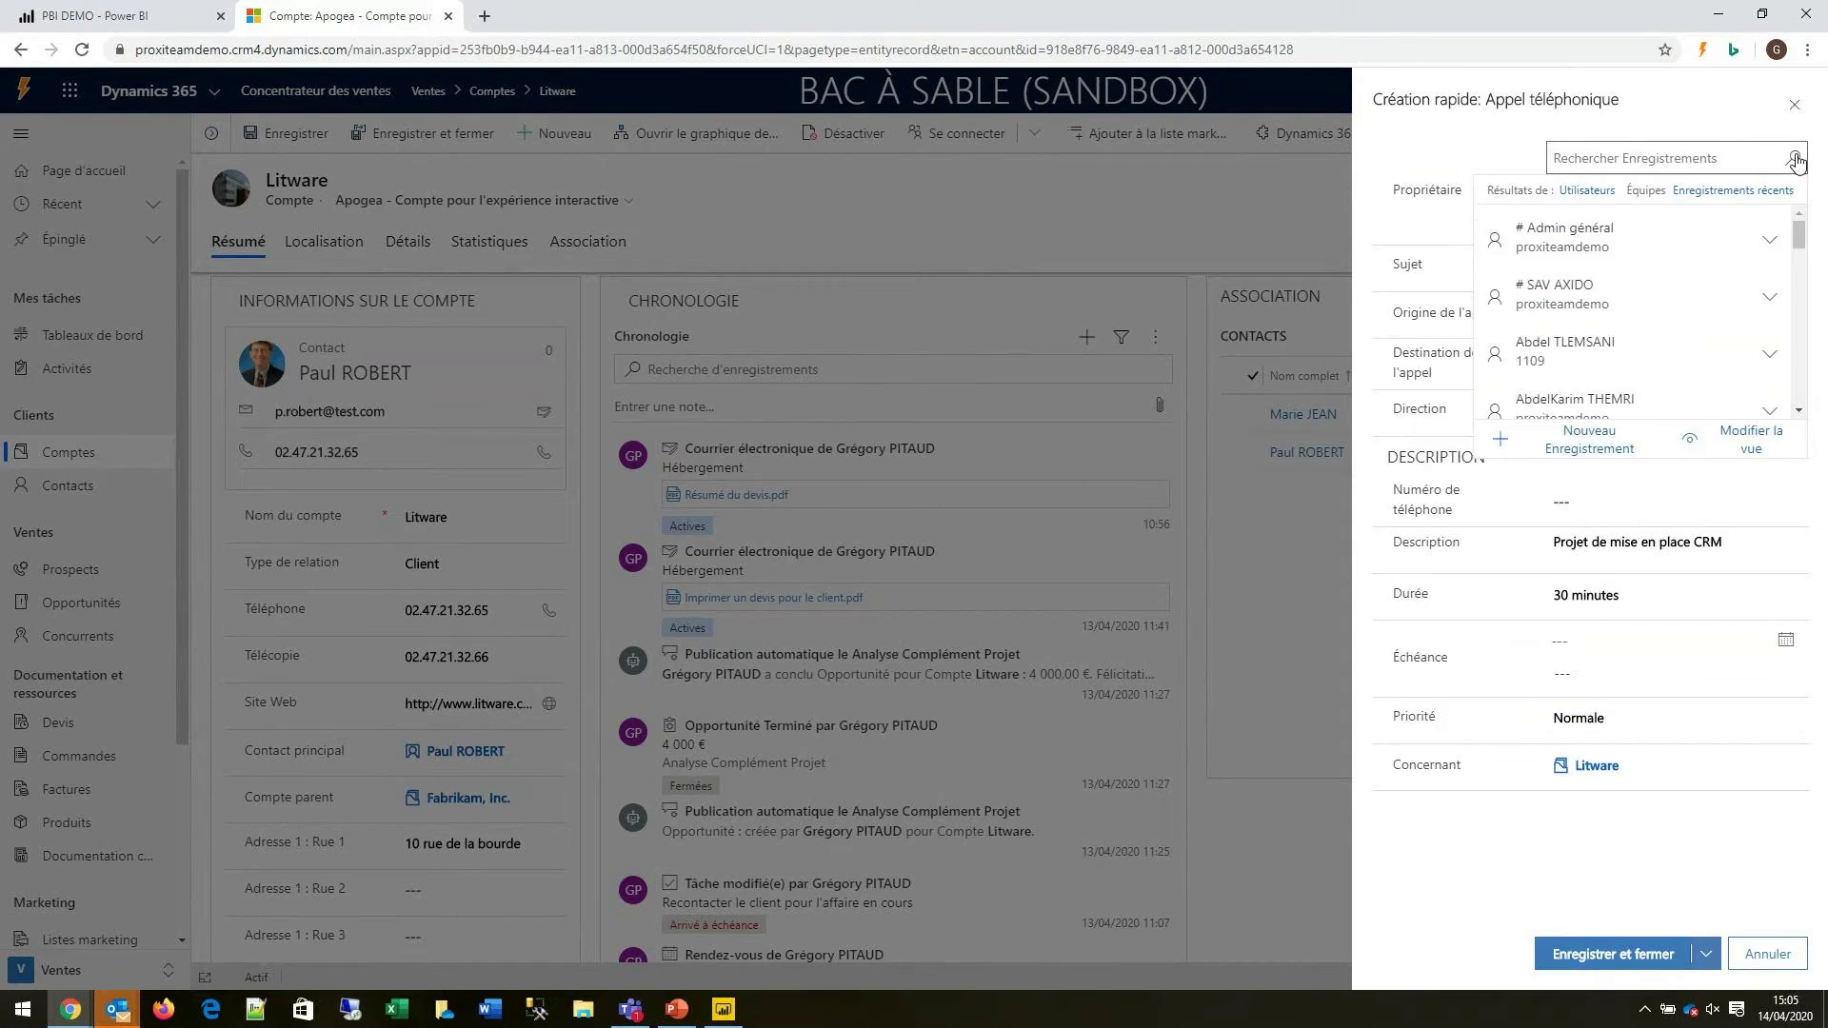
scroll(1590, 295, down, 2)
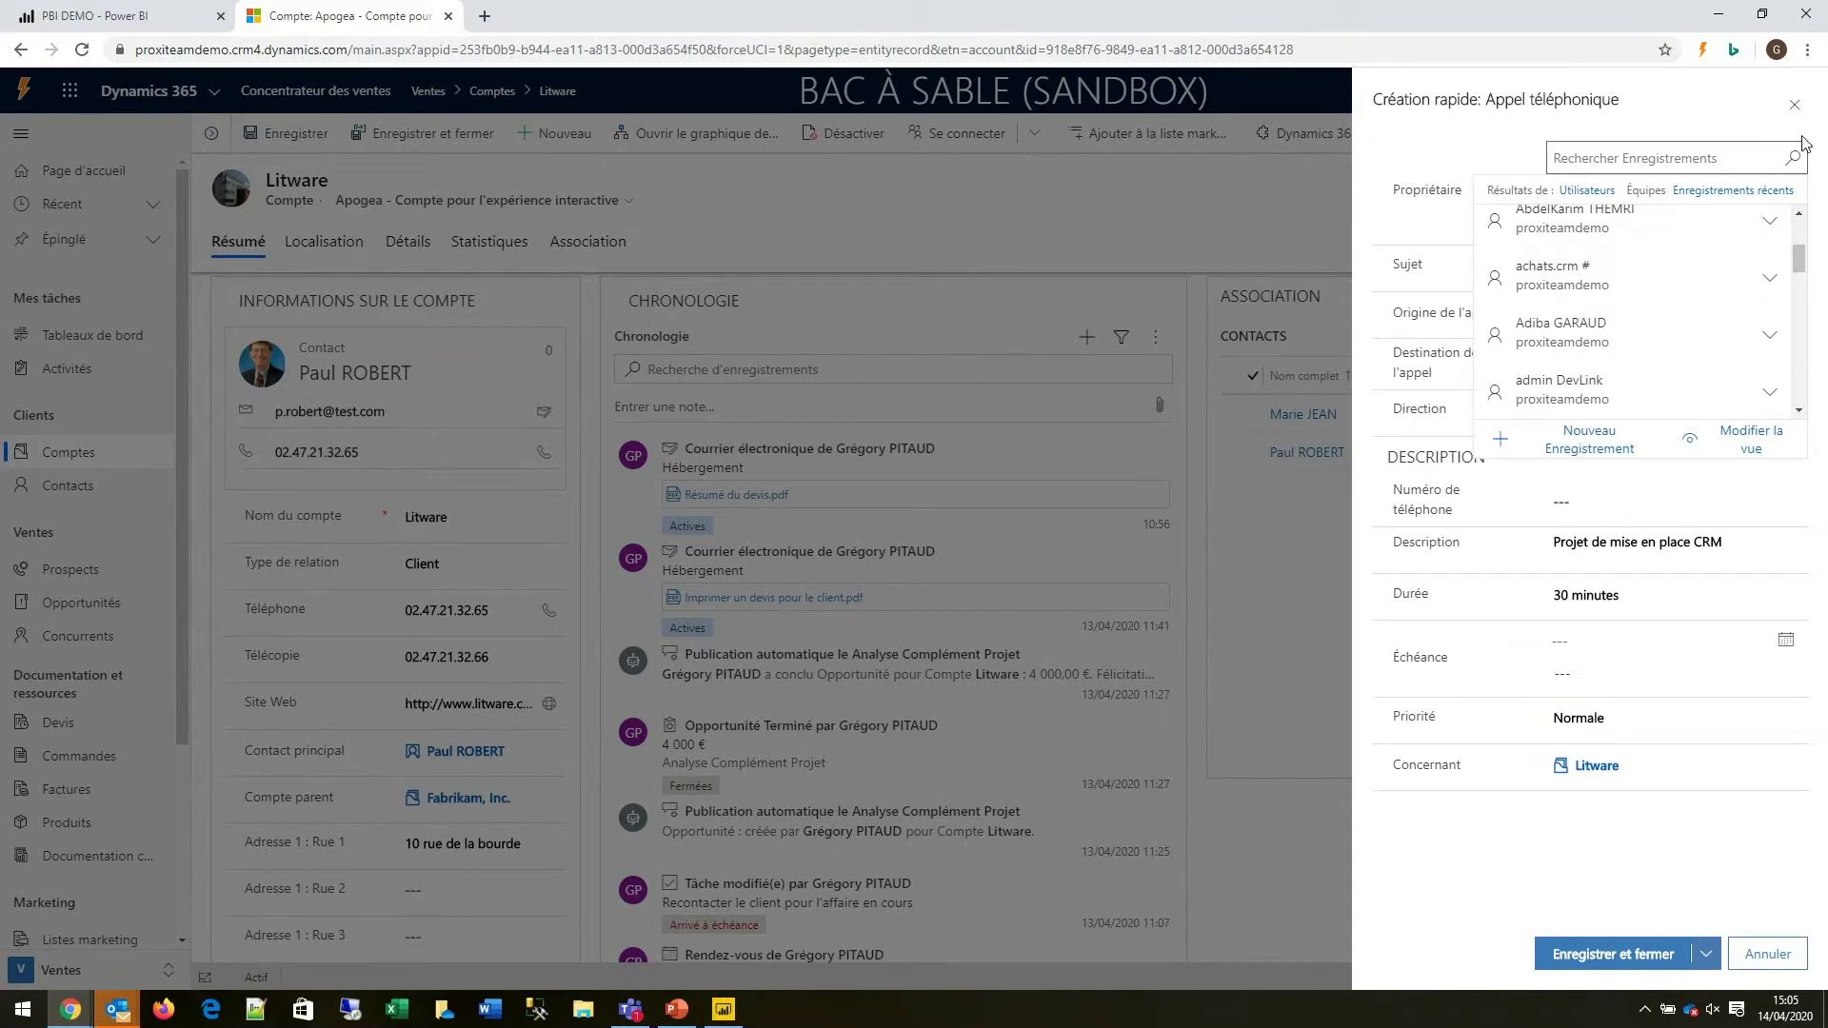
click(1675, 339)
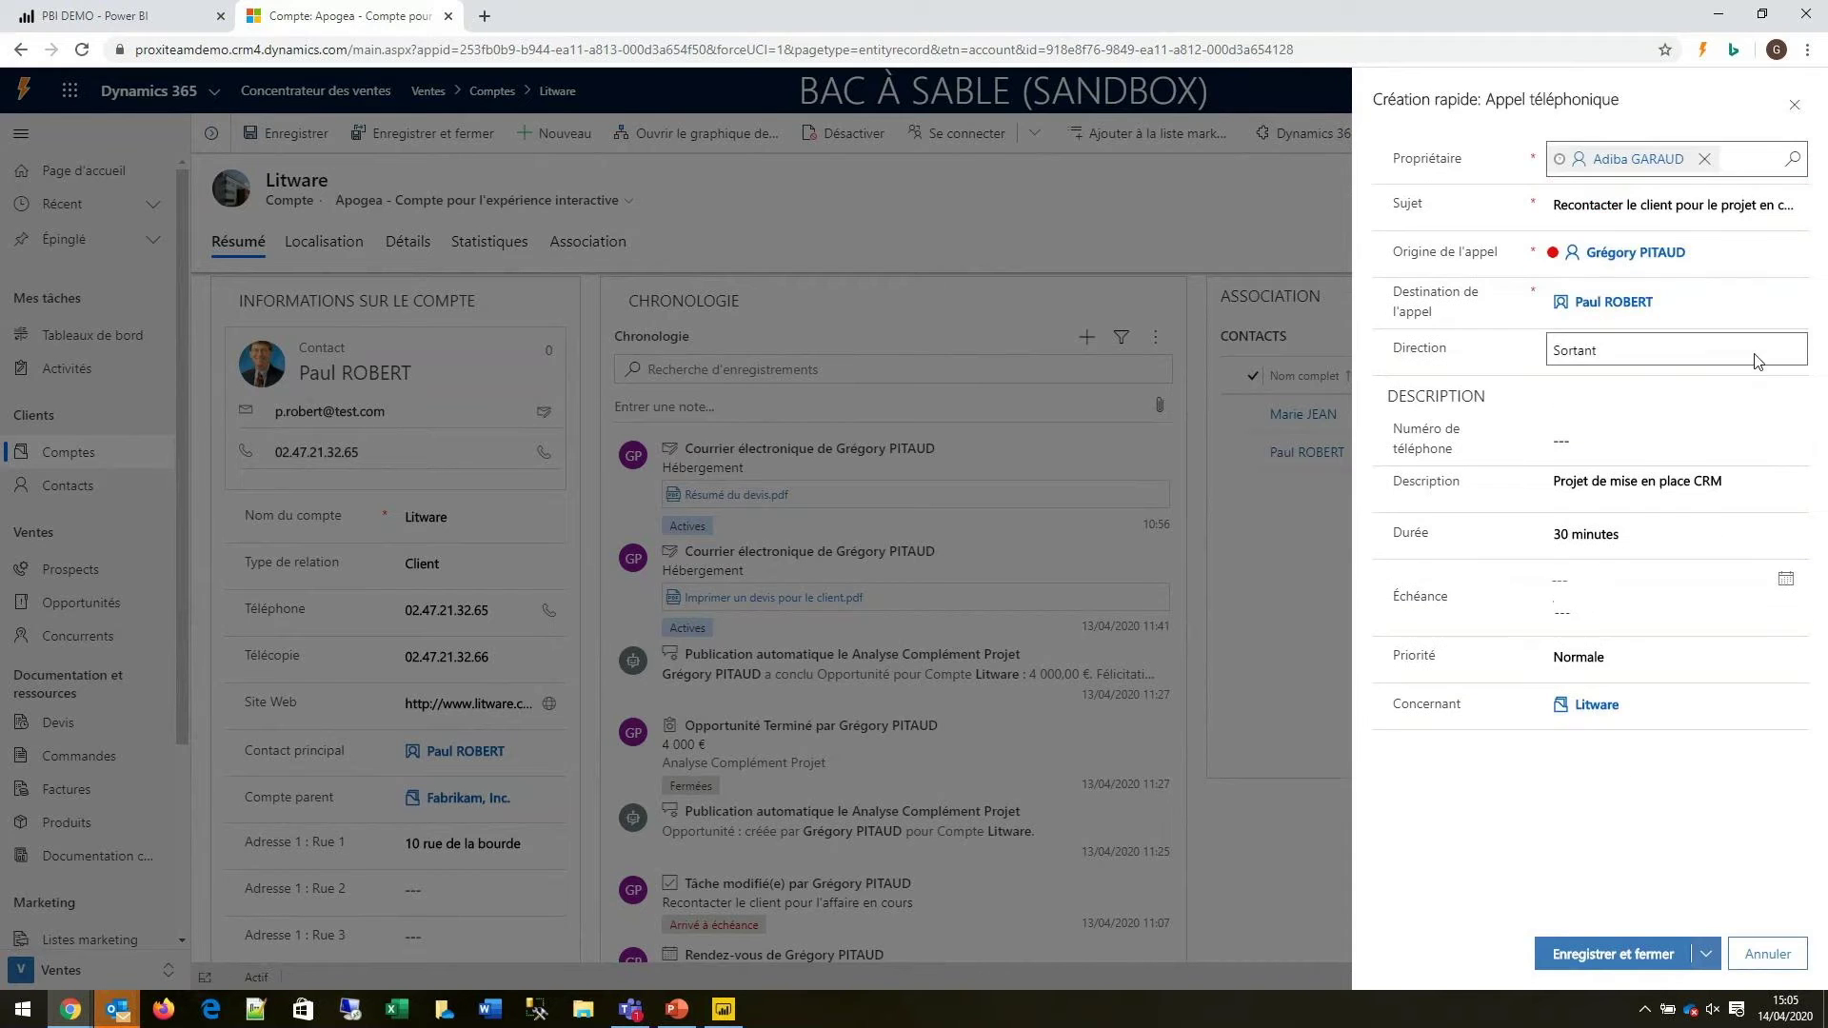
click(1625, 956)
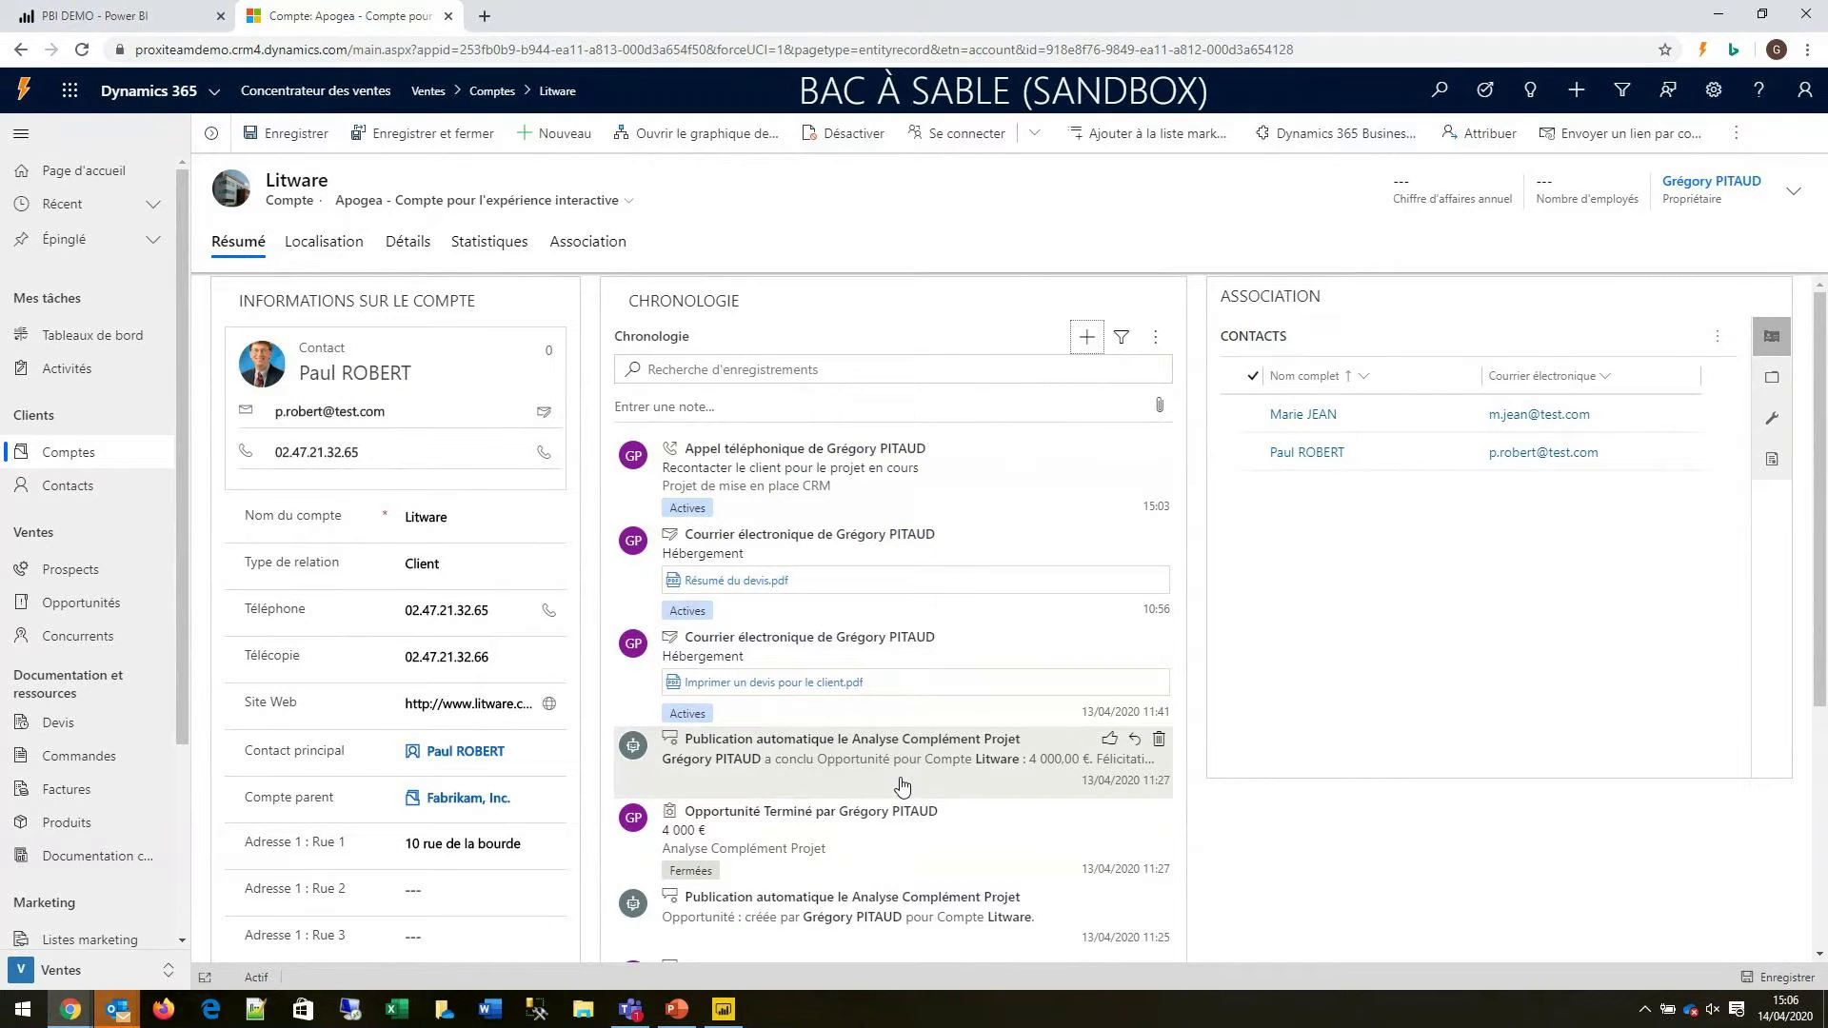
Step: Examine the Litware timeline and its filter options for record type, activity type, active activity due date and posts
scroll(903, 786, down, 4)
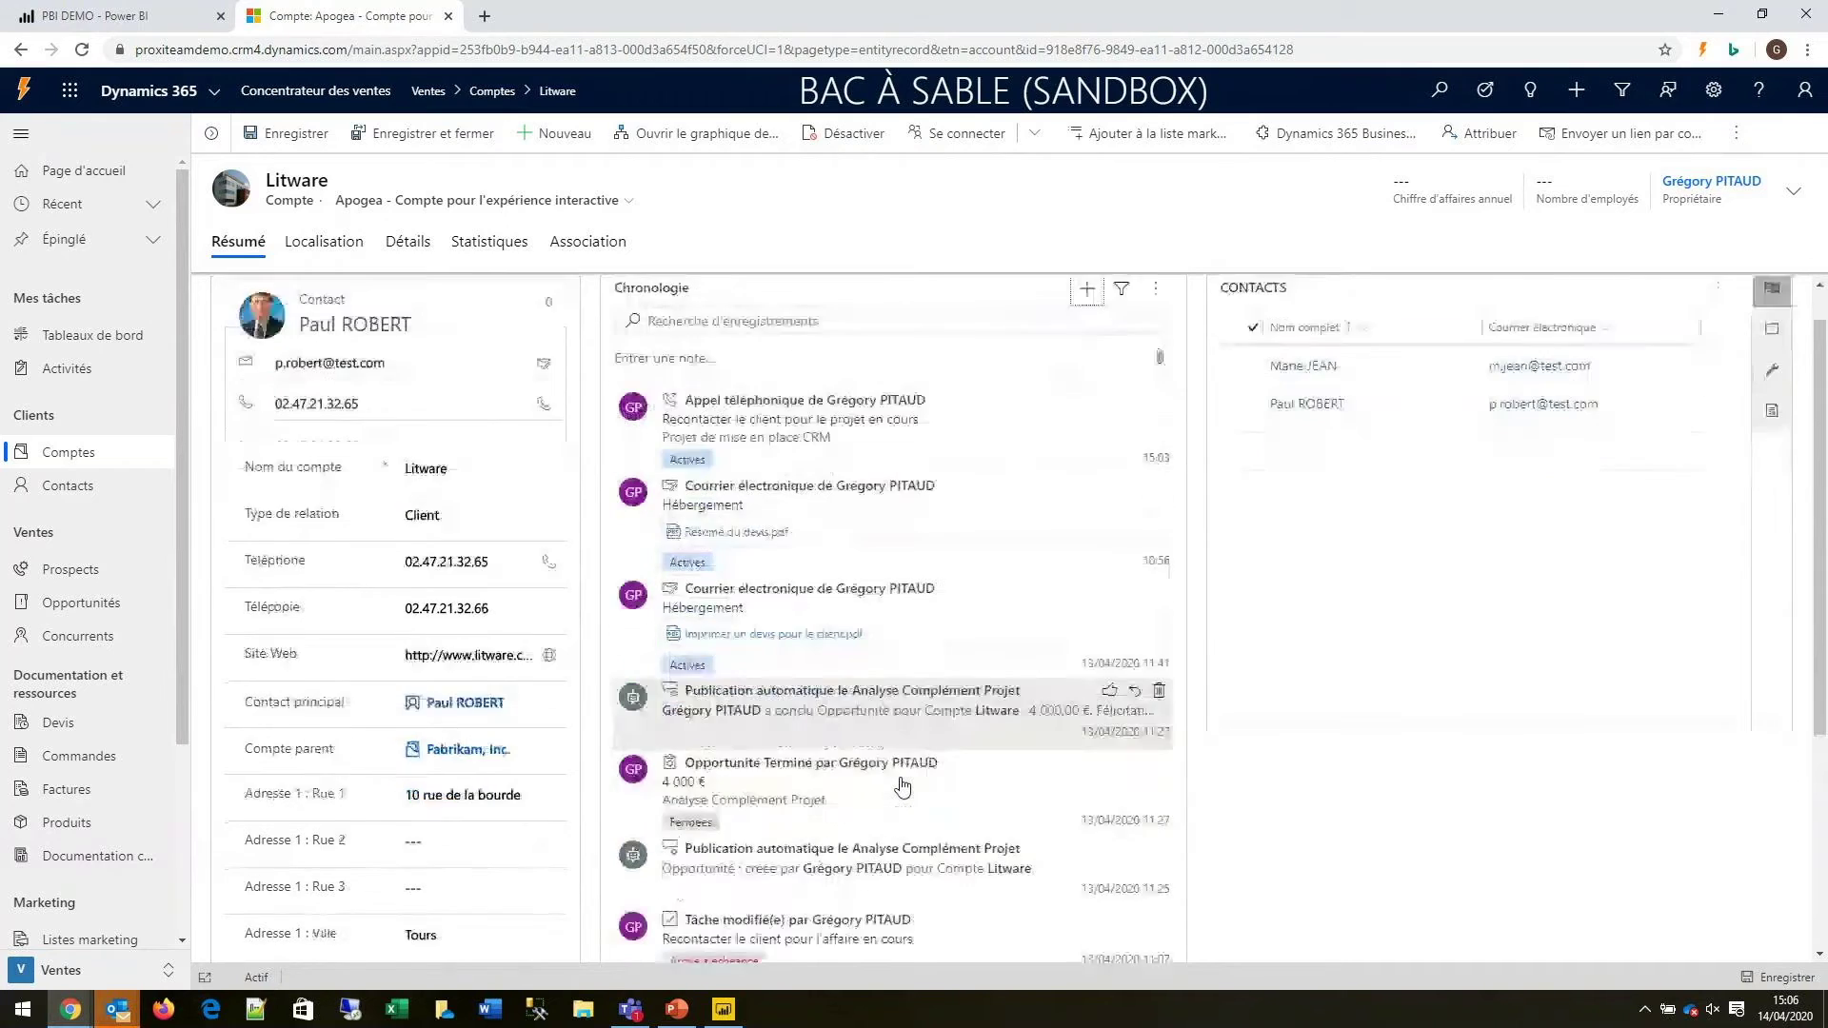
scroll(900, 785, up, 4)
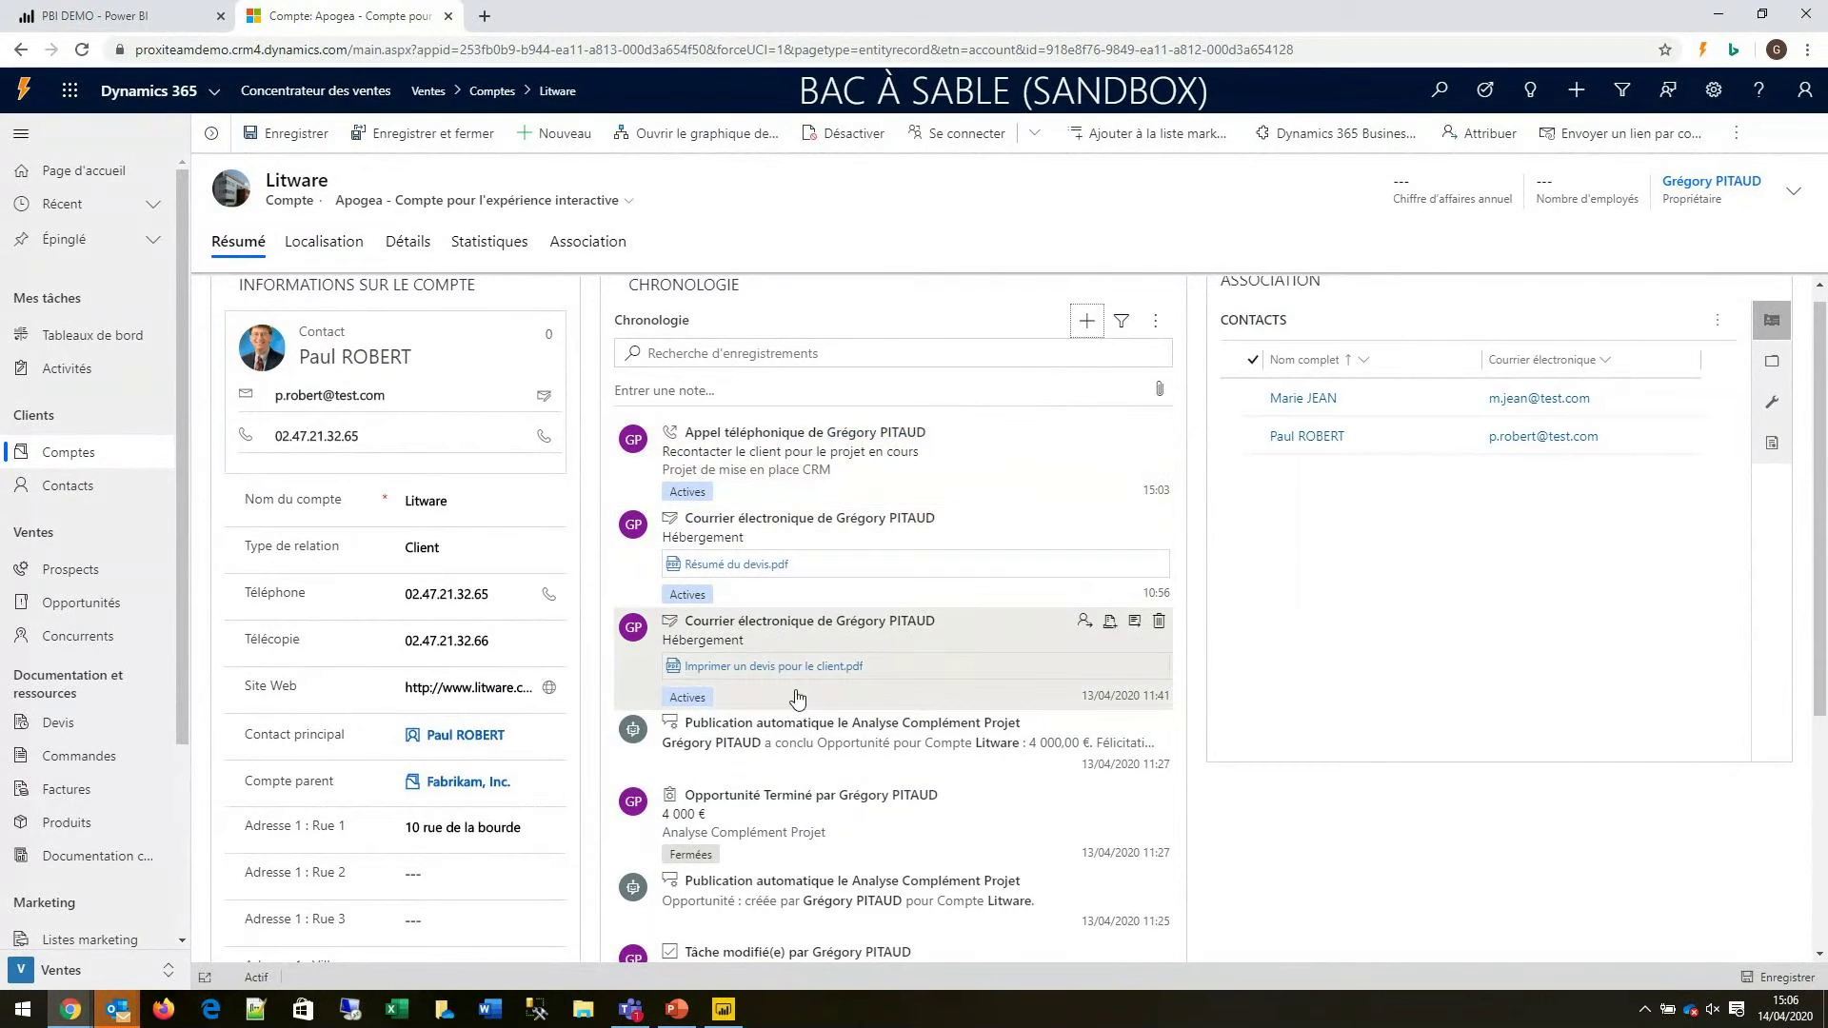
click(1122, 323)
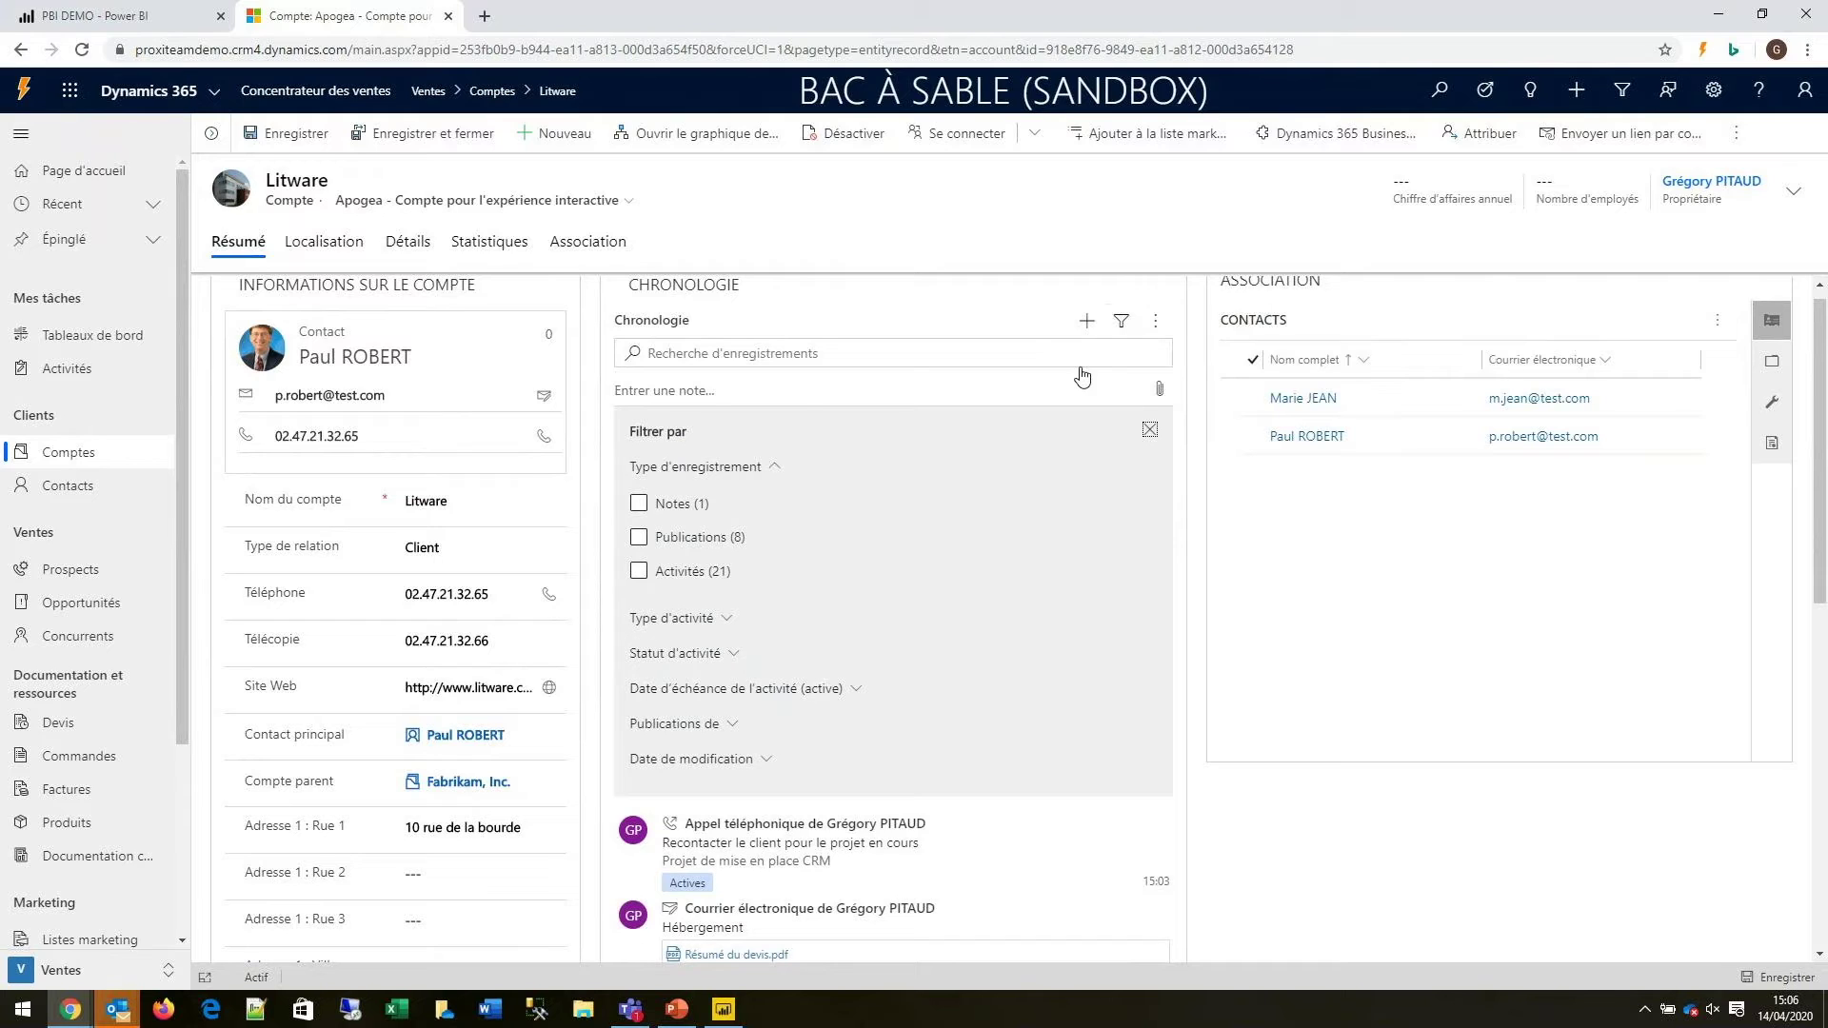
click(728, 626)
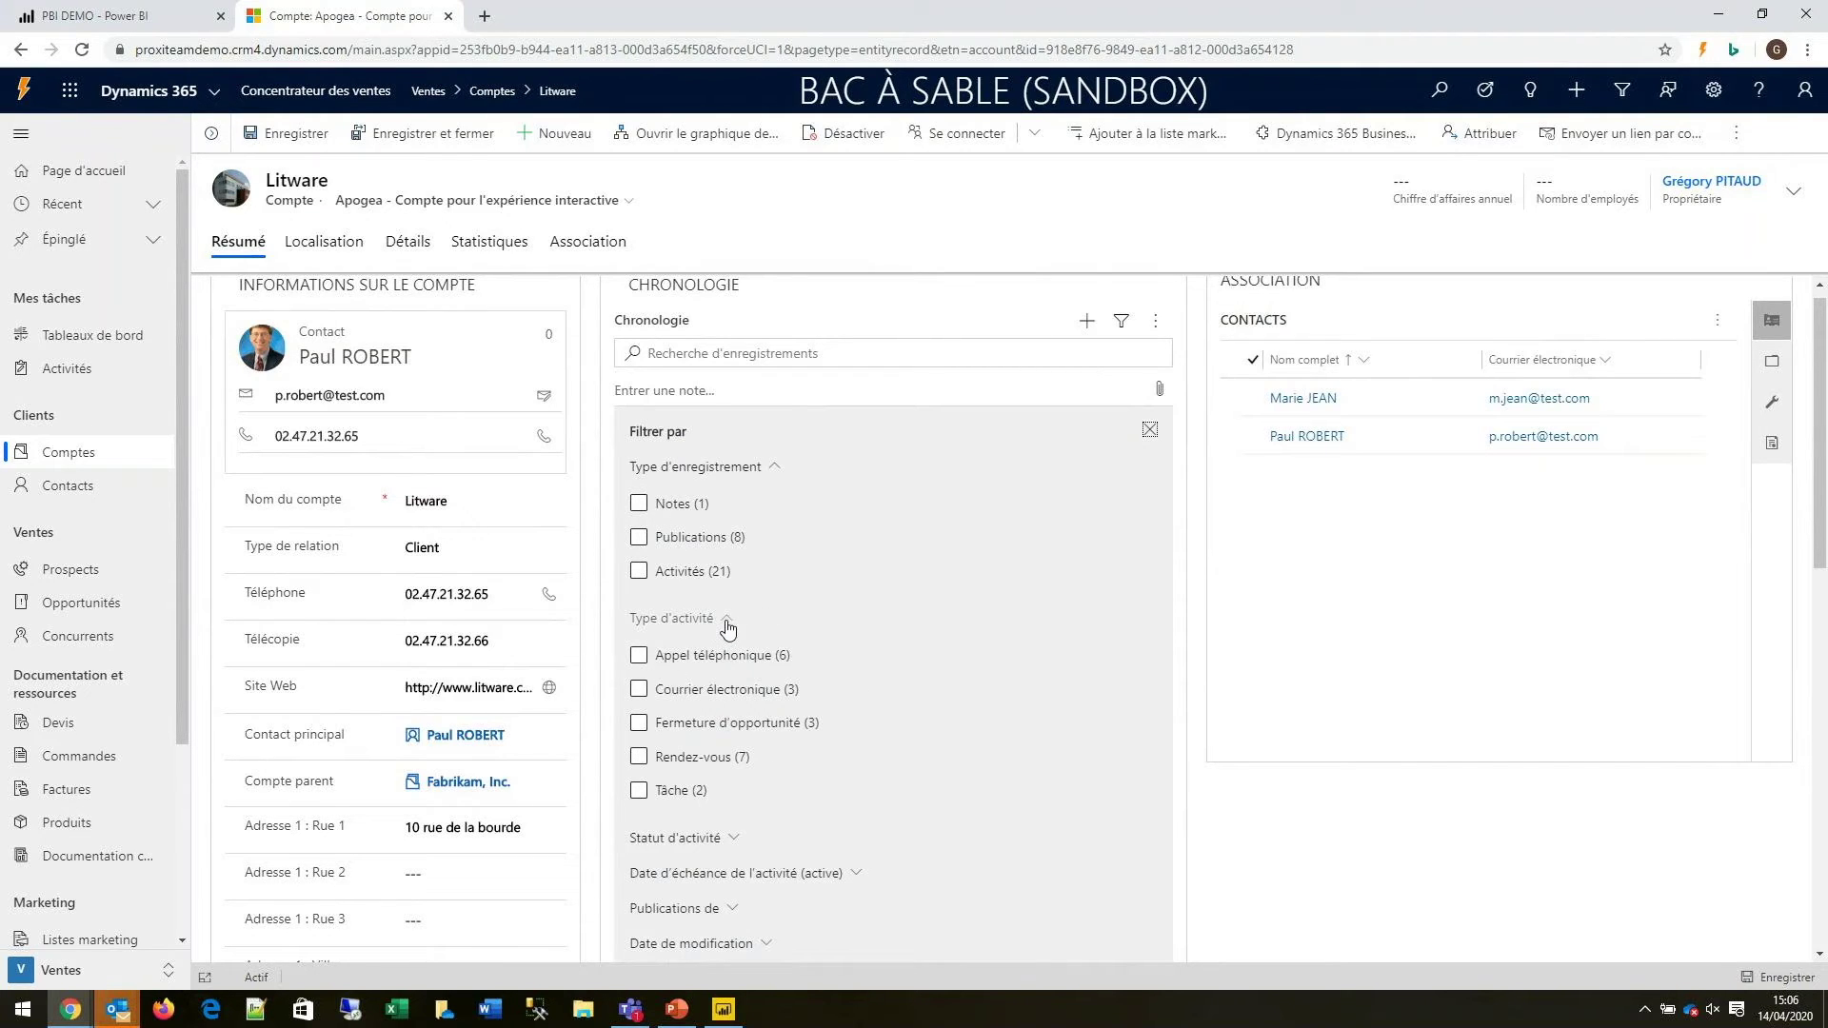
click(728, 619)
click(731, 723)
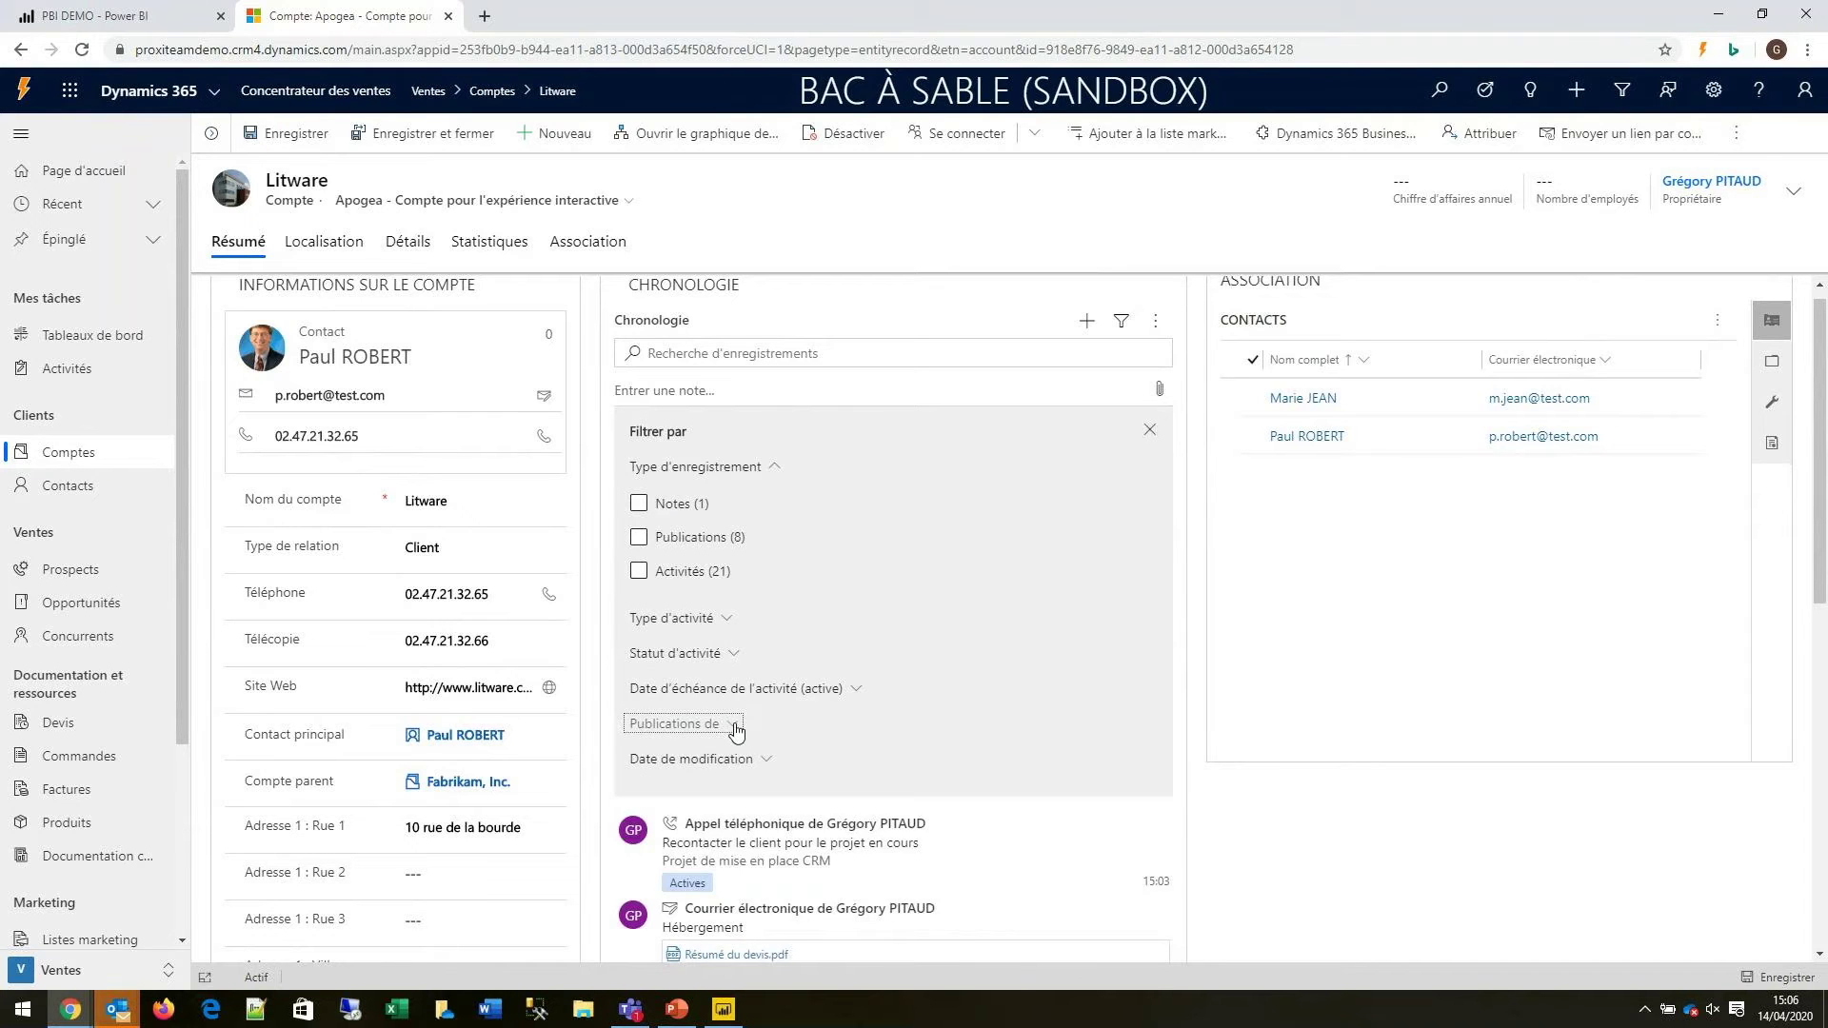
click(856, 689)
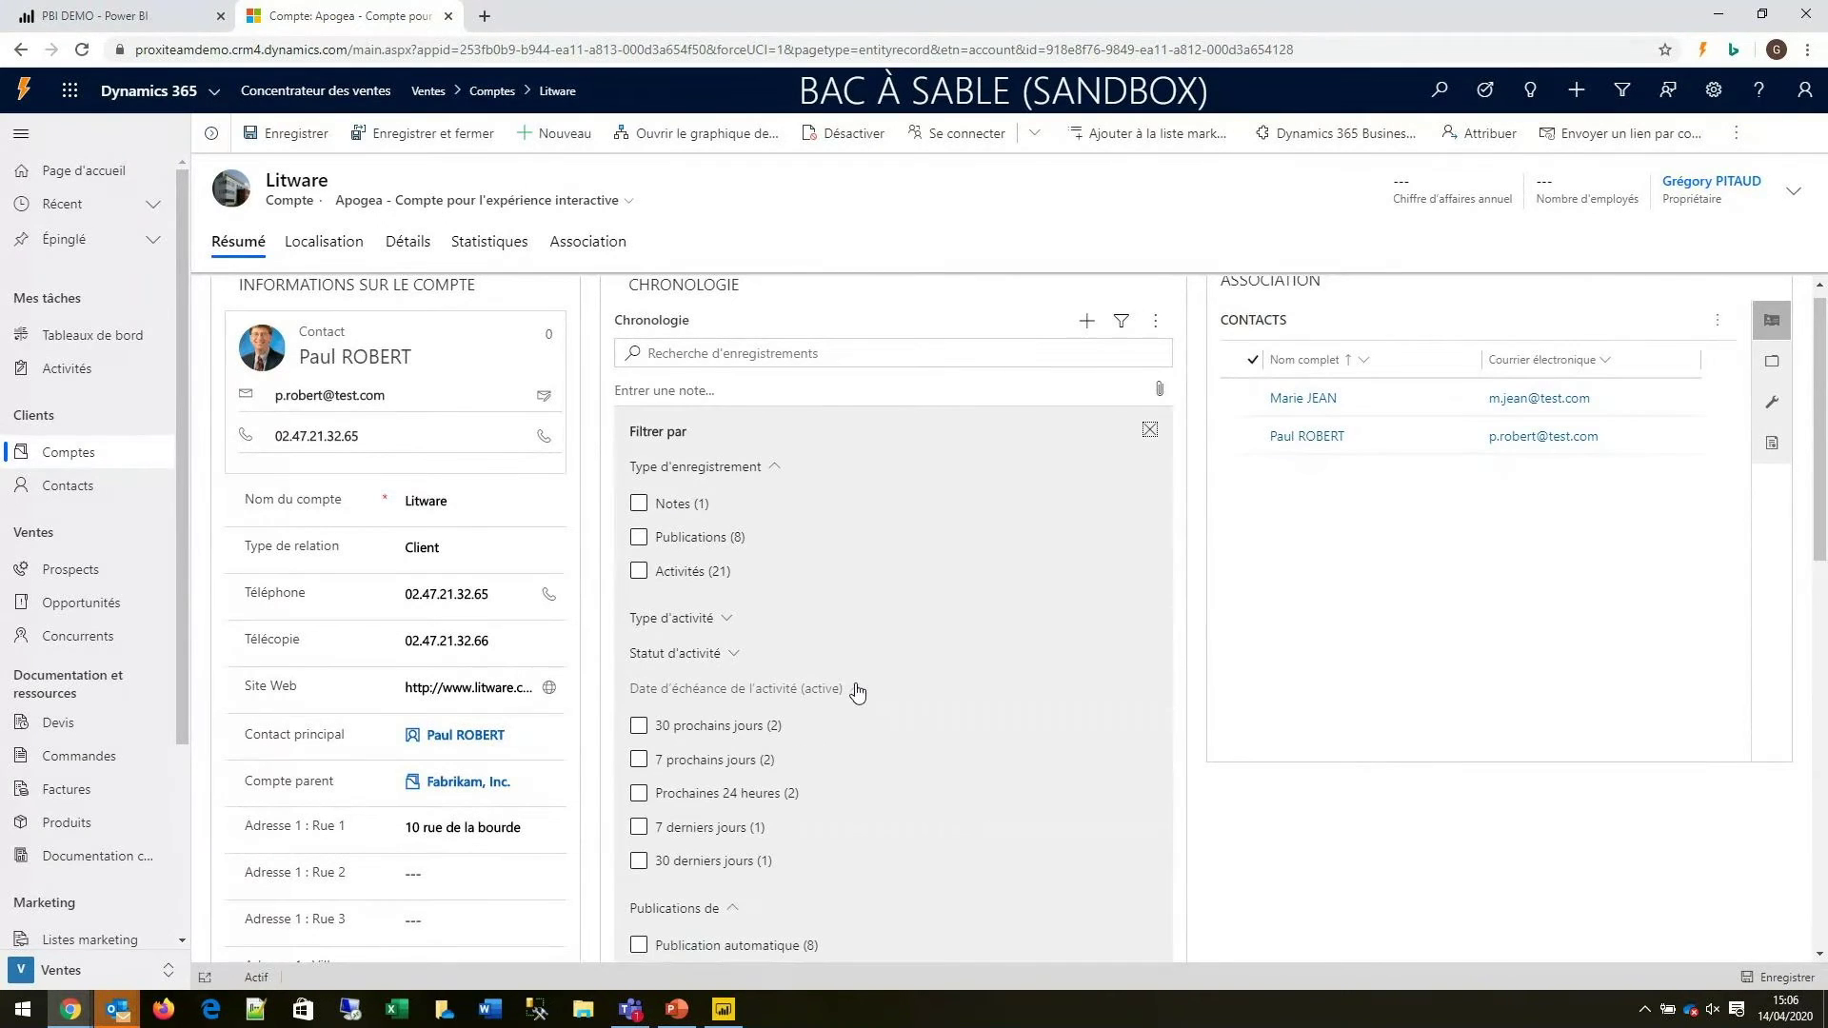
scroll(866, 591, down, 5)
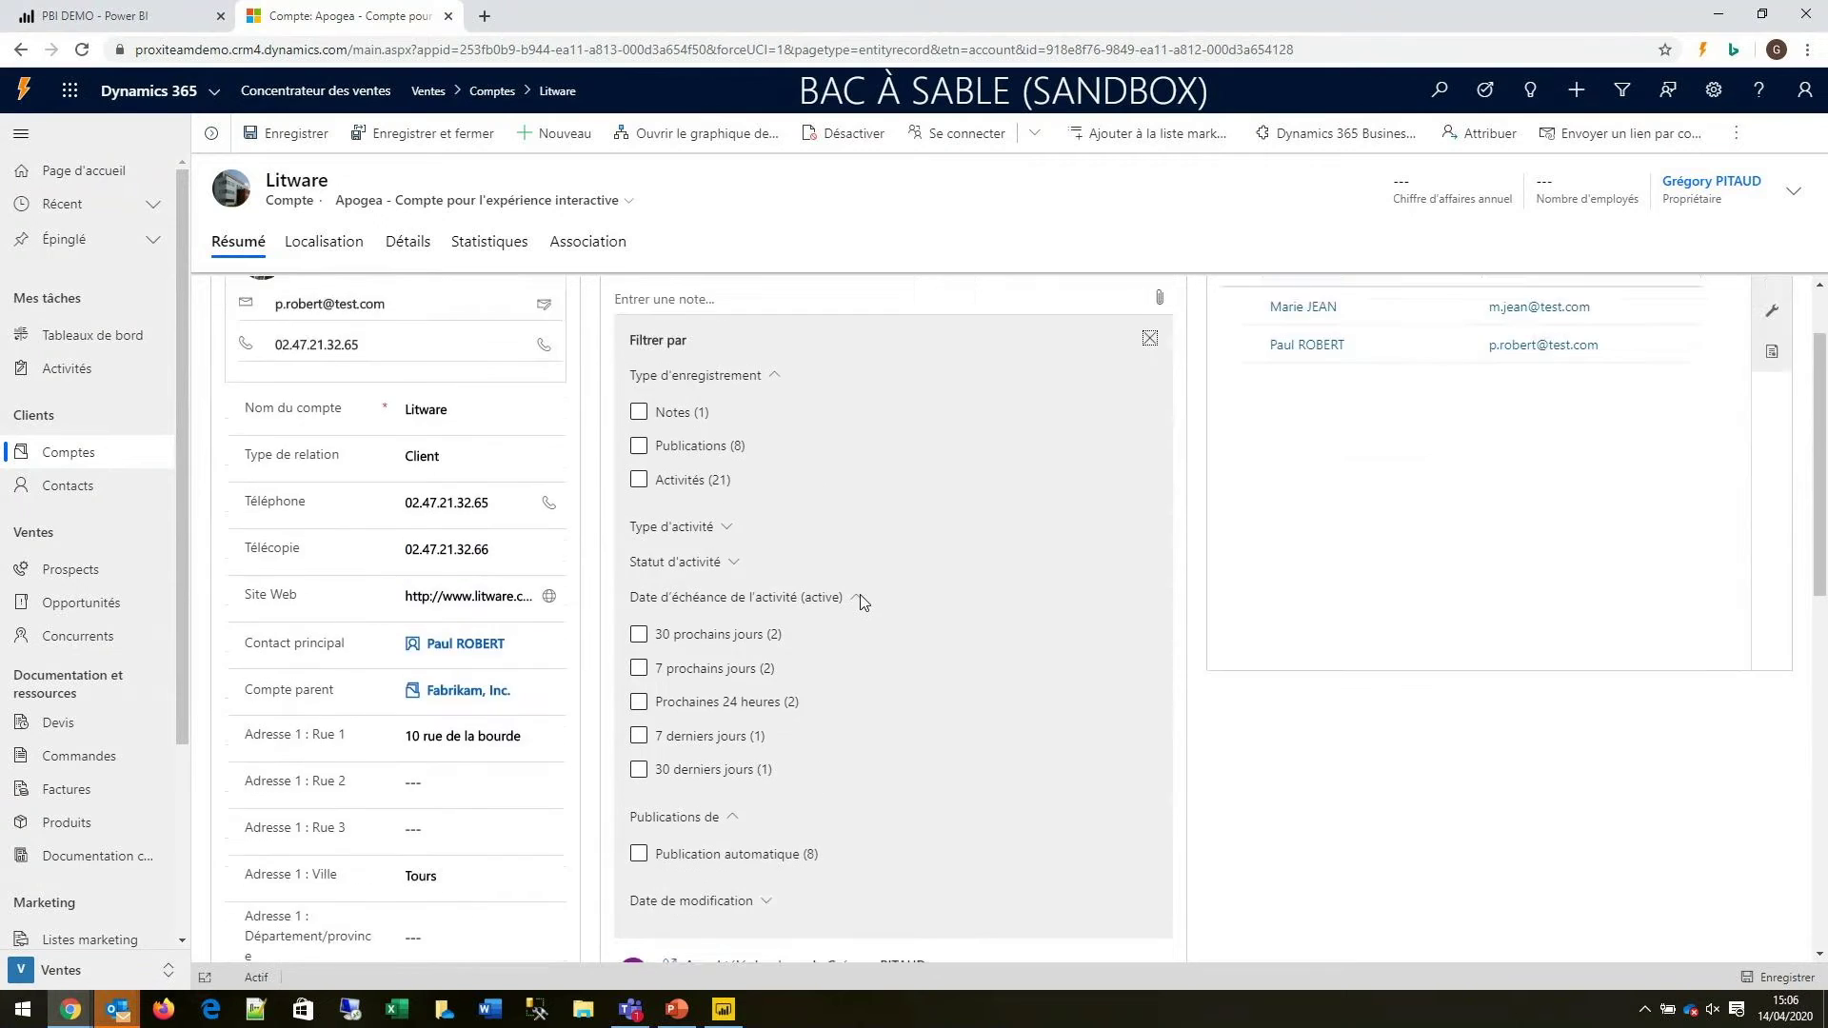
Step: Close the timeline filter options and open the "RDV de présentation de l'offre V2" appointment from Litware's timeline
scroll(854, 604, up, 5)
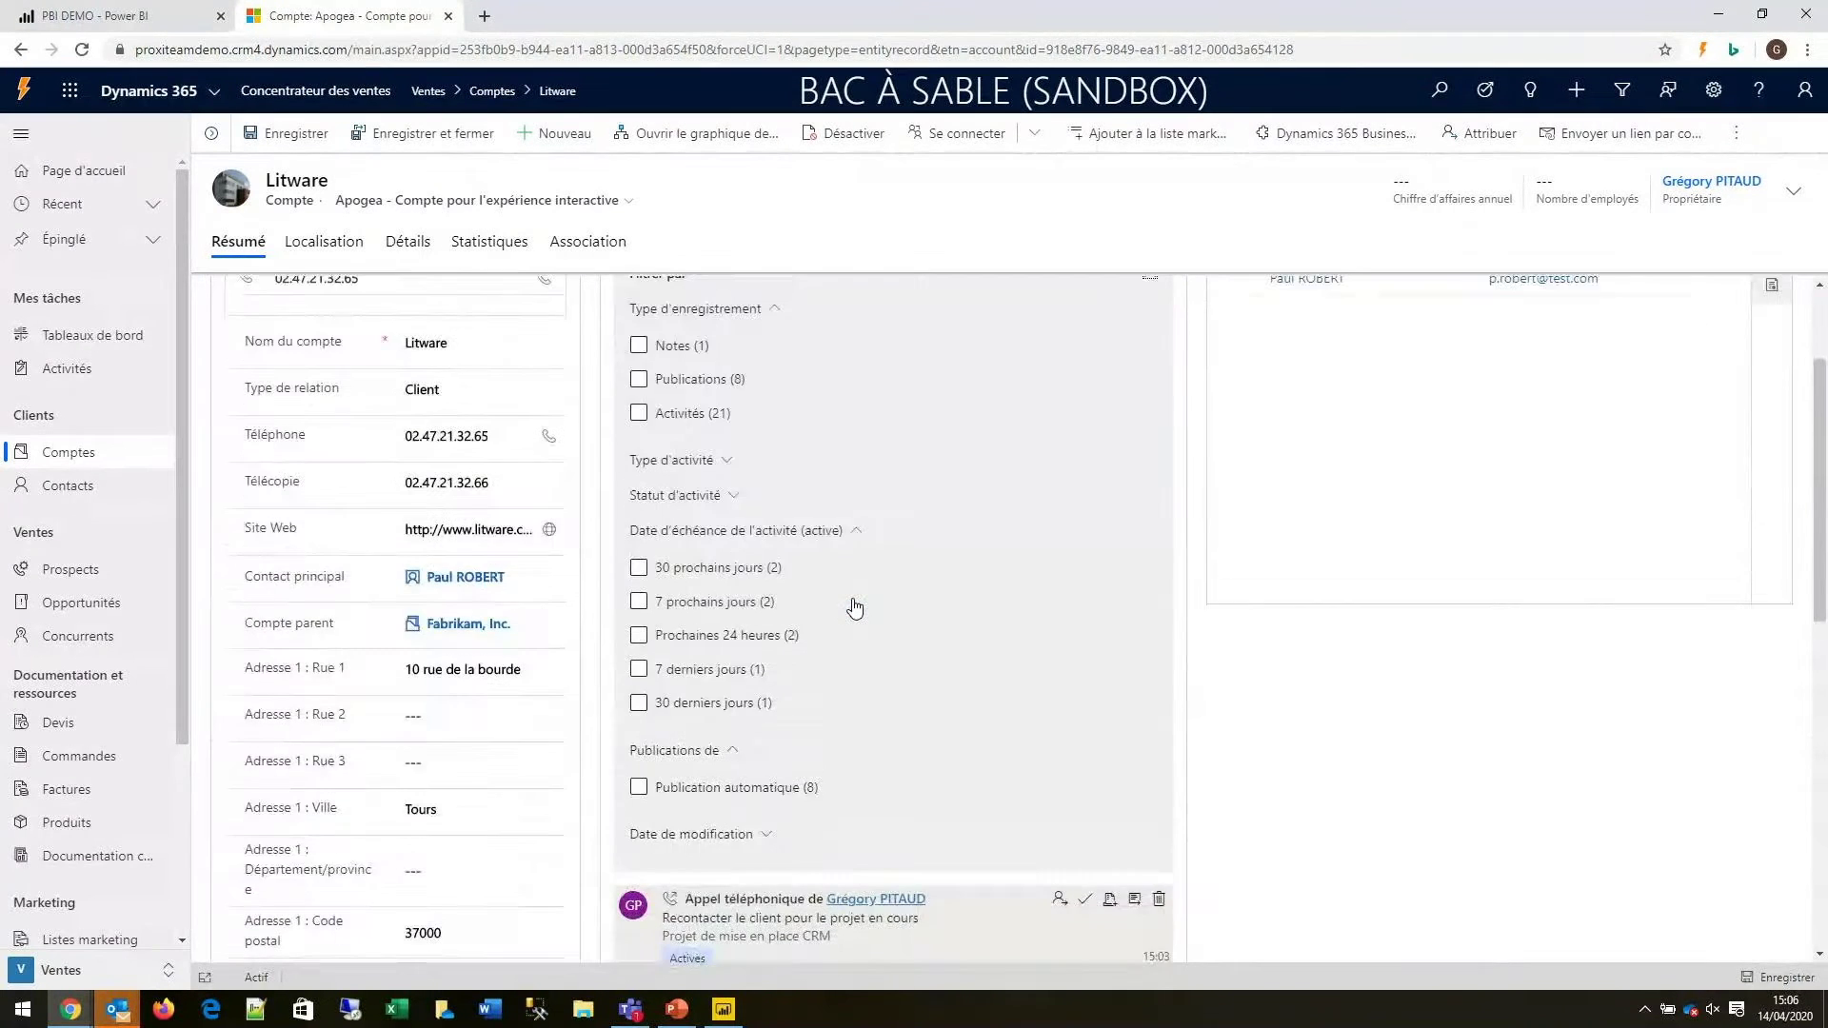
click(1151, 449)
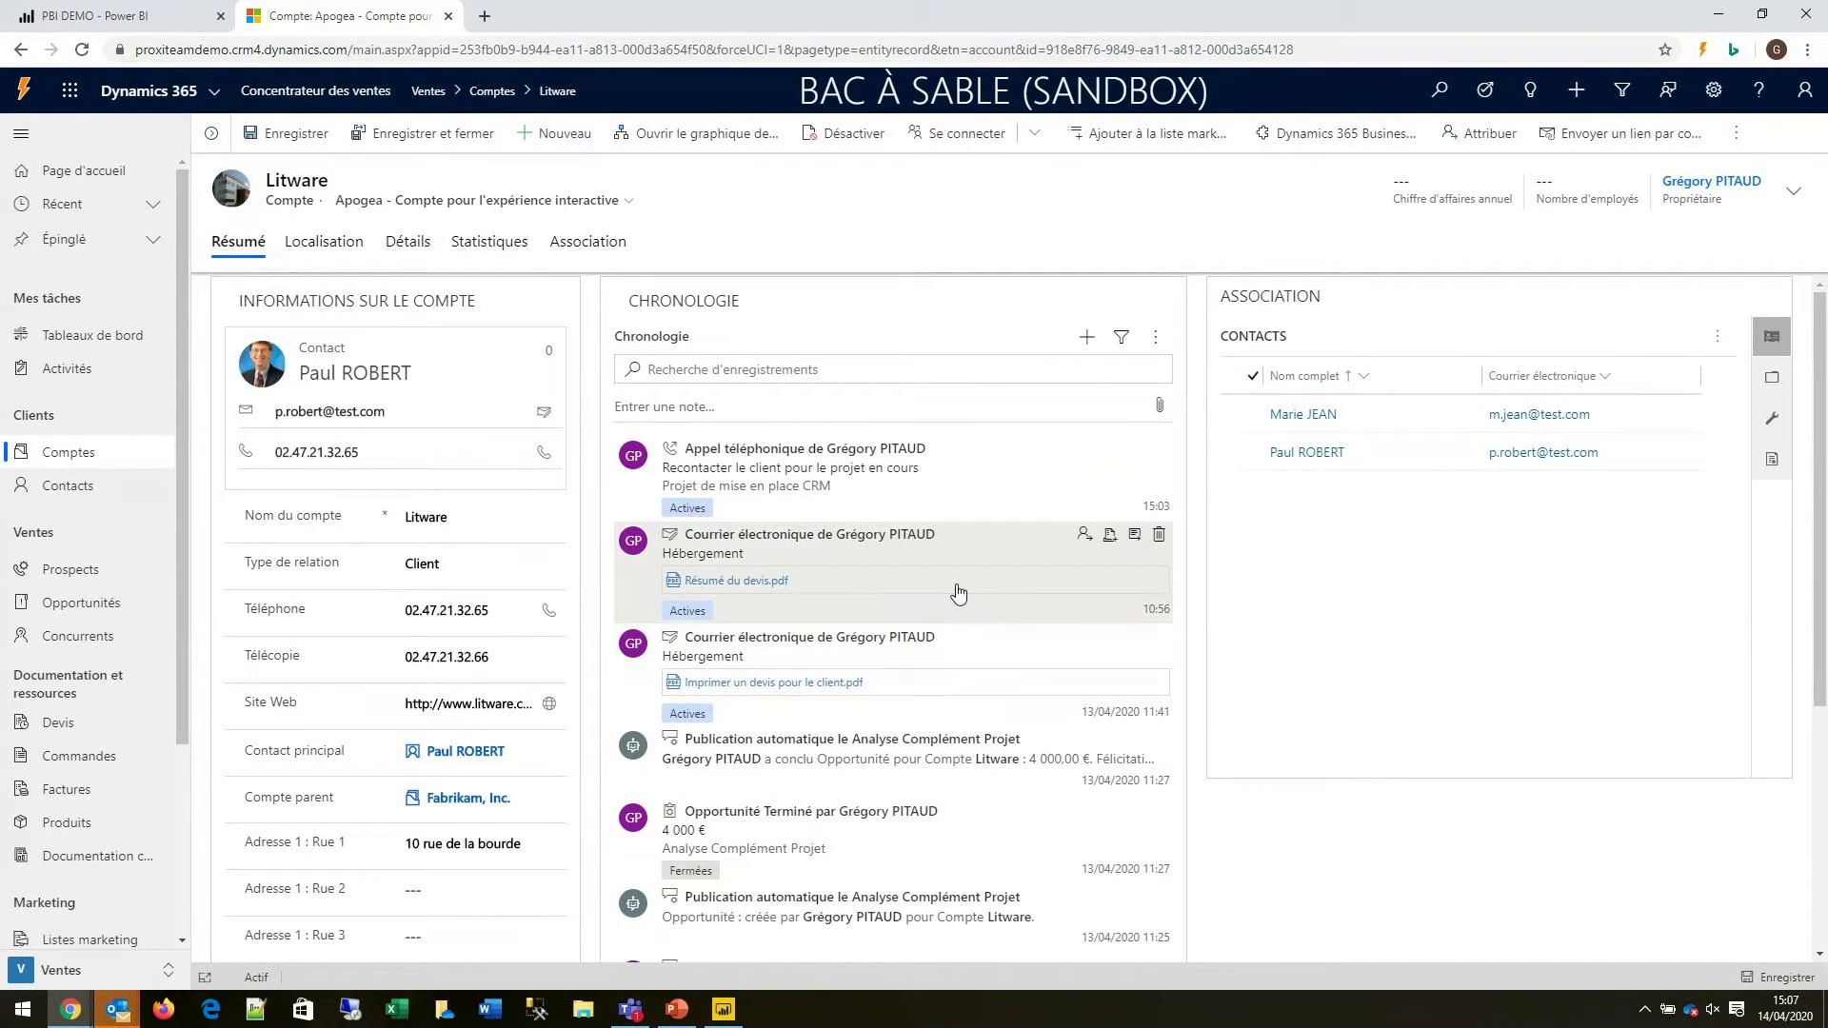
scroll(958, 593, down, 4)
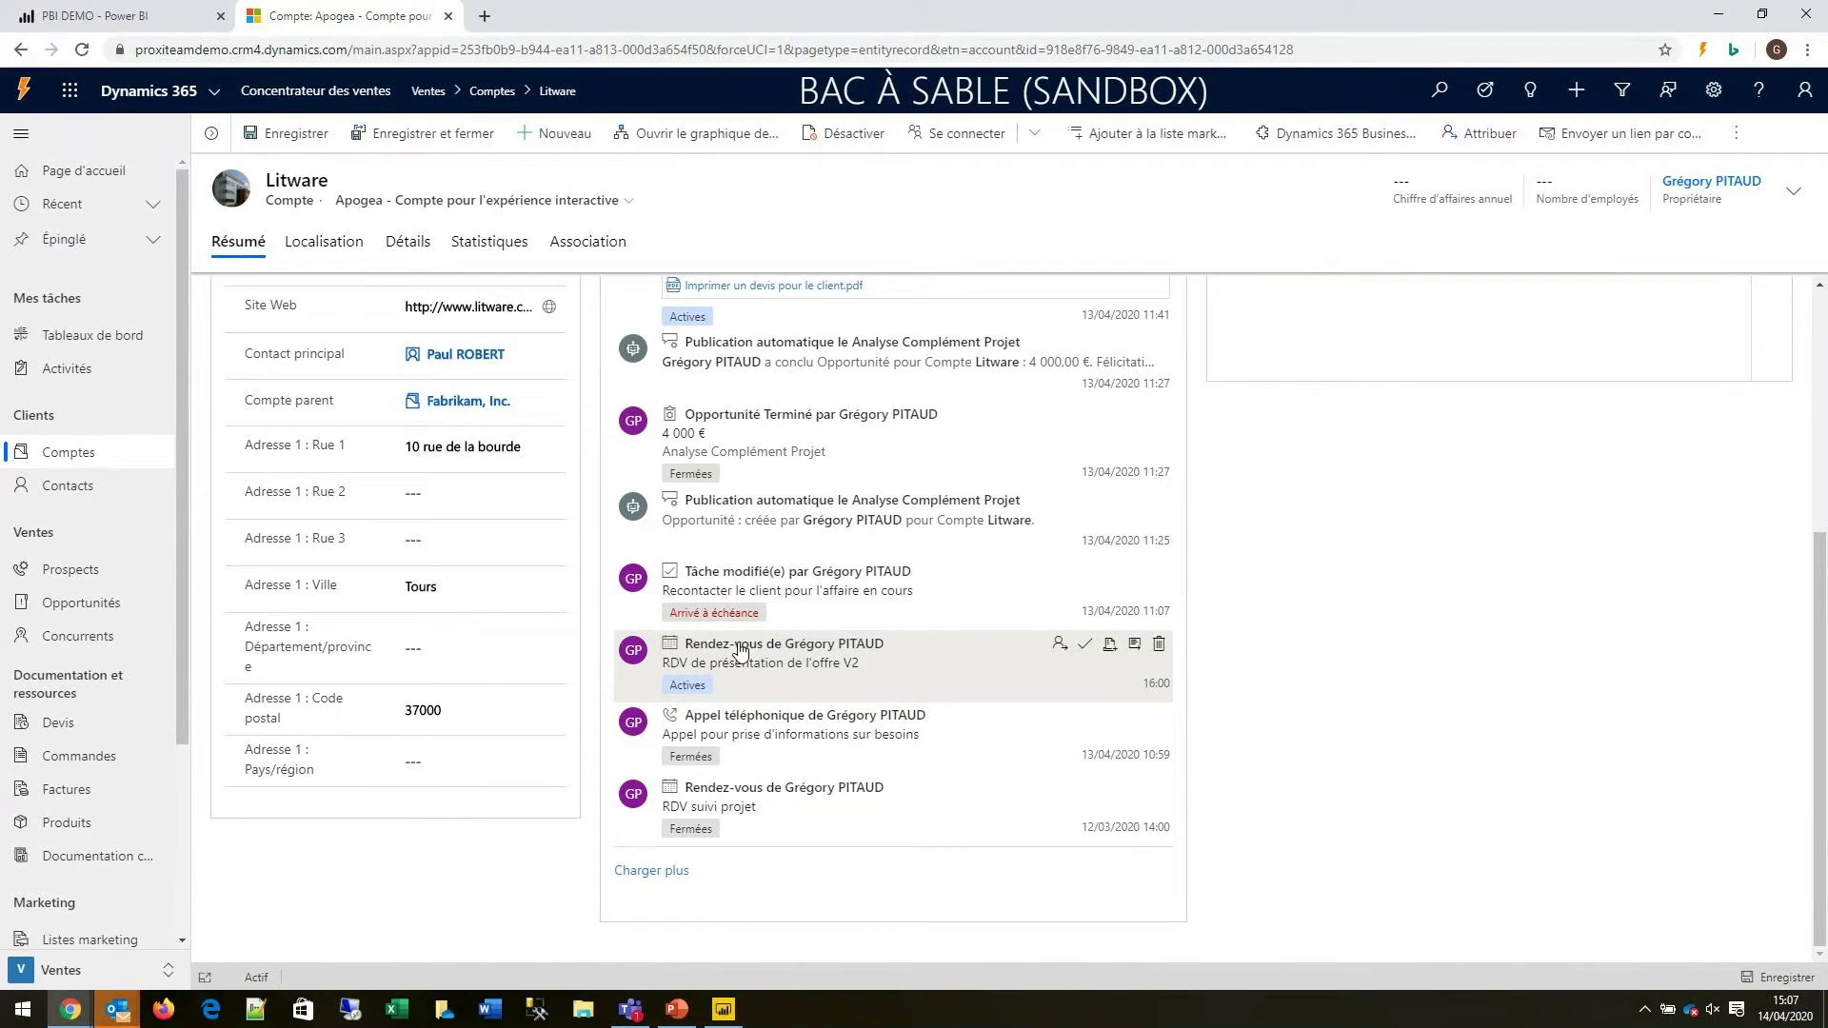
click(1135, 647)
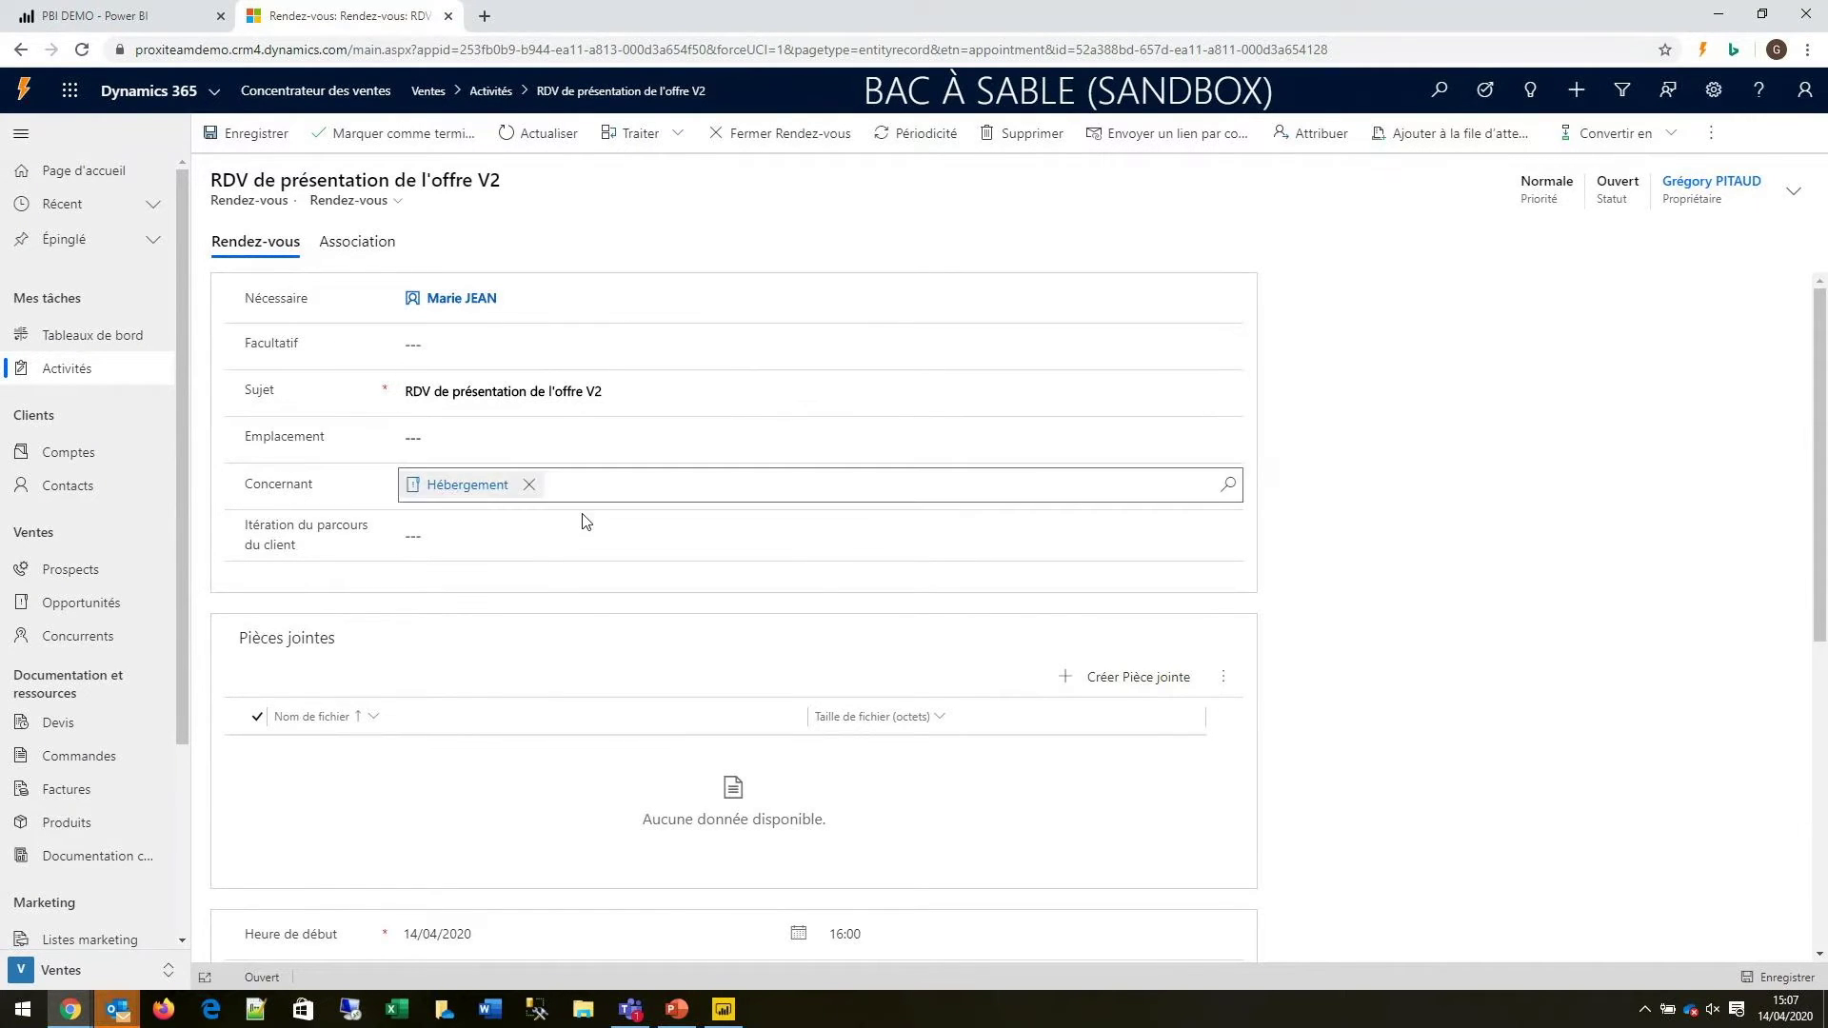
Step: Set the appointment's description to "informations obtenus" and mark the appointment as completed
scroll(585, 634, down, 3)
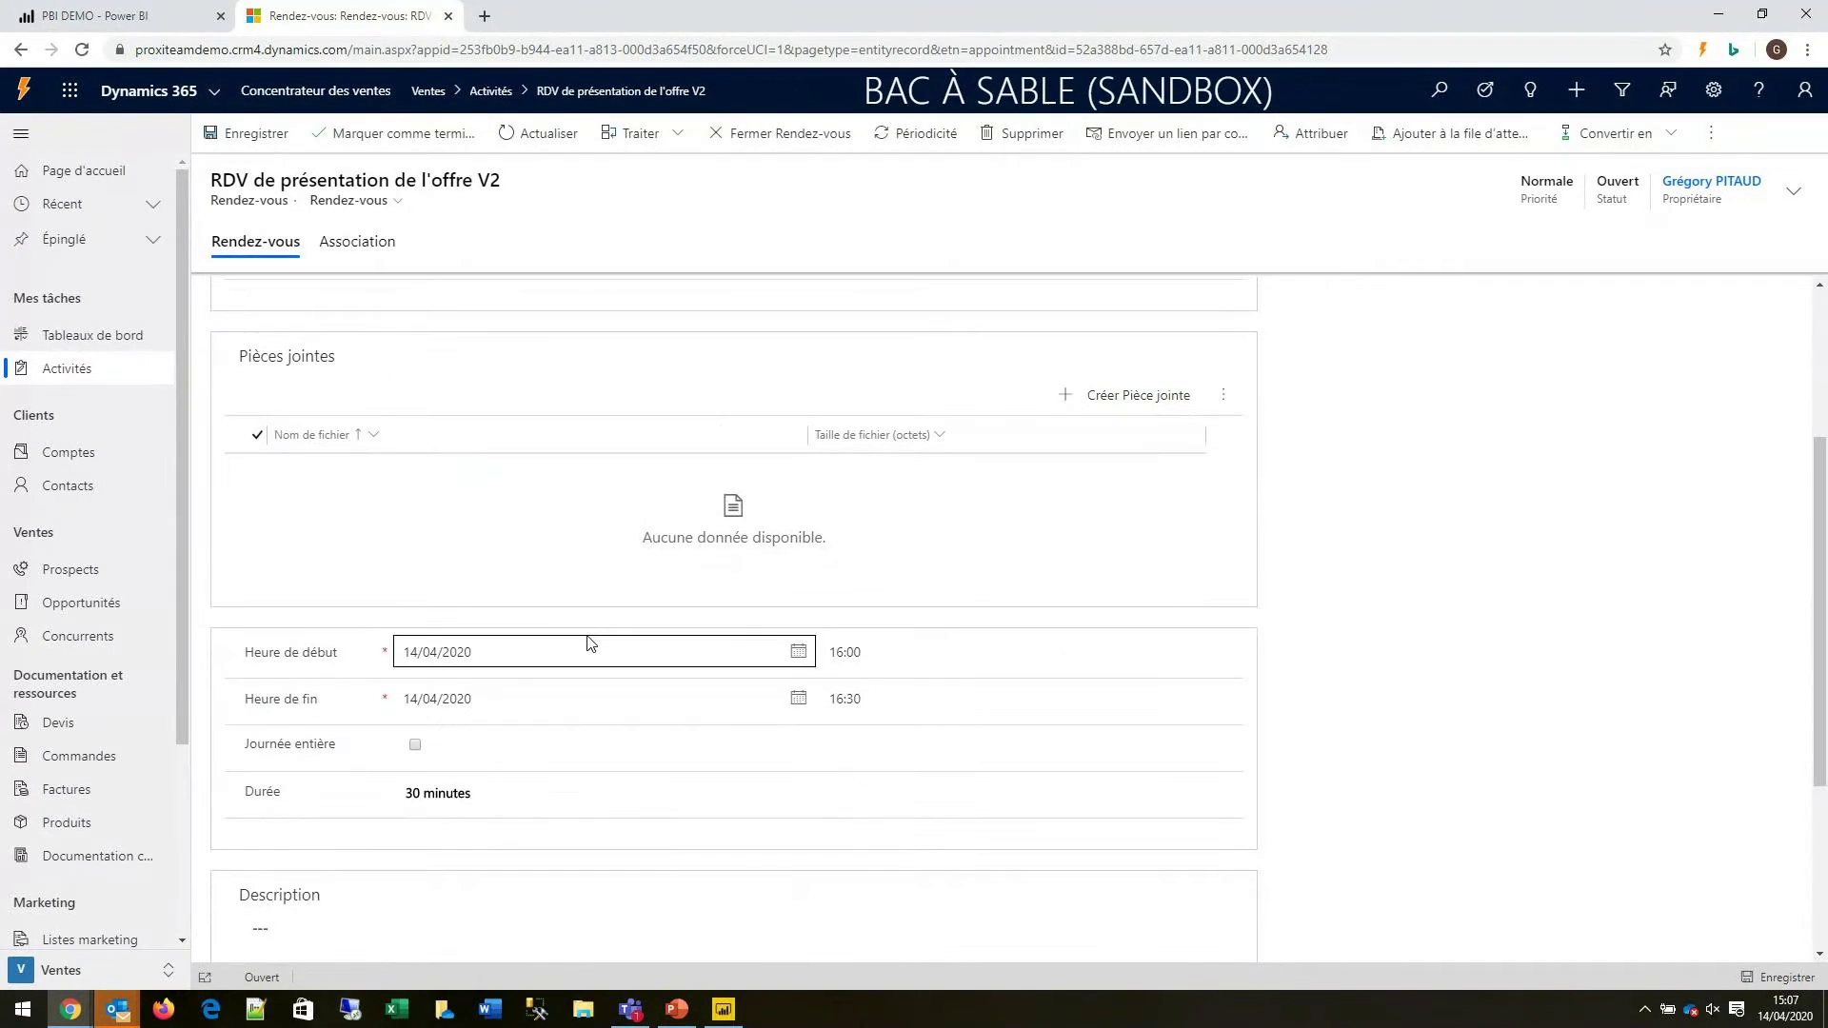
scroll(588, 639, down, 3)
click(469, 643)
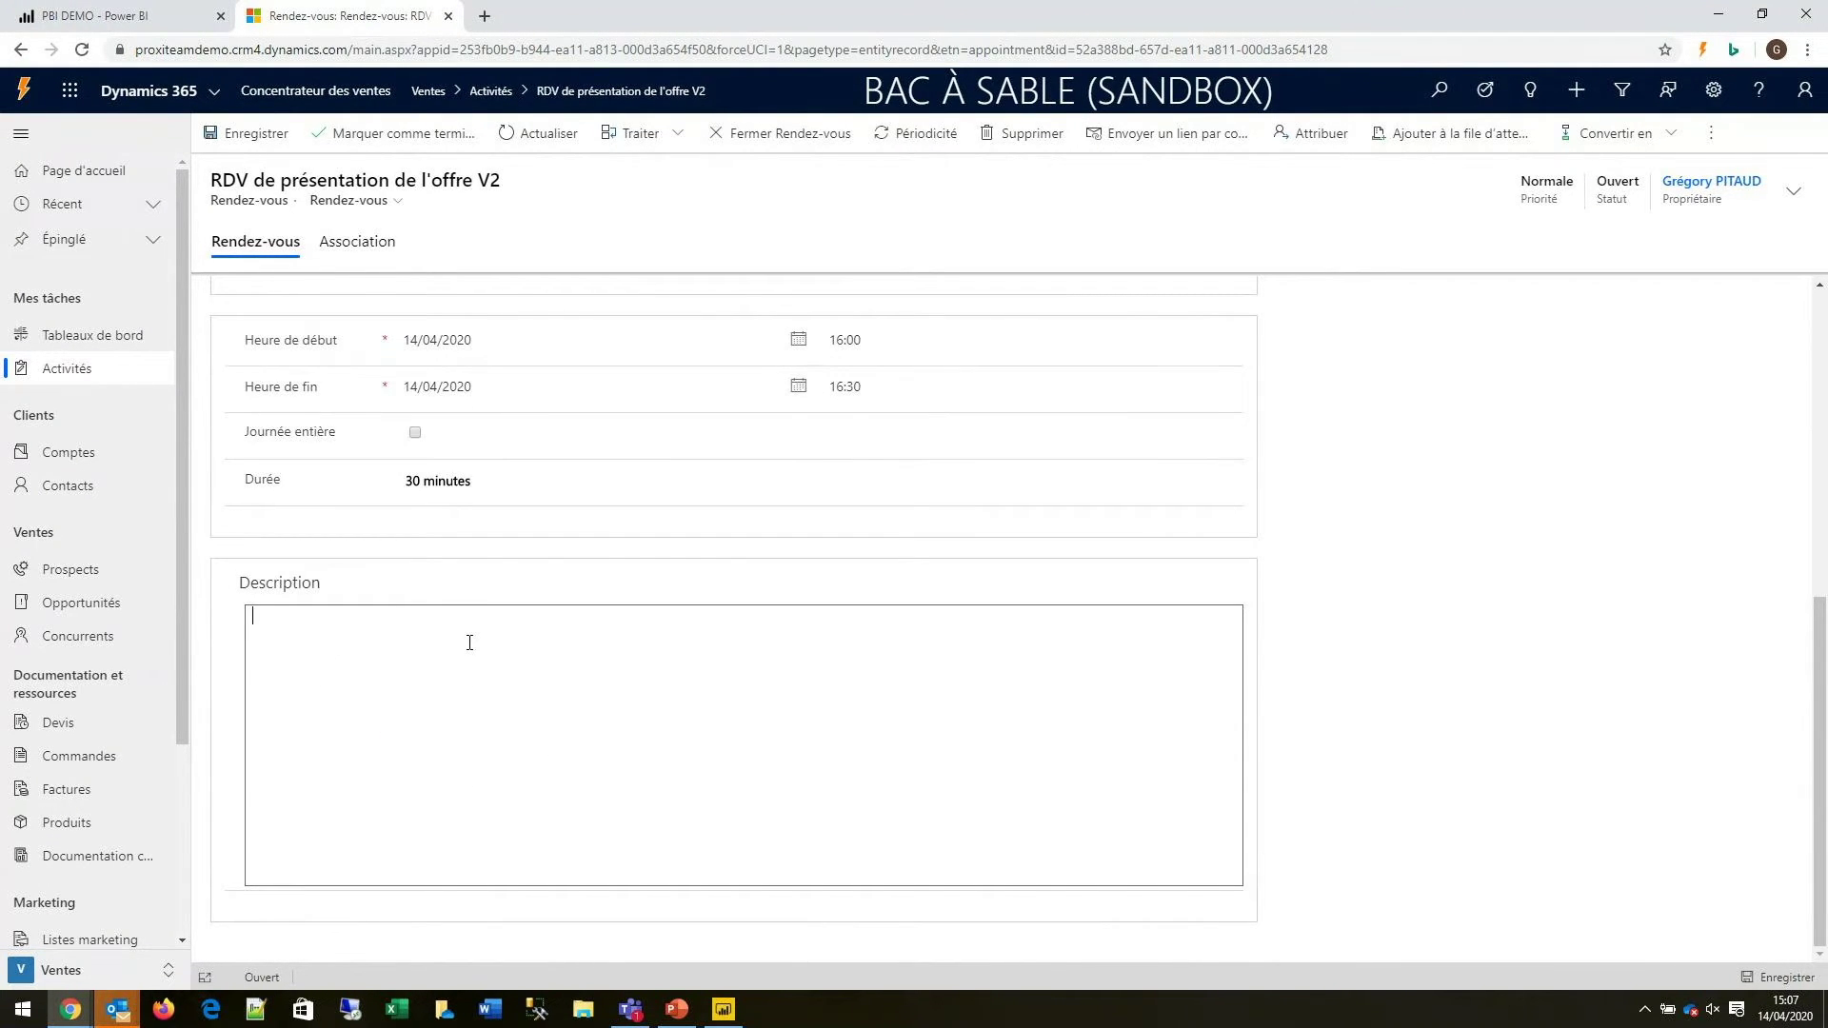
text(inofrmations obtenus)
key(BackSpace)
key(Right)
text(o)
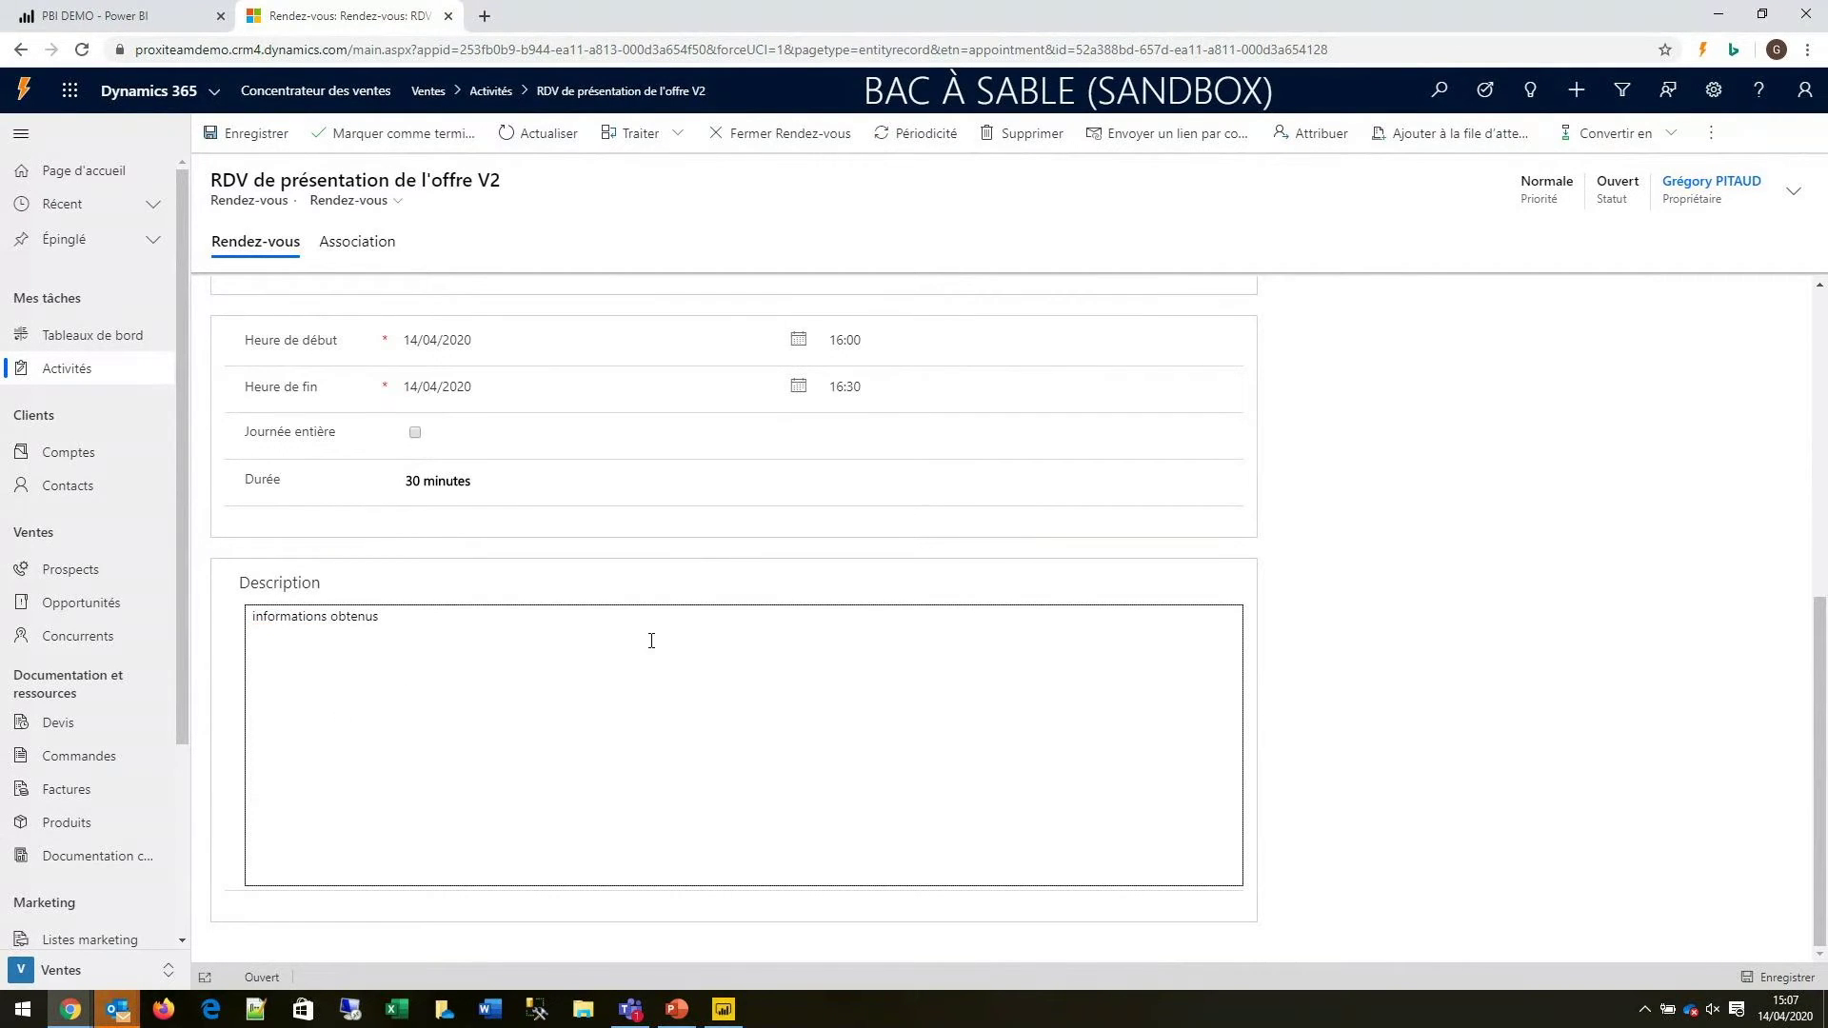
scroll(614, 763, up, 6)
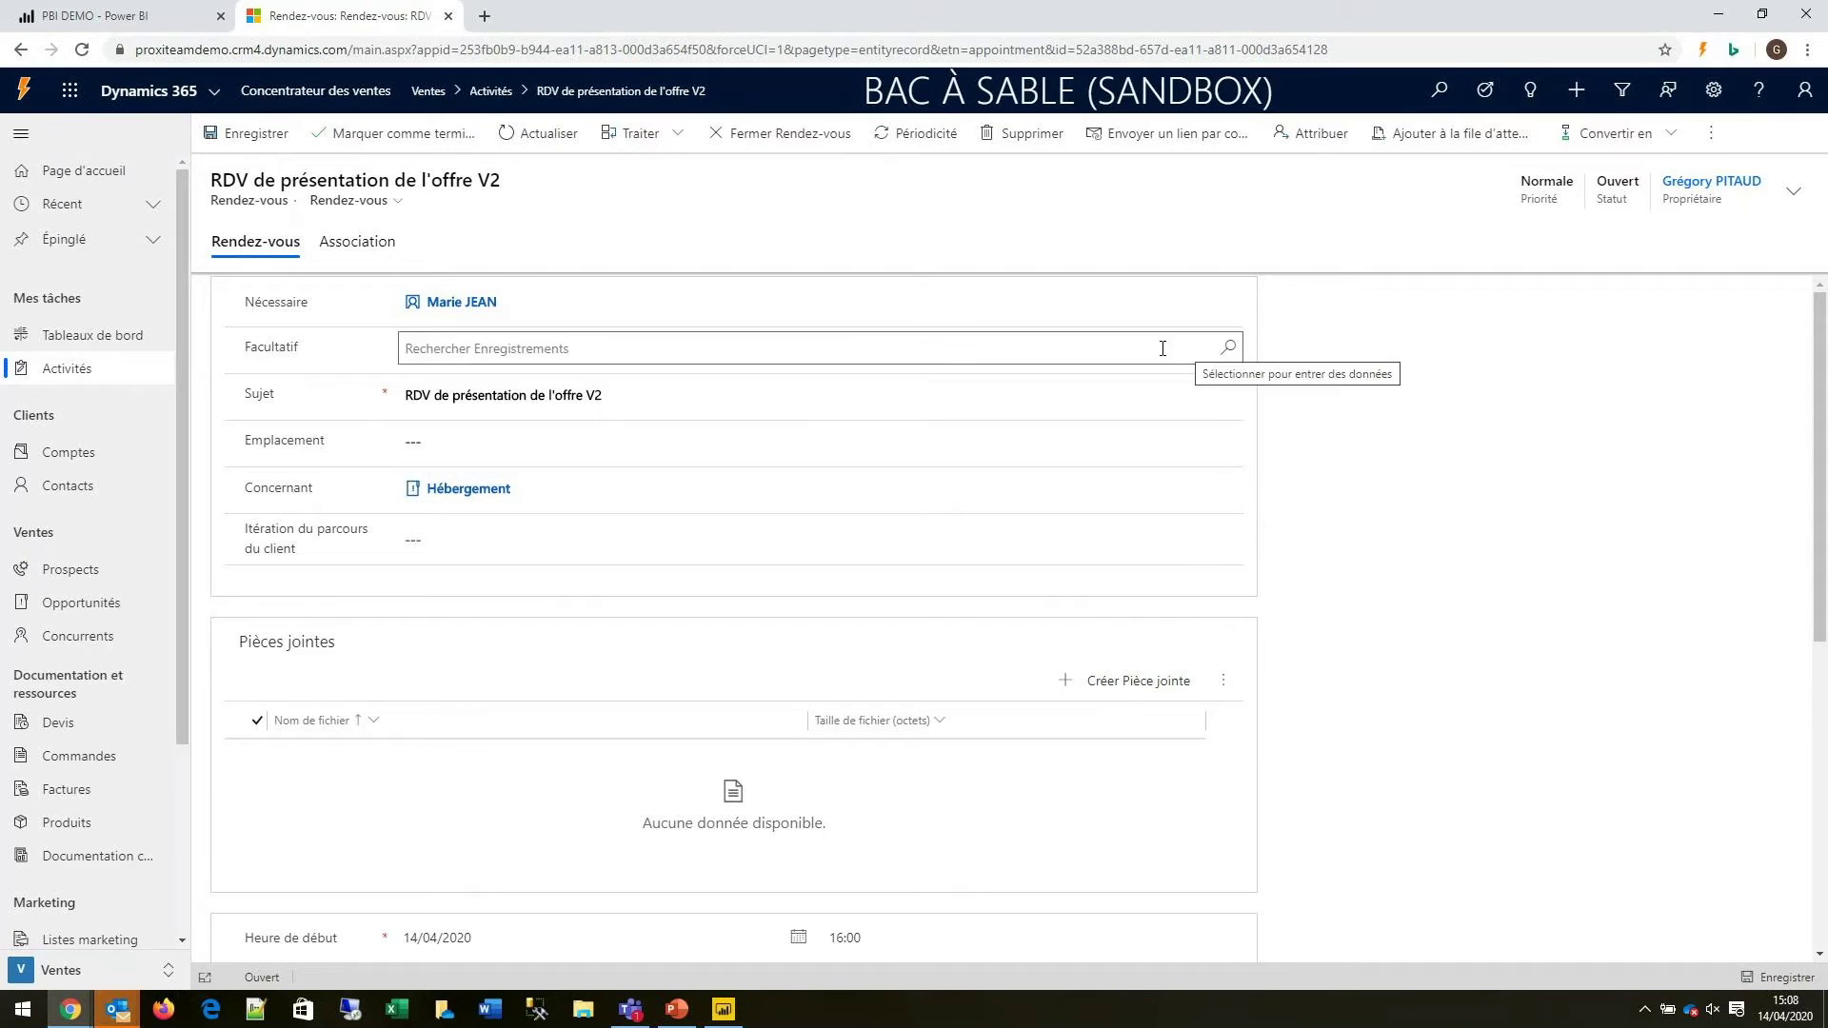
click(394, 138)
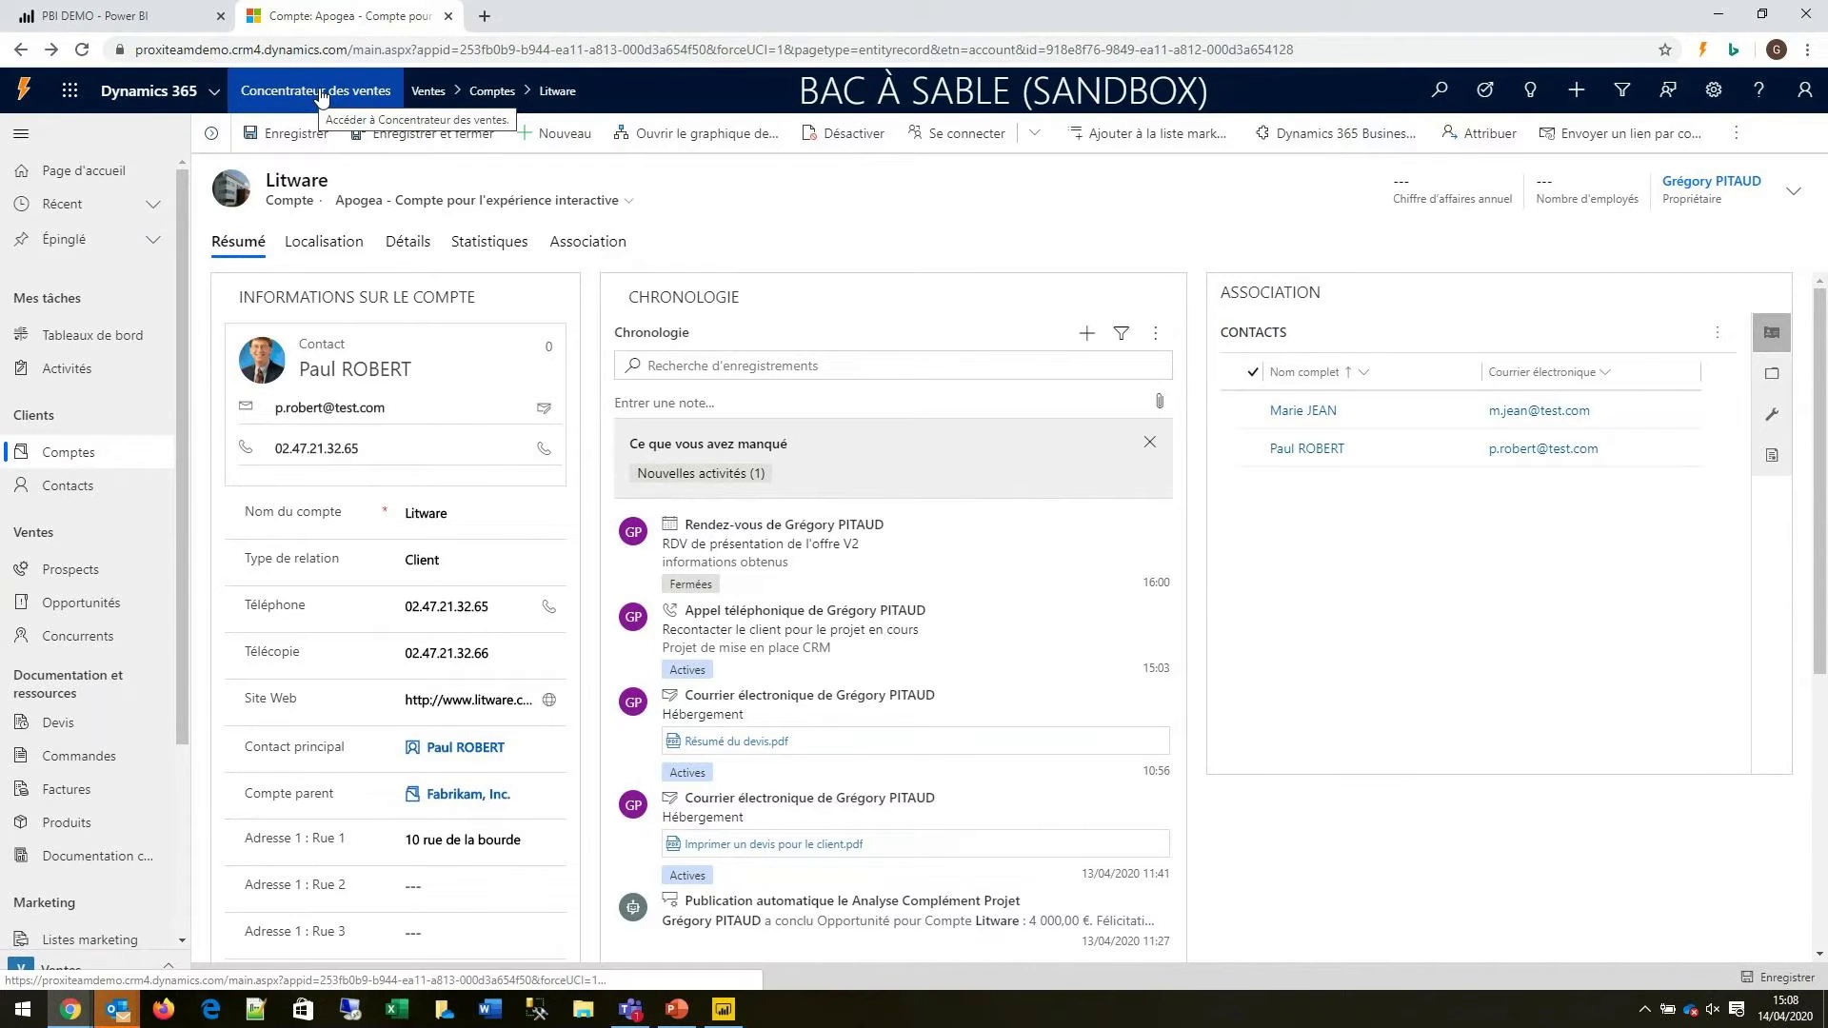
Step: Open the home page and examine the sales activity dashboard's opportunity and lead charts, notifications and activity list
click(96, 173)
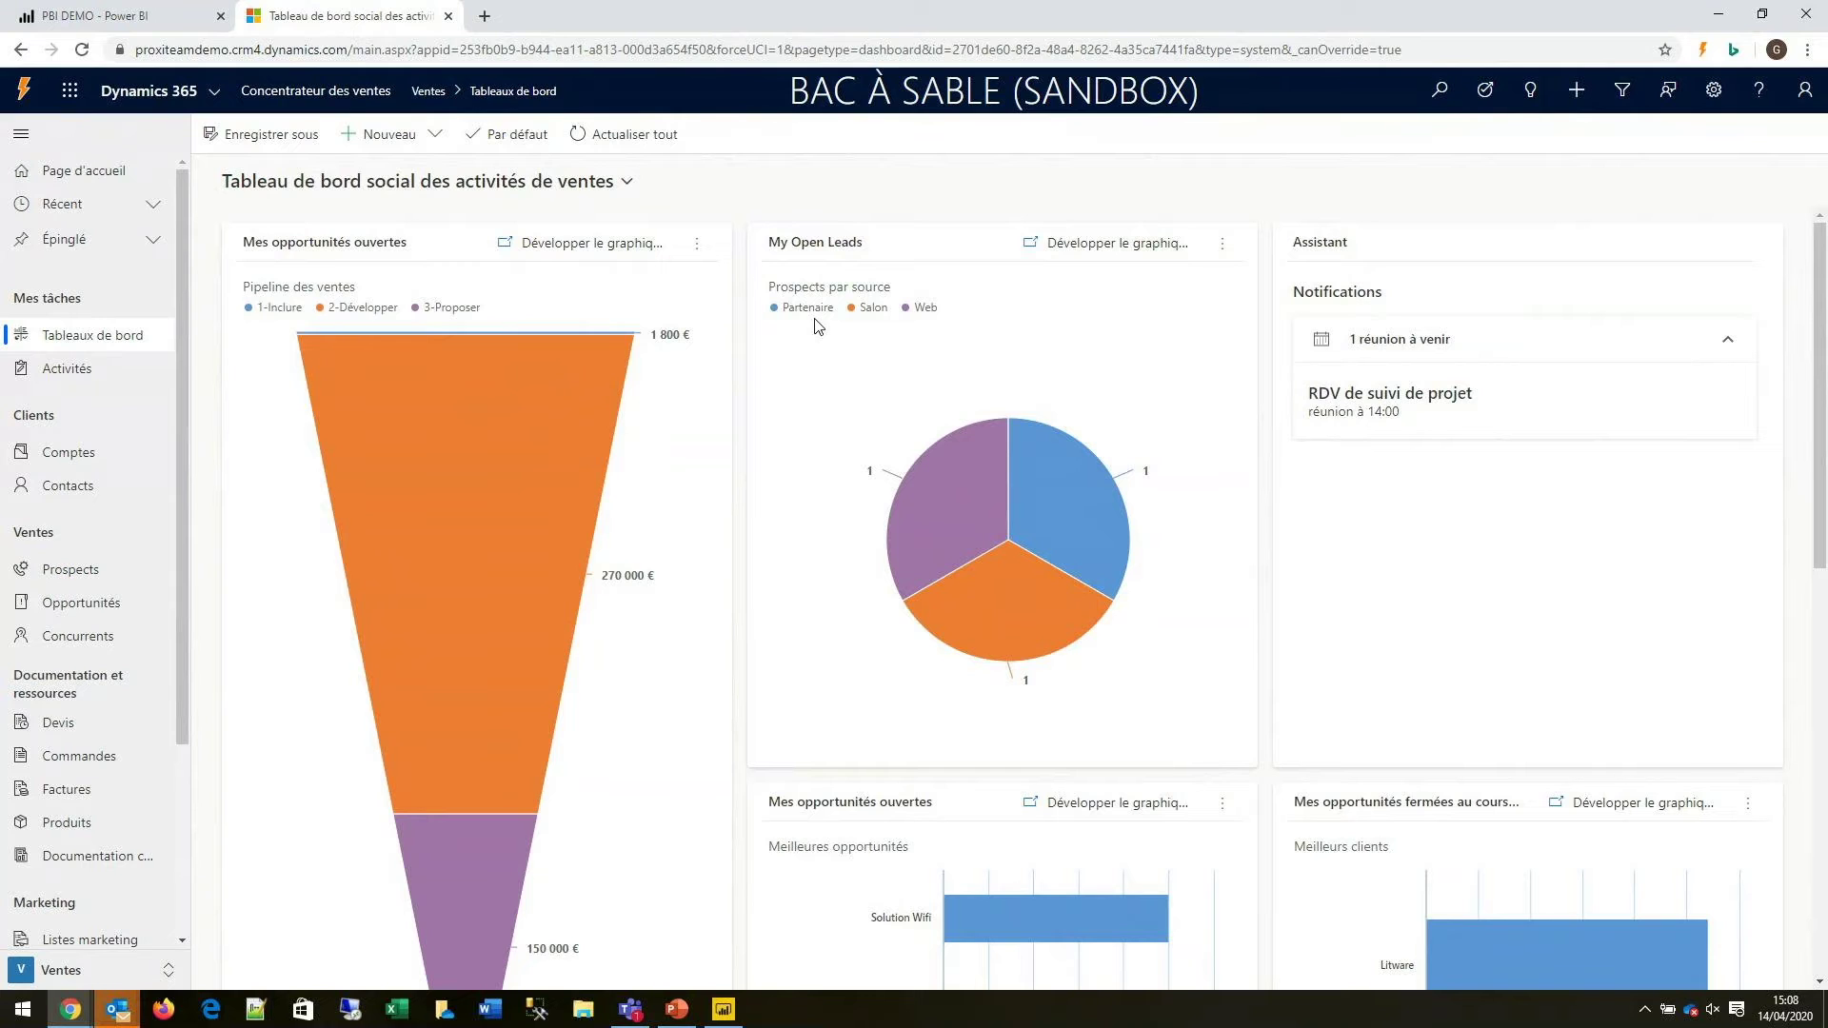
scroll(874, 390, down, 5)
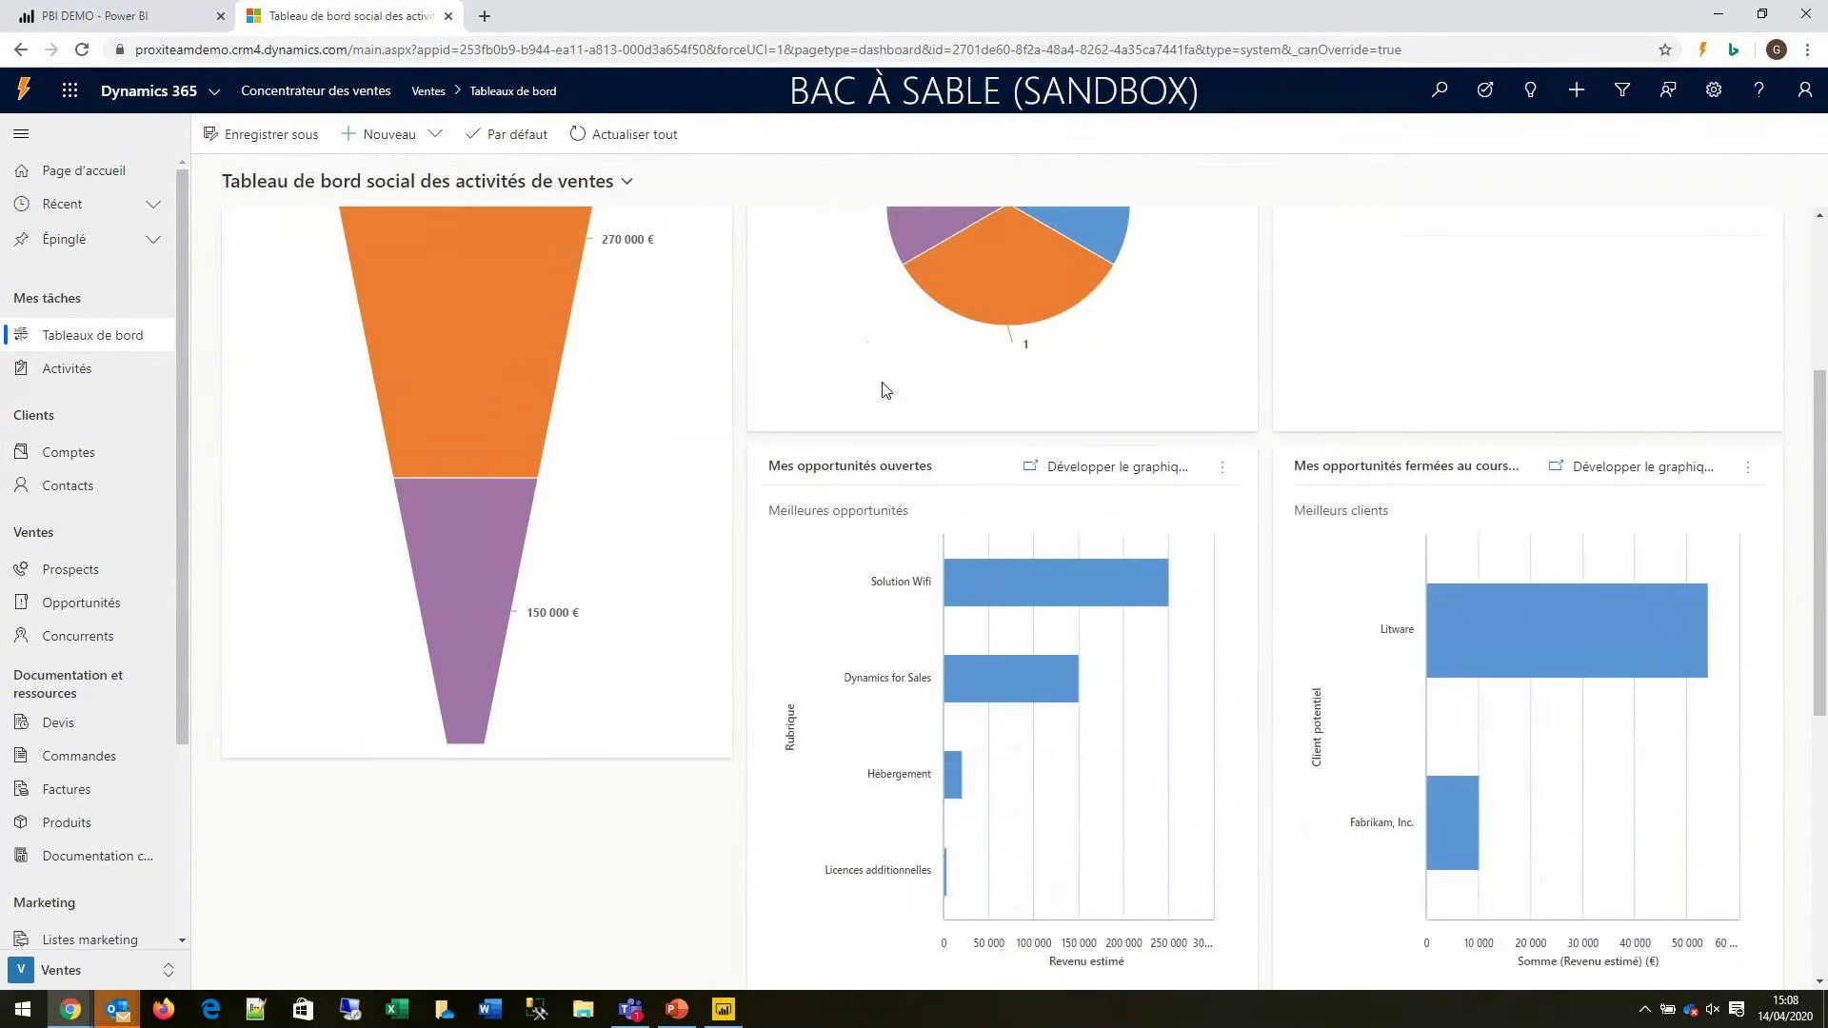
scroll(872, 407, down, 5)
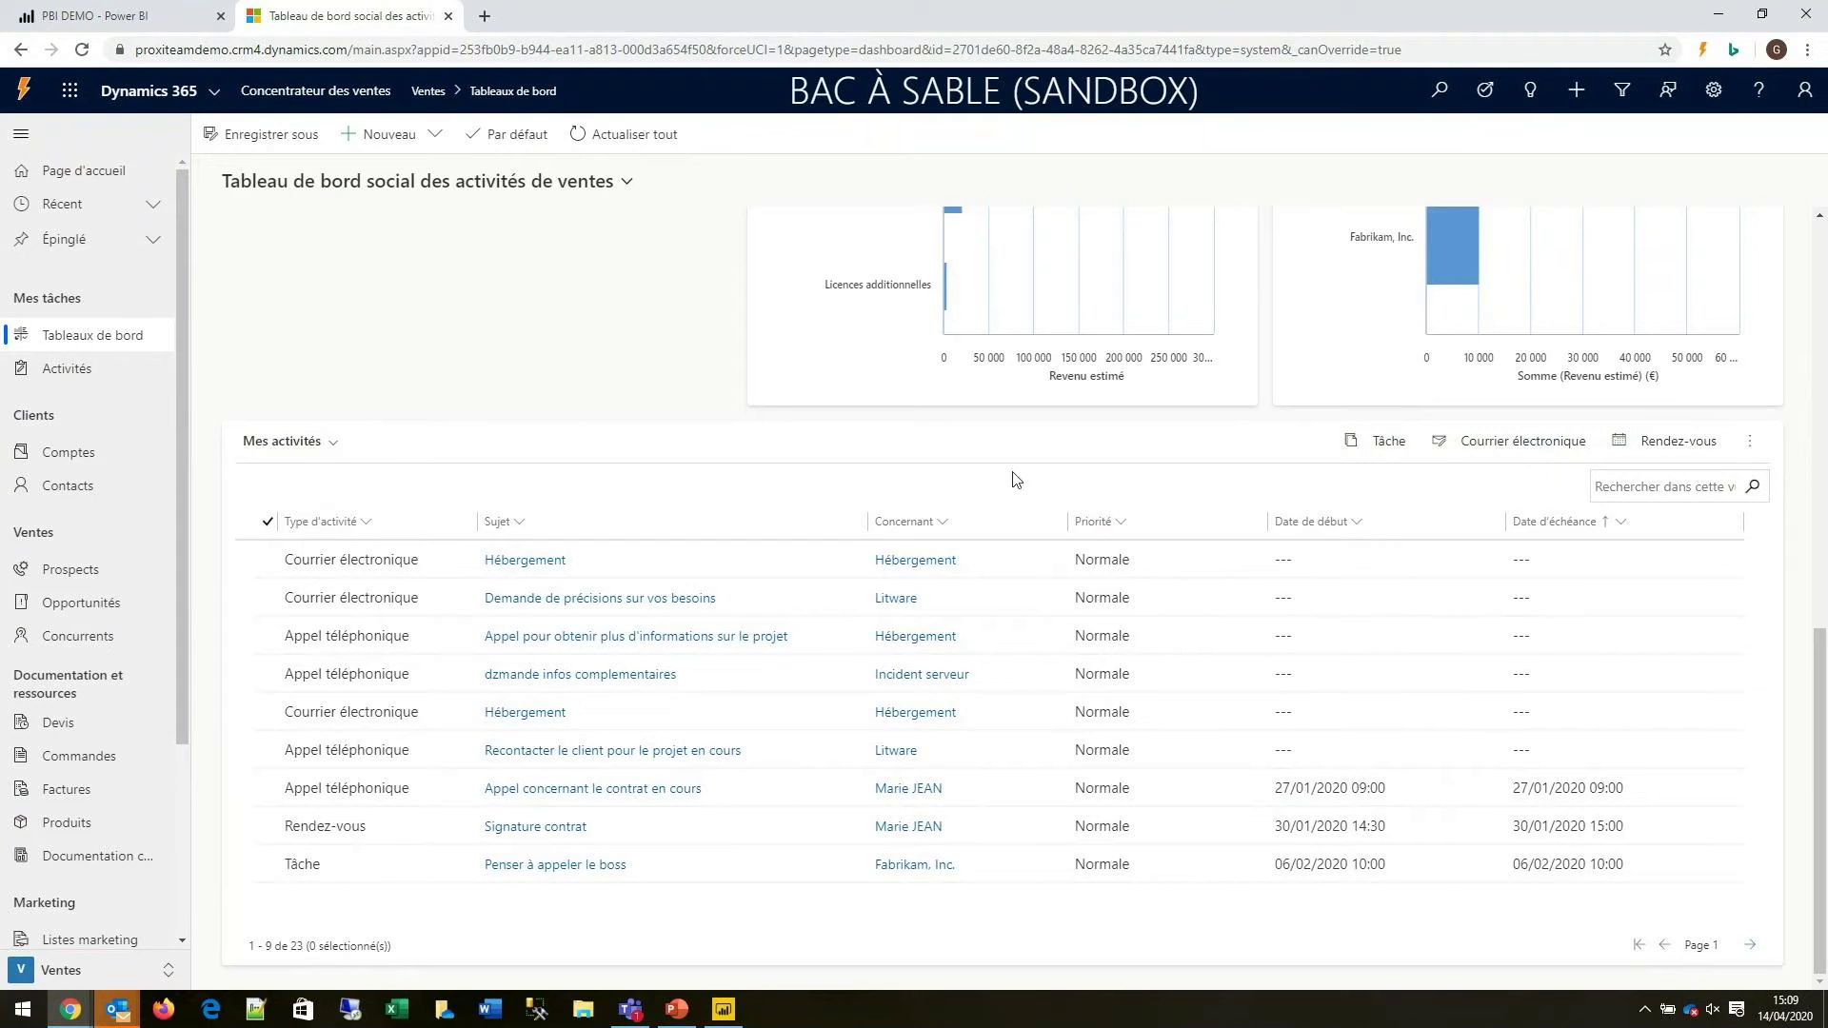
scroll(999, 471, up, 1)
scroll(993, 467, up, 10)
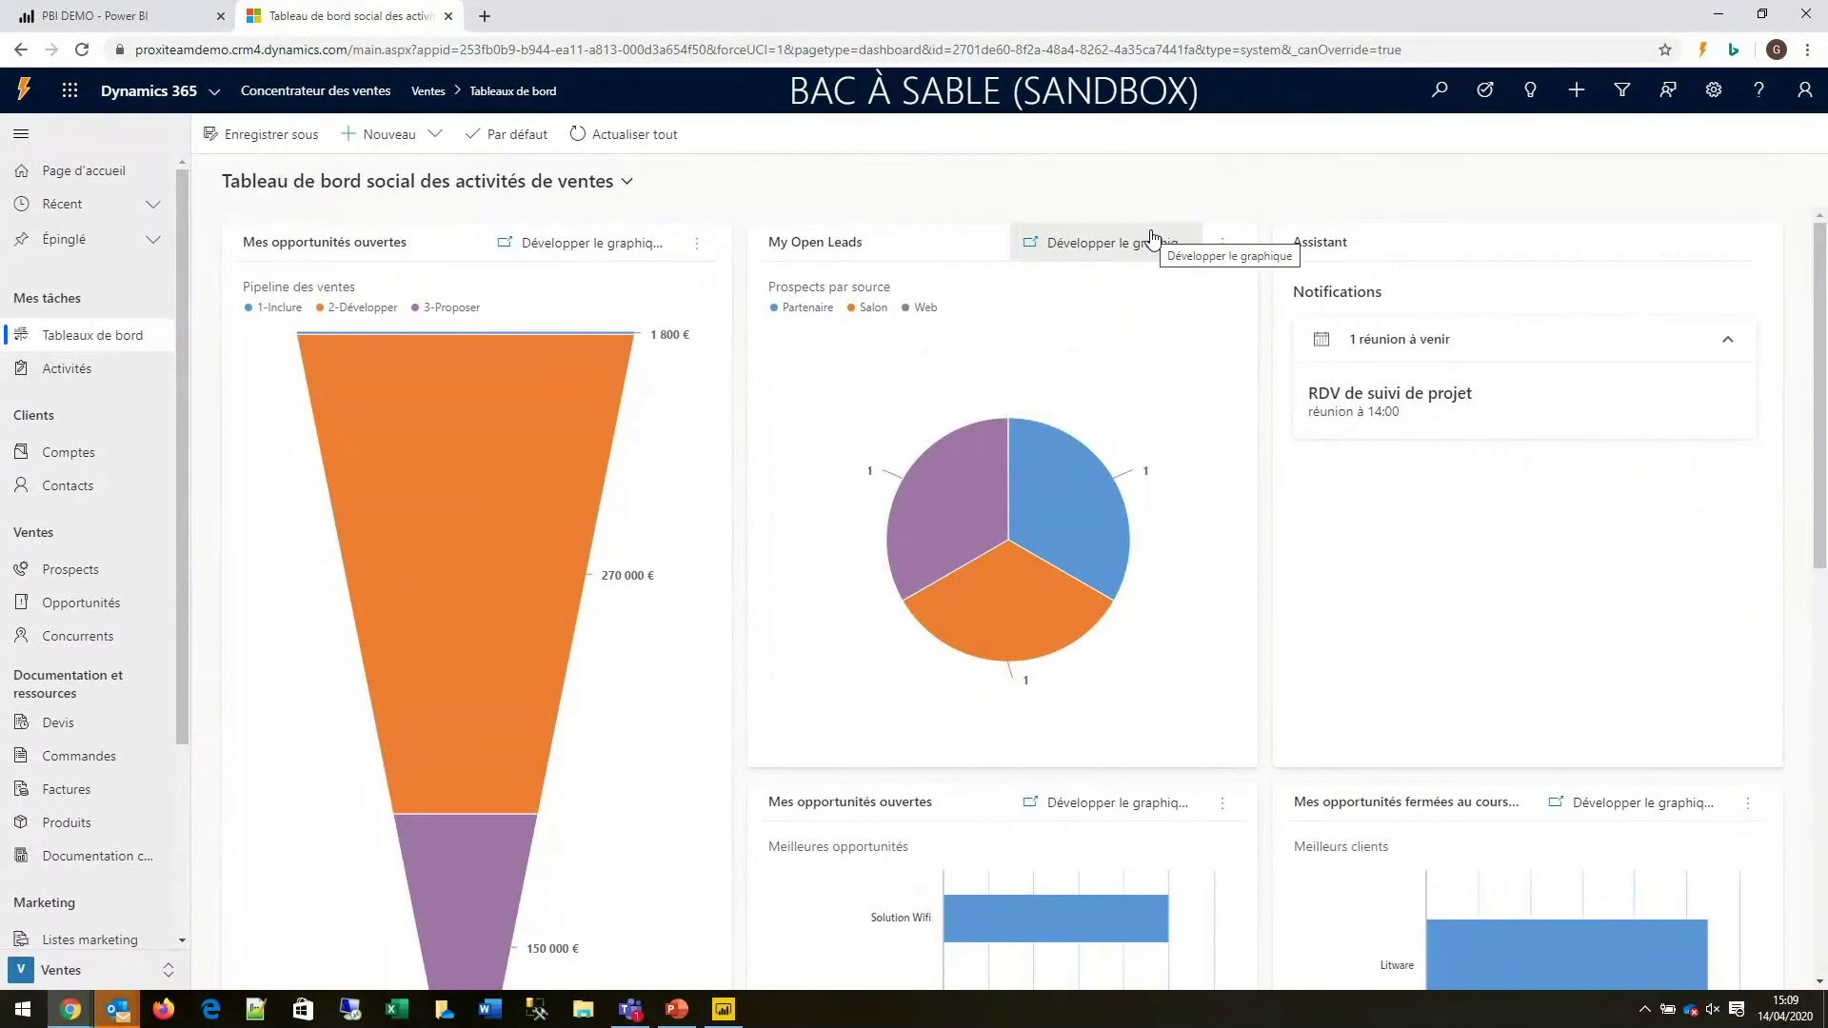
Step: Reopen the Litware account from the active accounts list and preview the primary contact among its associated contacts
click(46, 462)
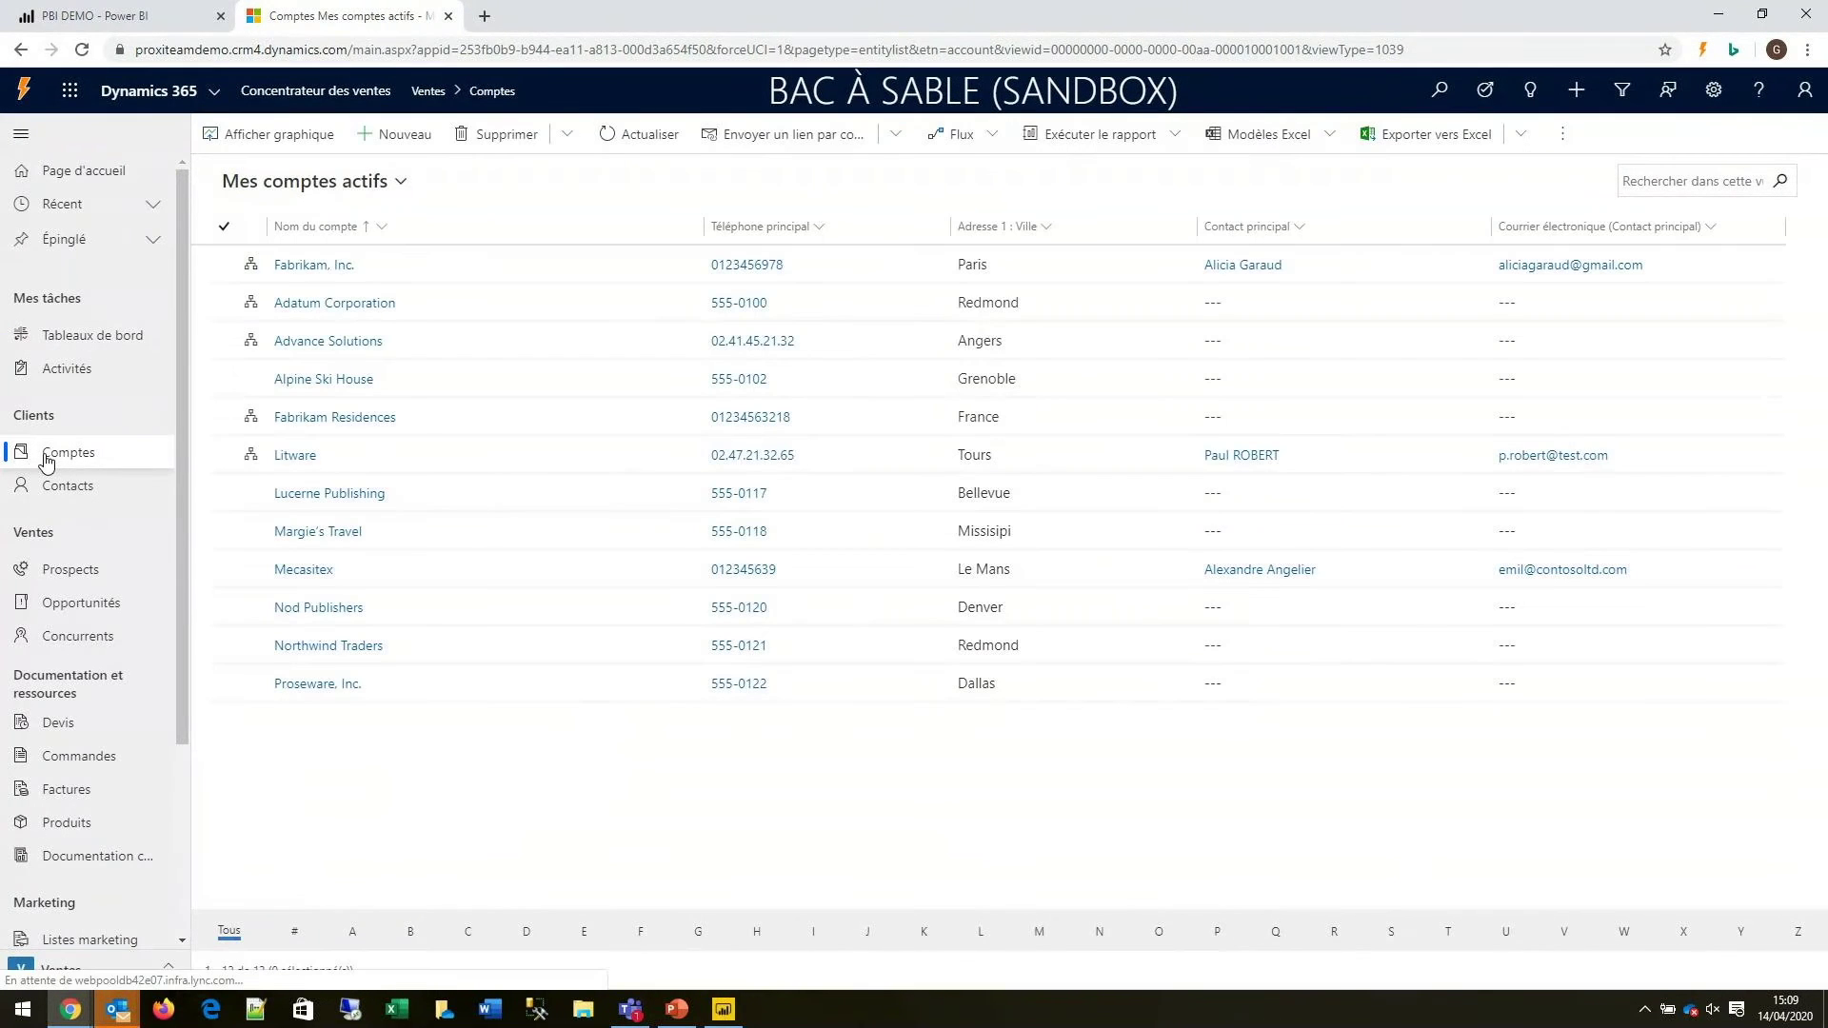
click(302, 455)
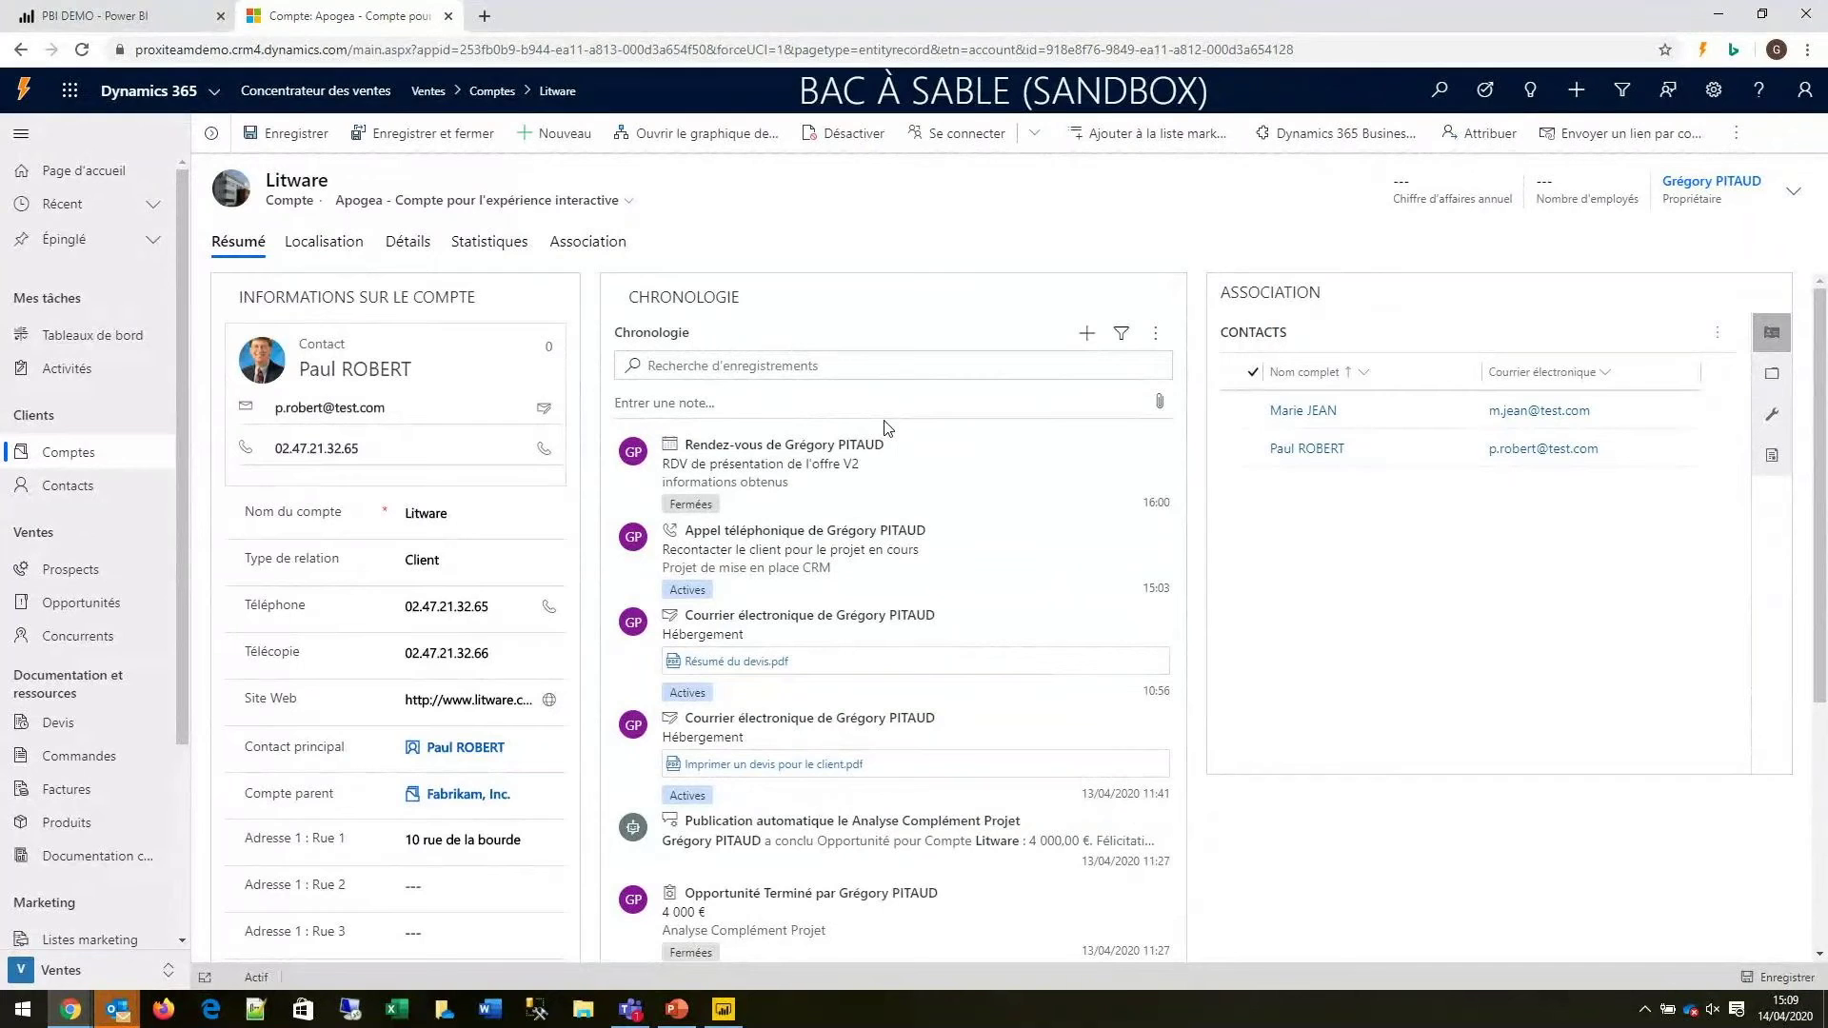
click(1302, 453)
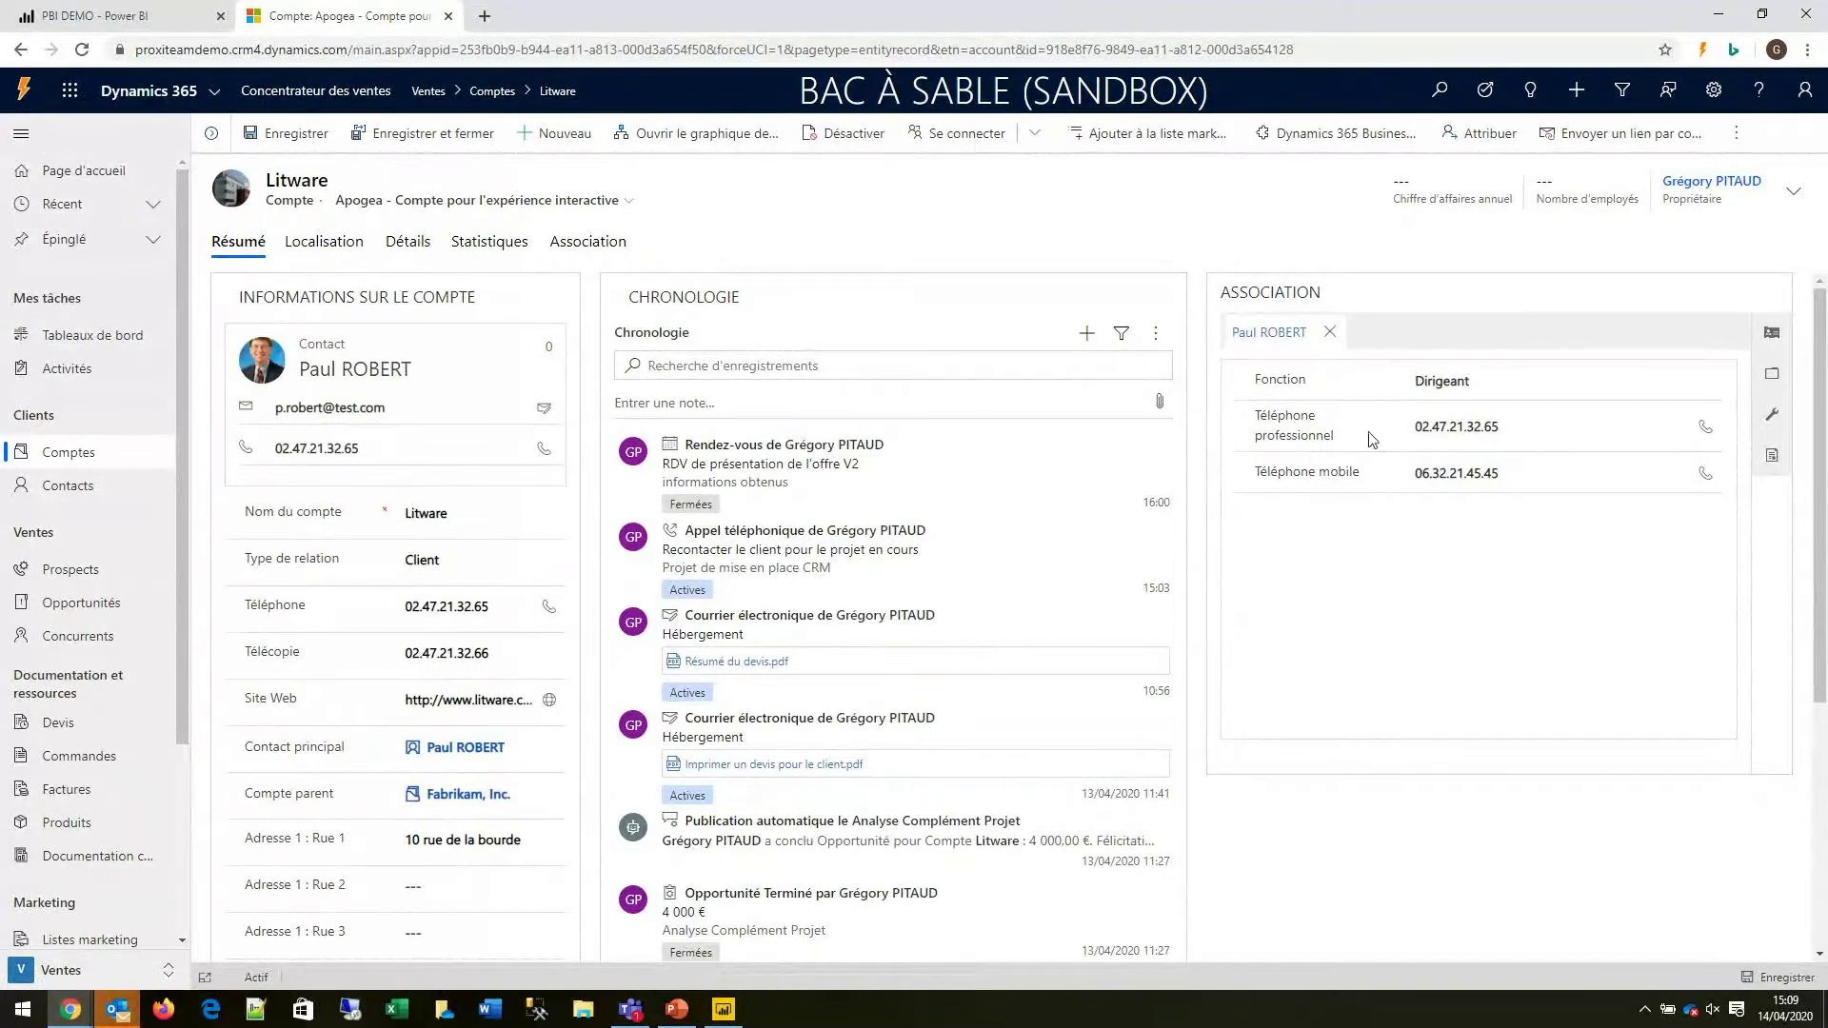
click(1330, 333)
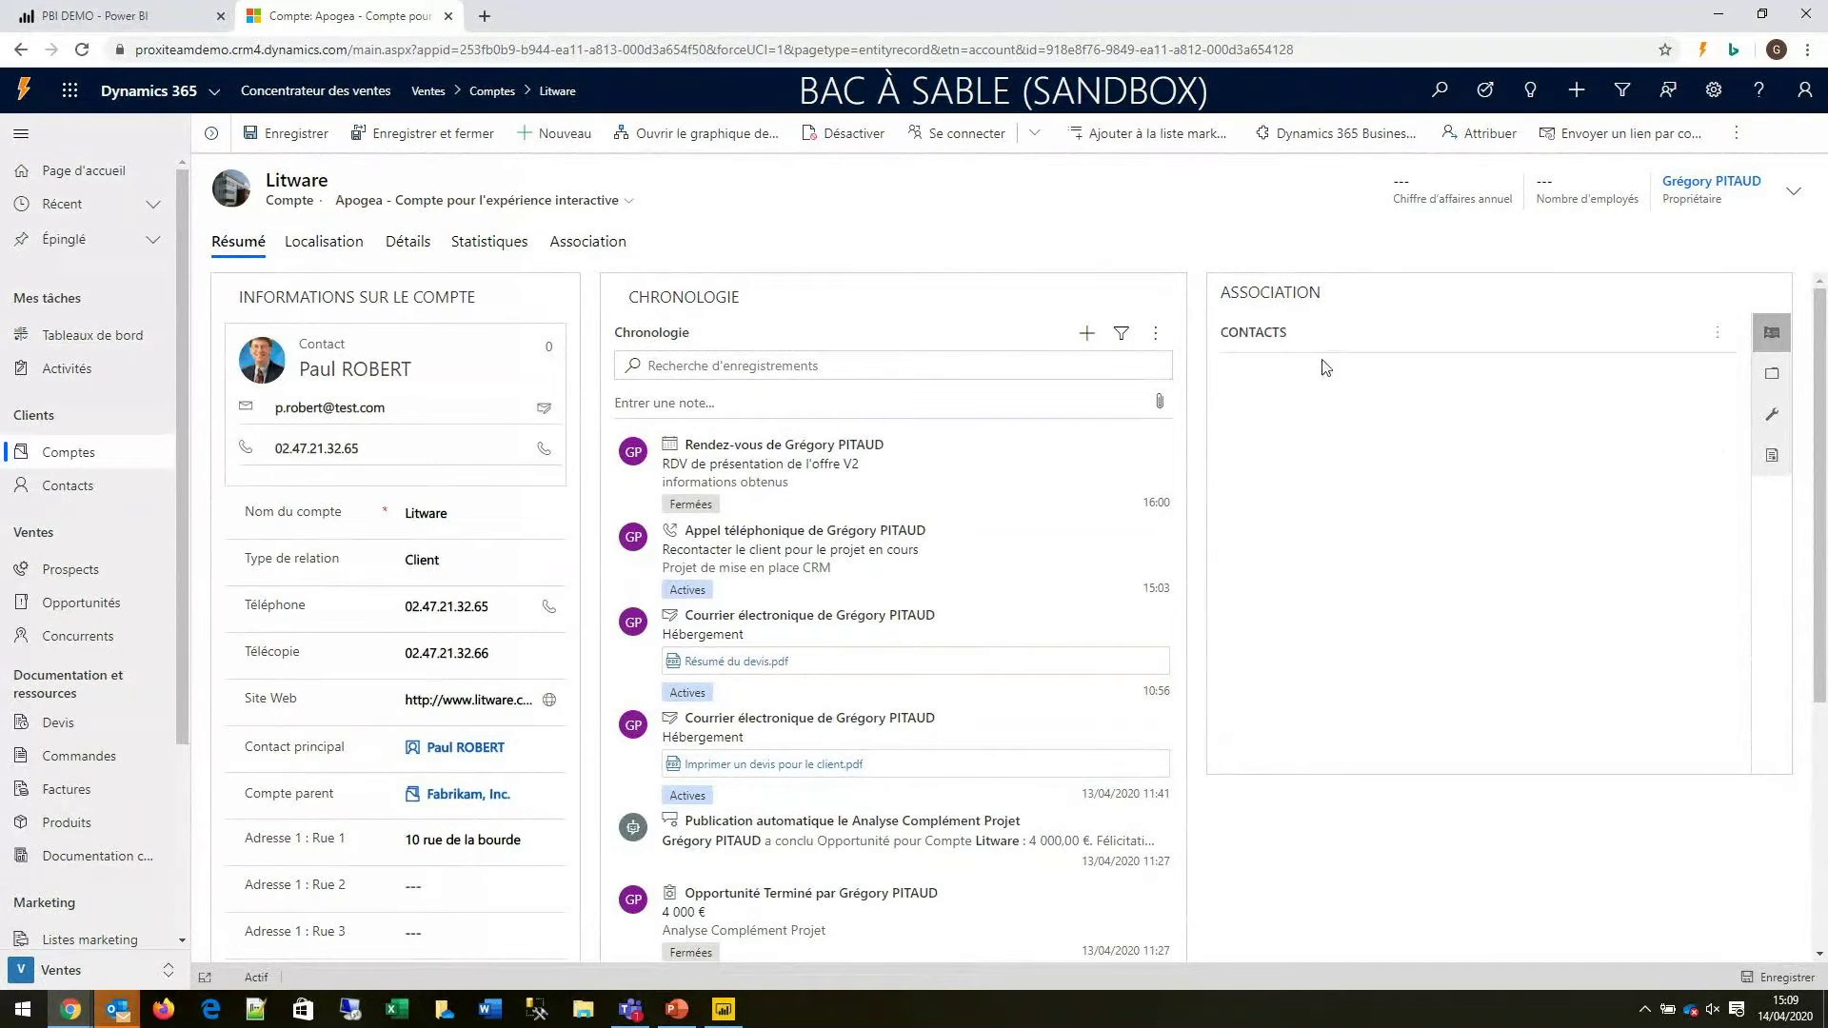
Step: Open the primary contact's full record and examine its contact information, address and timeline
double_click(1309, 448)
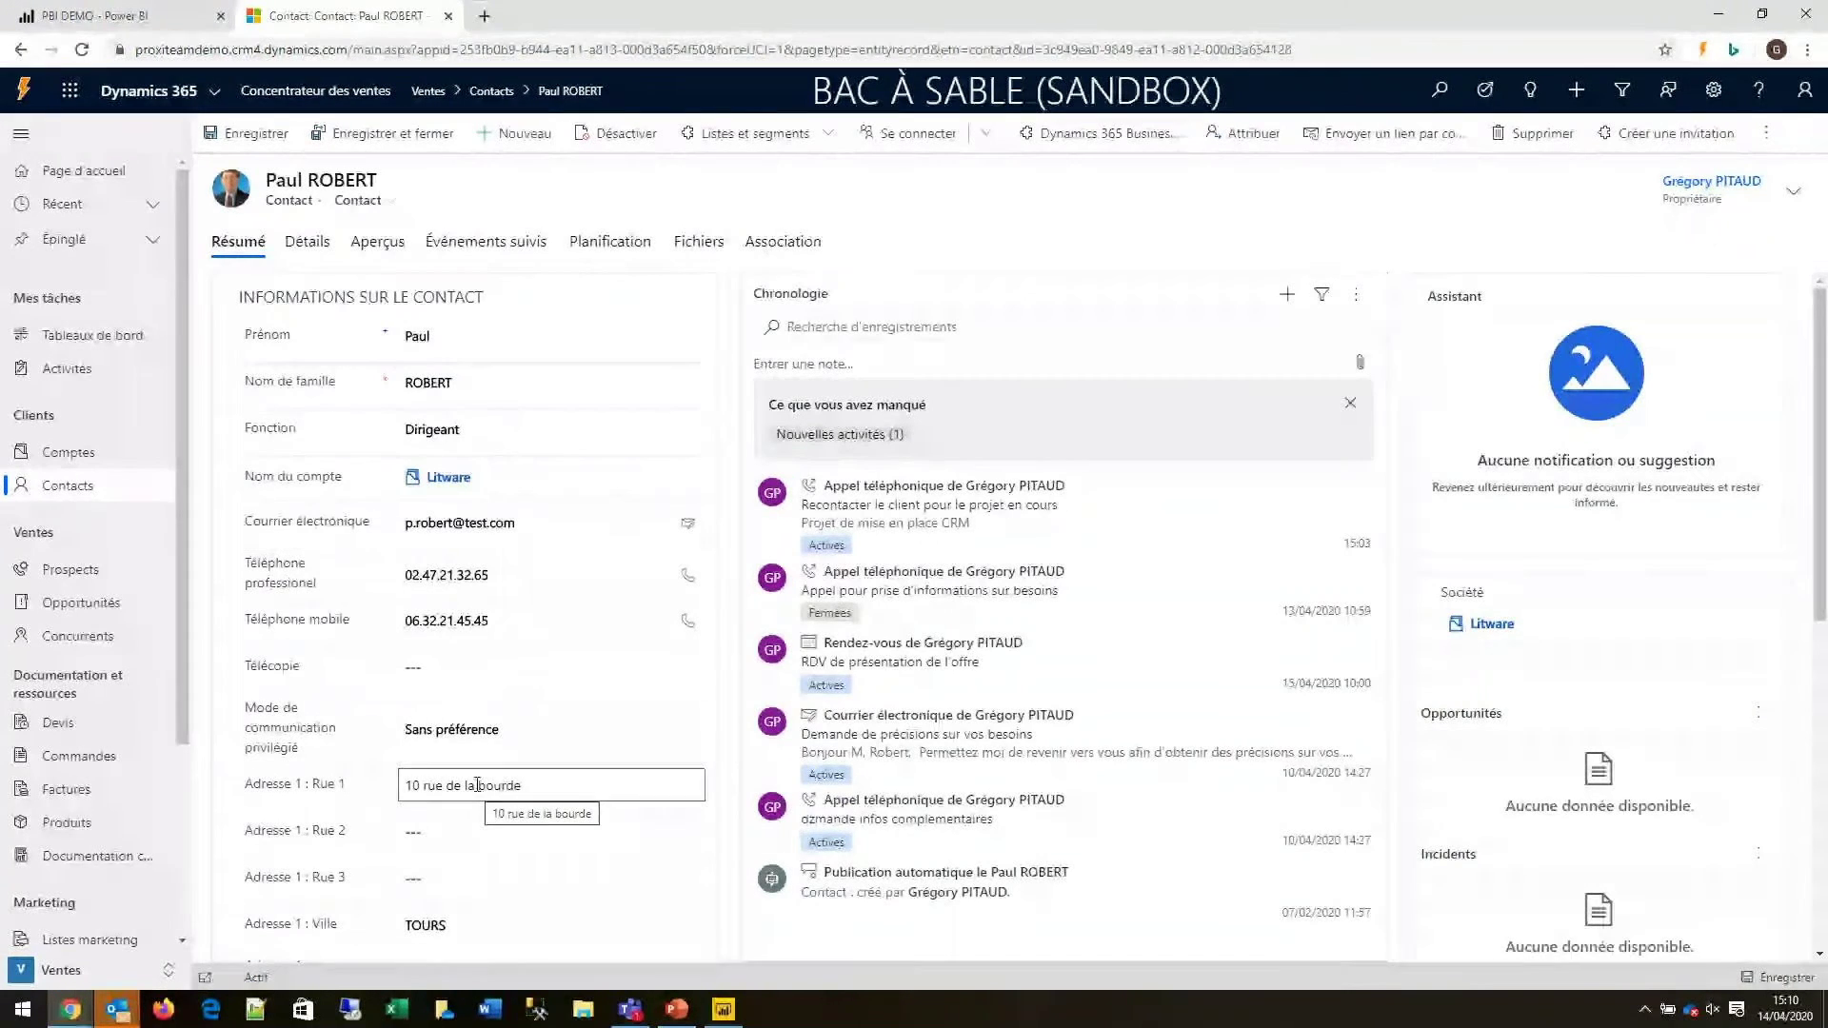
scroll(533, 737, down, 3)
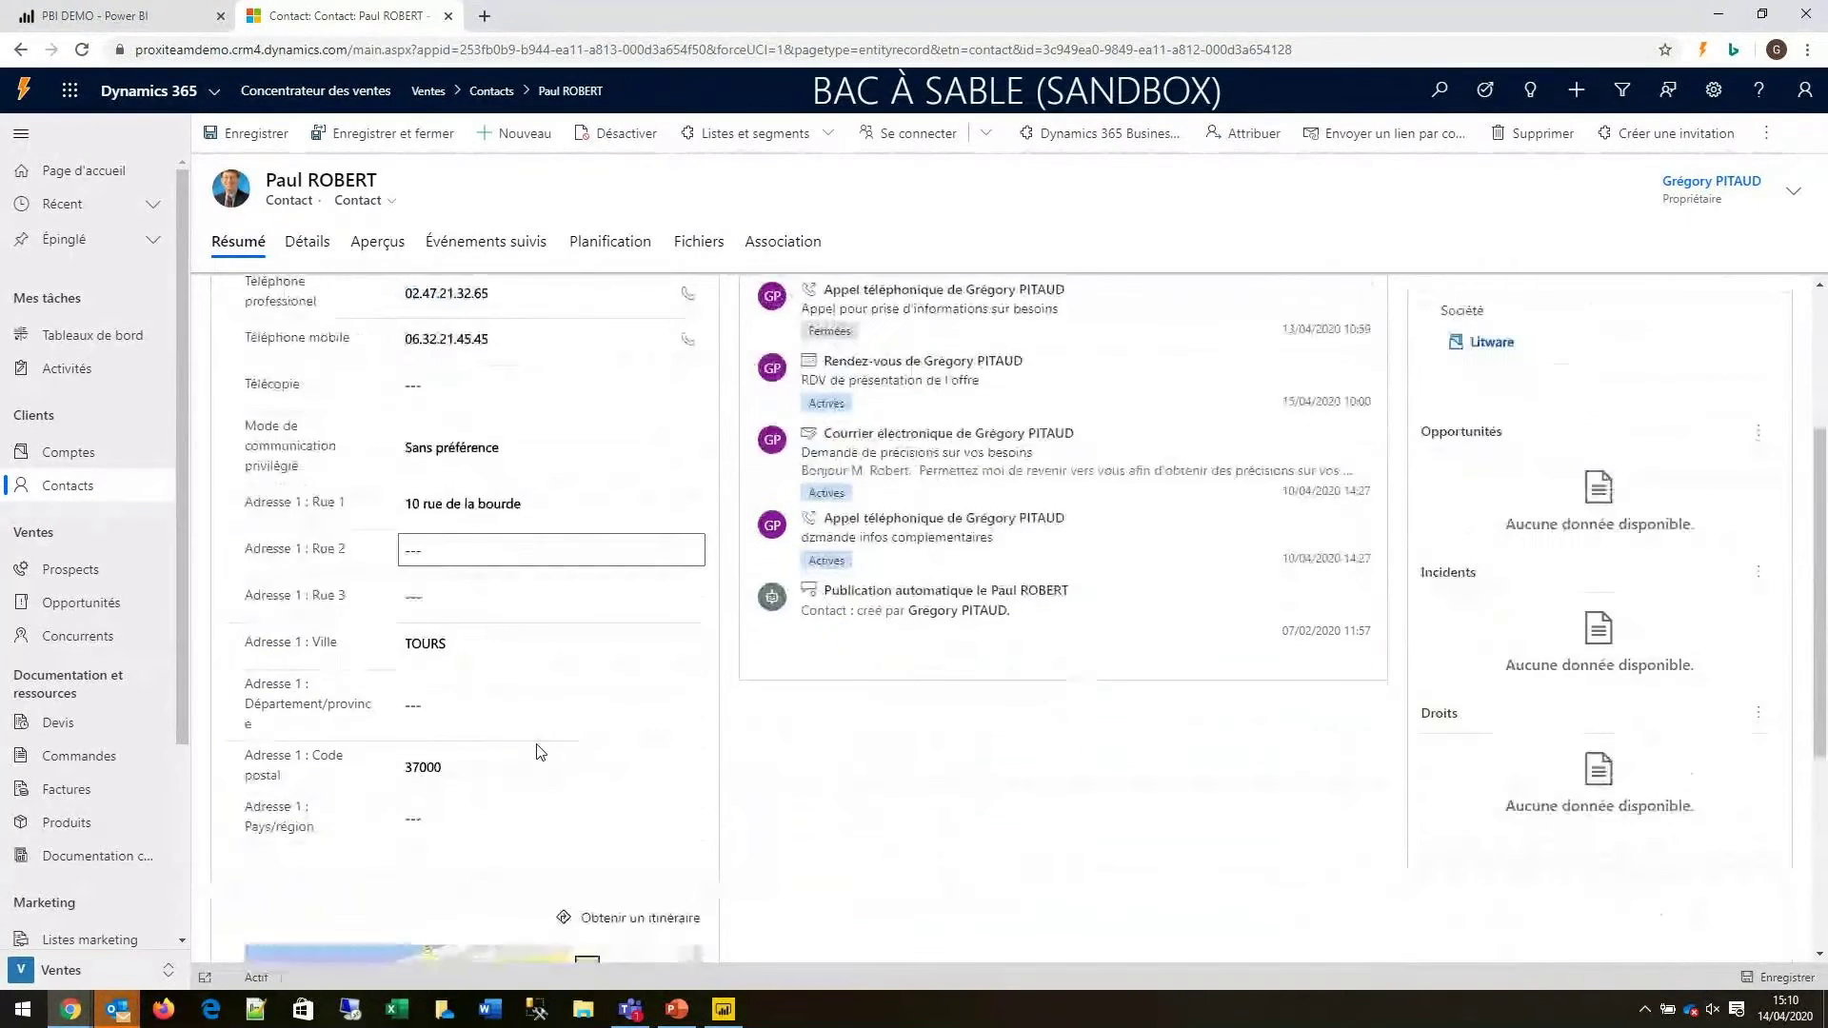
scroll(540, 752, up, 3)
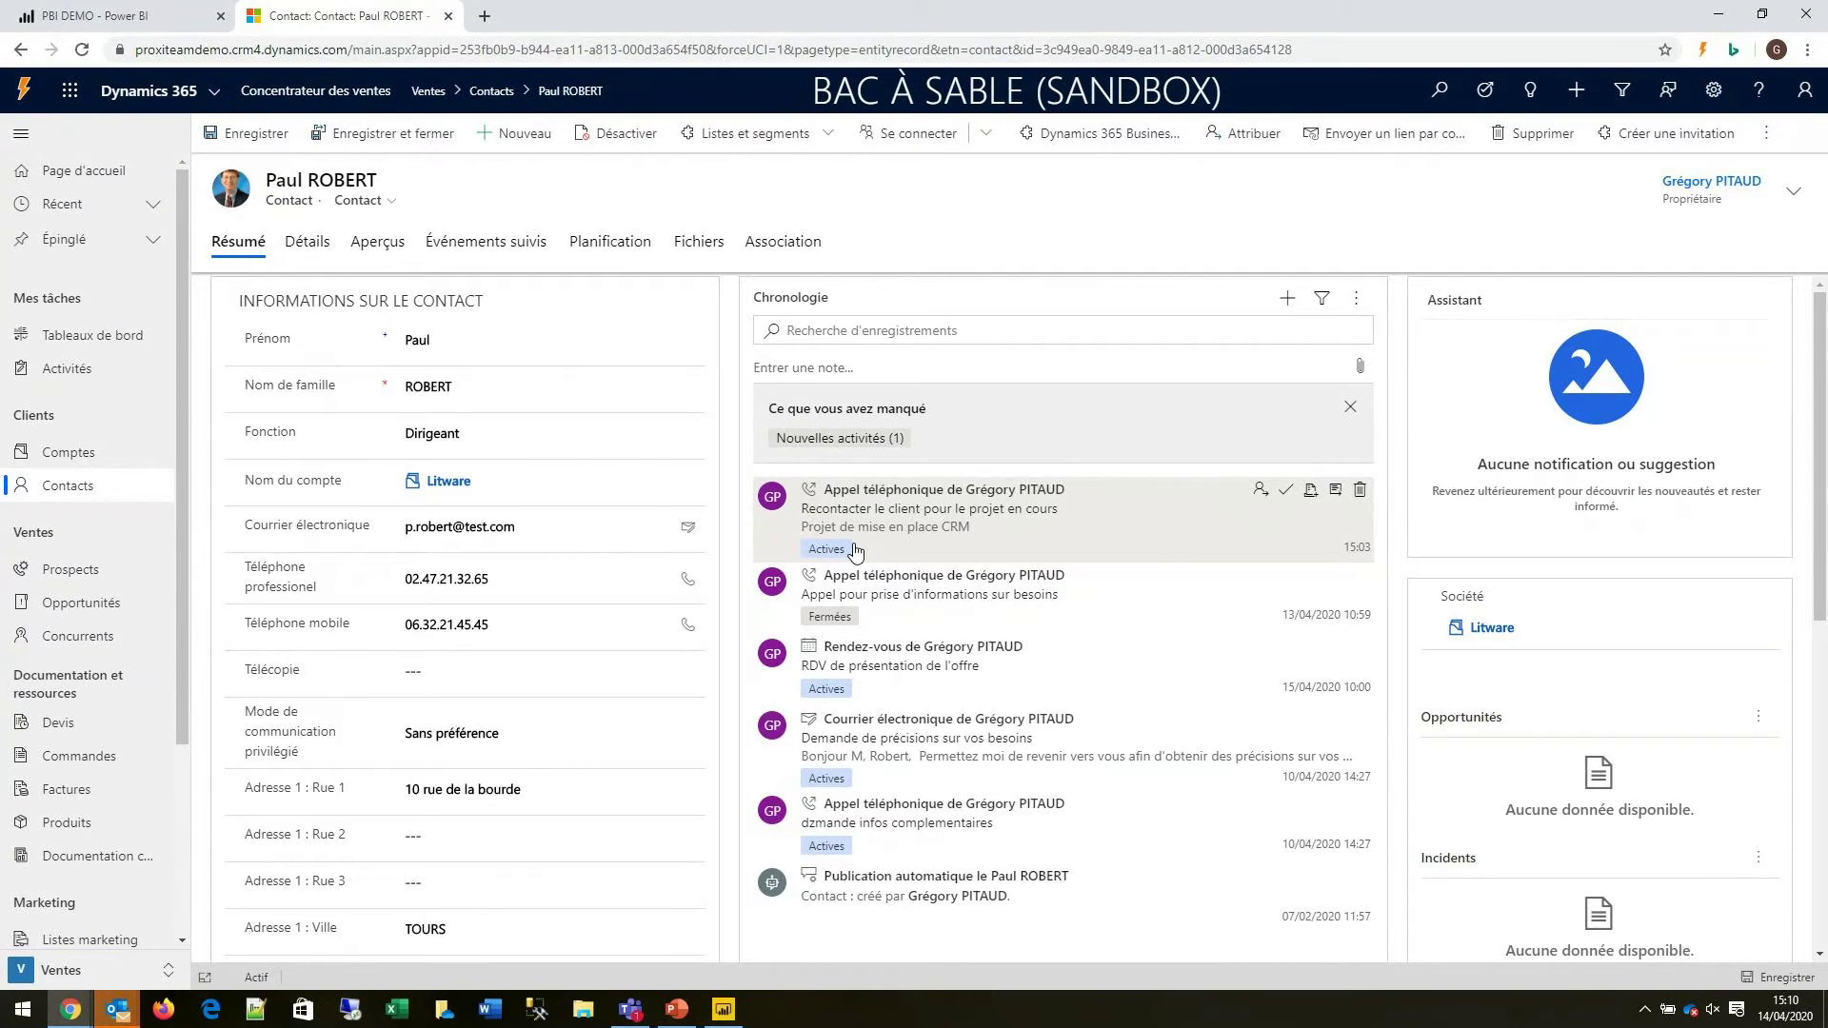
Step: Return to the Litware account, show its recent opportunities and preview the Hébergement opportunity
click(19, 51)
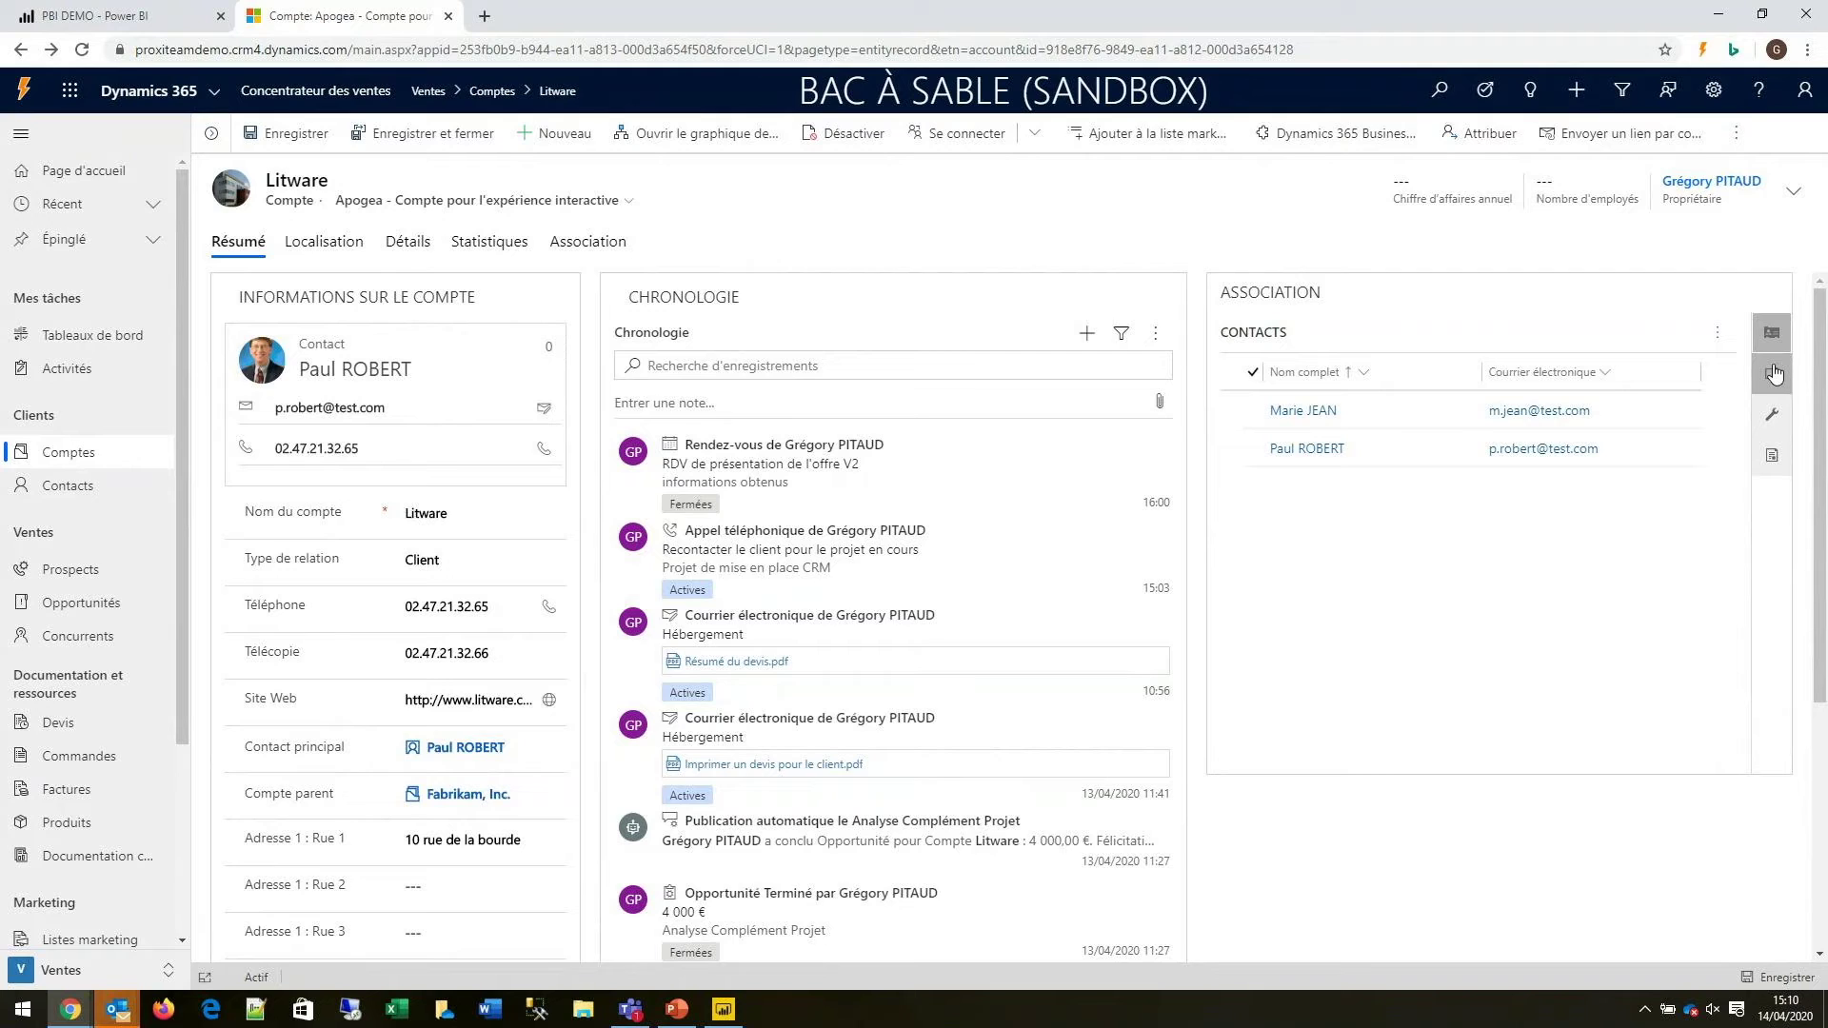
click(1772, 380)
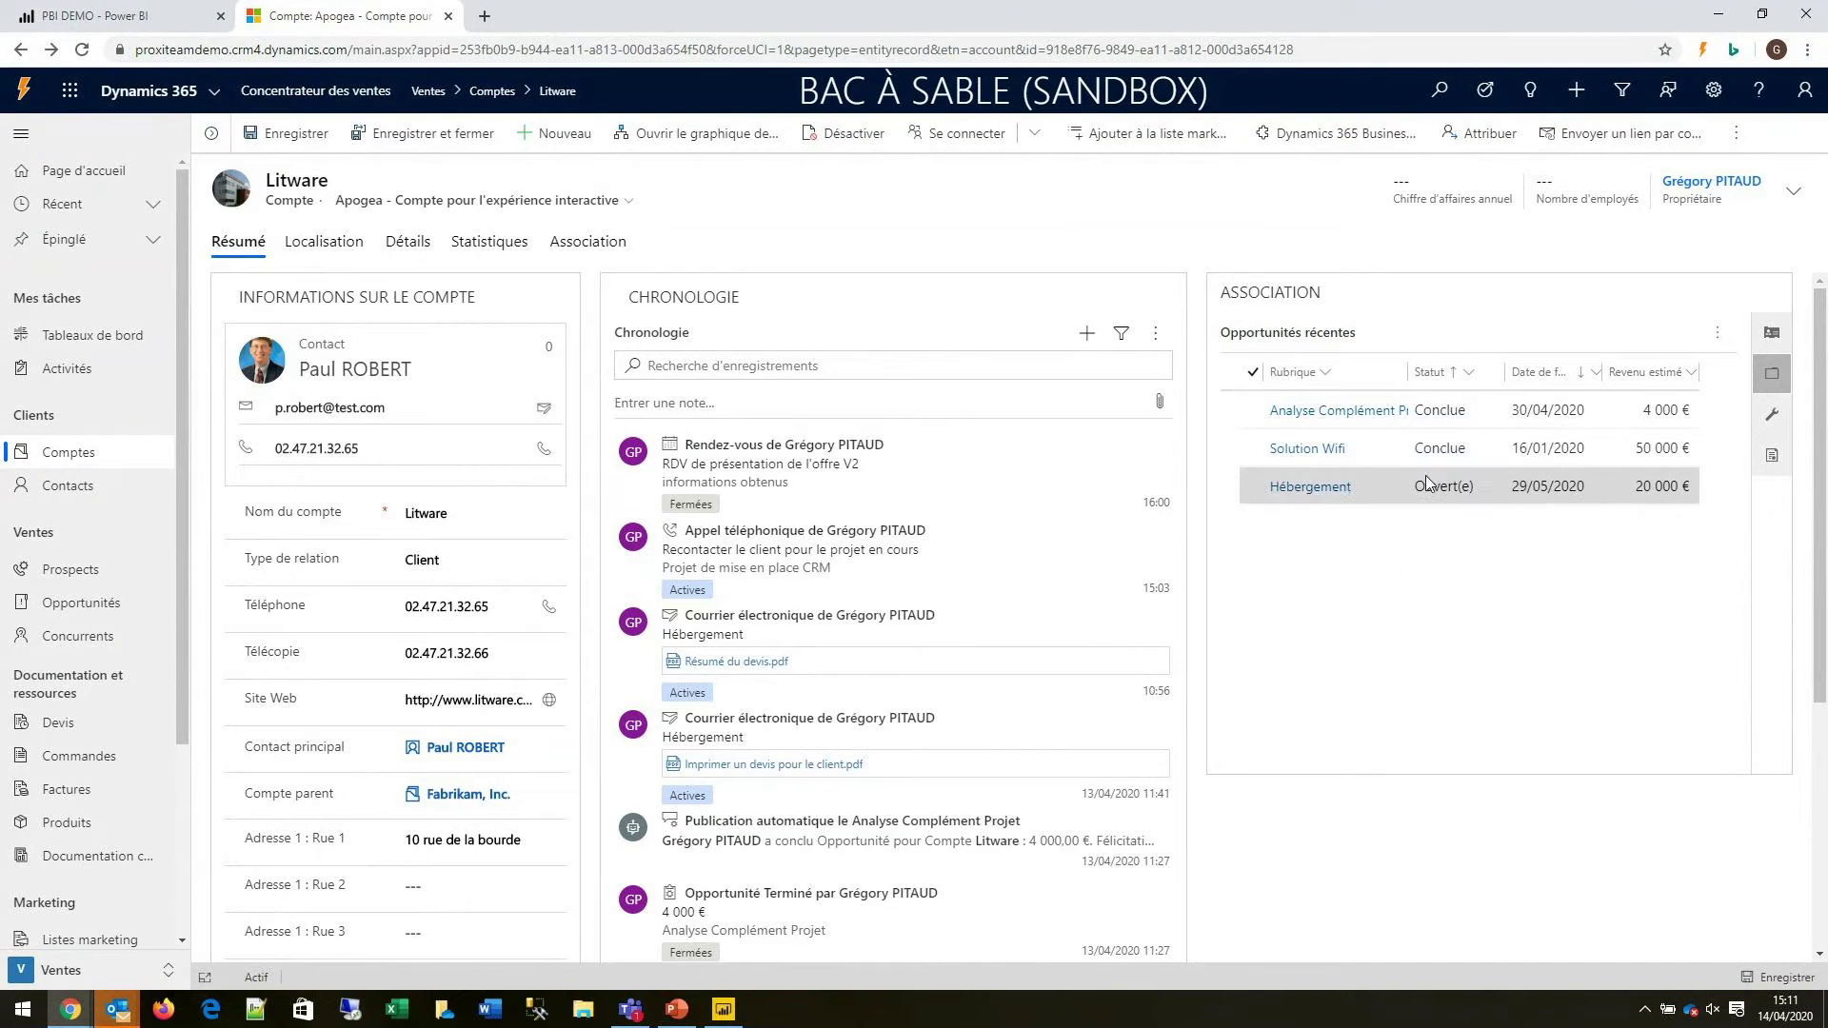
click(1304, 489)
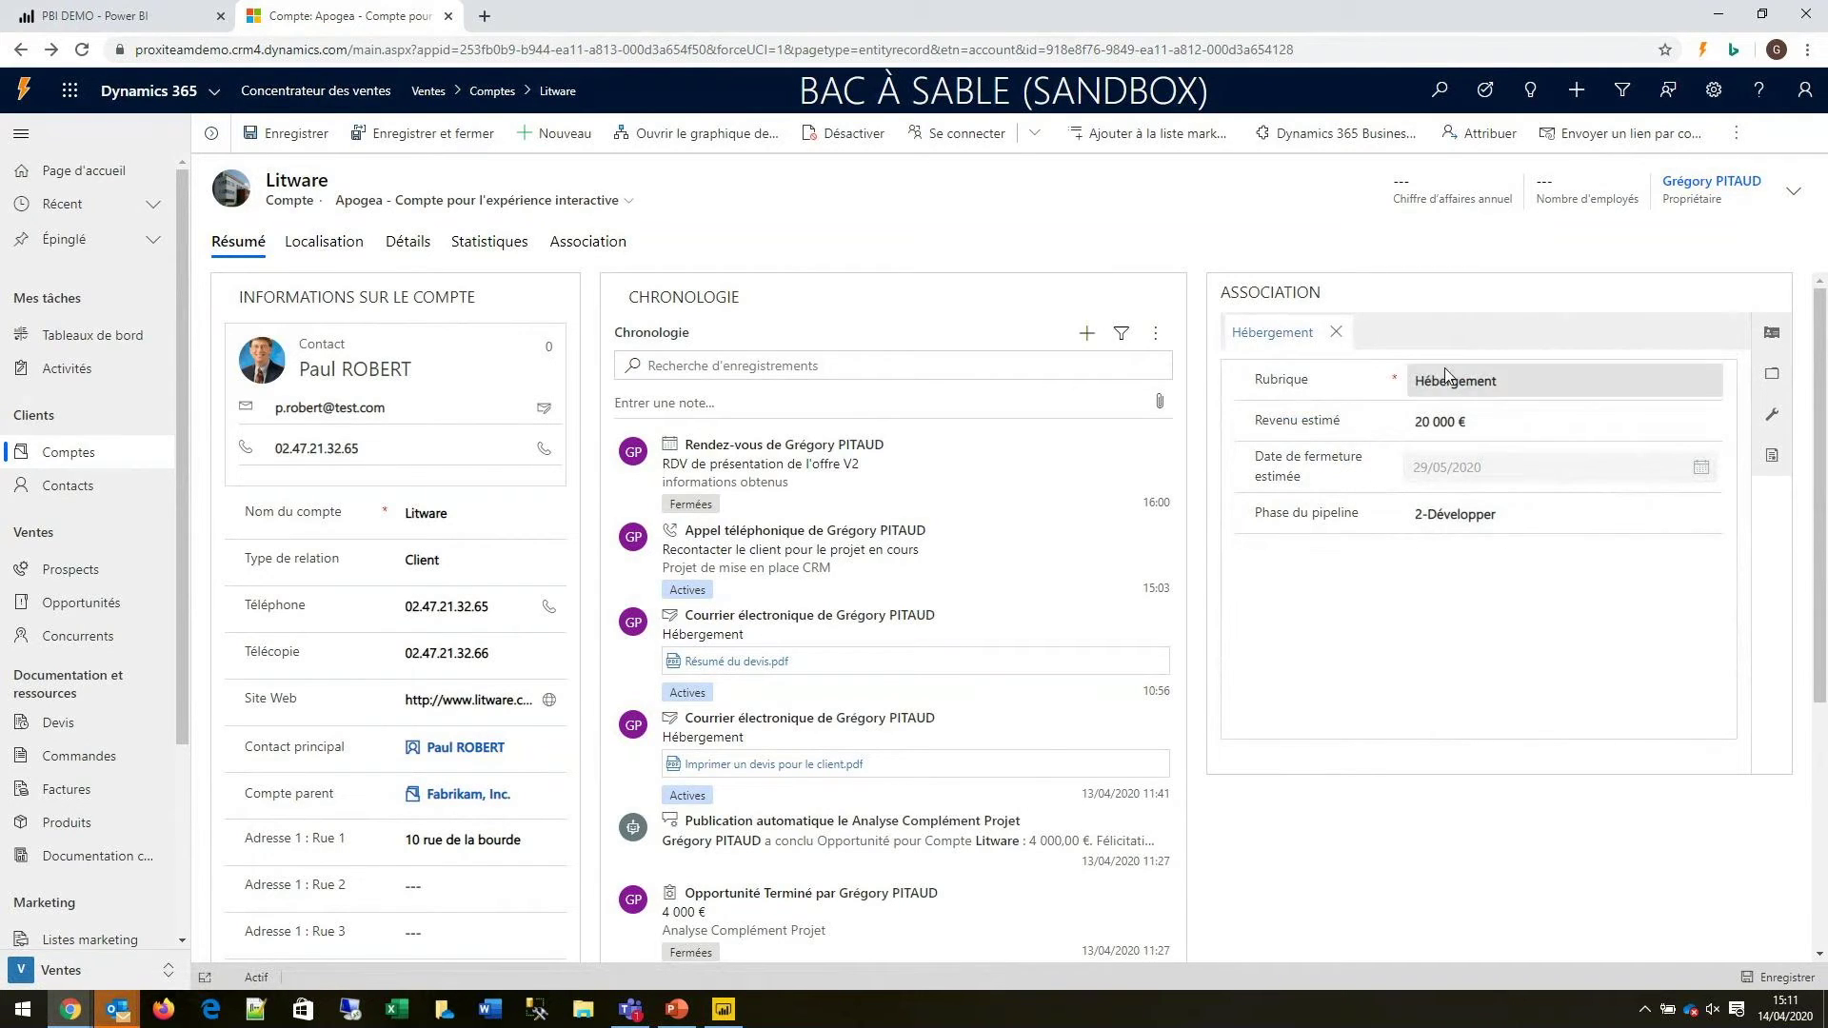
click(1337, 333)
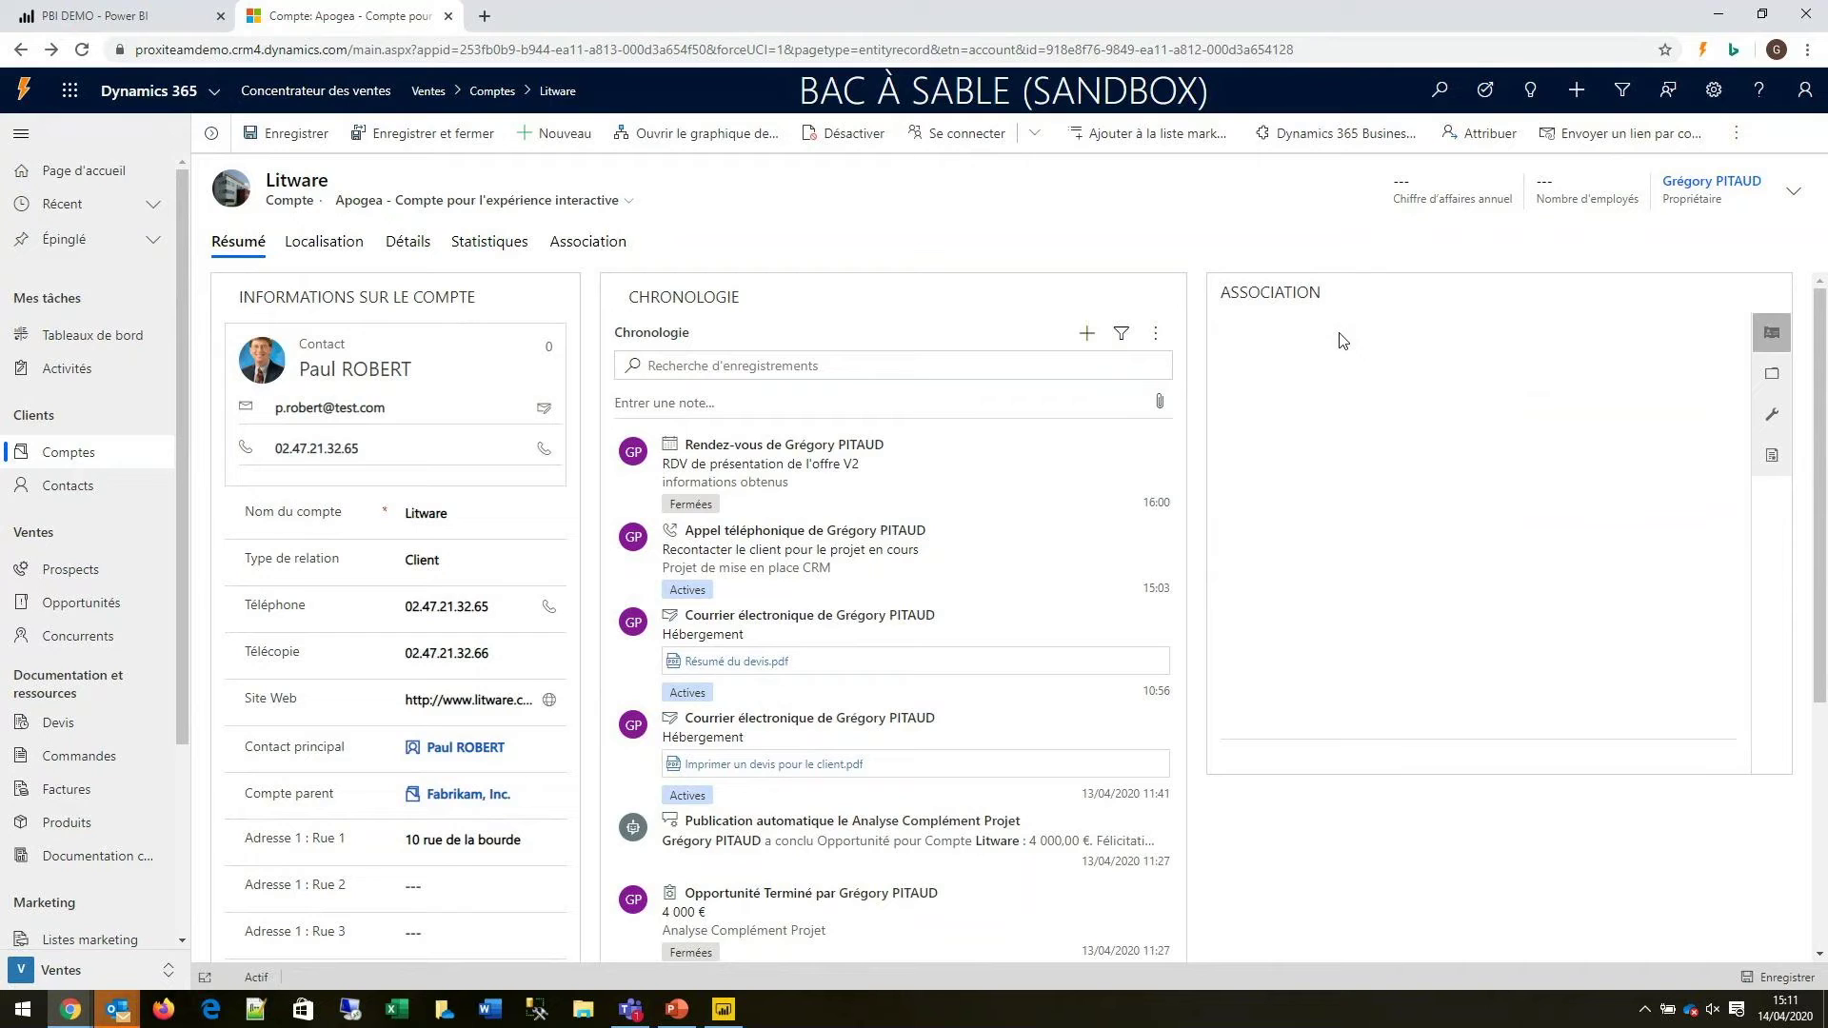
Step: Select the Hébergement opportunity in Litware's recent opportunities and open its full record for editing
click(1772, 373)
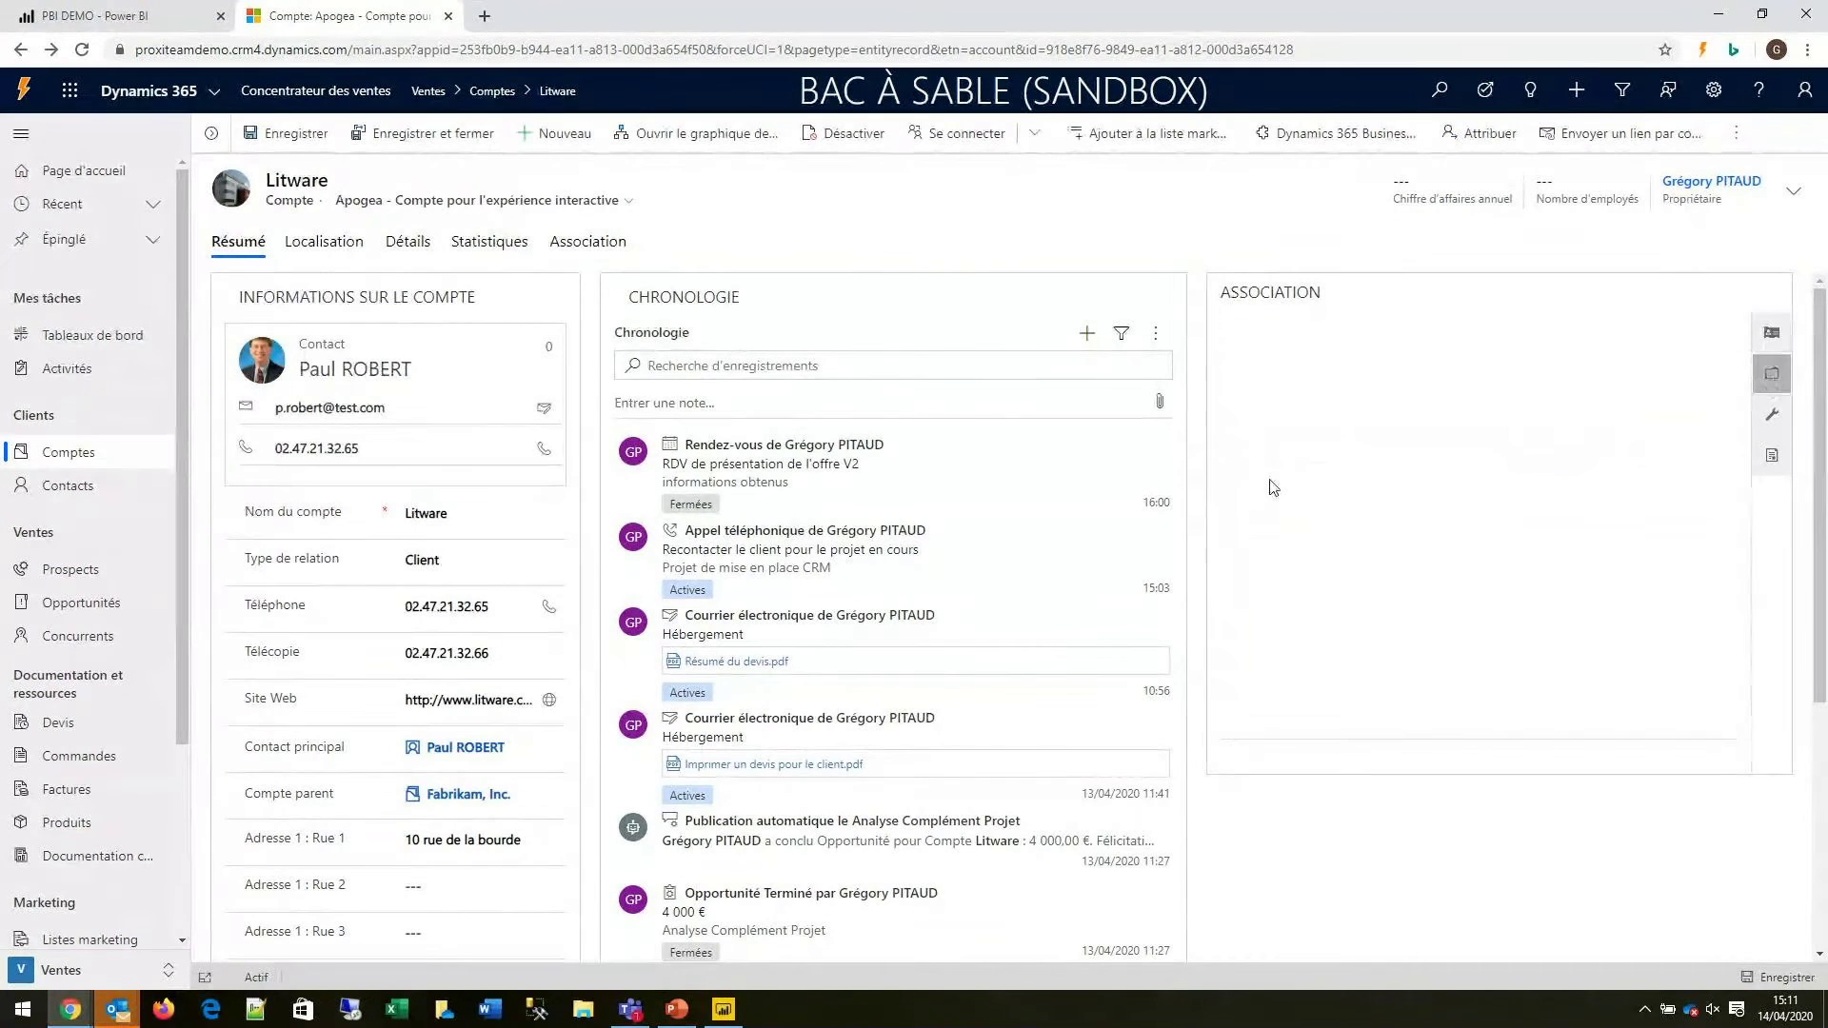
click(1252, 486)
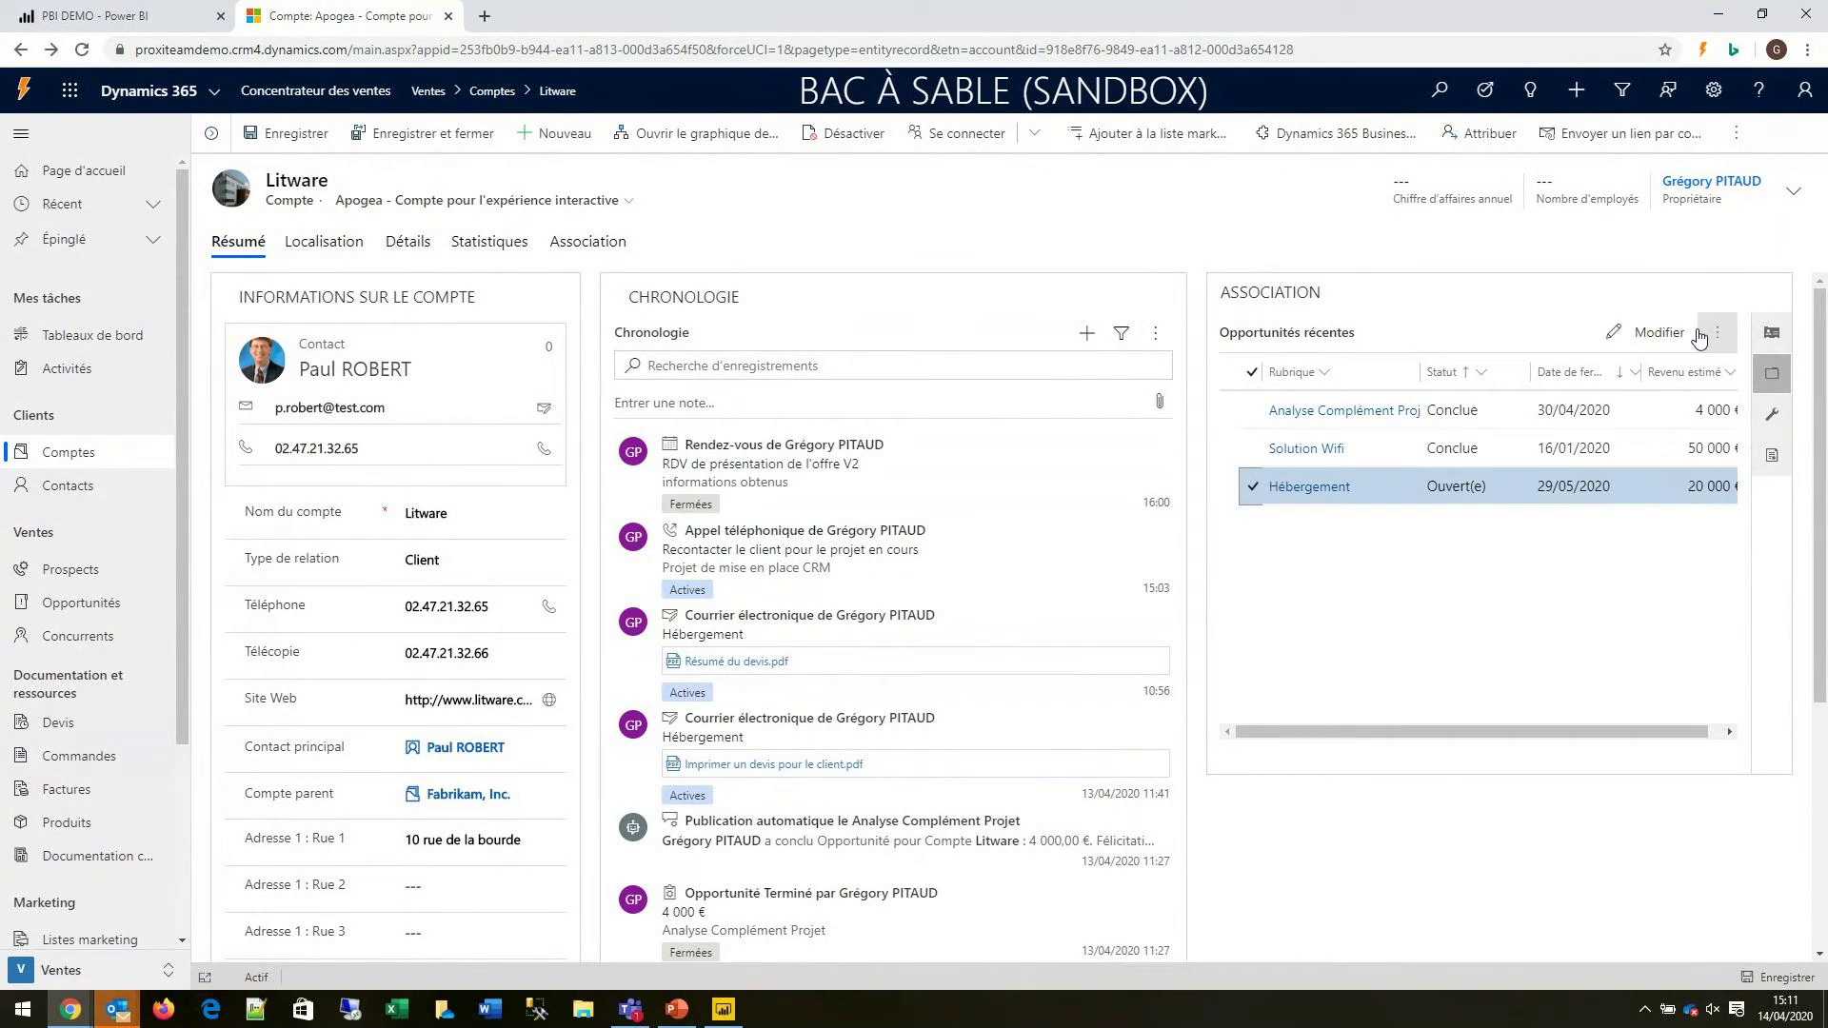
click(1647, 335)
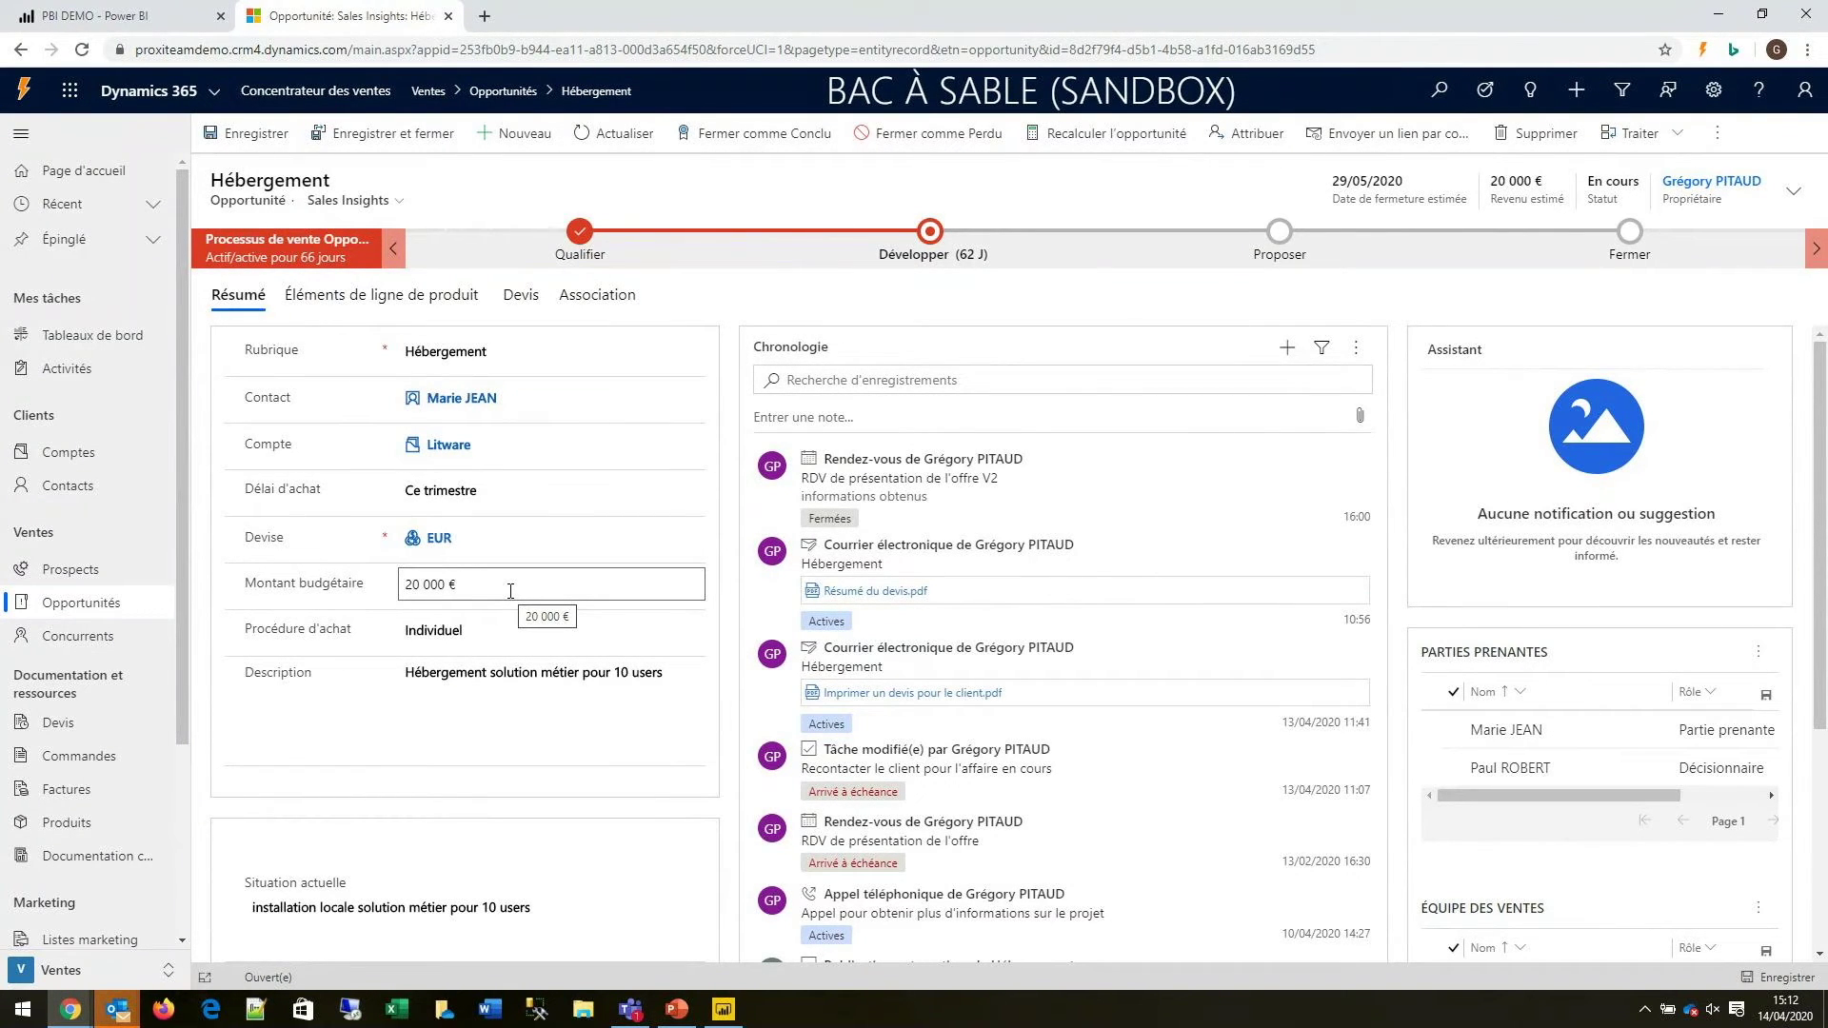
Step: Examine the Hébergement opportunity's description, current situation, customer needs and proposed solution
click(504, 674)
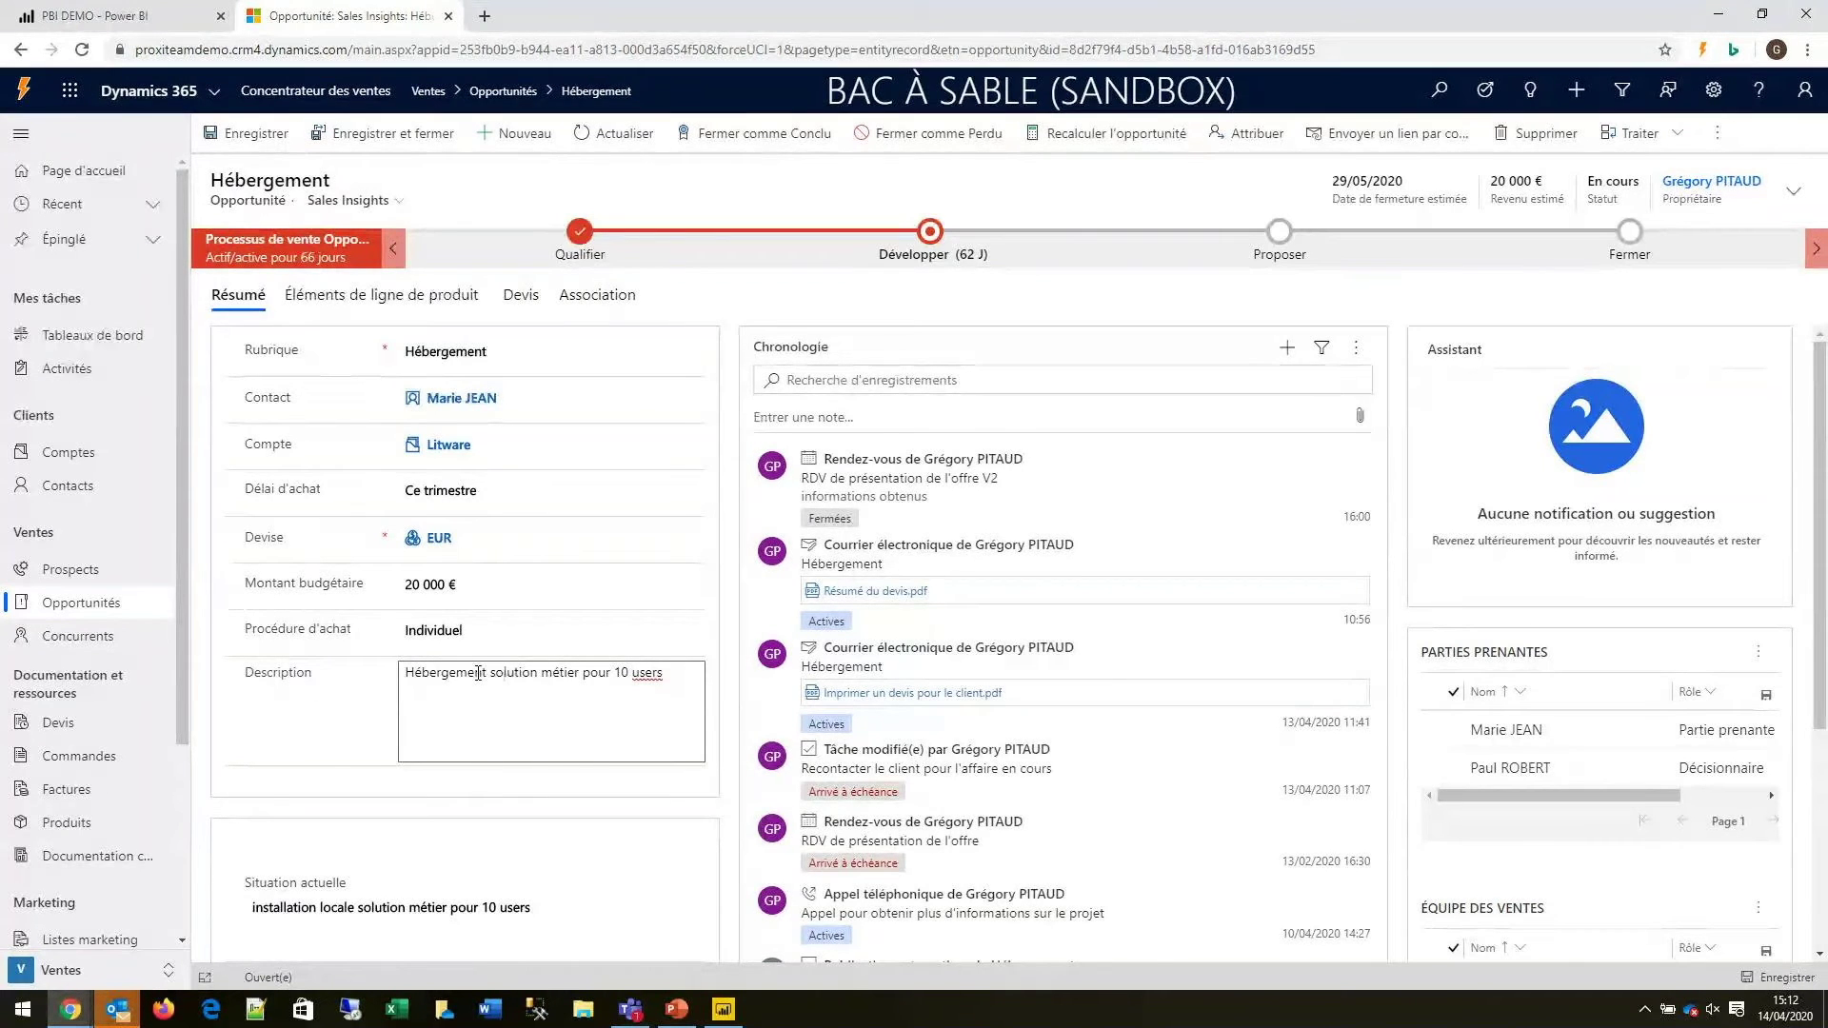
scroll(478, 673, down, 4)
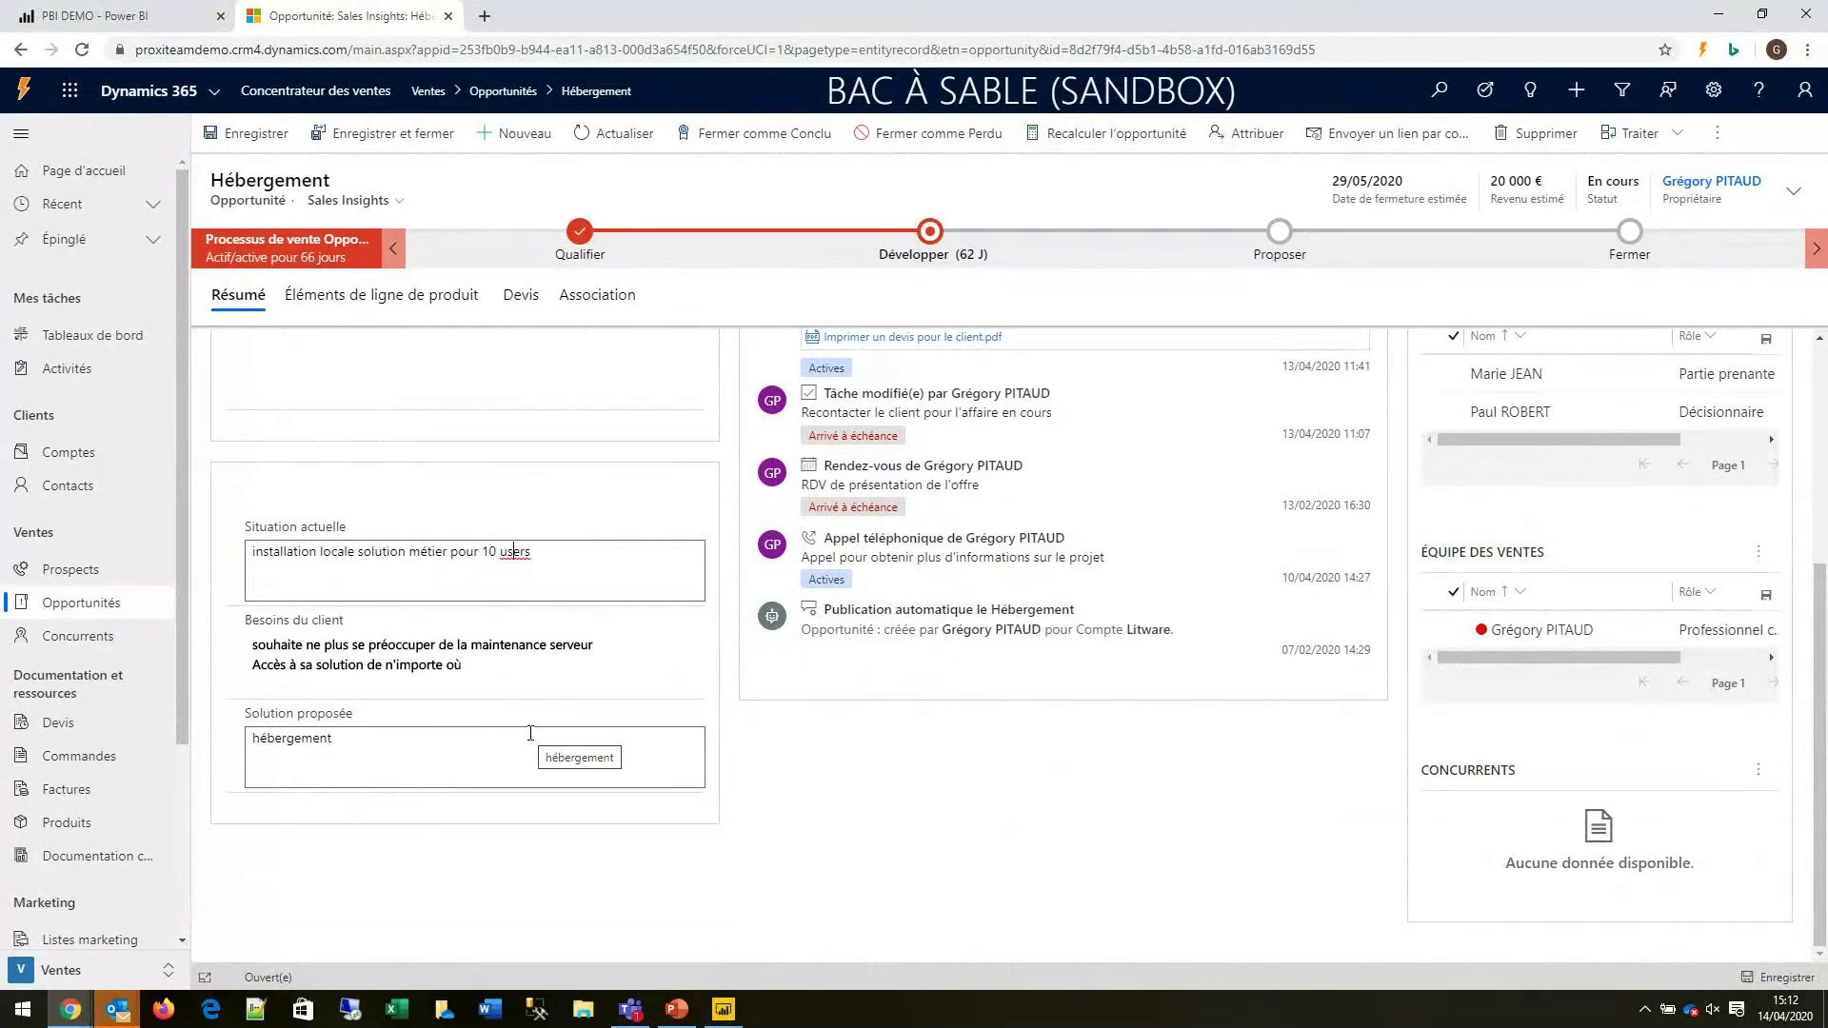
click(515, 667)
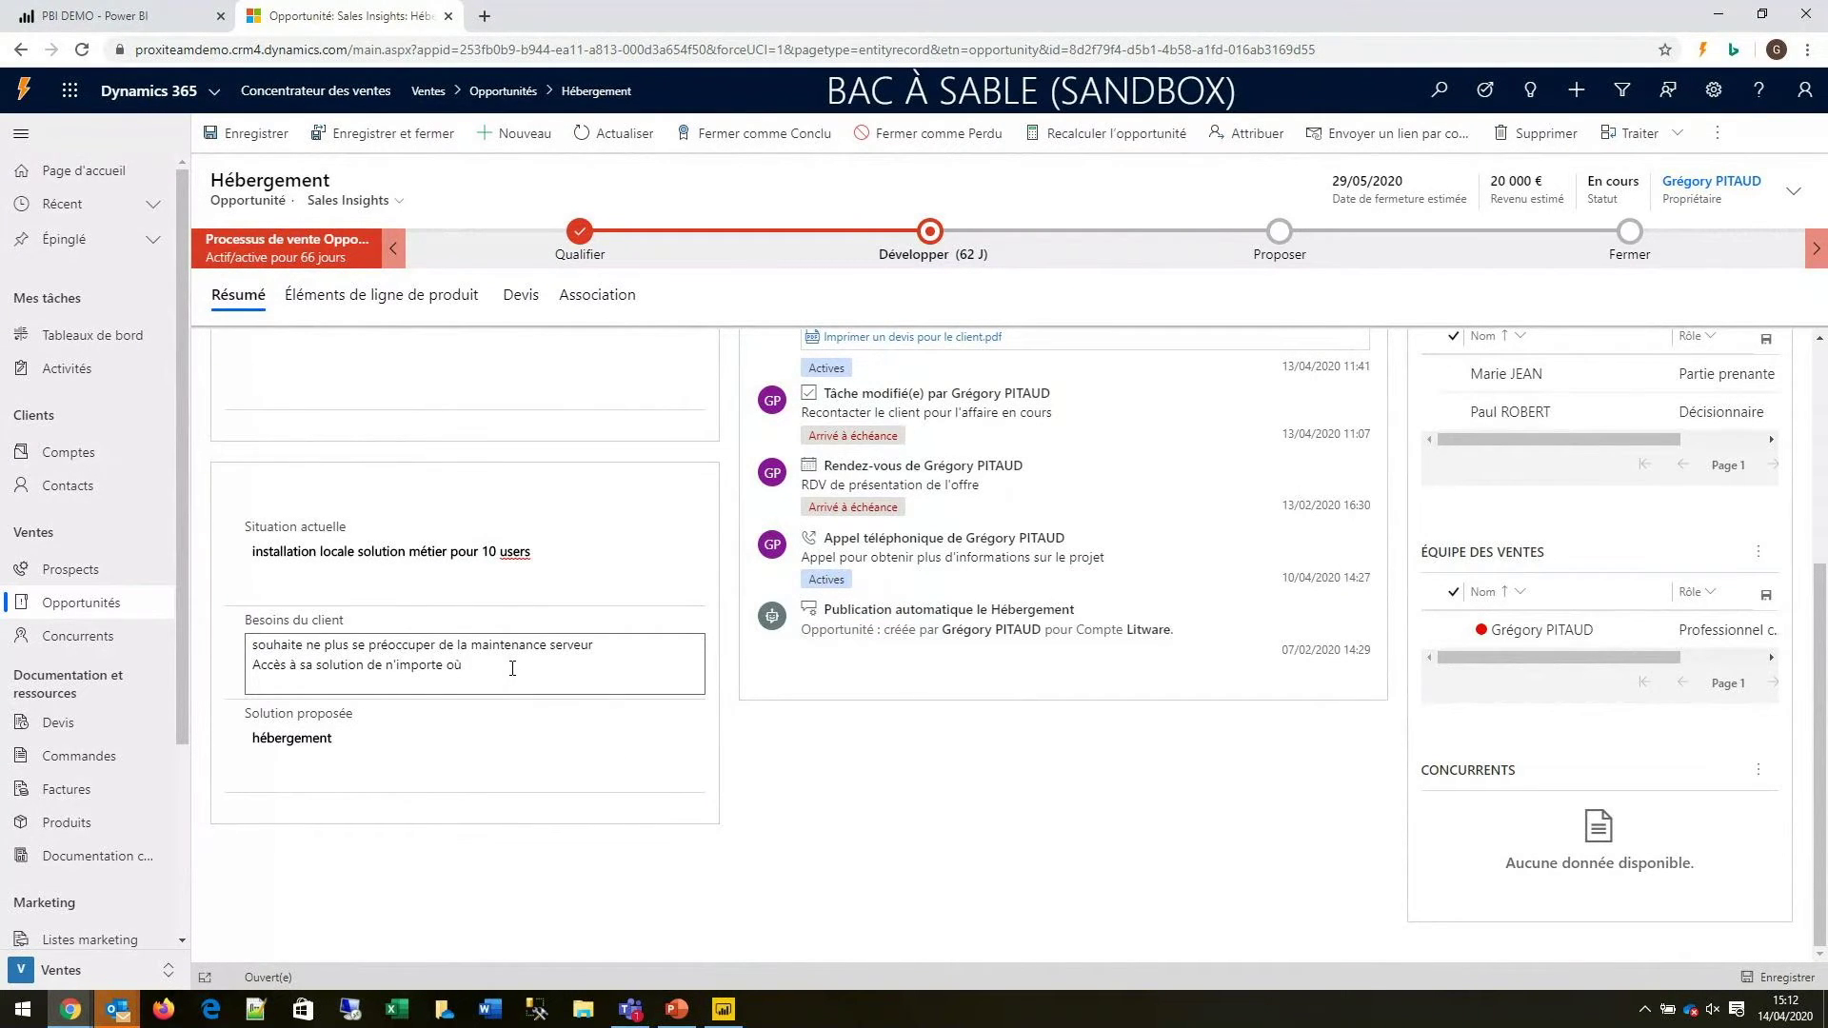
click(493, 735)
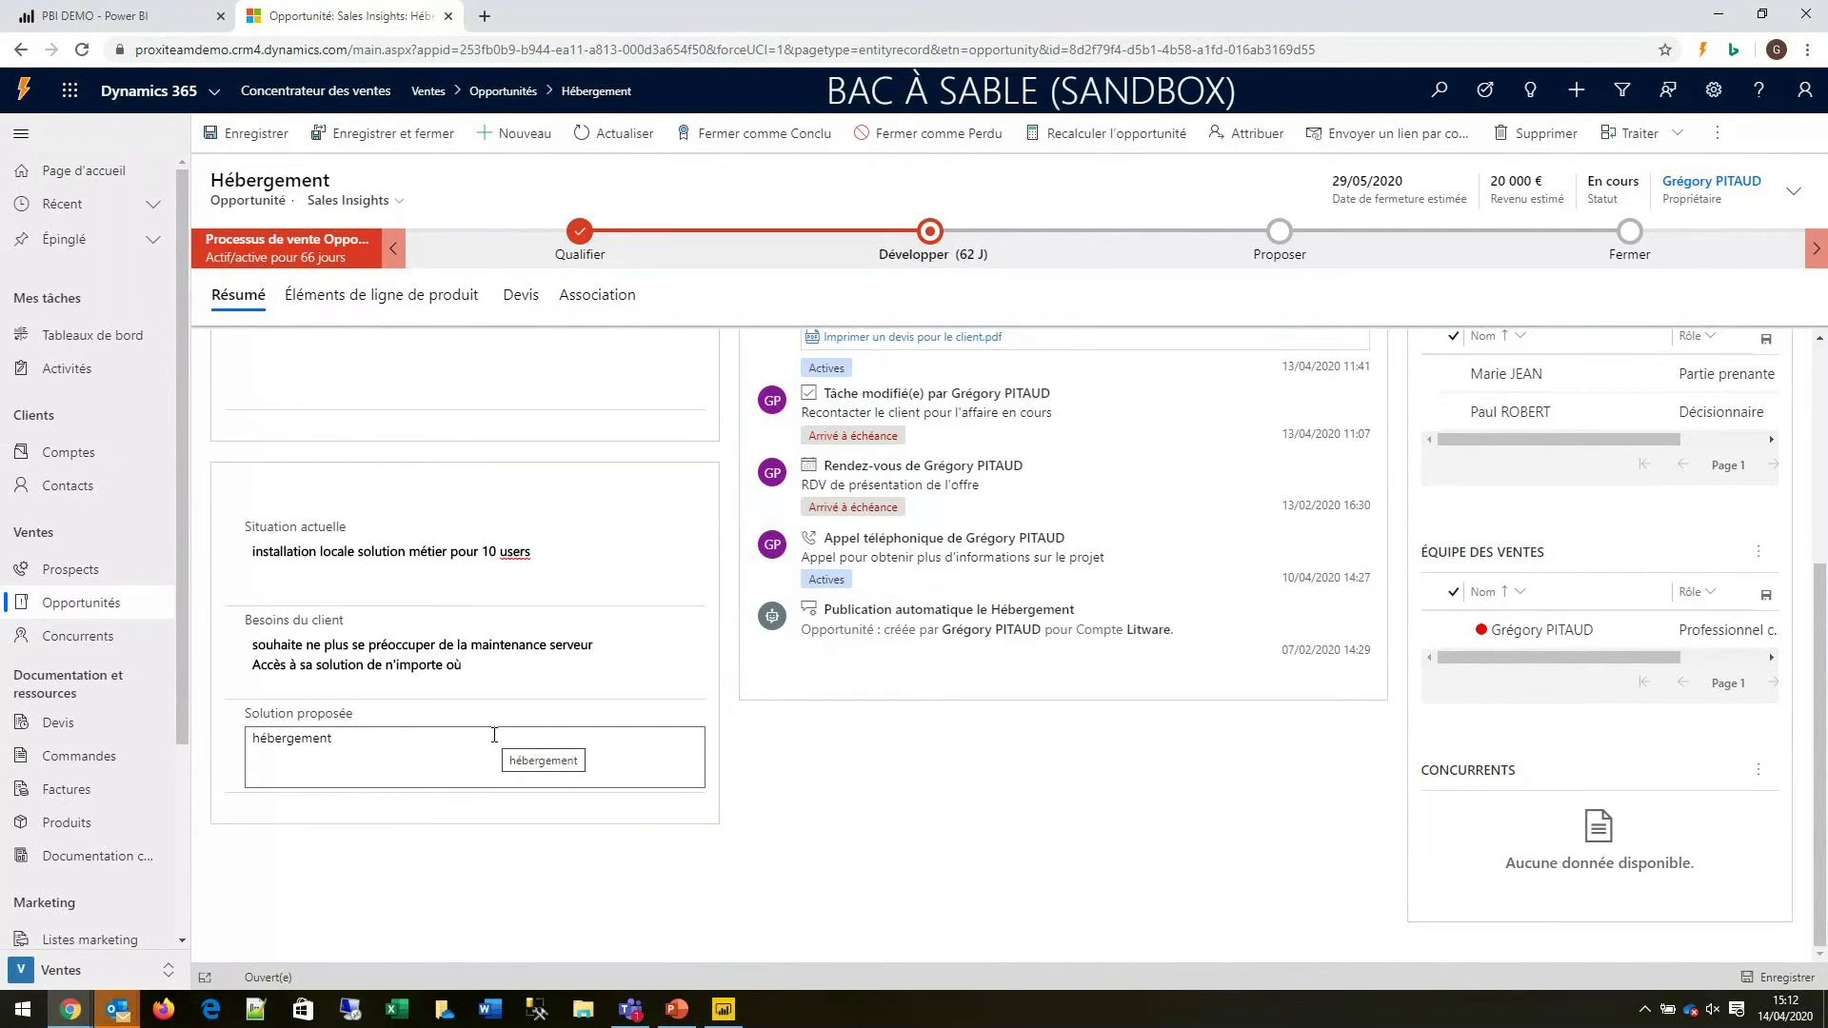
scroll(494, 735, up, 1)
scroll(494, 735, up, 3)
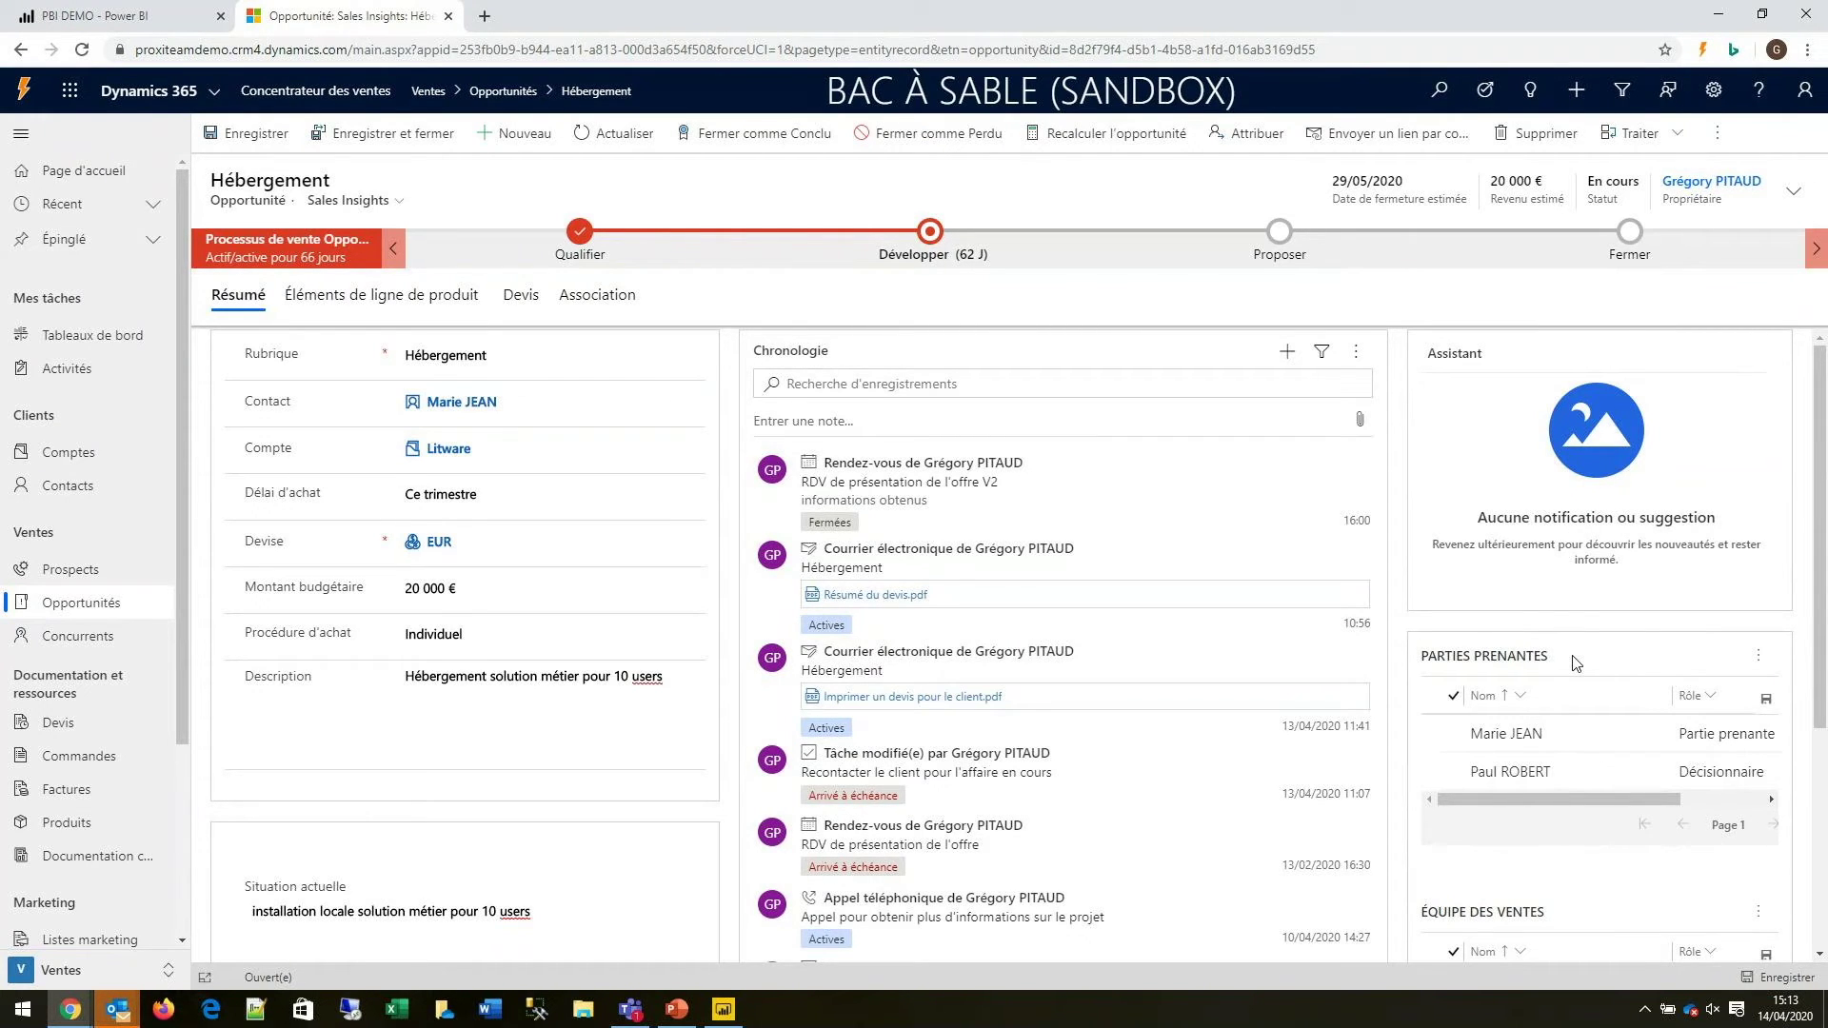
Step: Examine the opportunity's stakeholders, sales team and competitors, including the sales team member's contact card
scroll(1572, 662, down, 1)
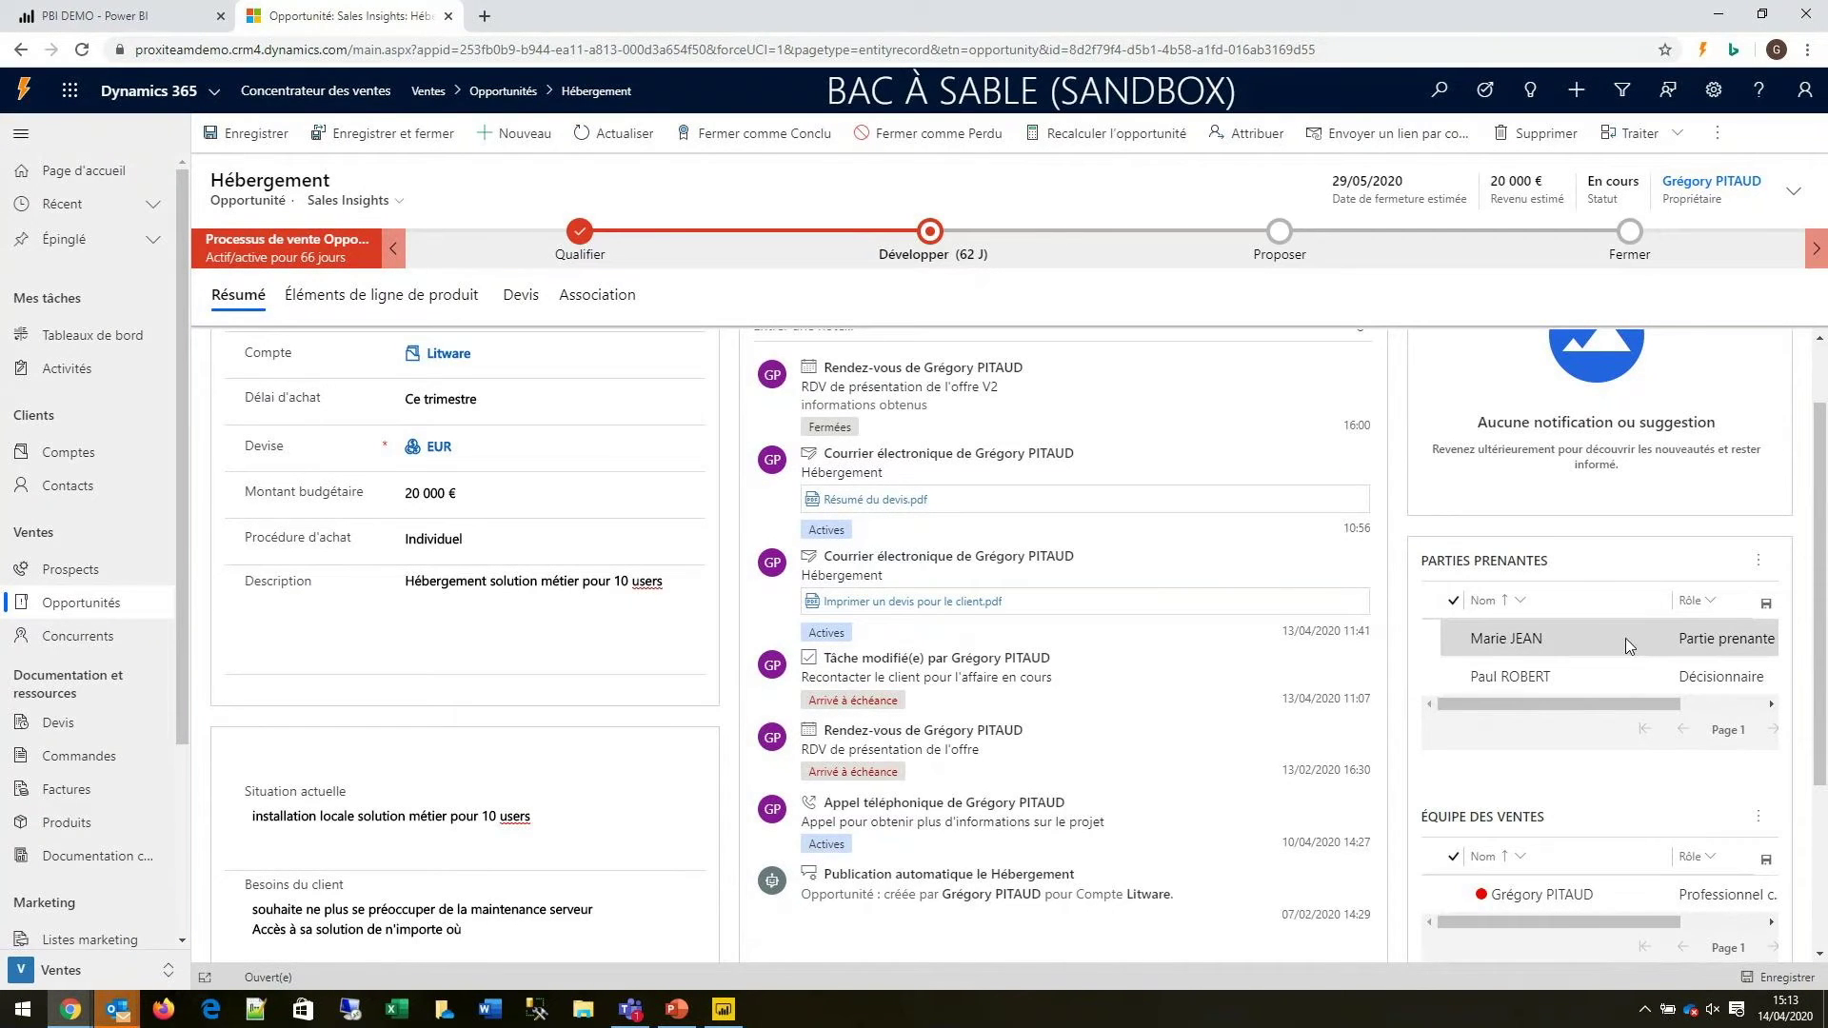
scroll(1626, 652, down, 1)
scroll(1627, 657, down, 3)
mouse_move(1552, 641)
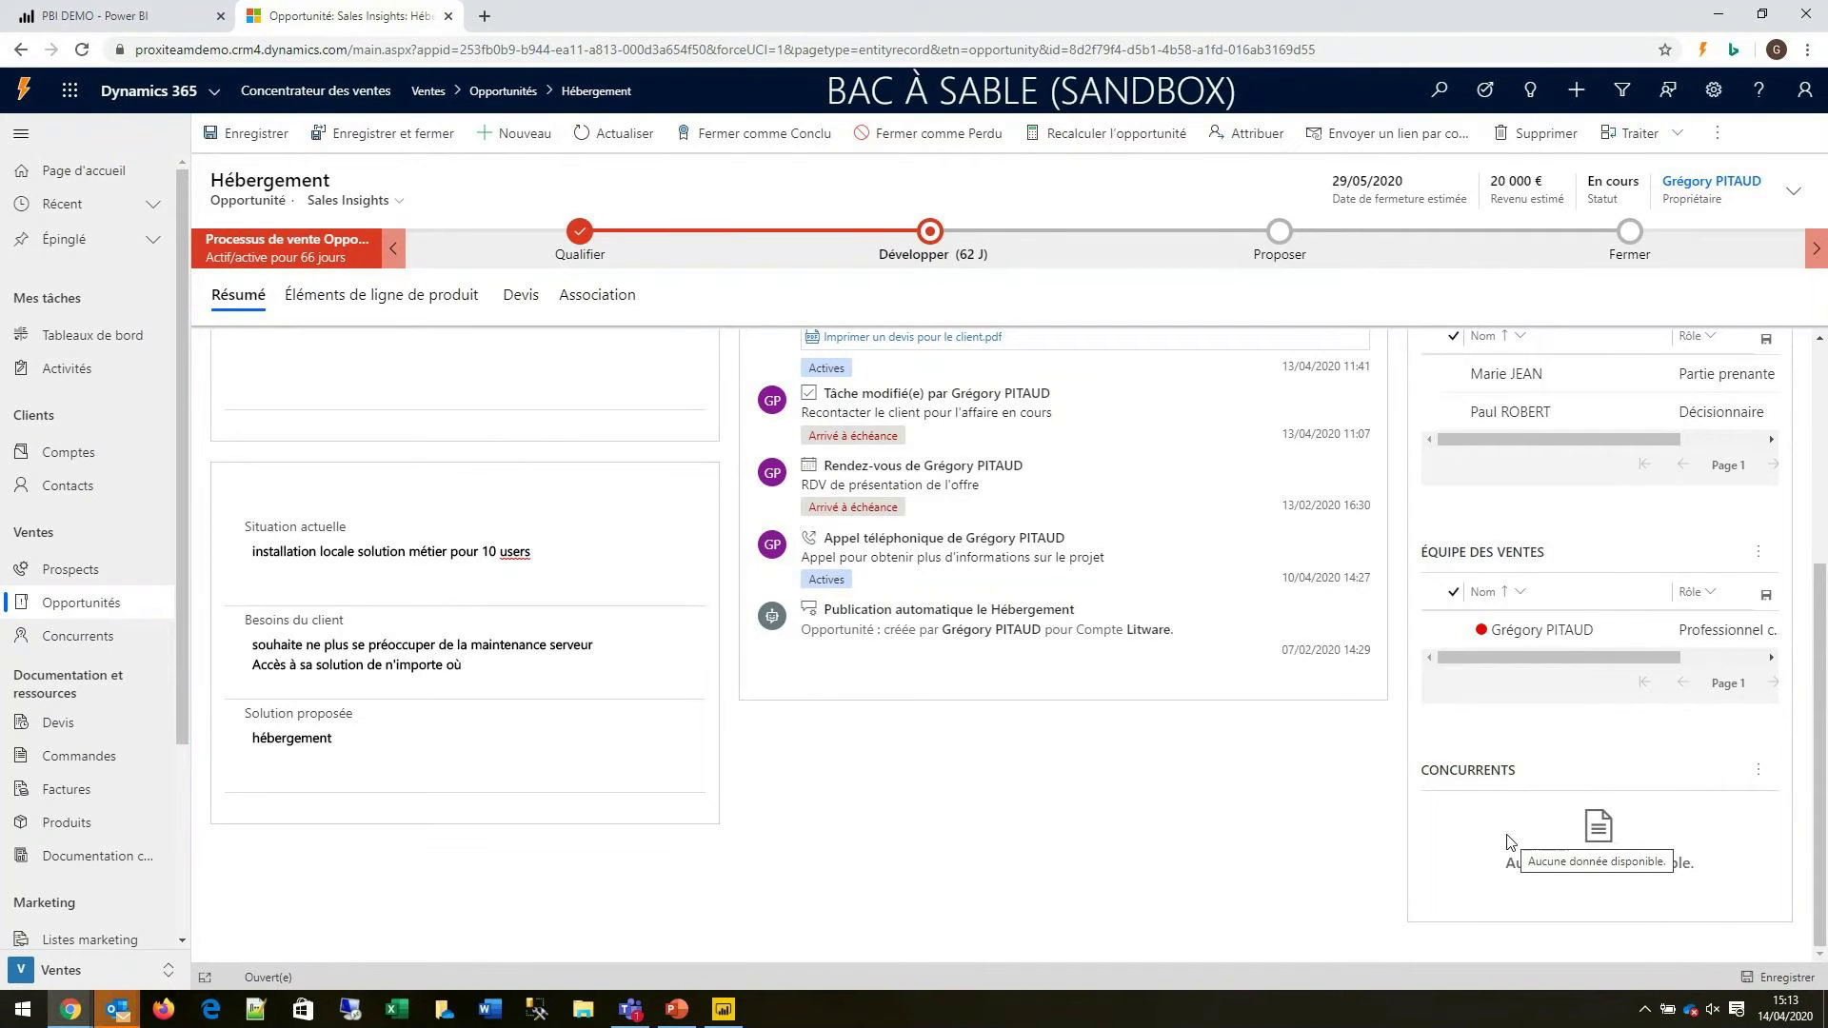
scroll(1510, 841, up, 3)
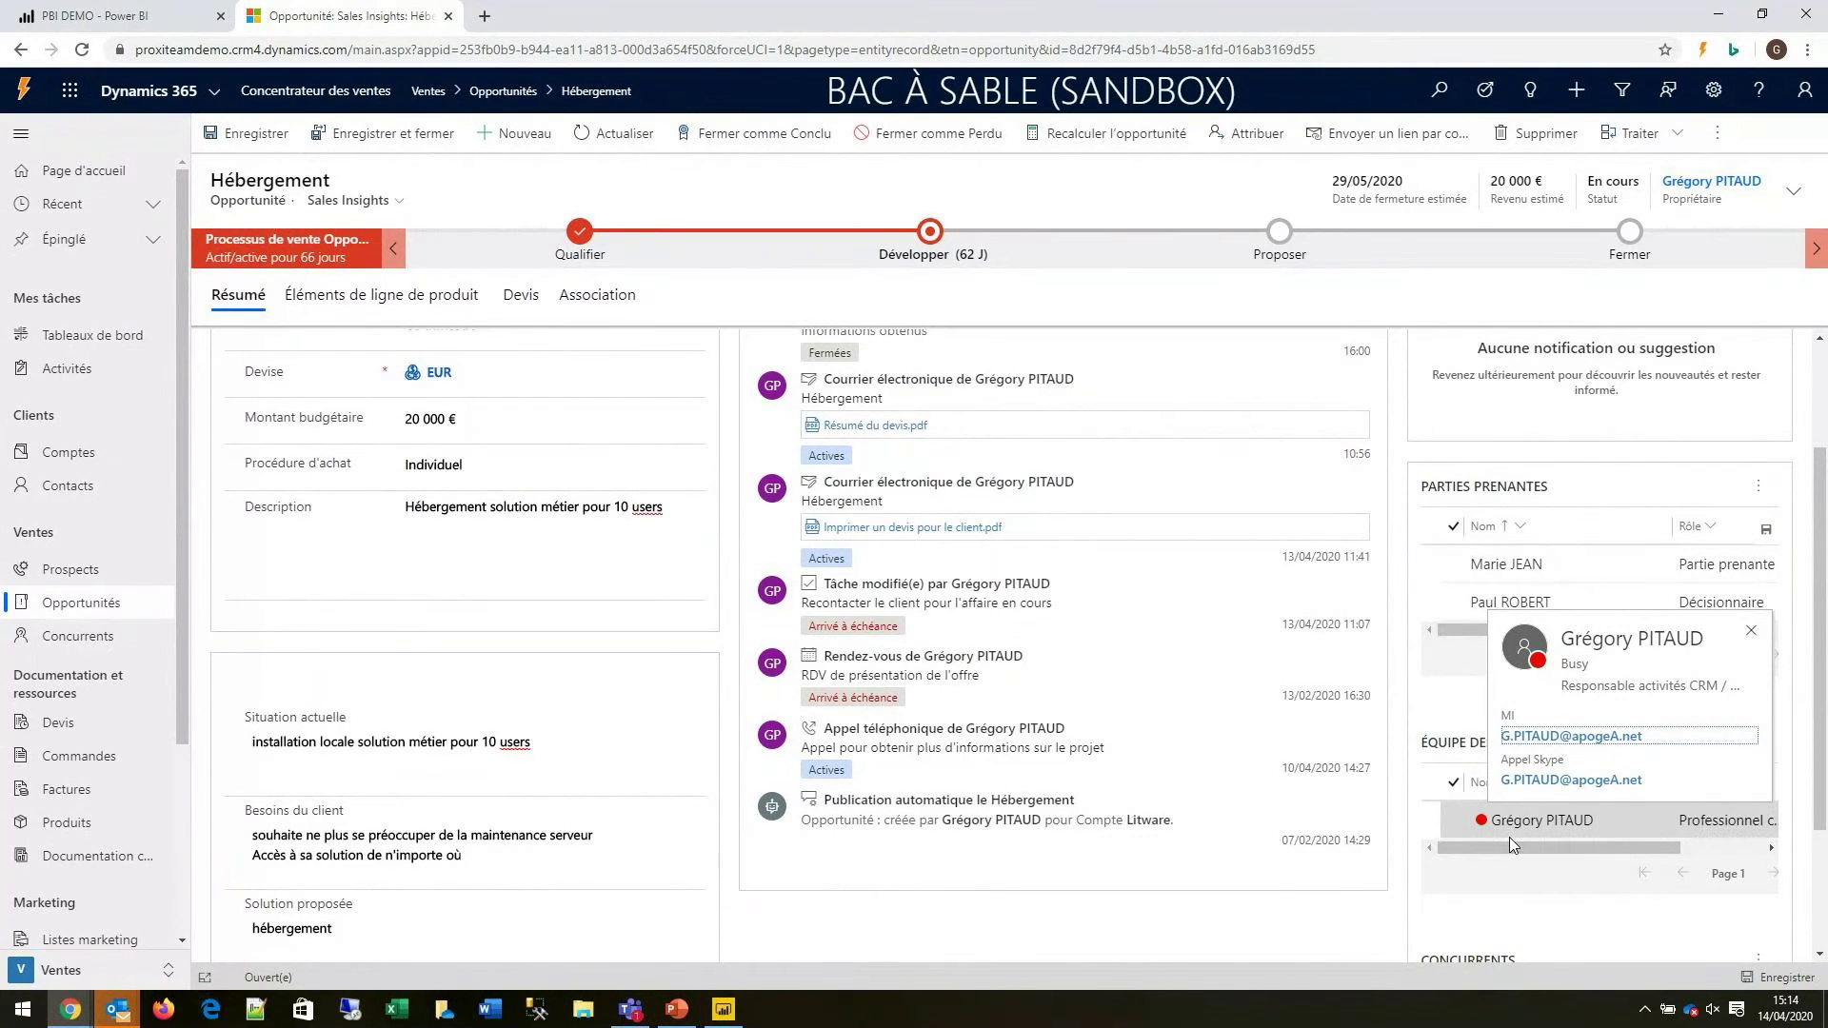
Step: Add a task titled "Rédiger proposiiton" with due date 17/04/2020 to the Hébergement opportunity's timeline and save it
scroll(1510, 839, up, 2)
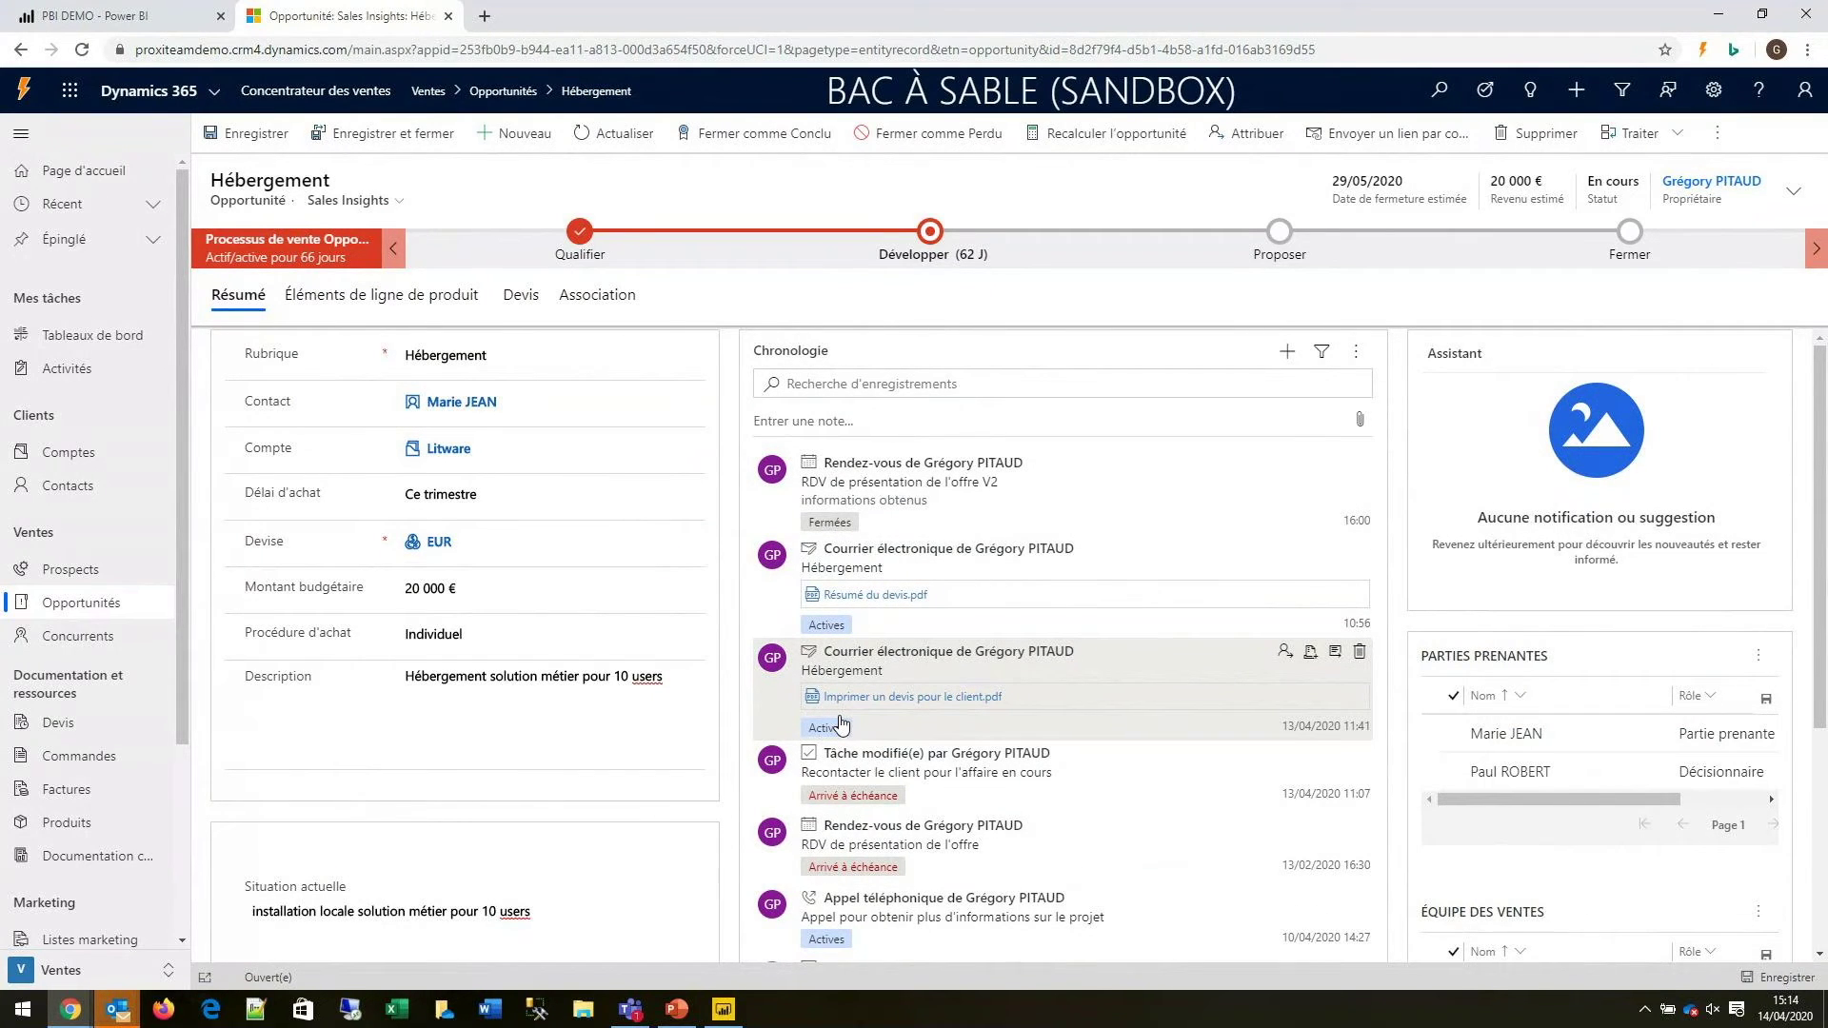
click(1285, 359)
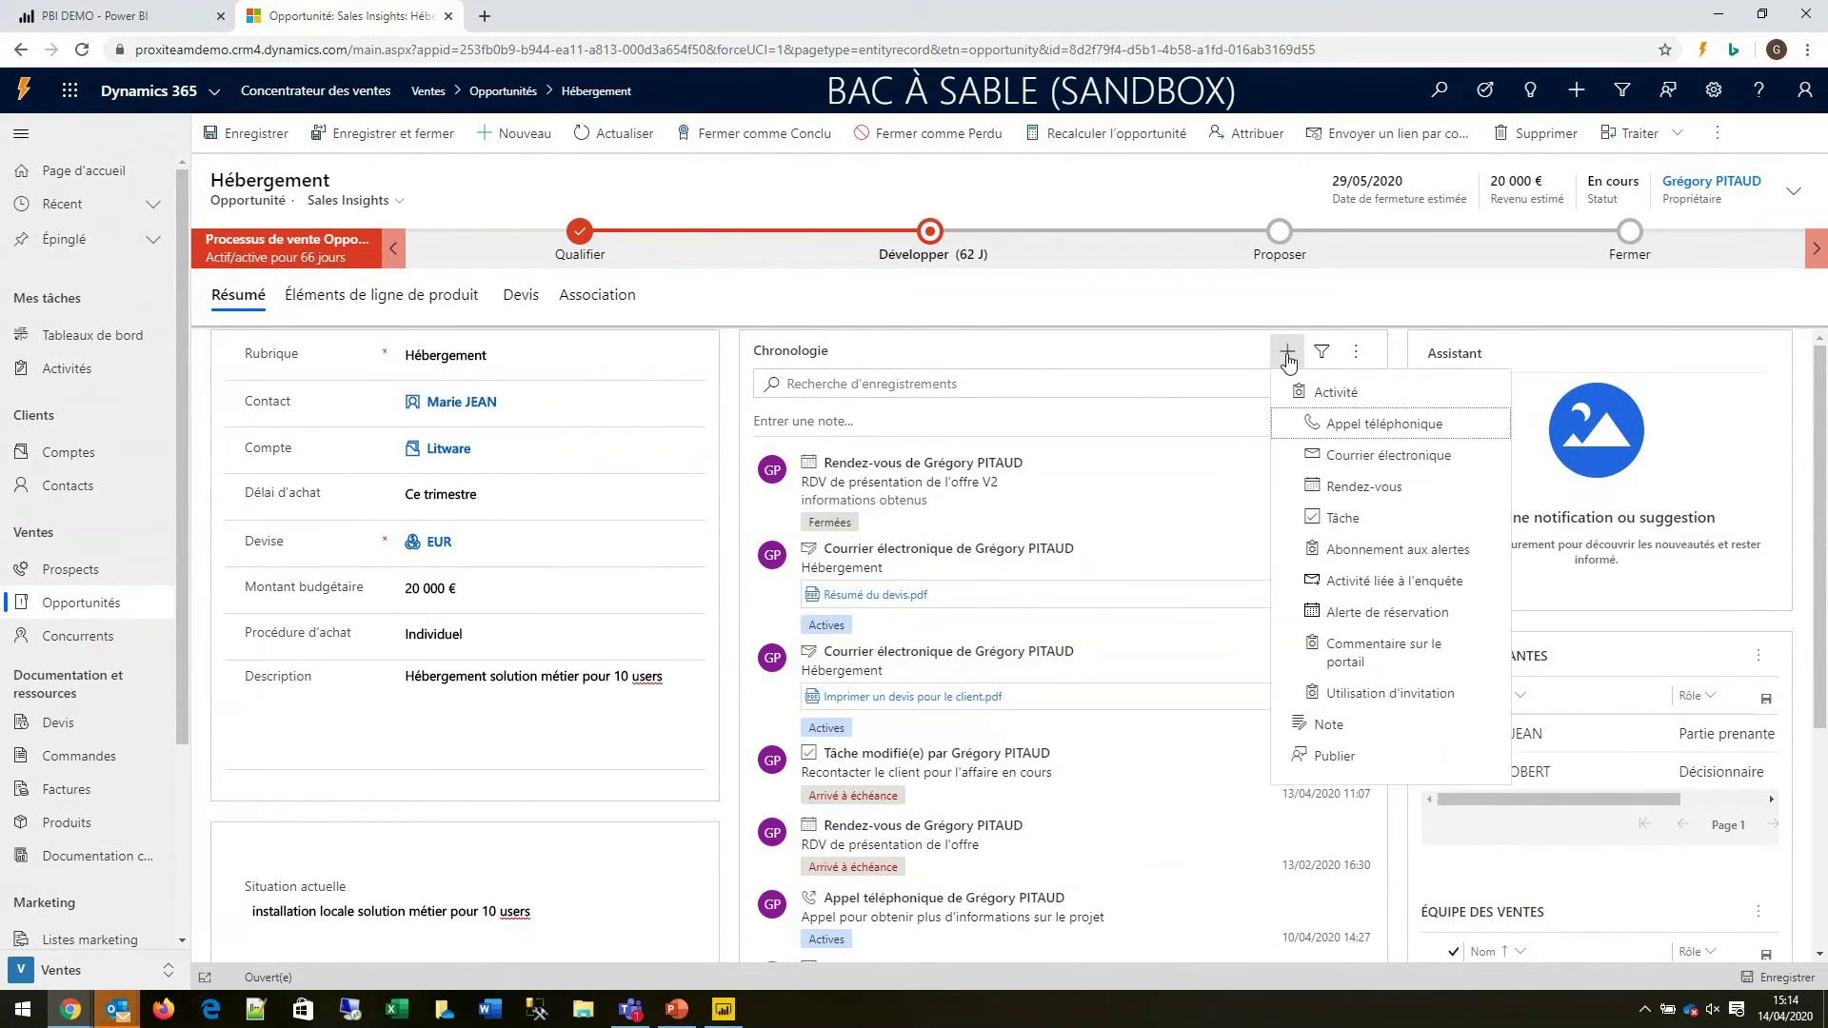
click(1352, 525)
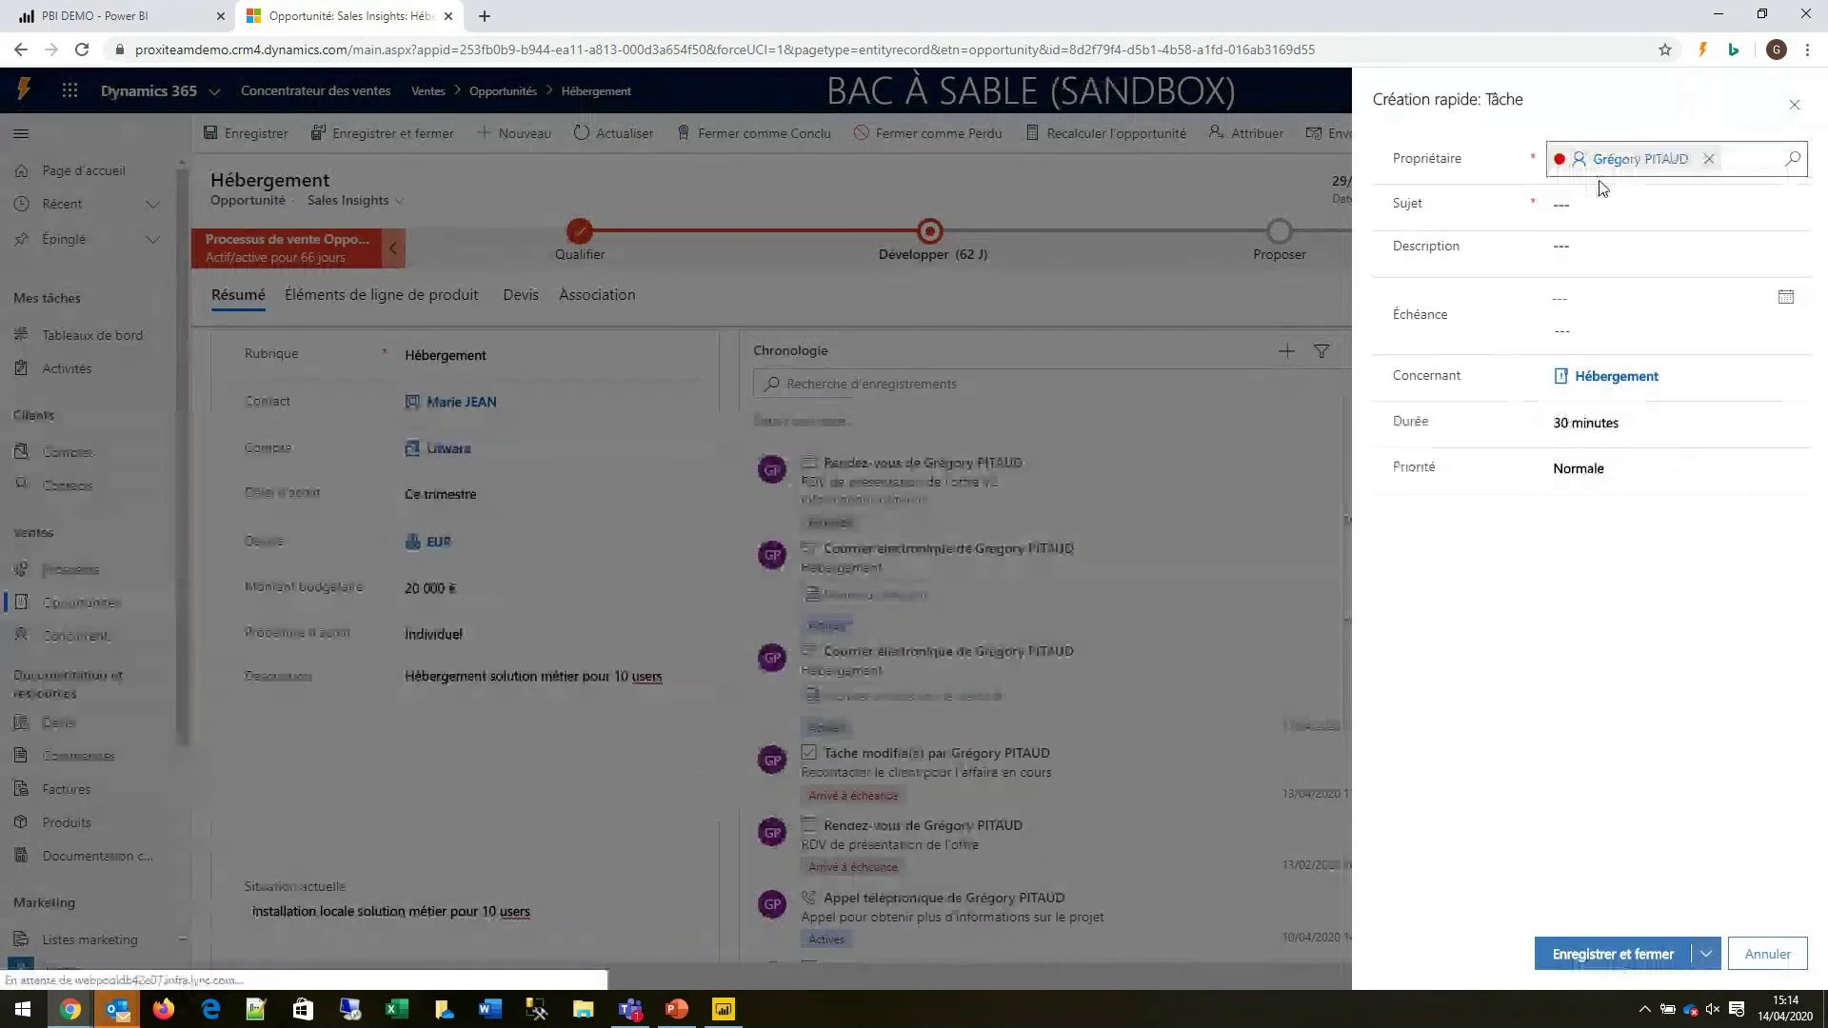
click(1600, 203)
text(Rédiger)
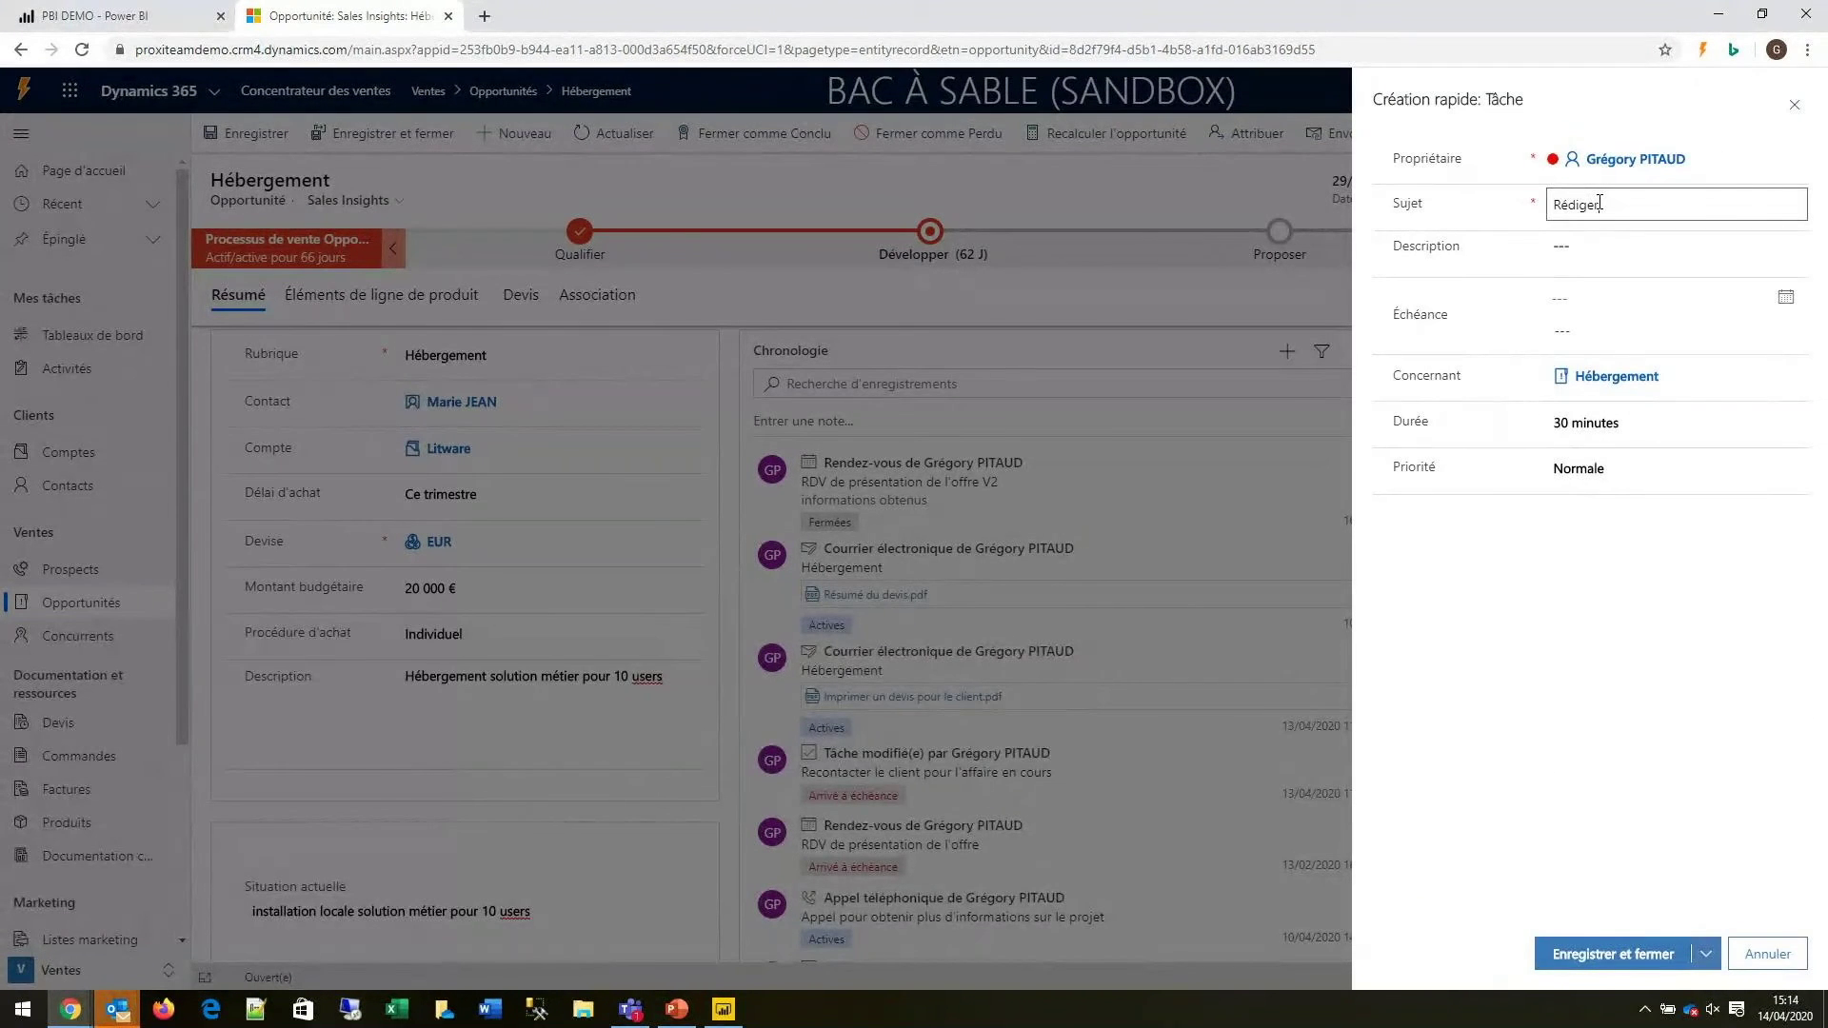
text( proposiiton)
click(1785, 297)
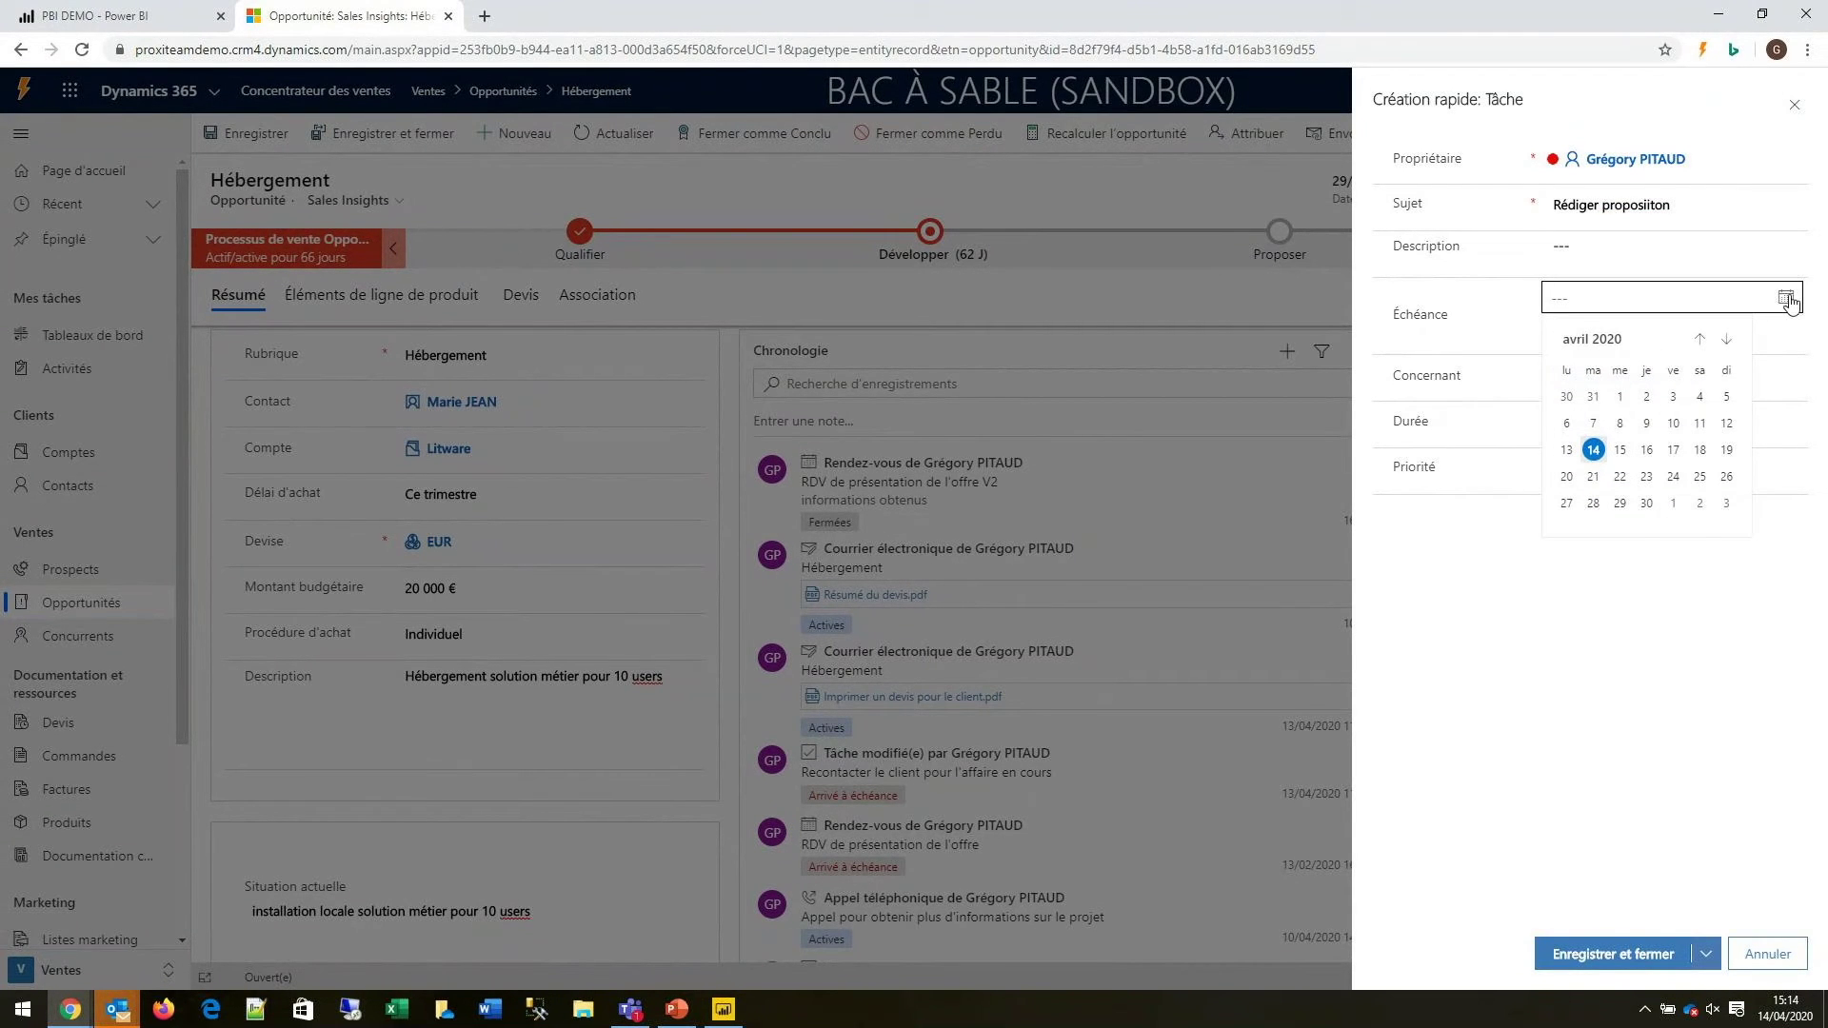
click(1673, 450)
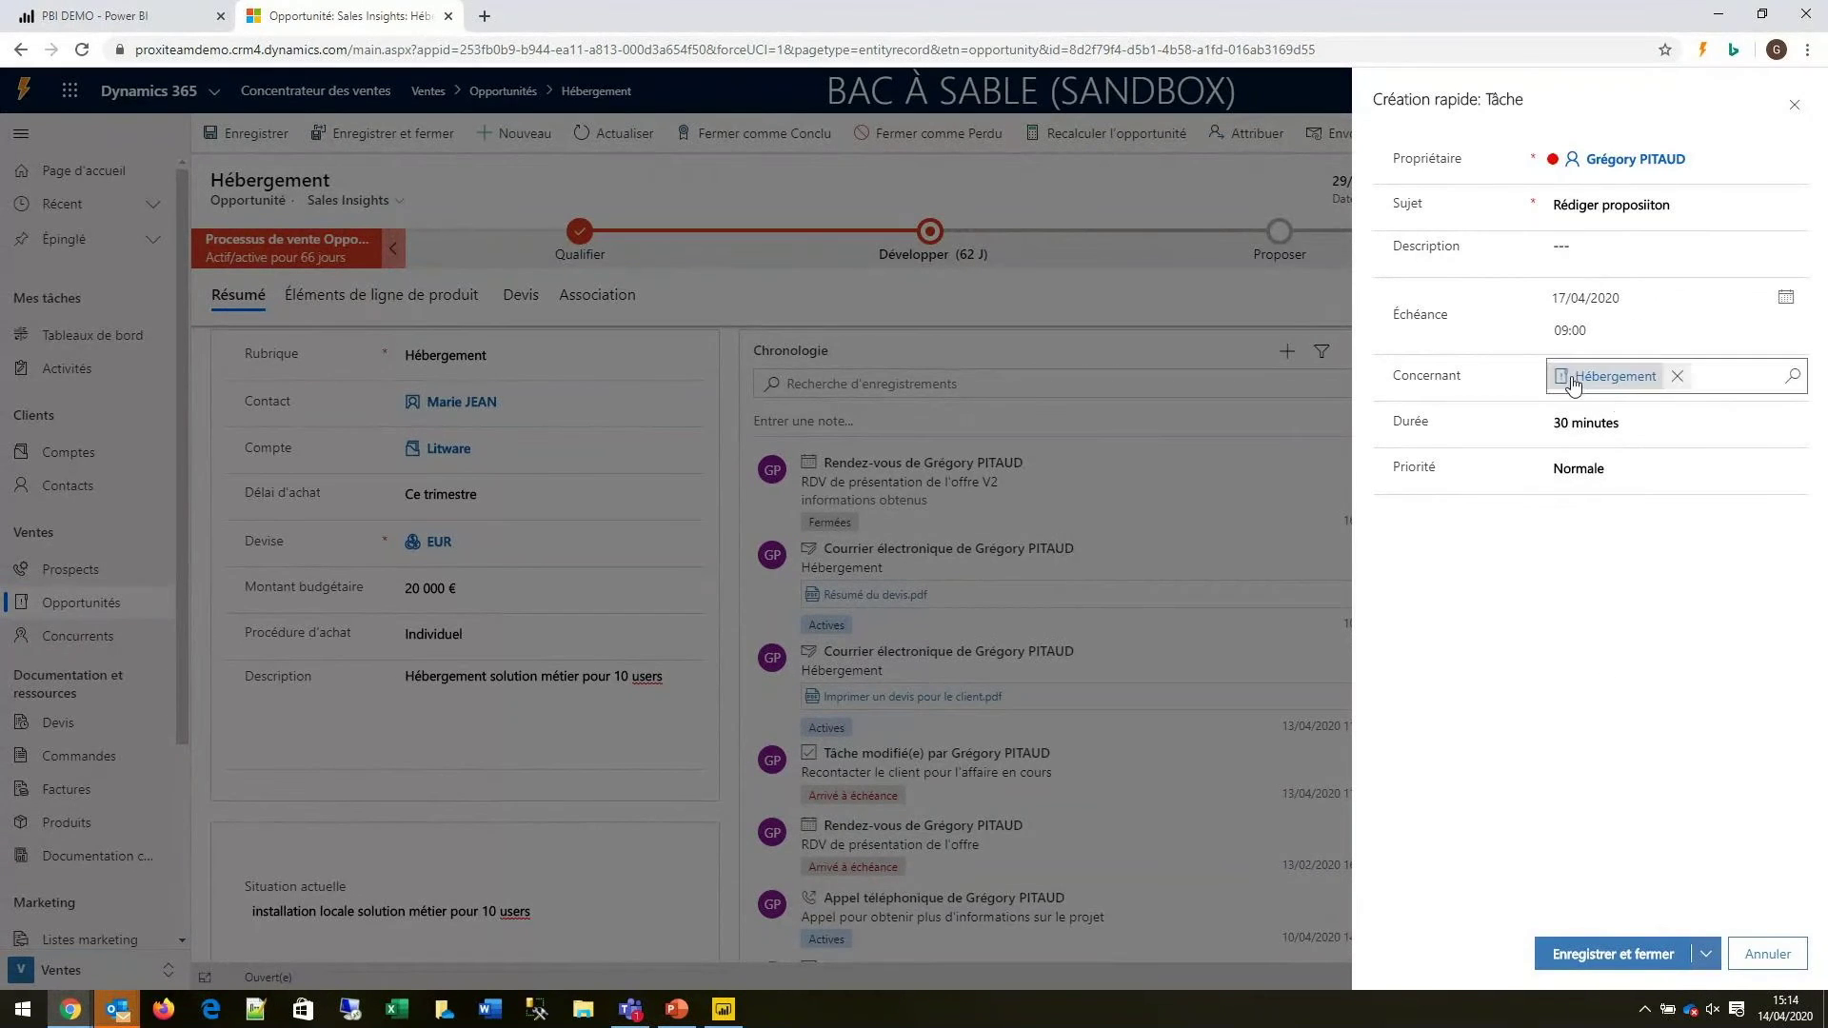
click(1609, 957)
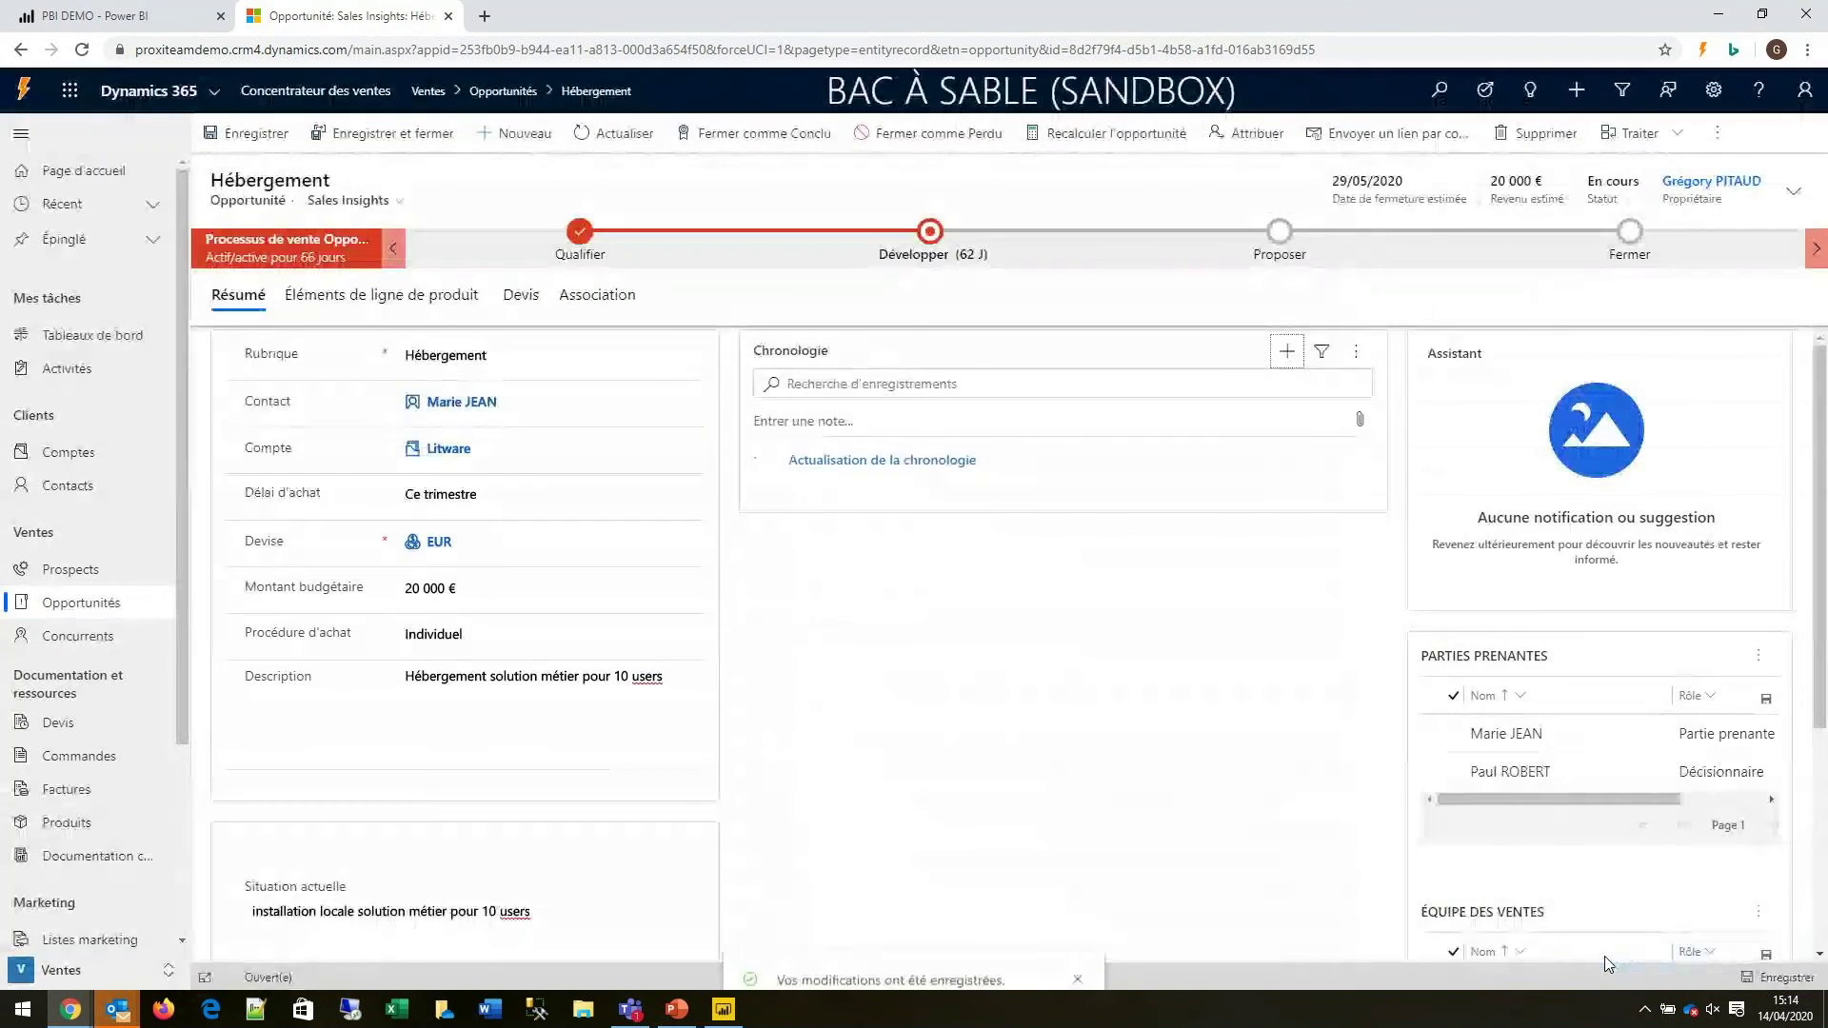
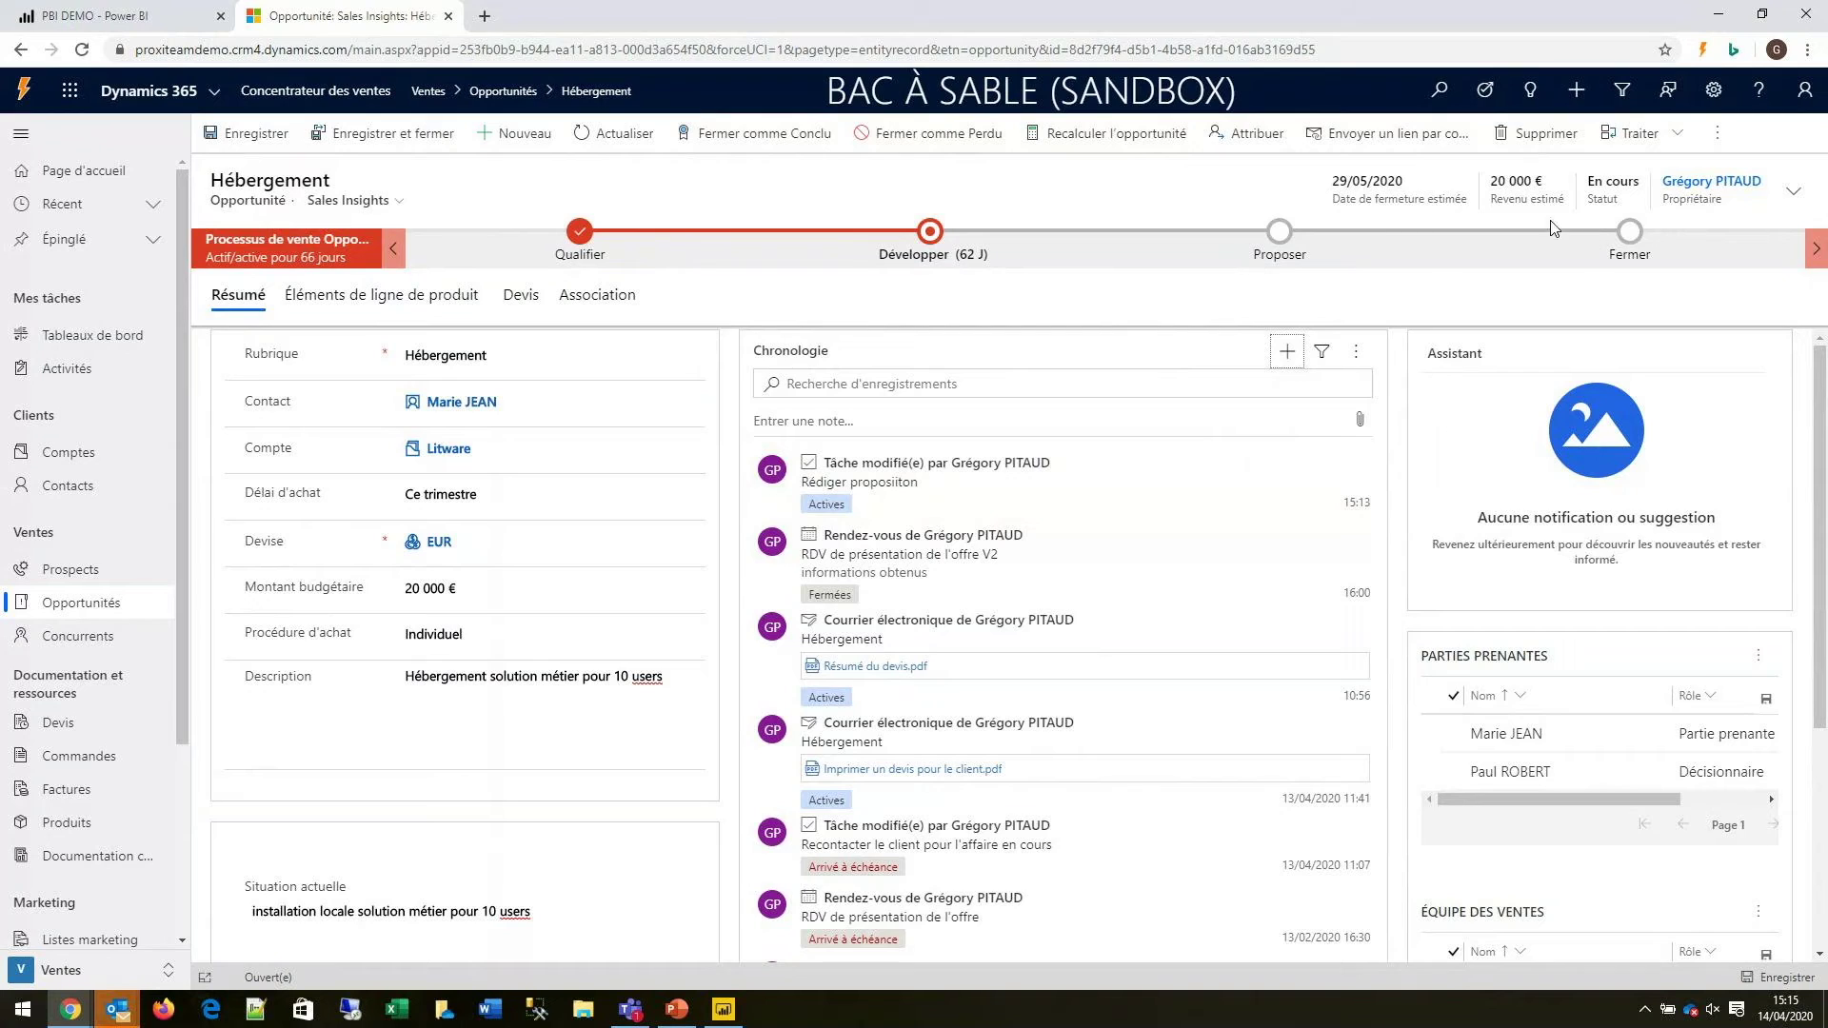
Step: Examine the completed Qualifier stage's details in the opportunity's sales process
click(579, 234)
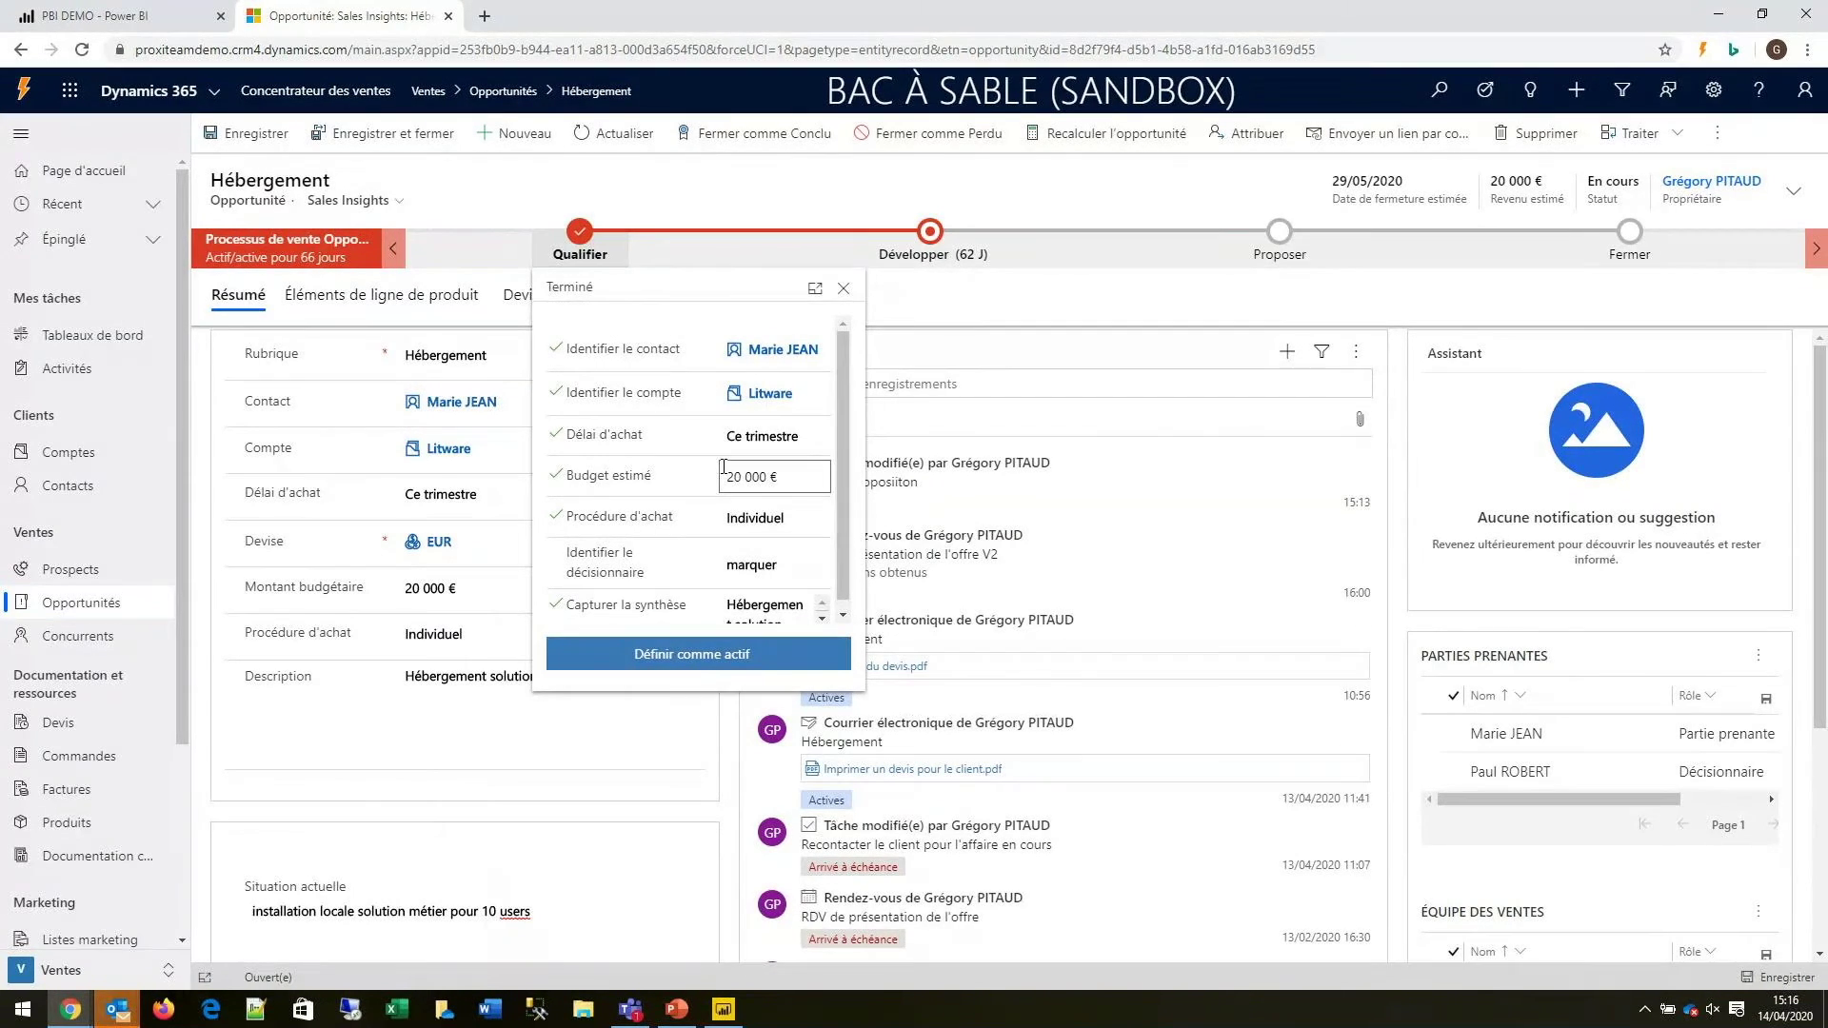
scroll(837, 400, down, 1)
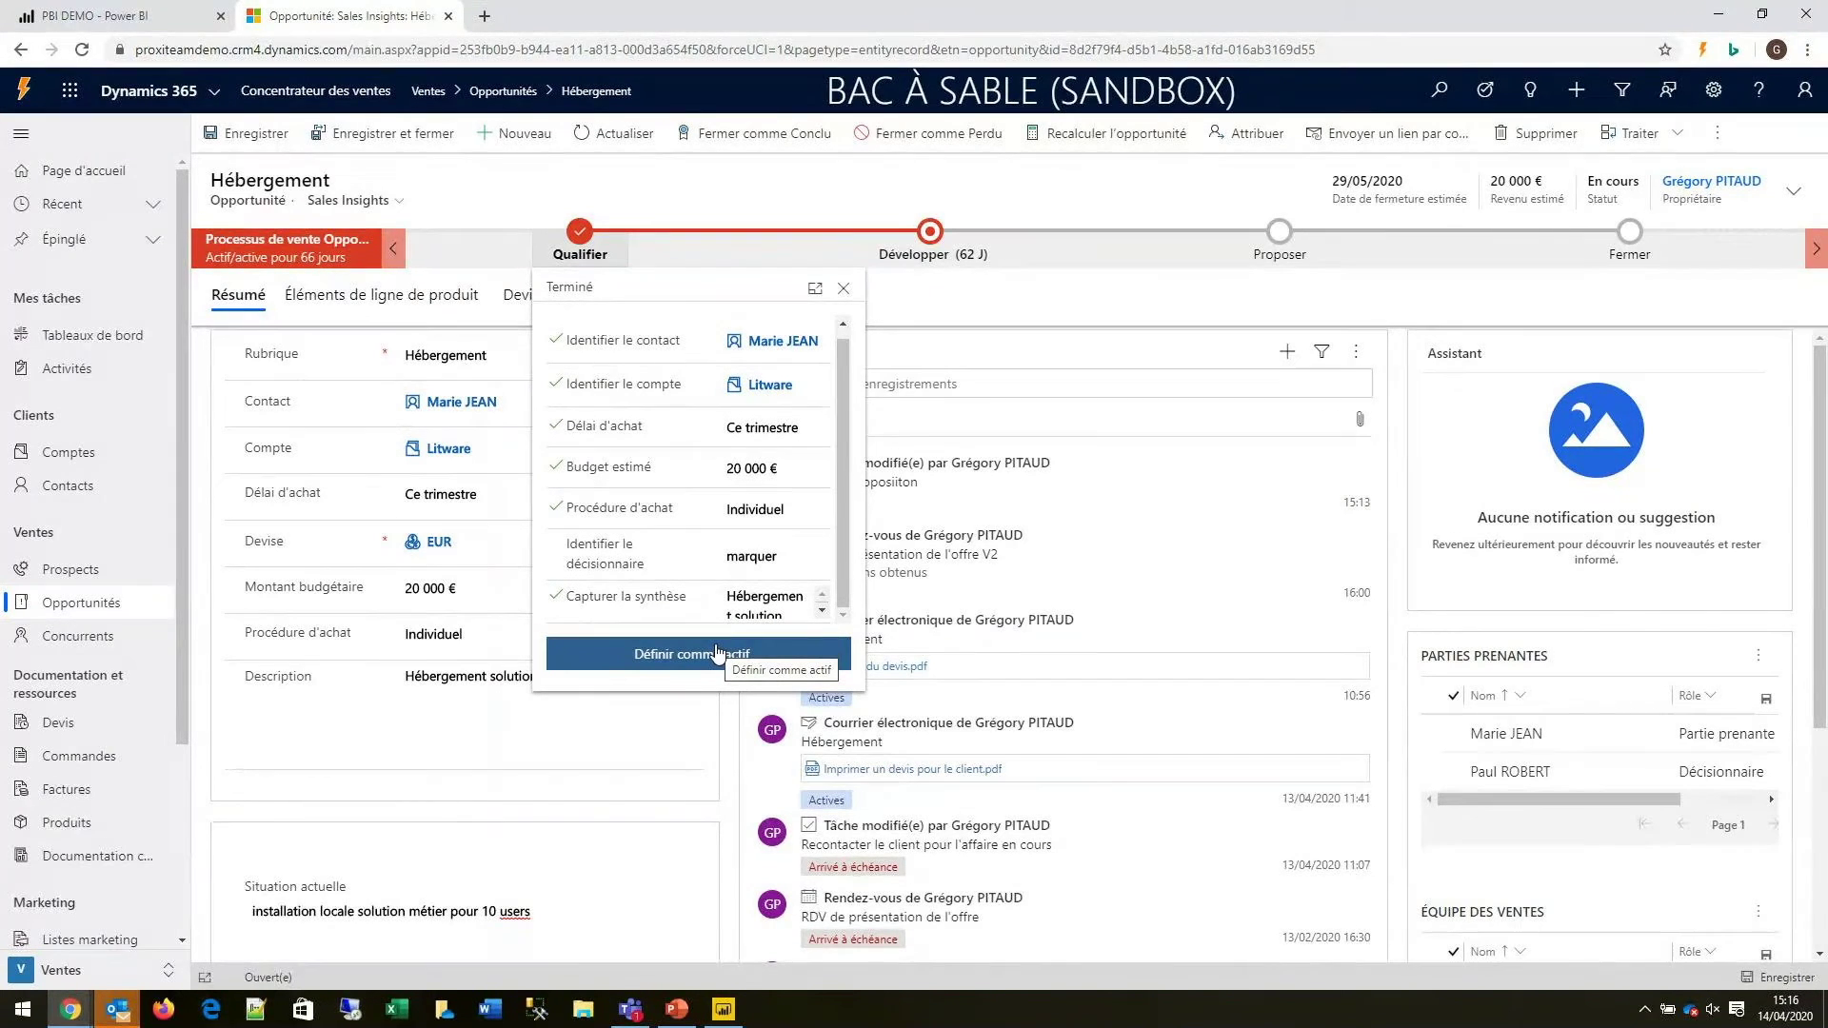
click(970, 193)
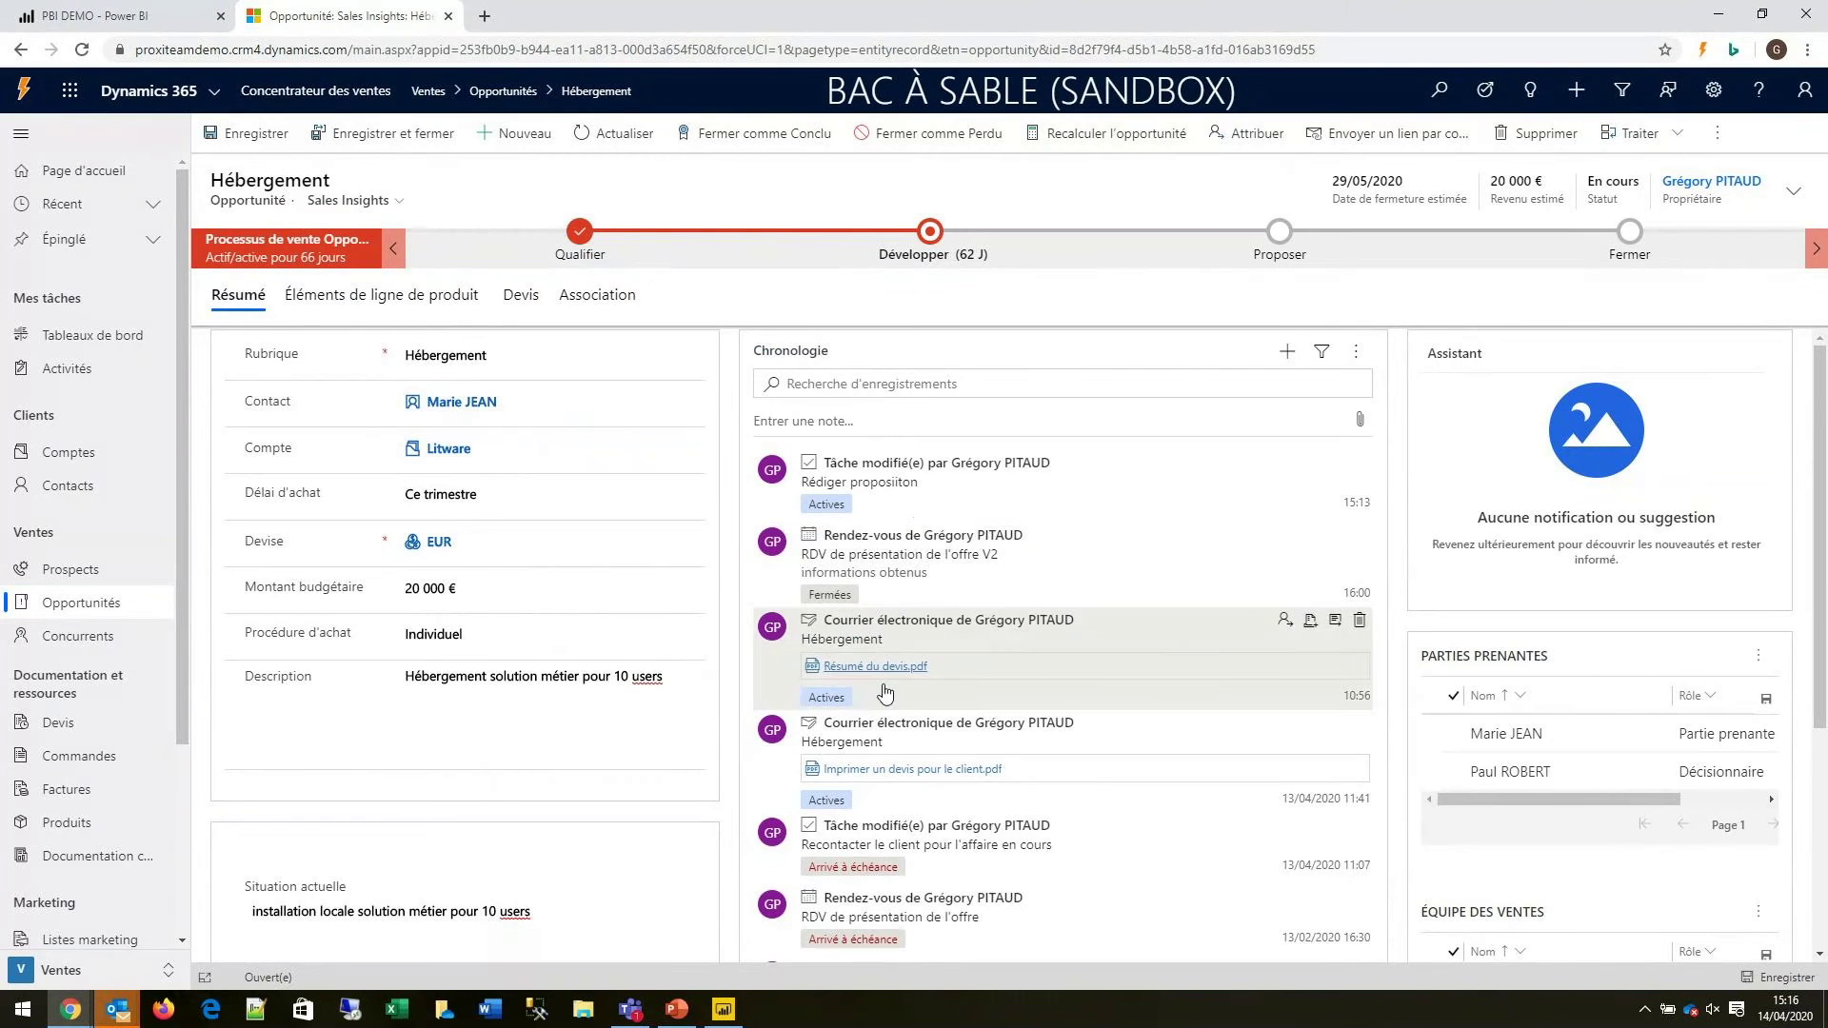
Step: Review the Développer stage and advance the opportunity's sales process to the Proposer stage
click(931, 234)
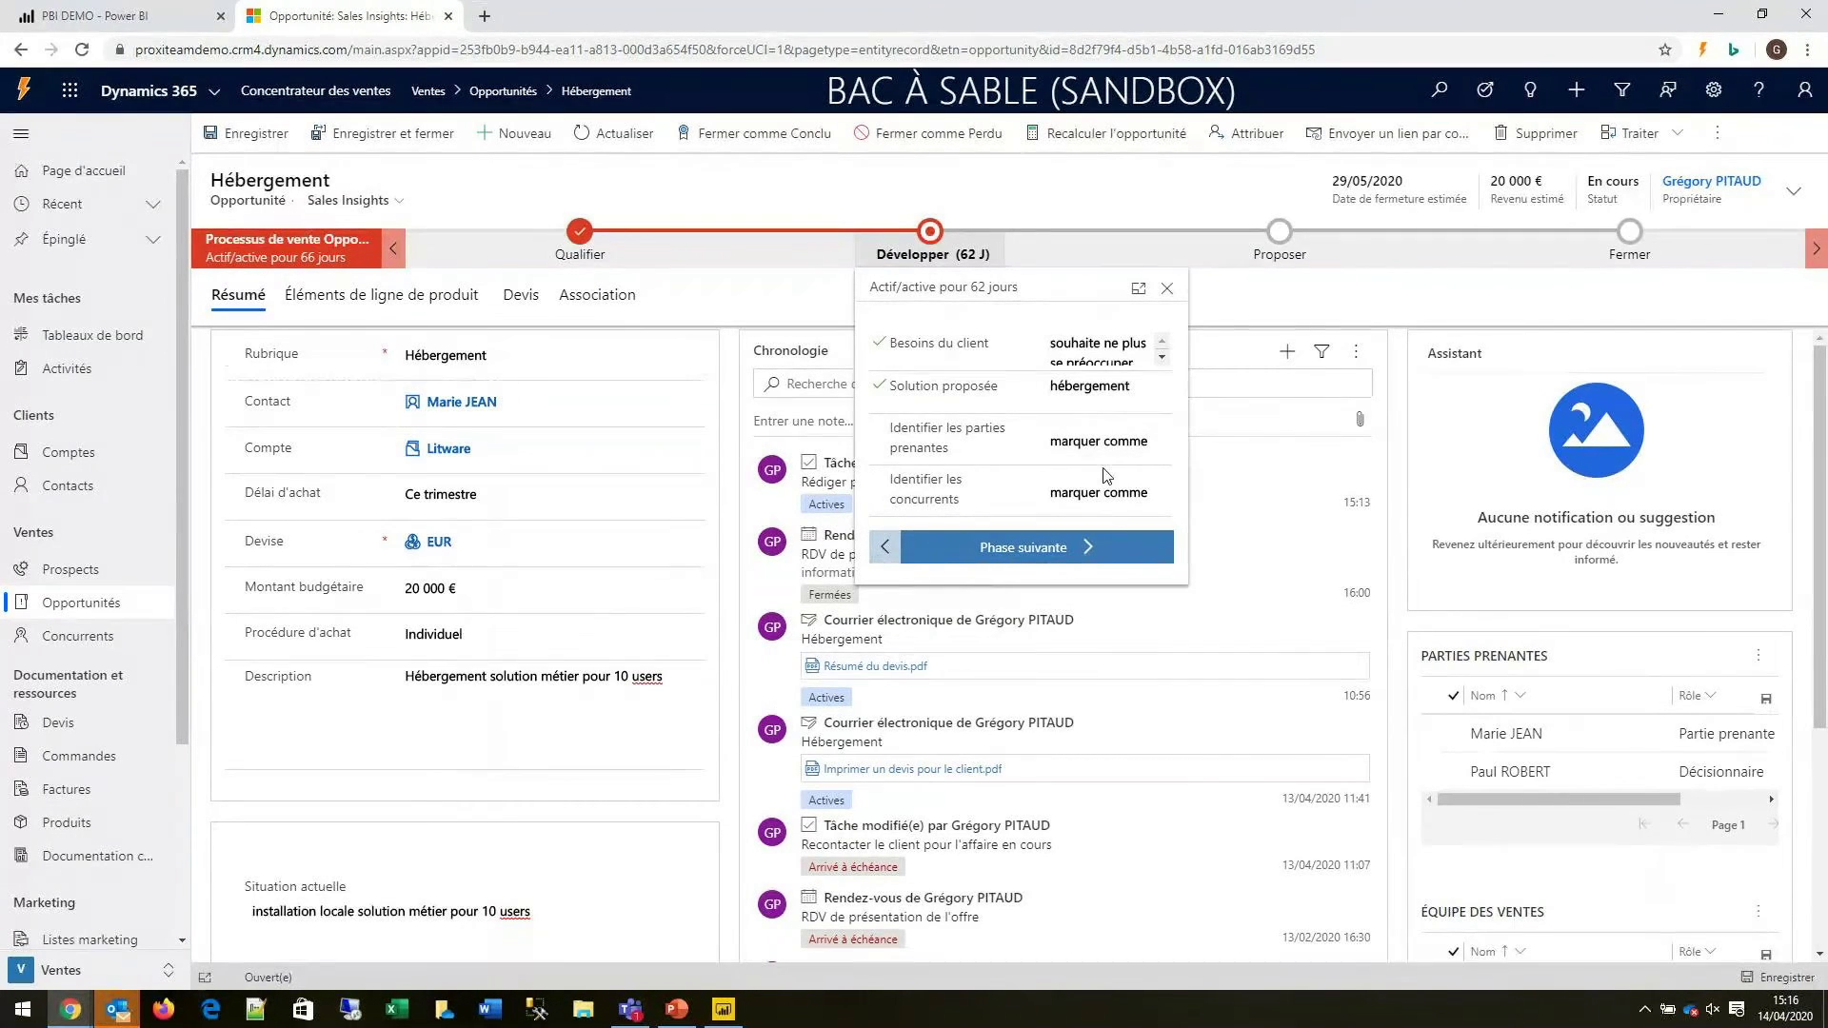
click(1062, 552)
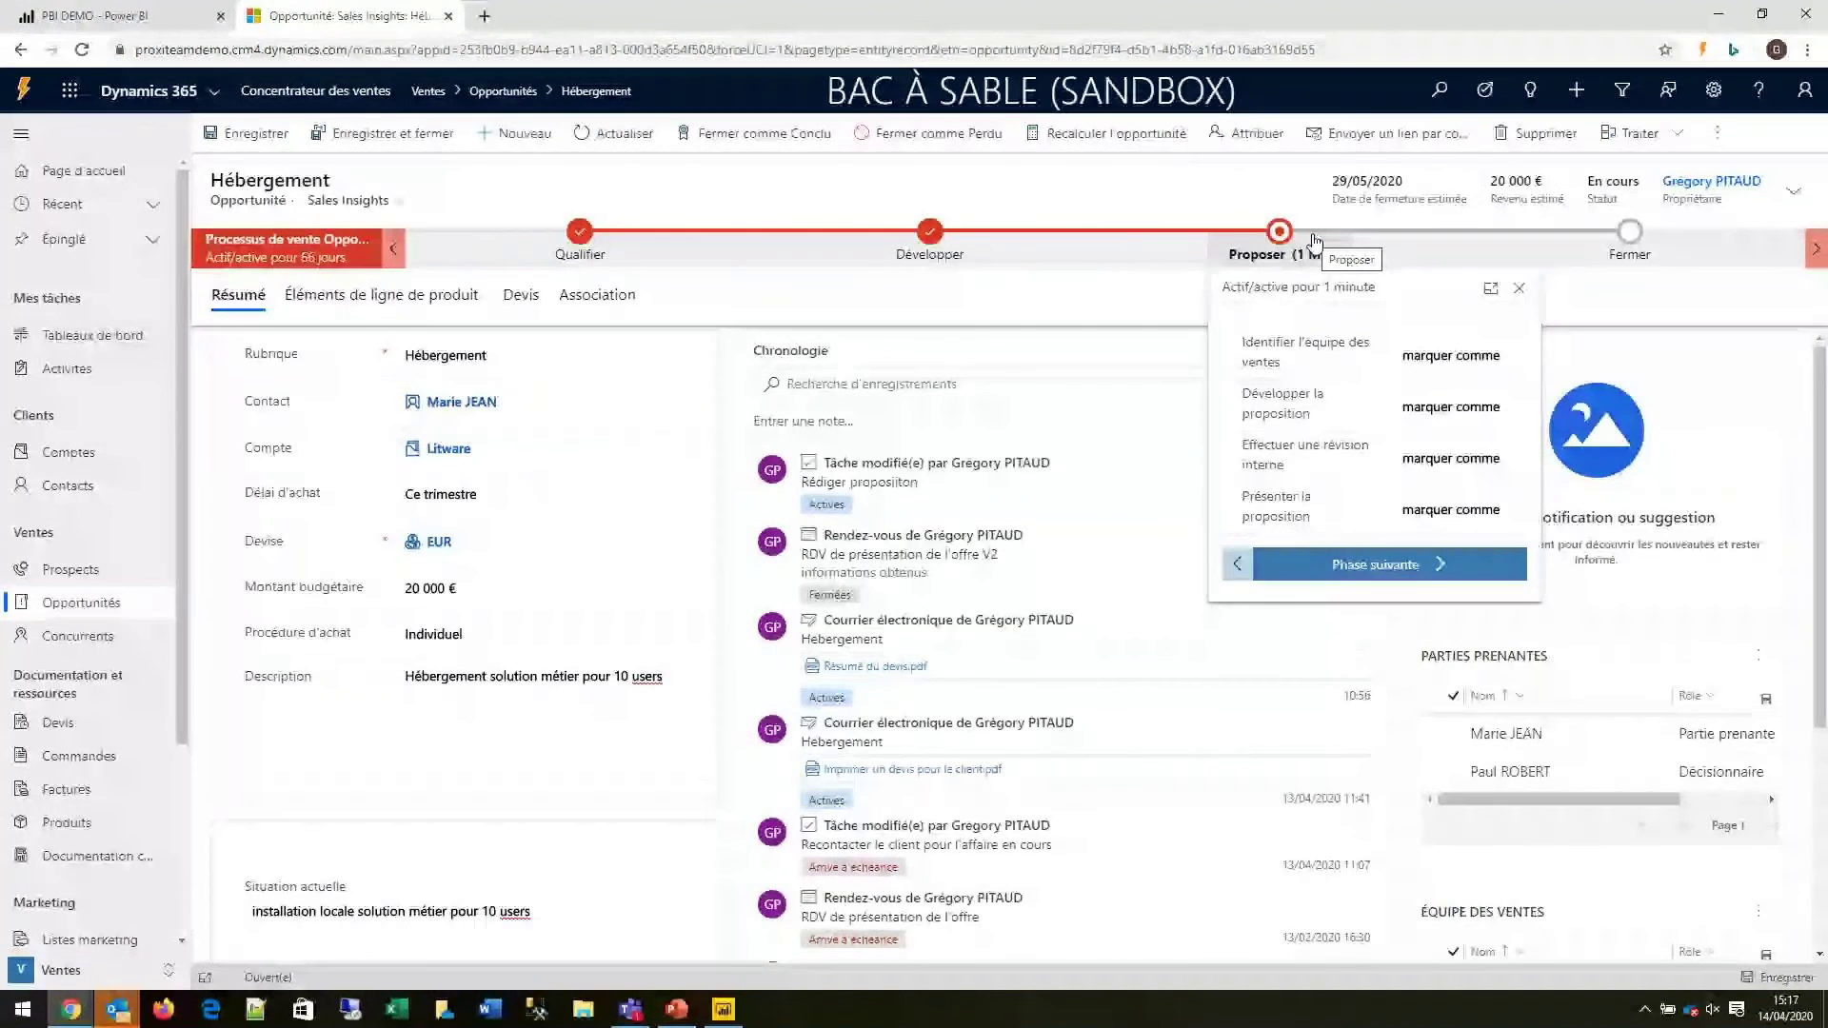
click(1202, 200)
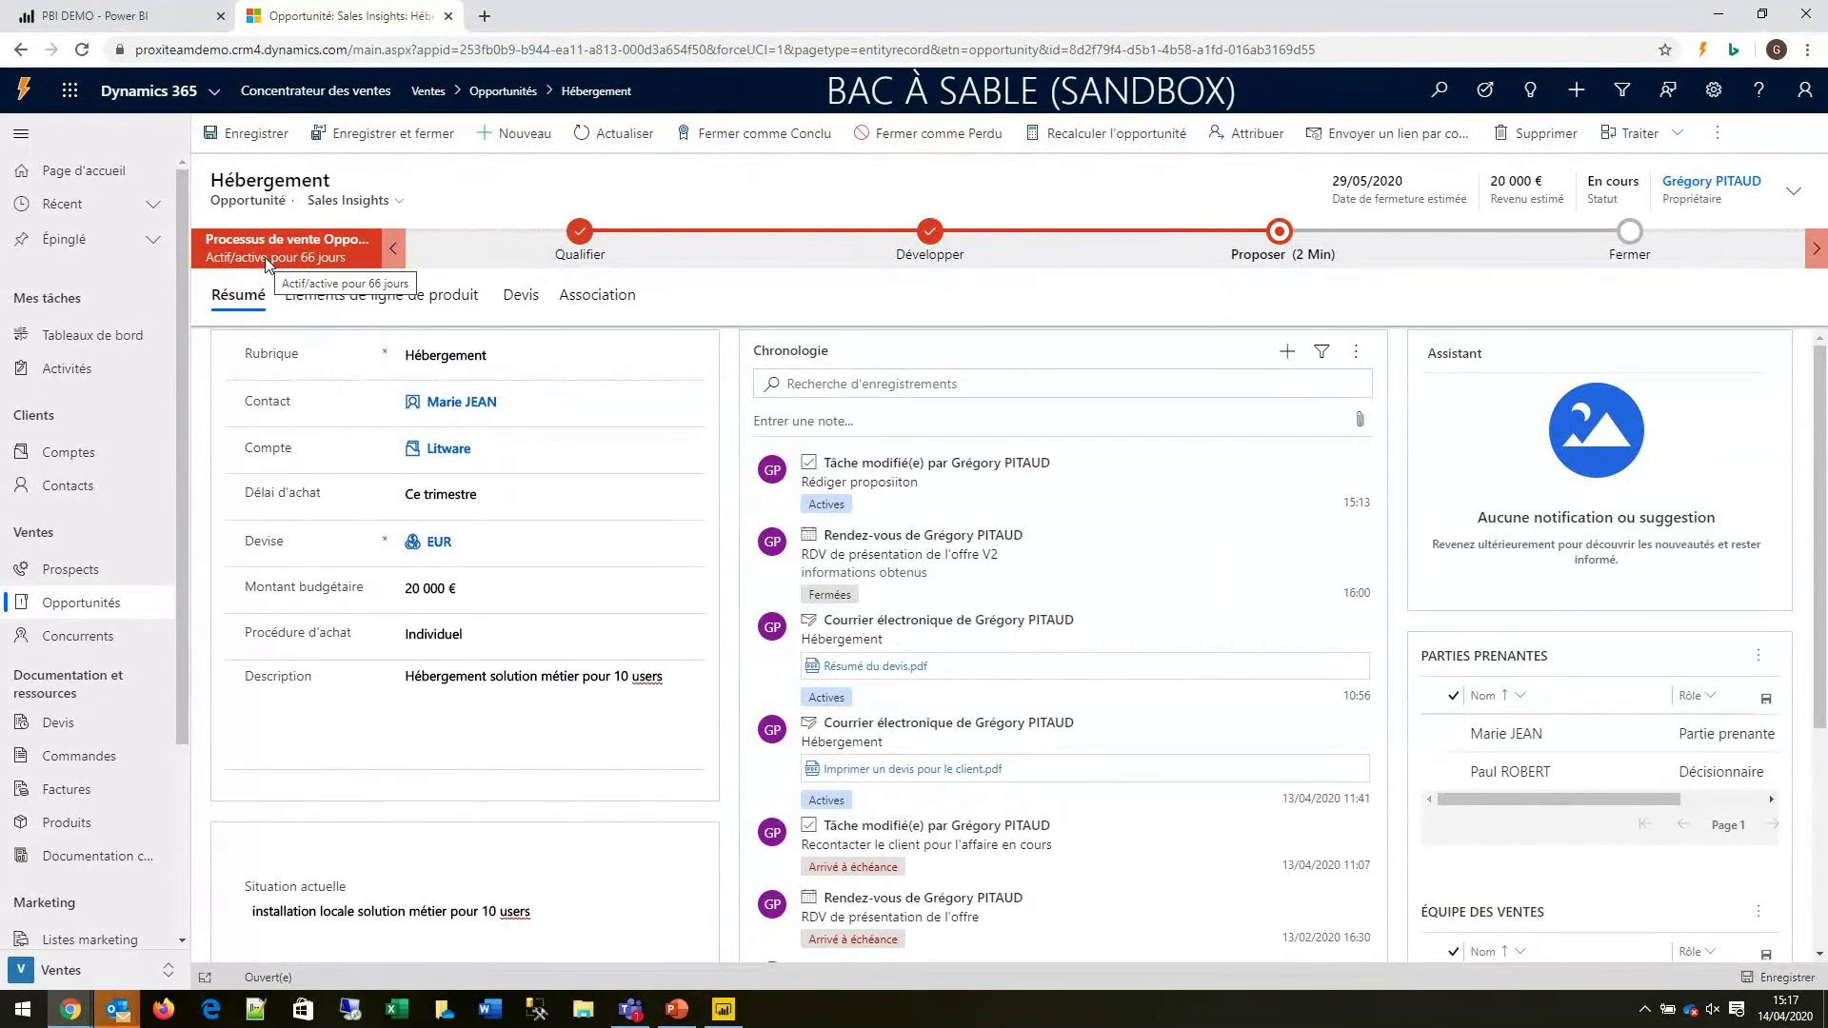
Step: Review the details of the completed Qualifier and Développer stages
click(579, 239)
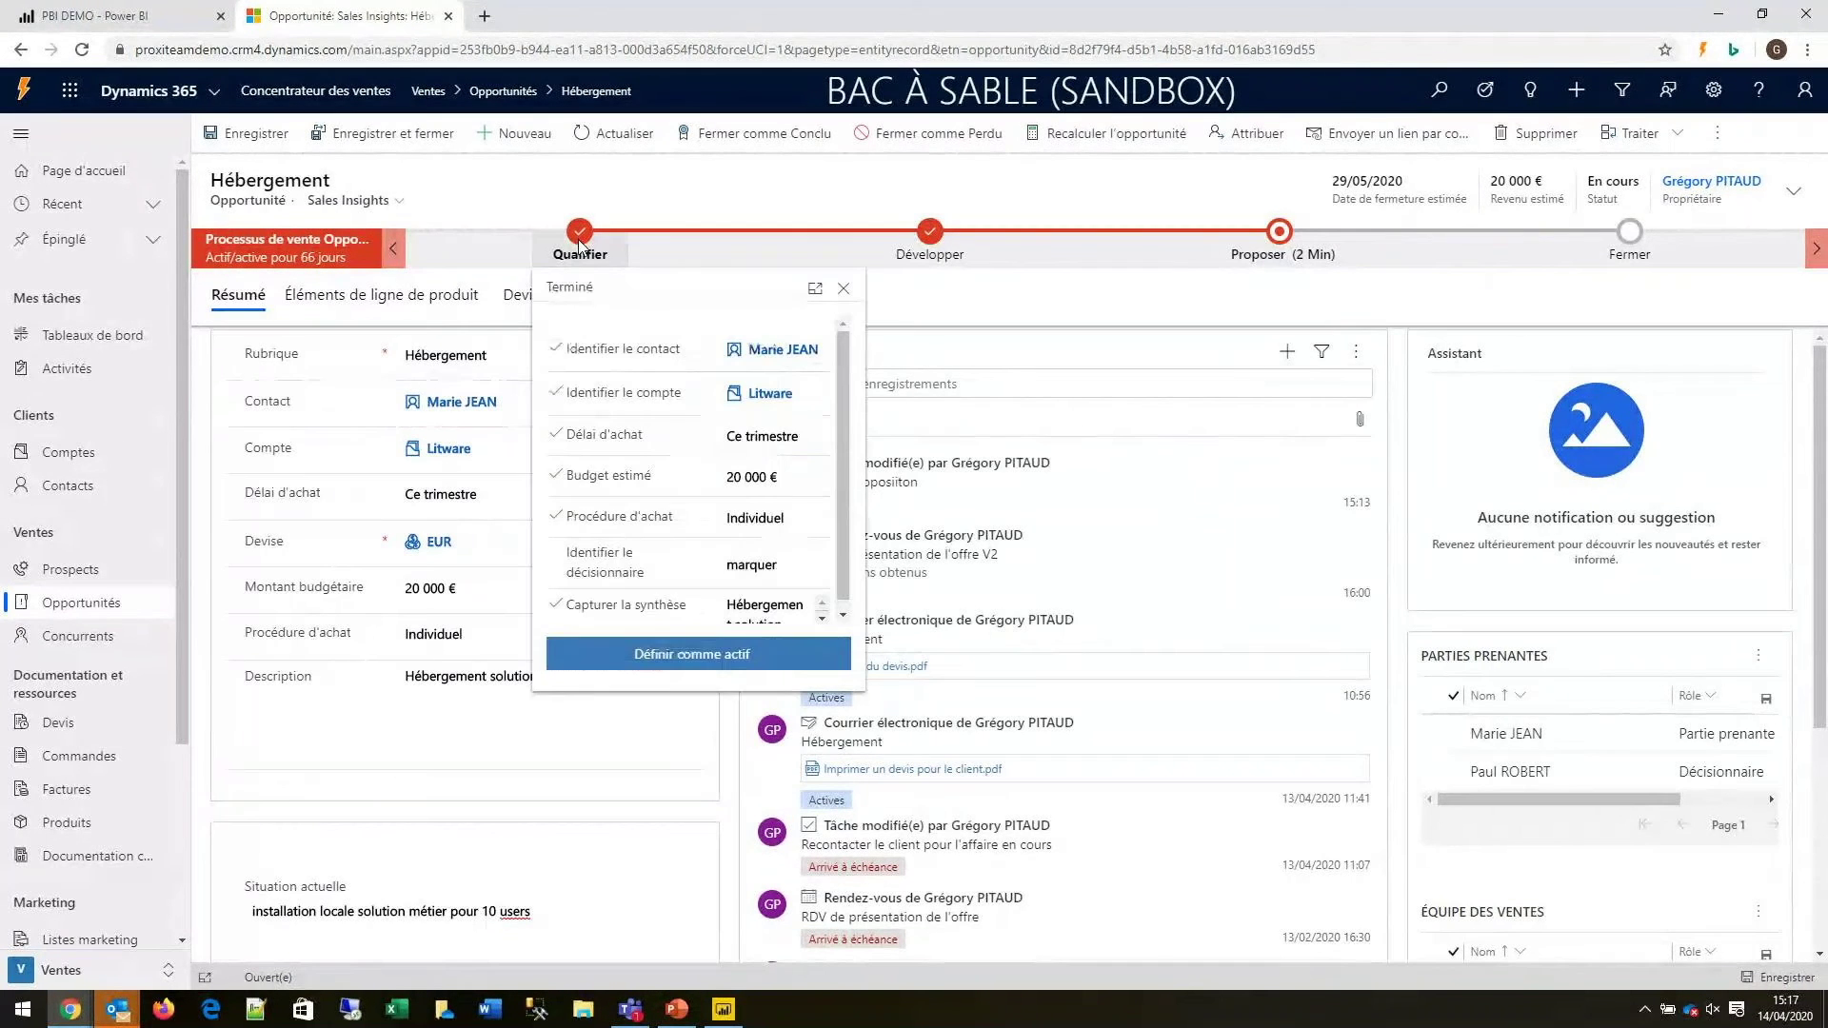
click(938, 240)
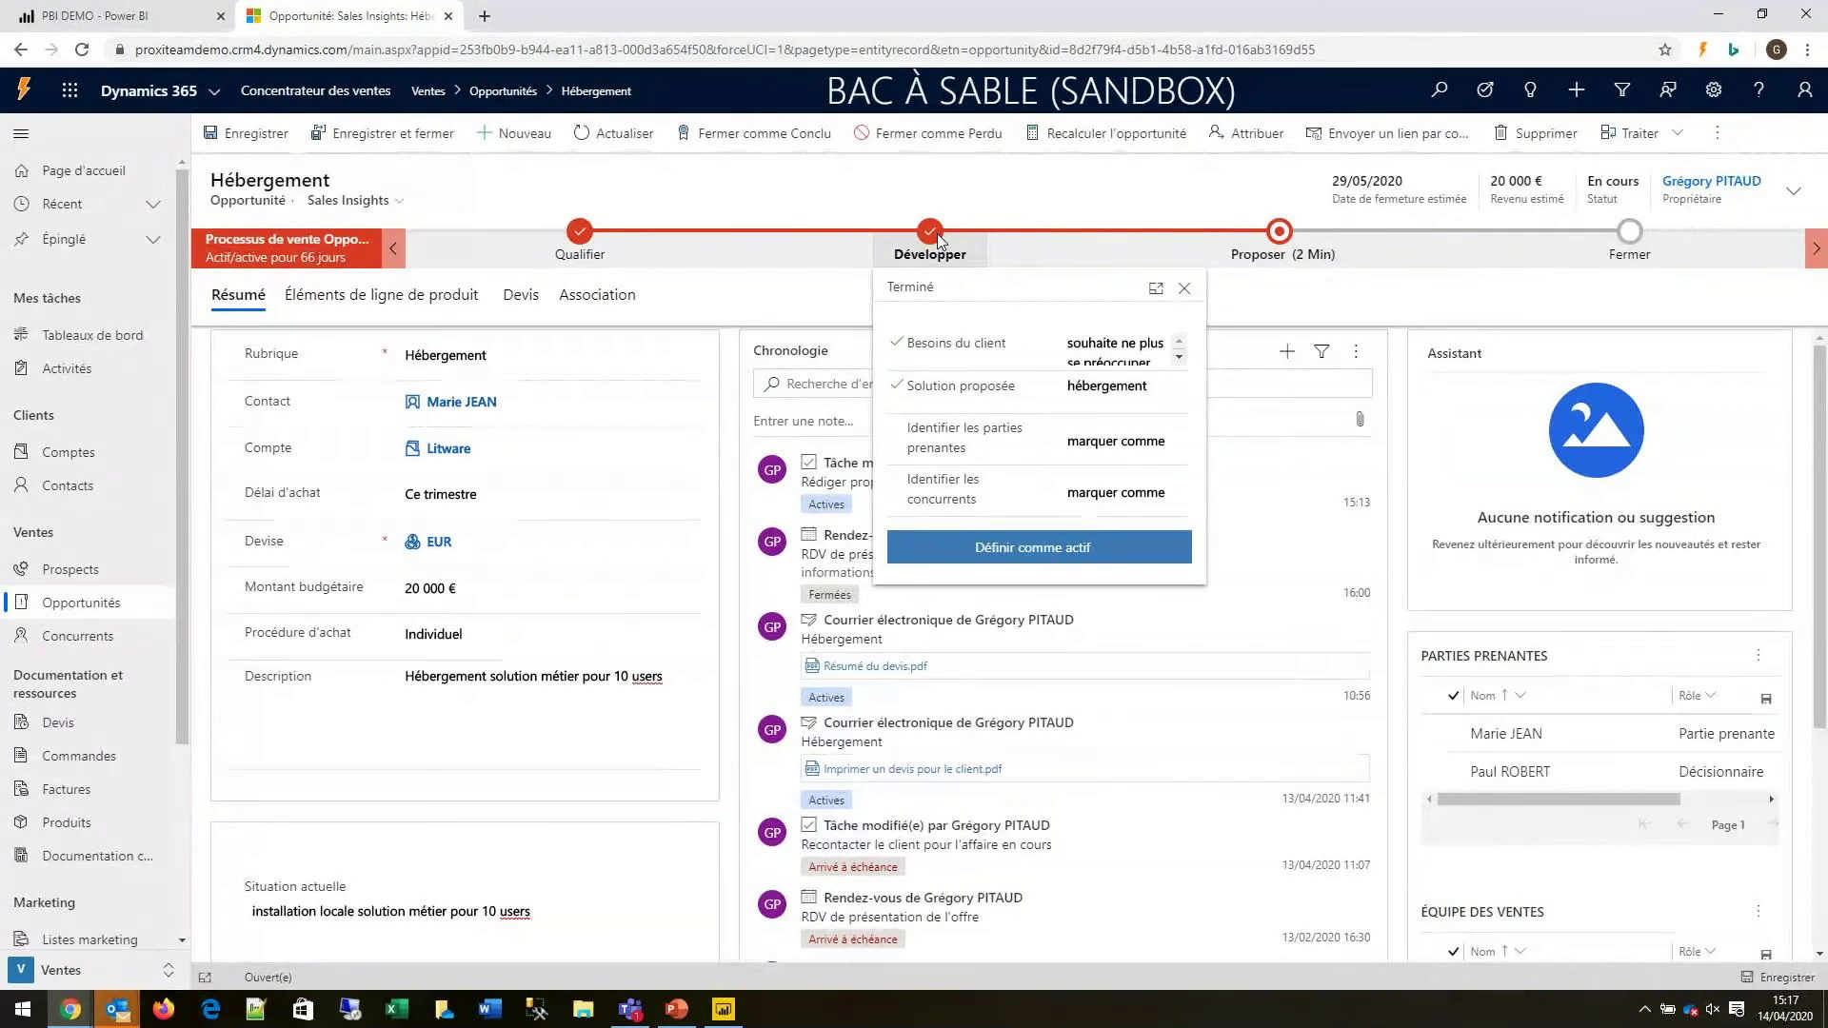
click(990, 200)
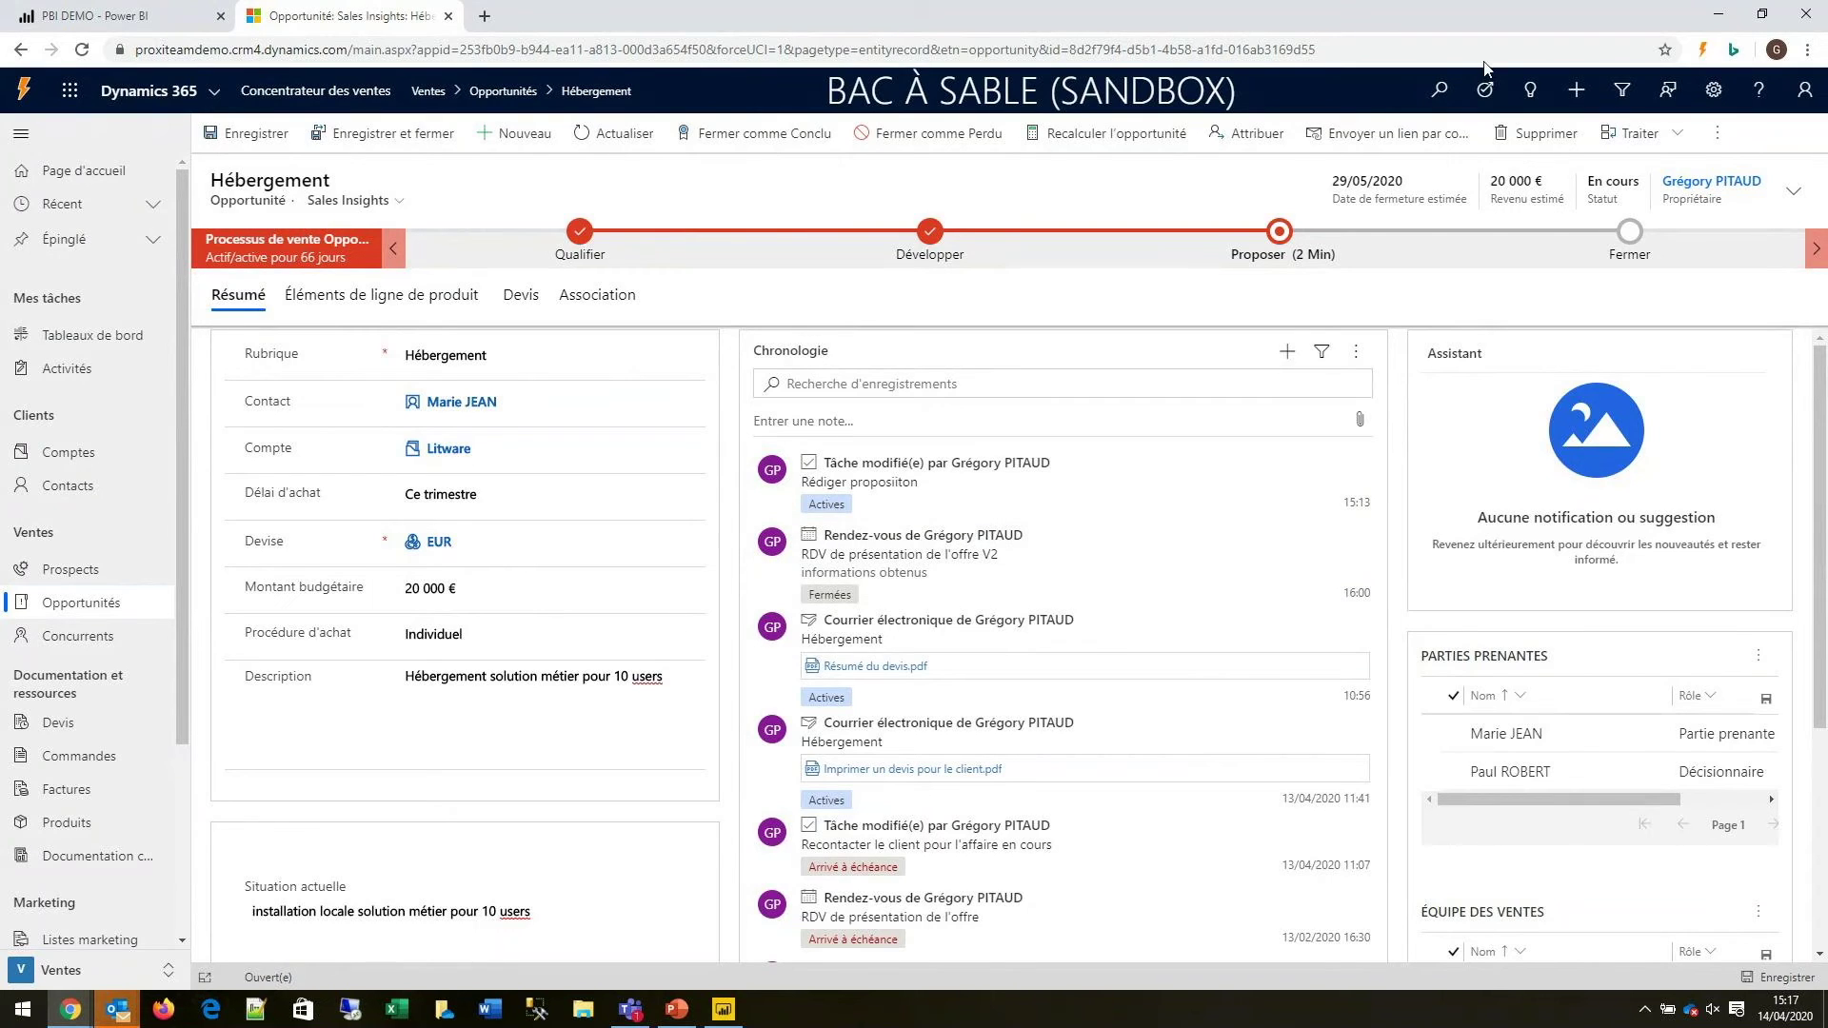
Step: Examine the opportunity's header information, product lines and associated quotes
click(1399, 186)
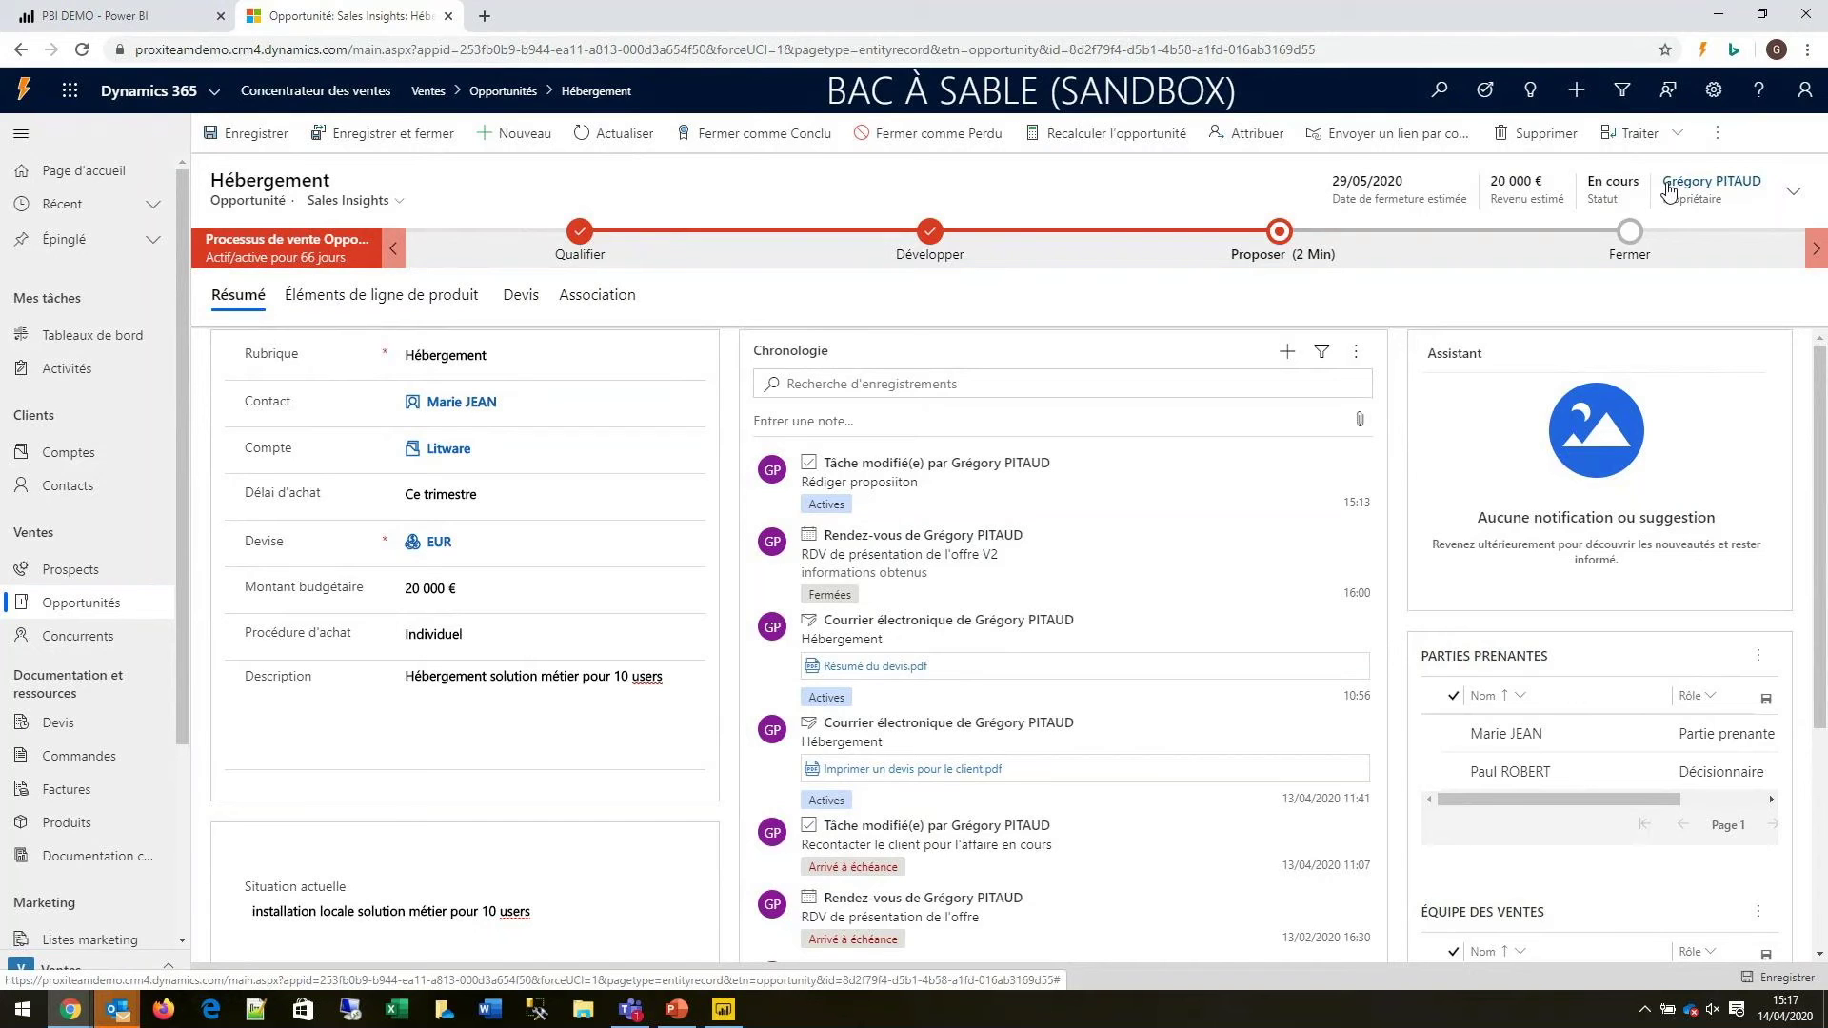
click(329, 299)
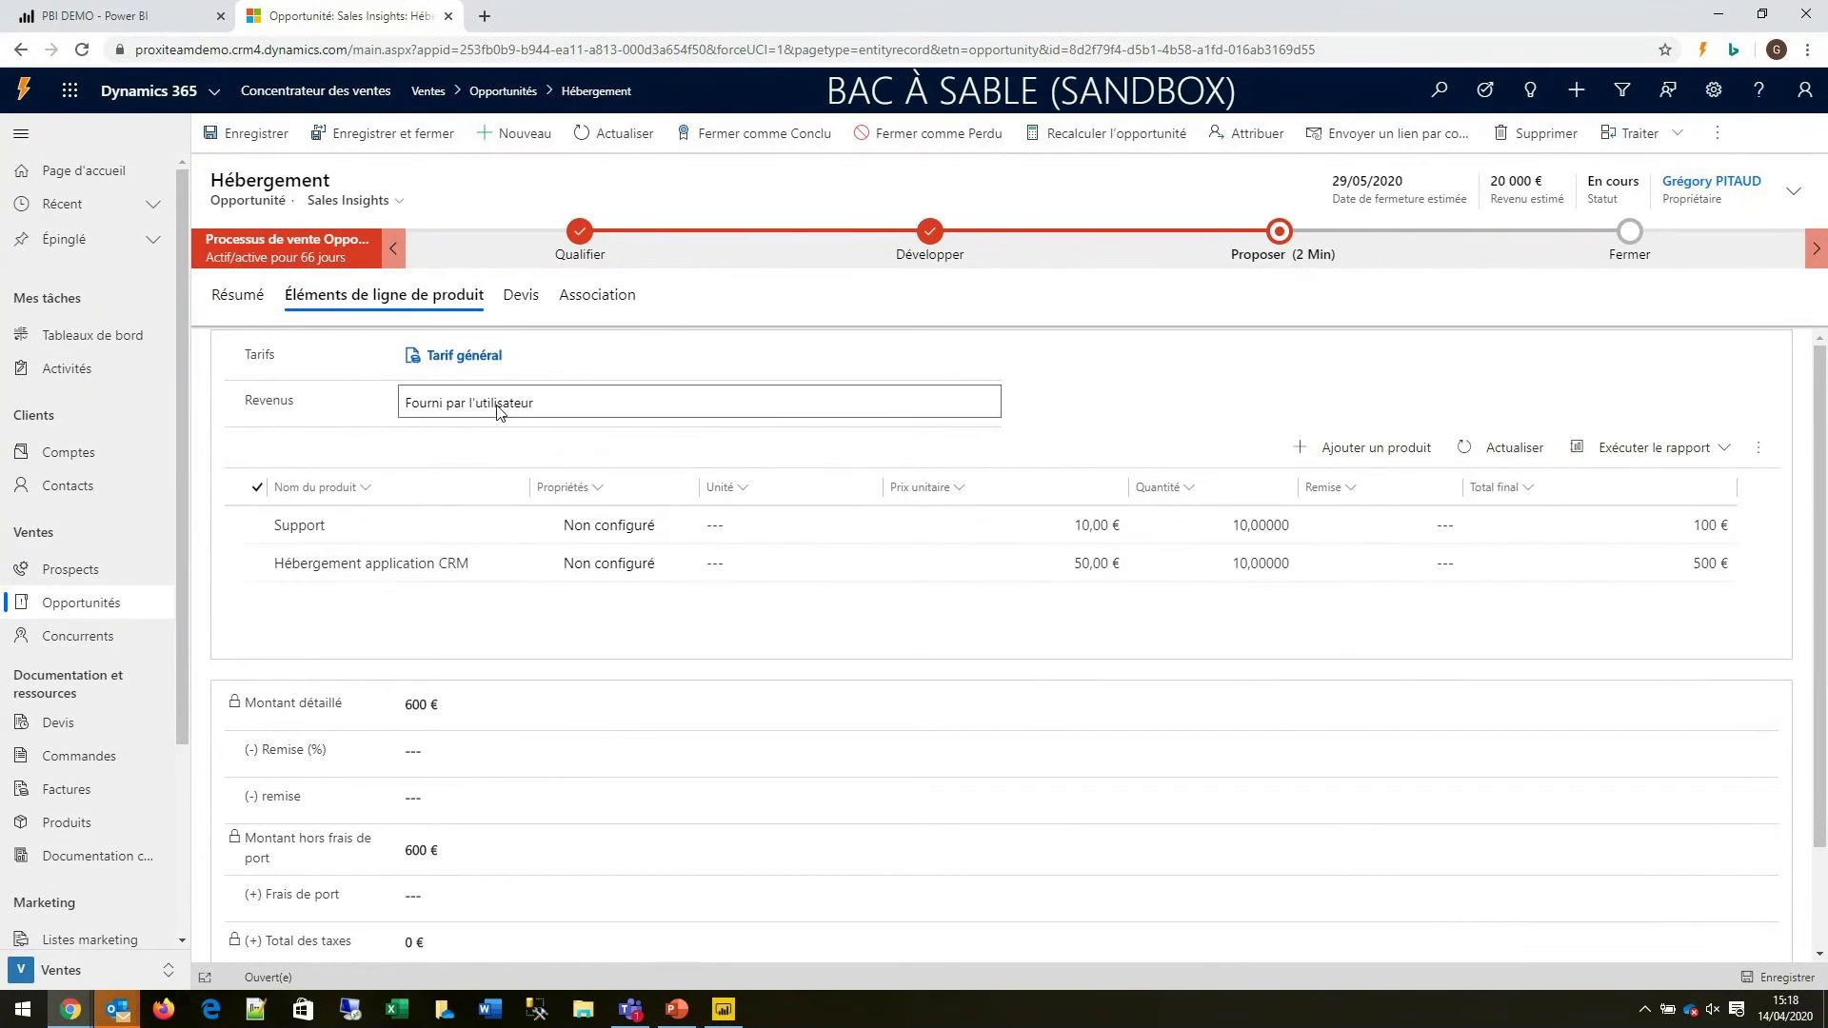
click(524, 299)
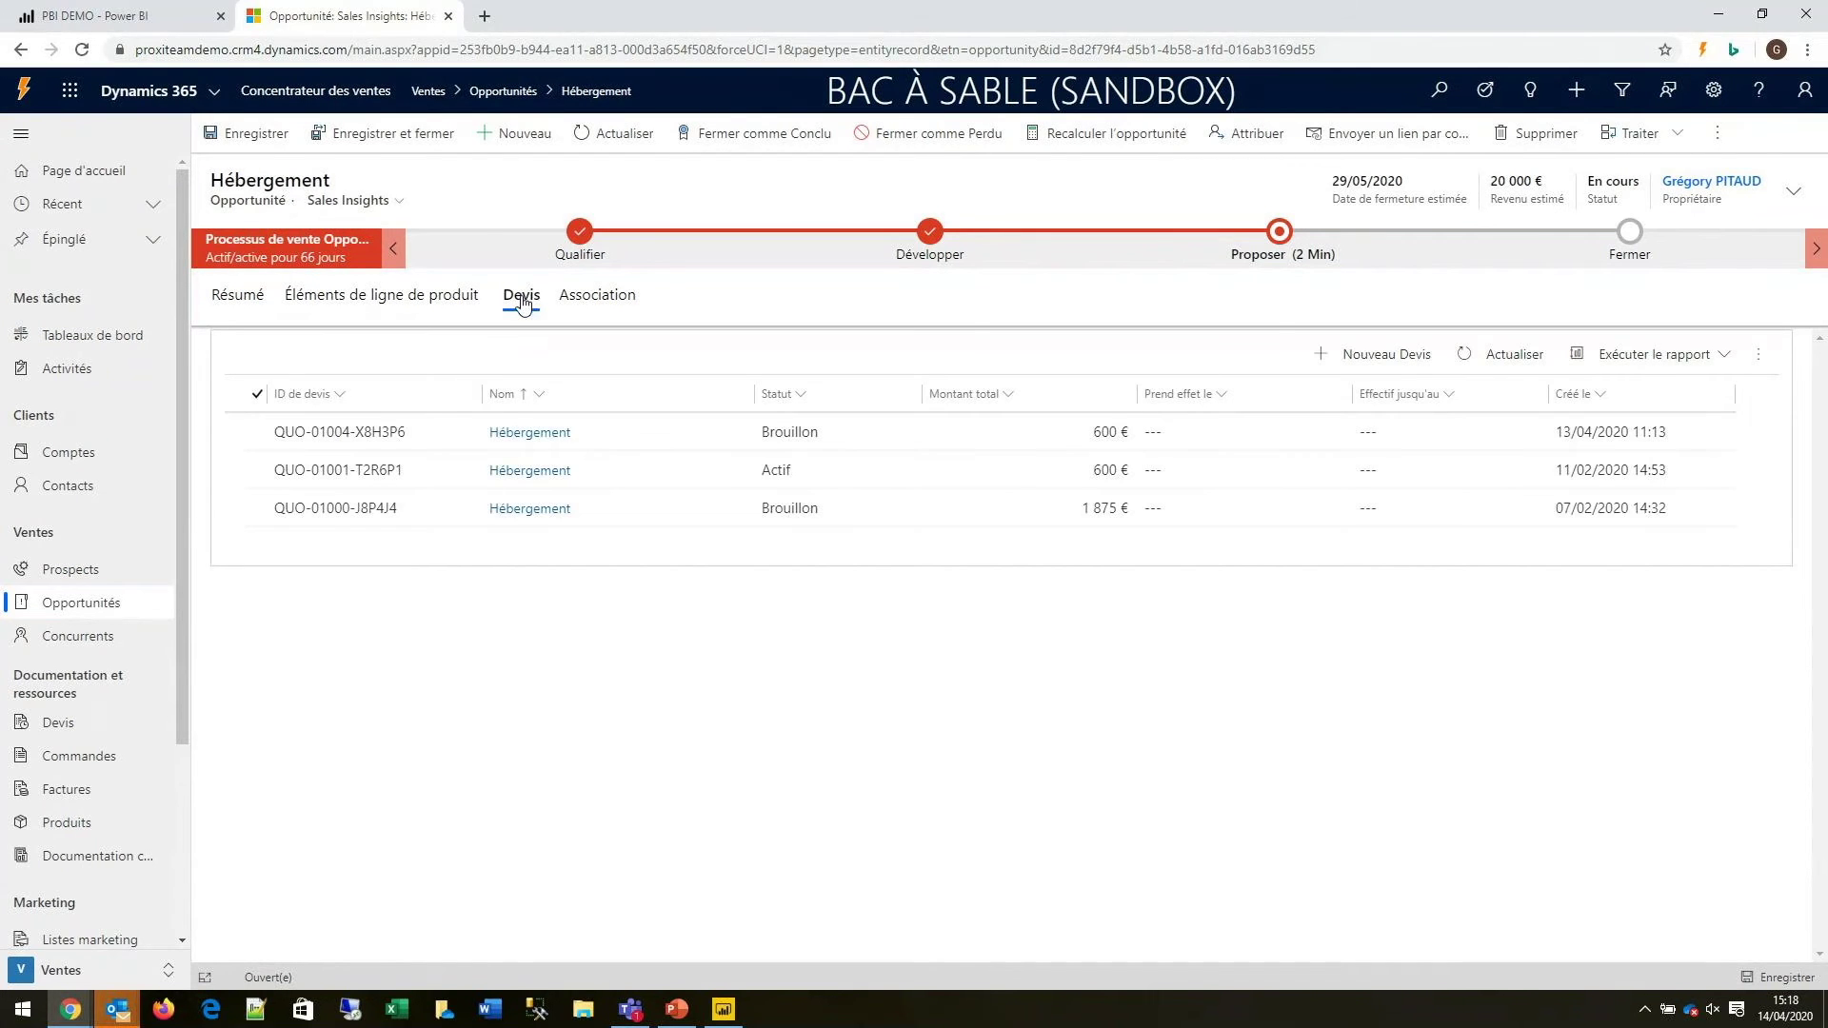
Step: Open the 1 875 € draft quote and show its options for creating and sending a PDF
double_click(414, 509)
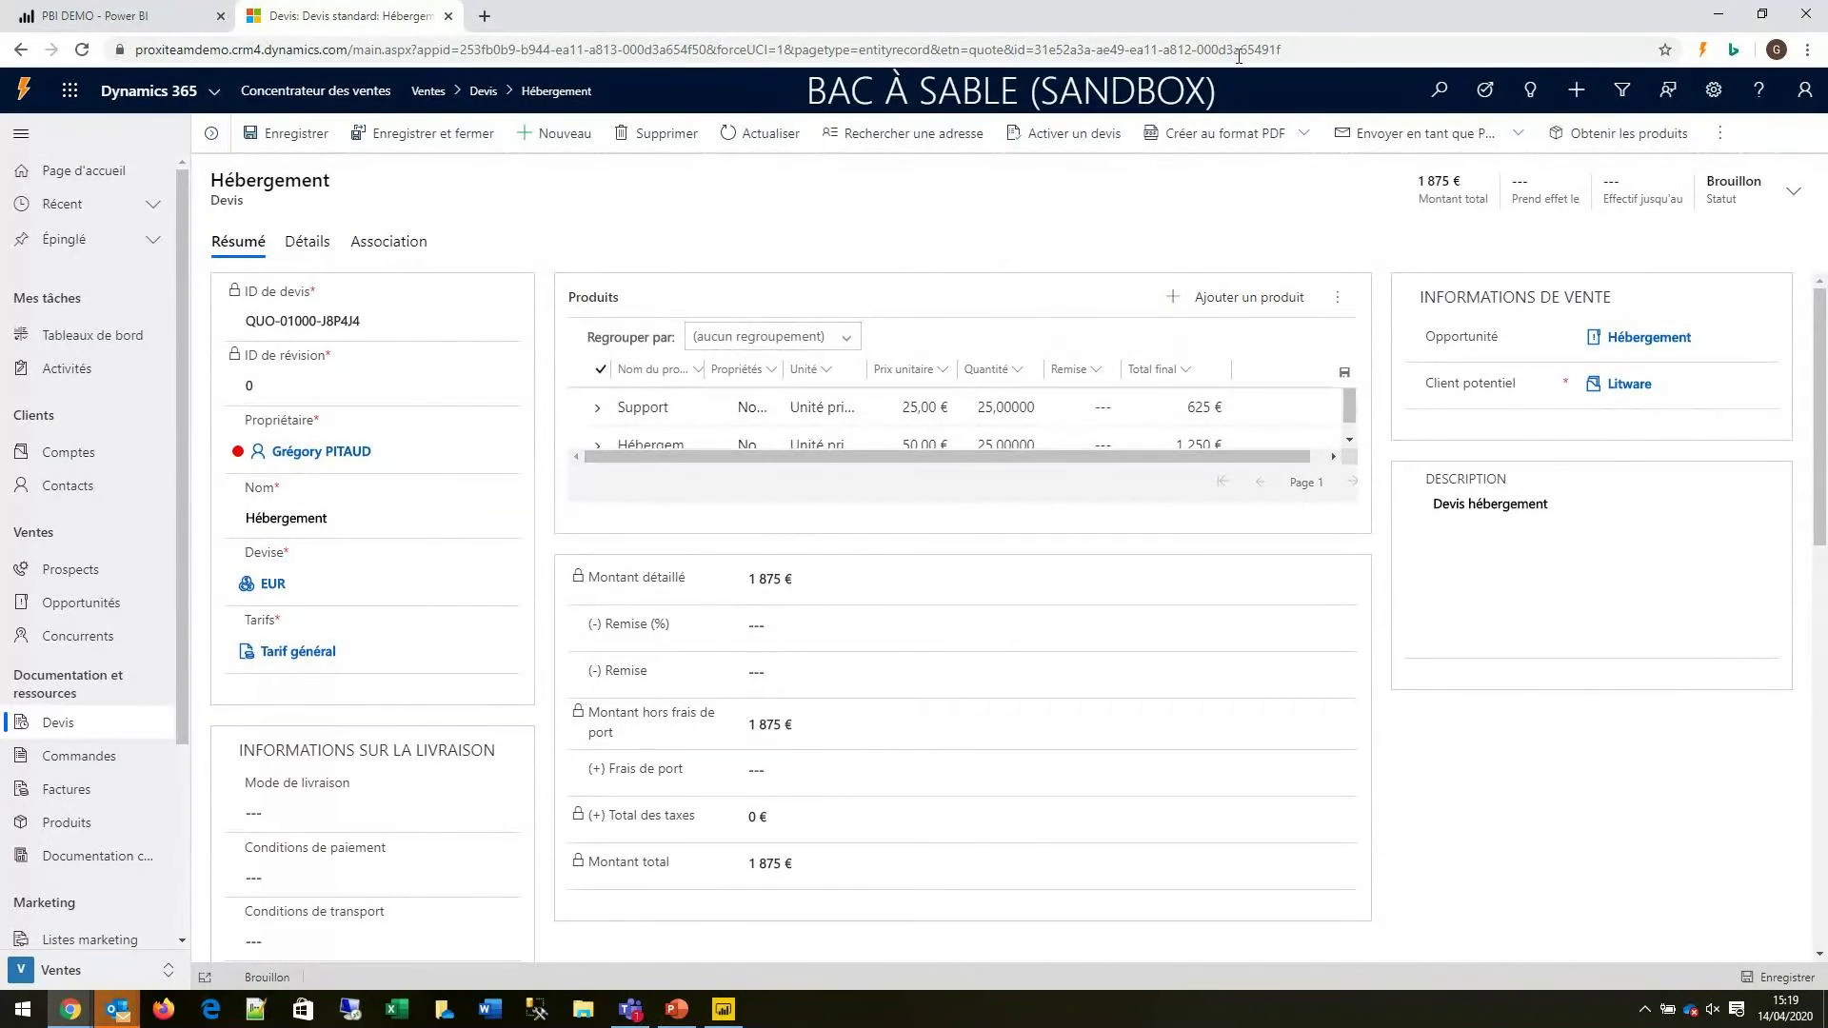
click(1305, 134)
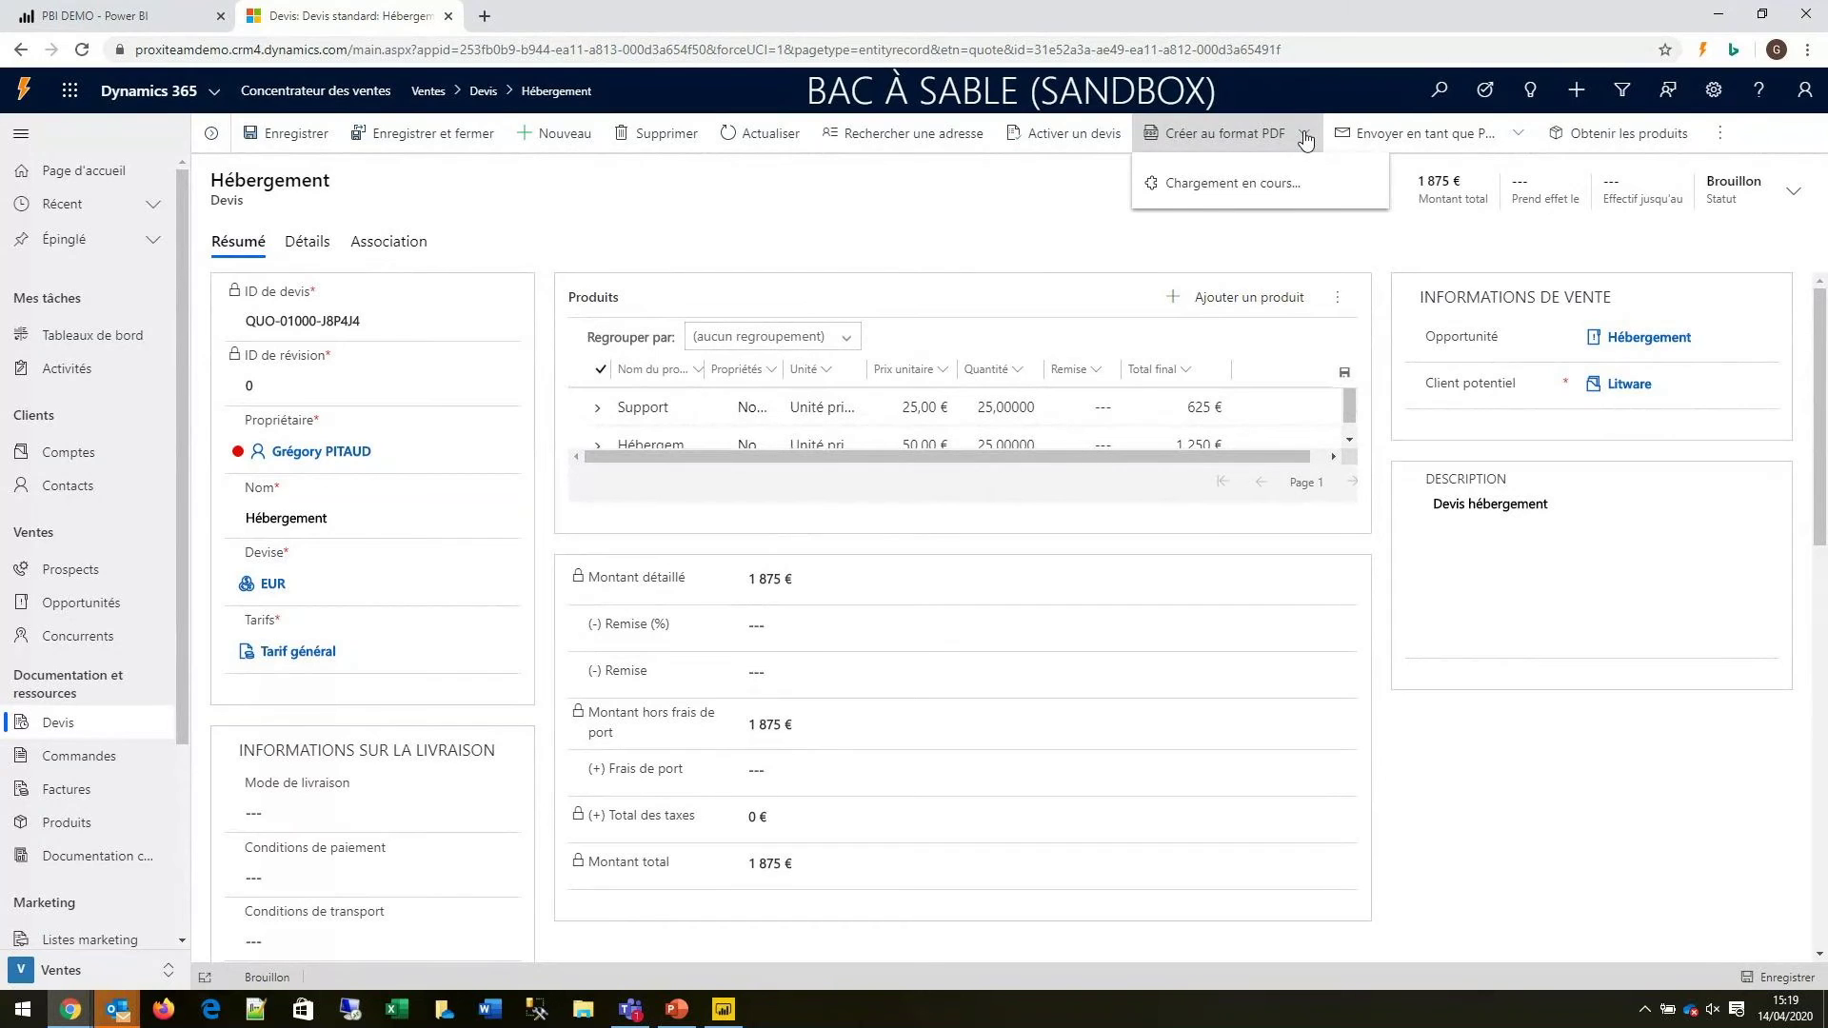
click(1515, 135)
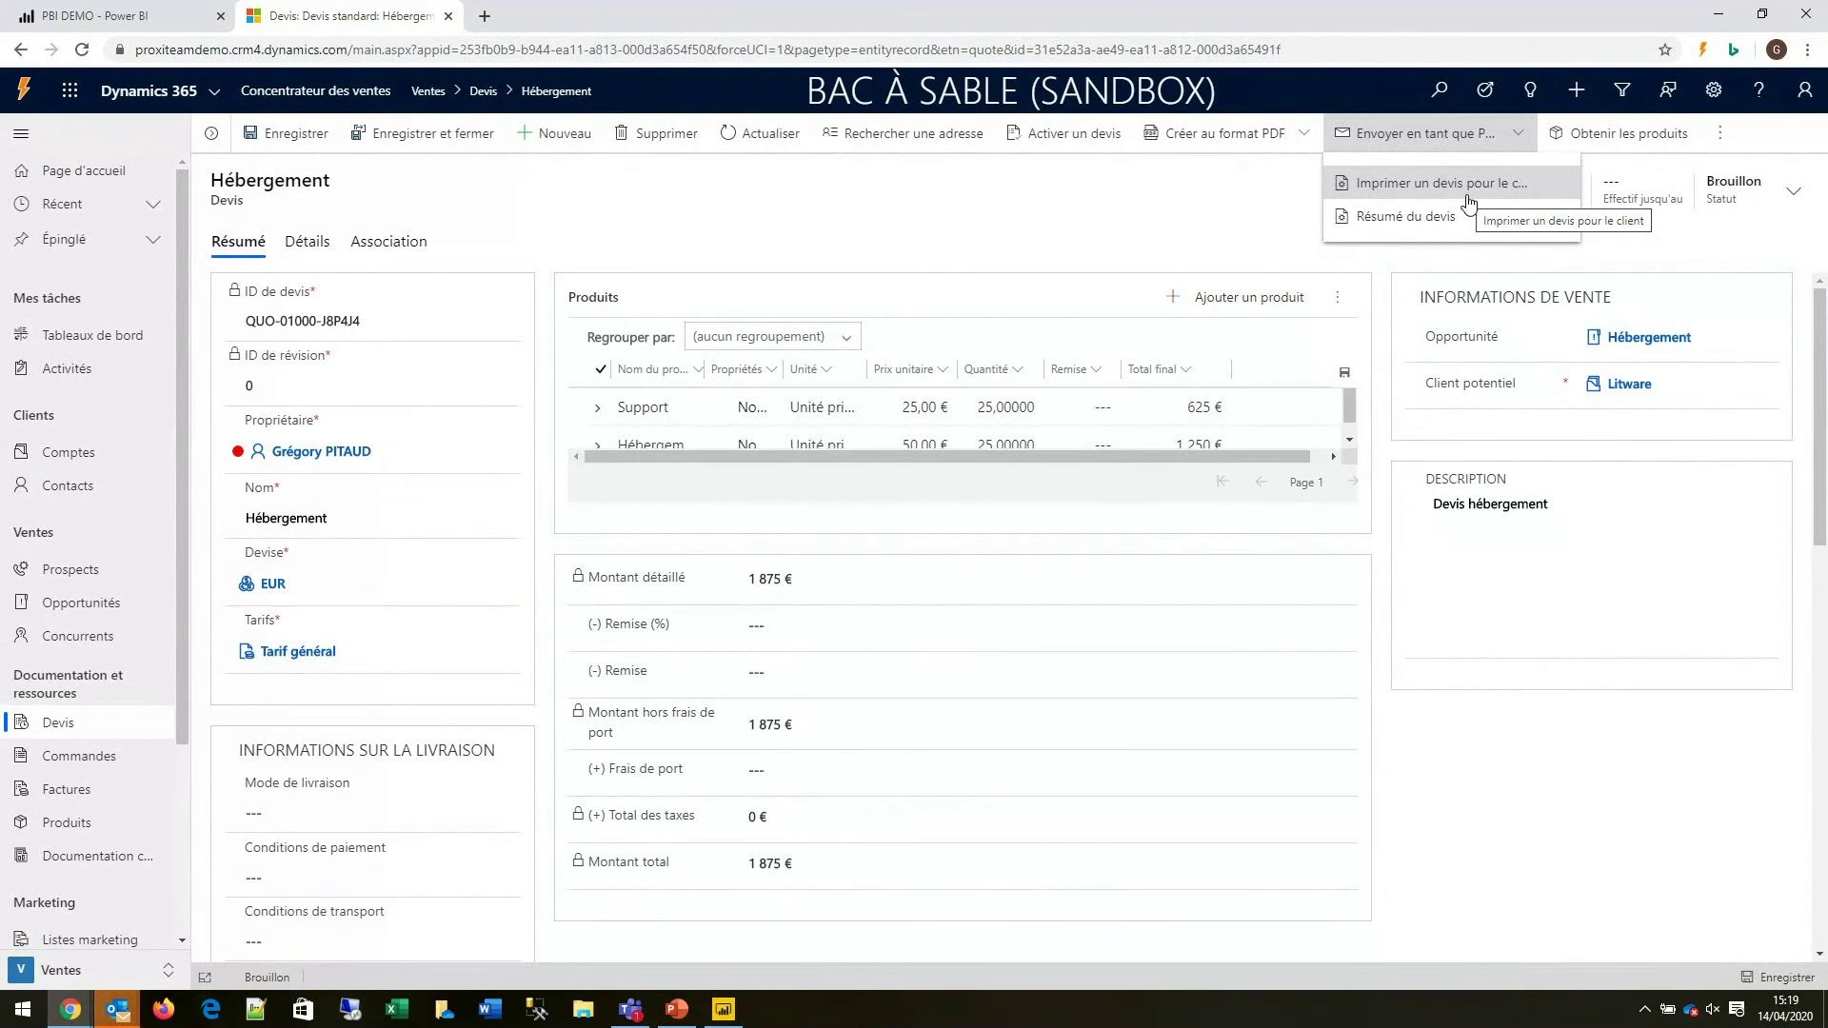
Step: Return to the Hébergement opportunity, show the form for closing it as won, and cancel without closing it
click(21, 49)
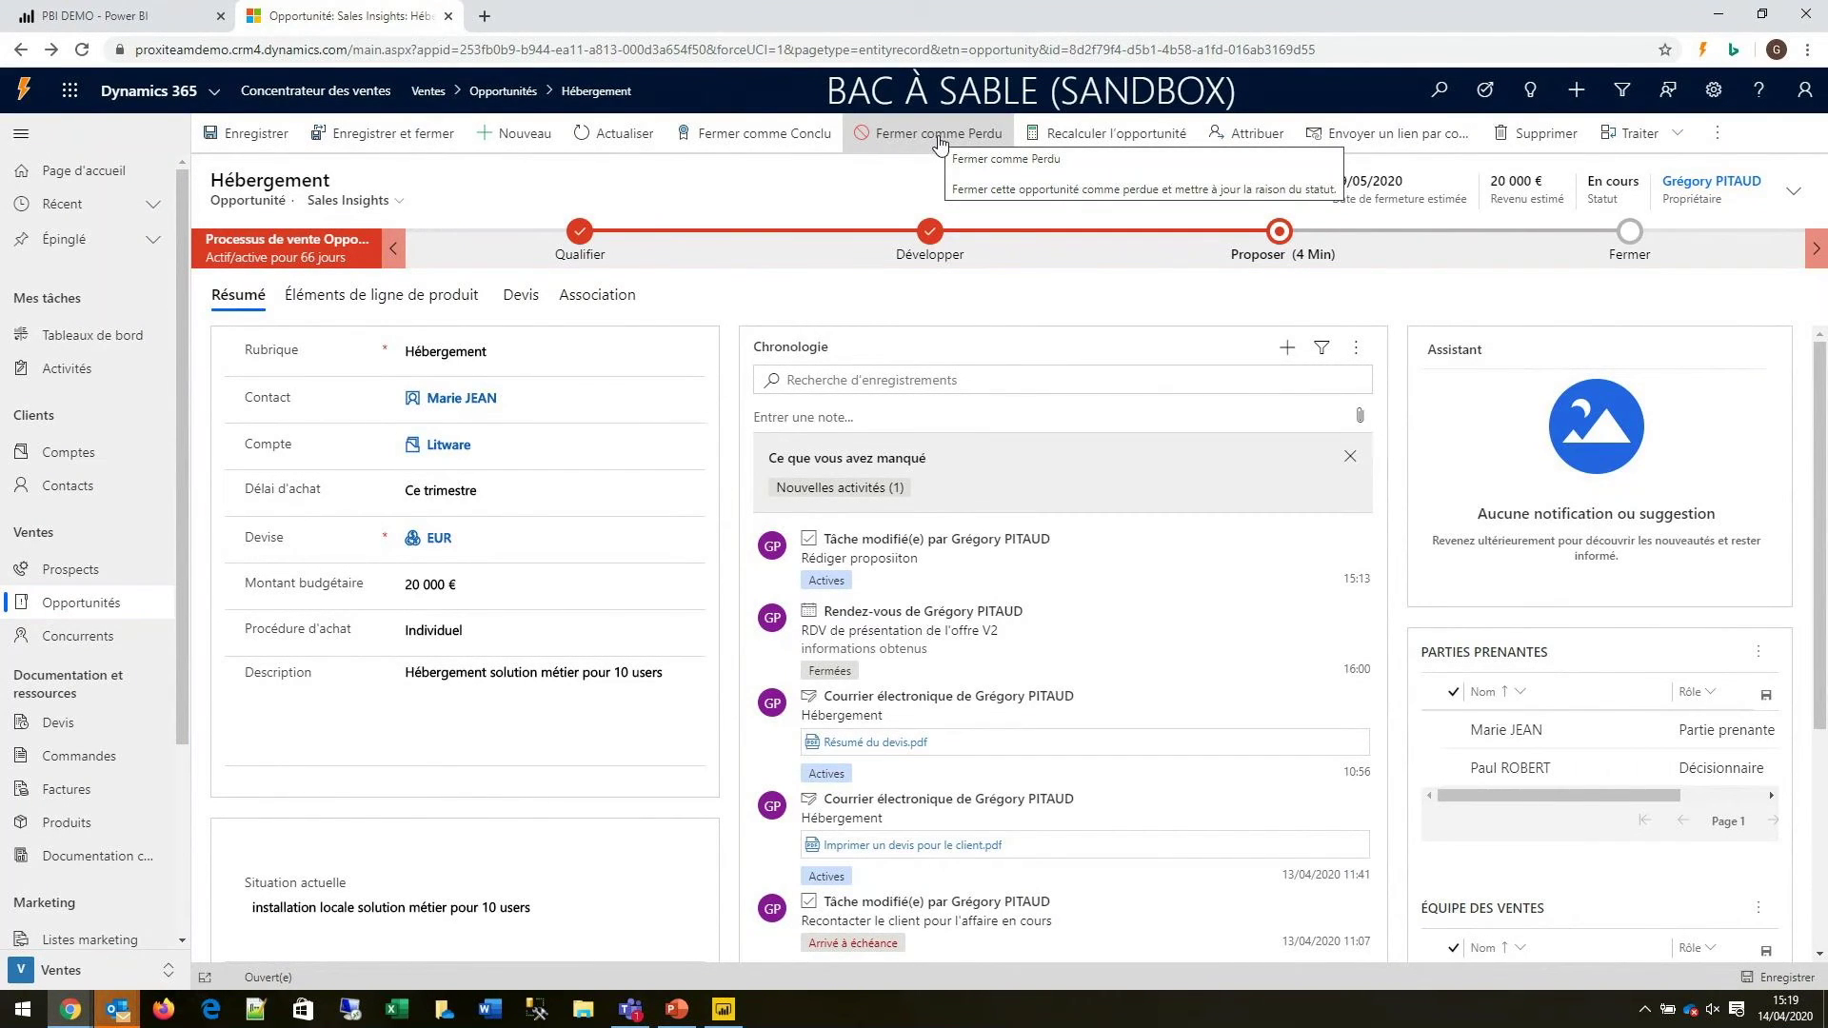
click(761, 134)
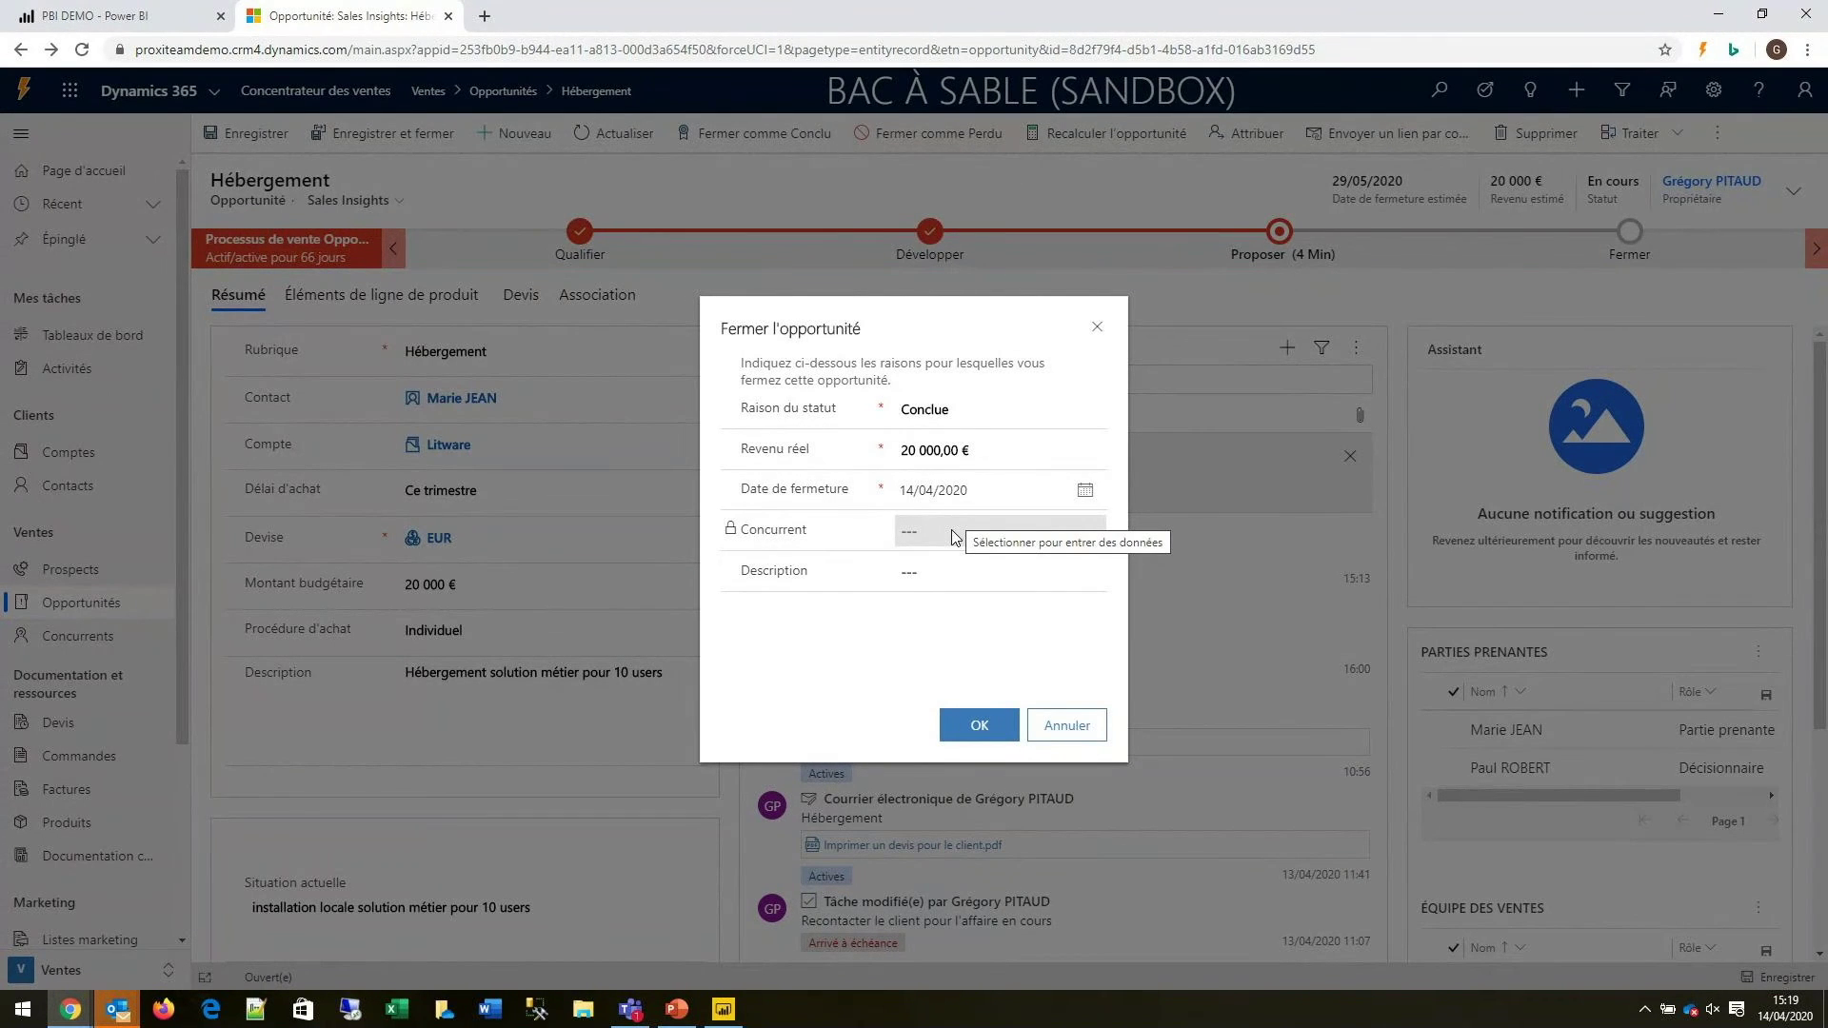
click(1063, 727)
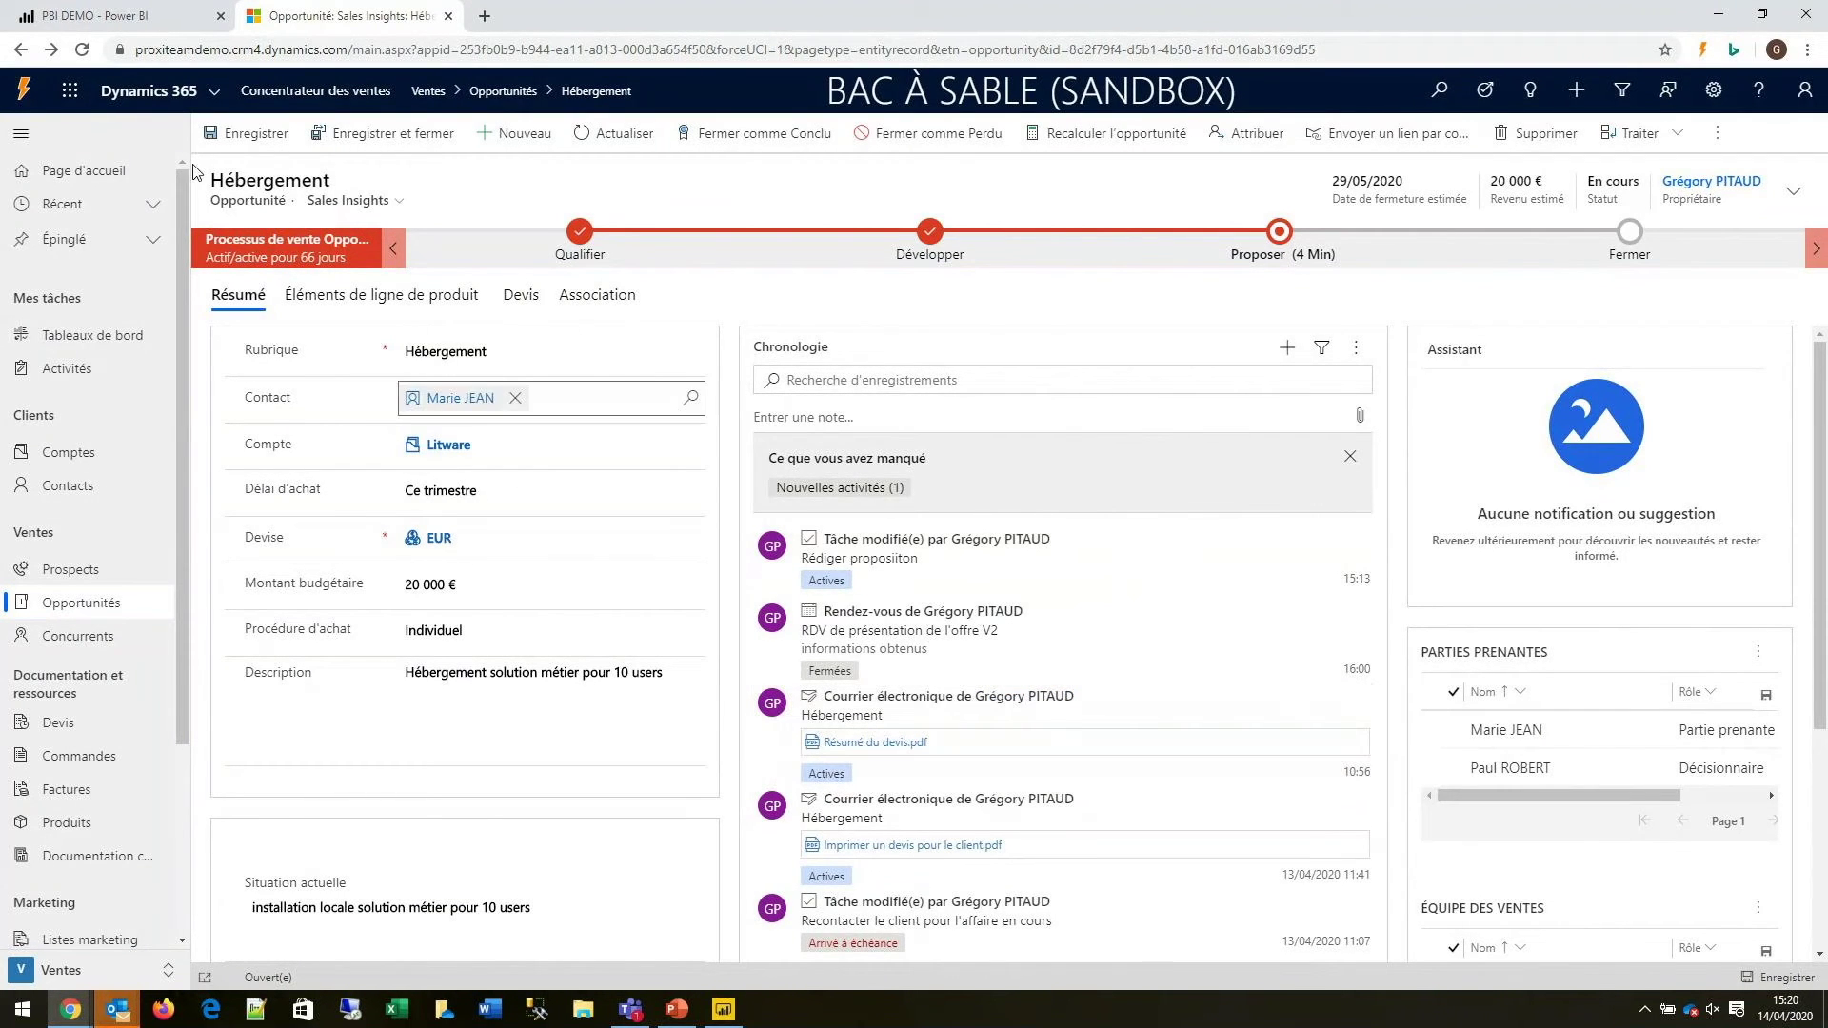
Step: Open the Litware account from the active accounts list and show its recent incidents
click(91, 465)
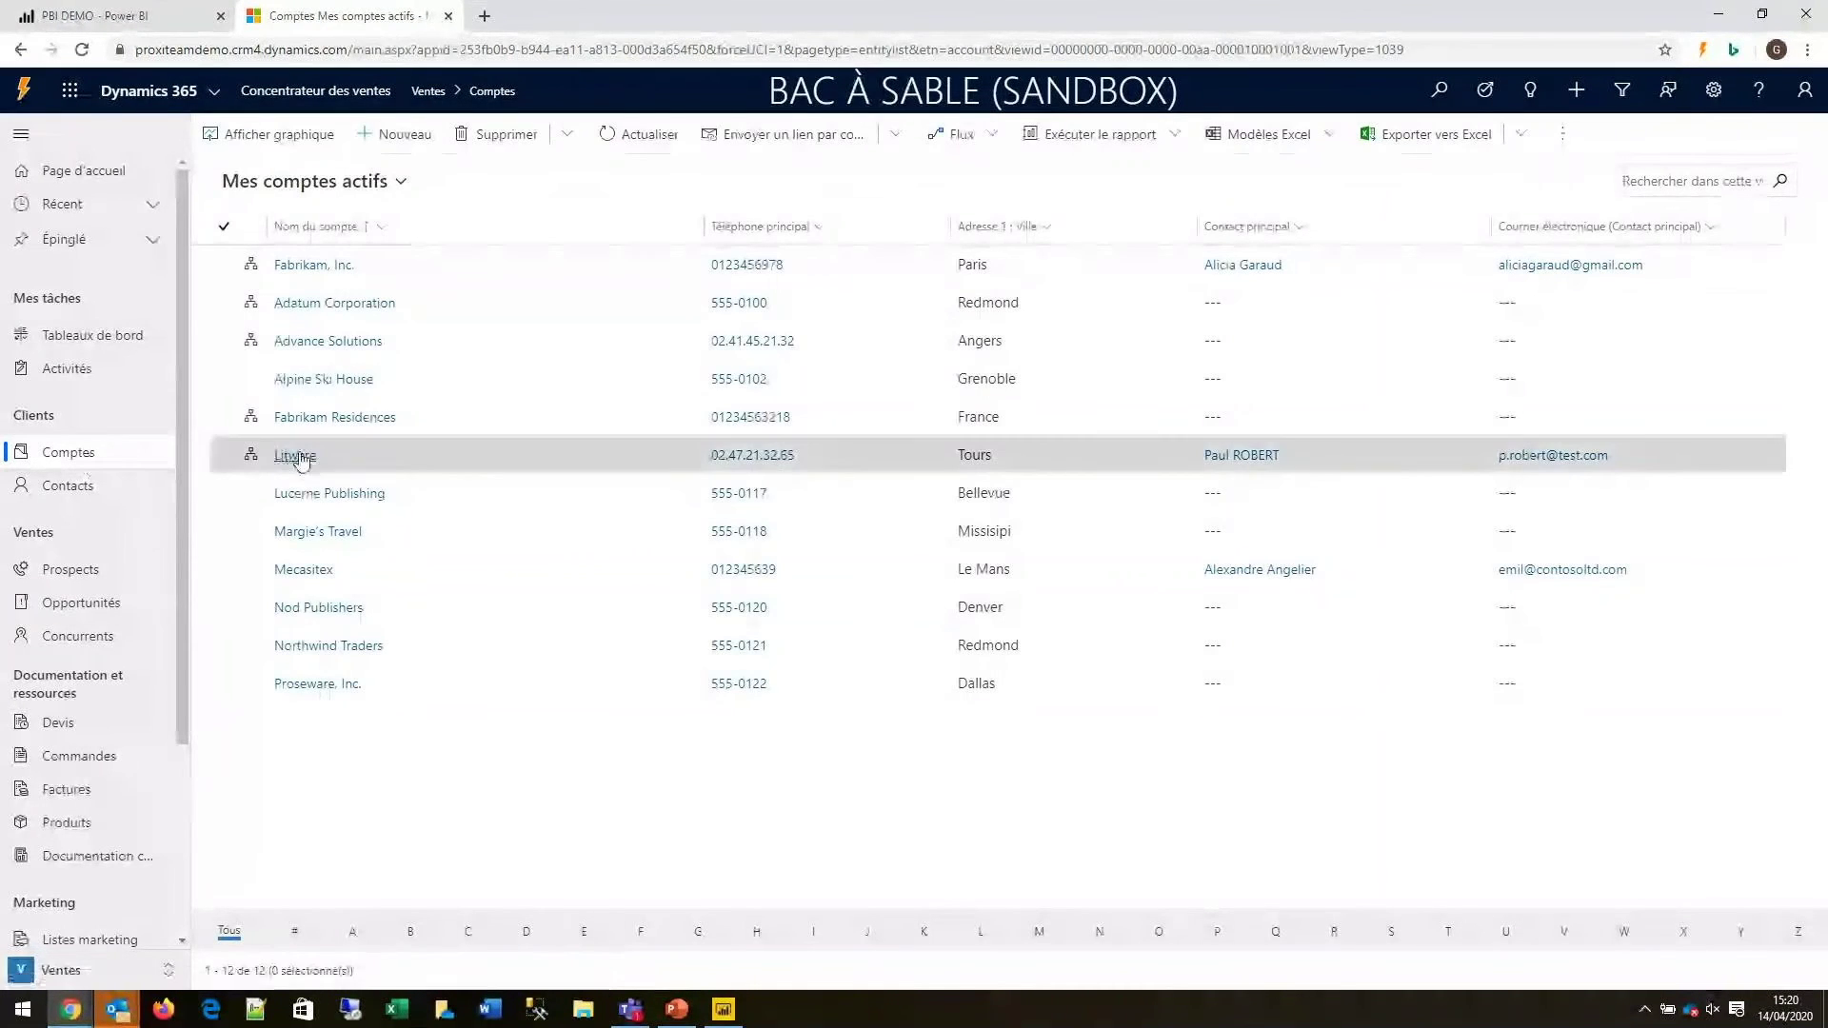
click(294, 455)
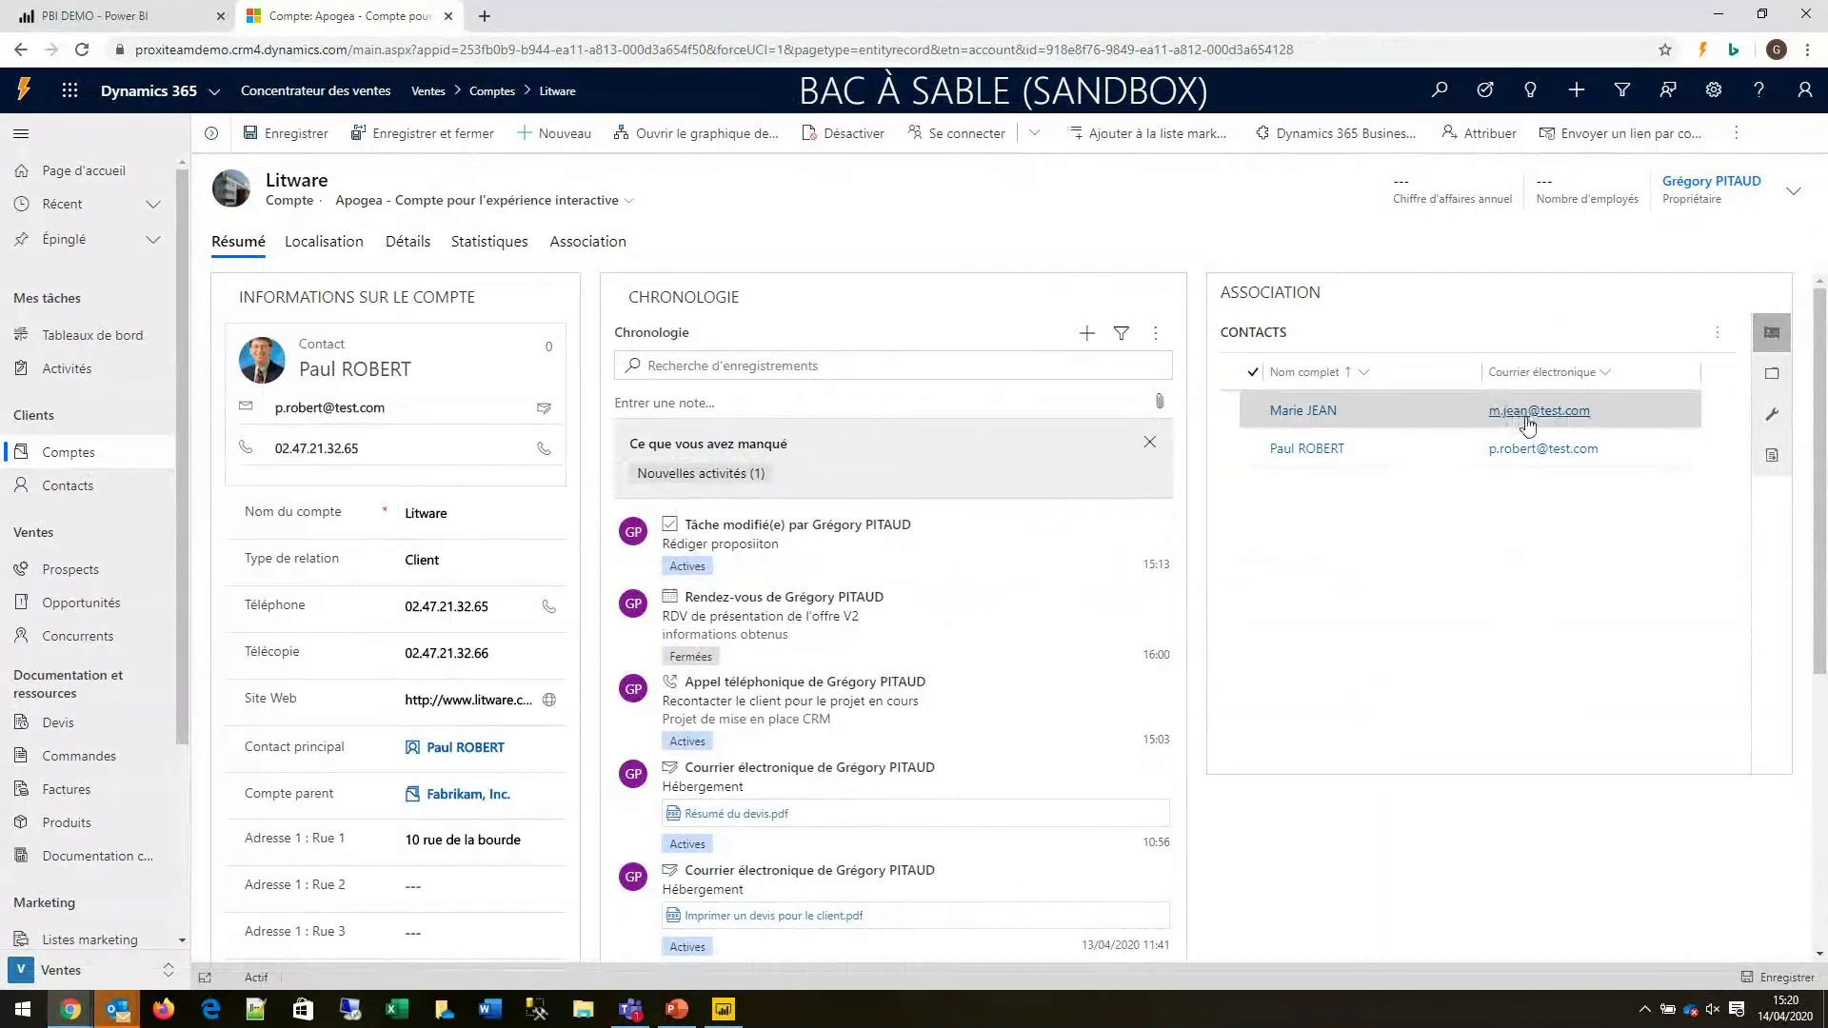
click(1776, 415)
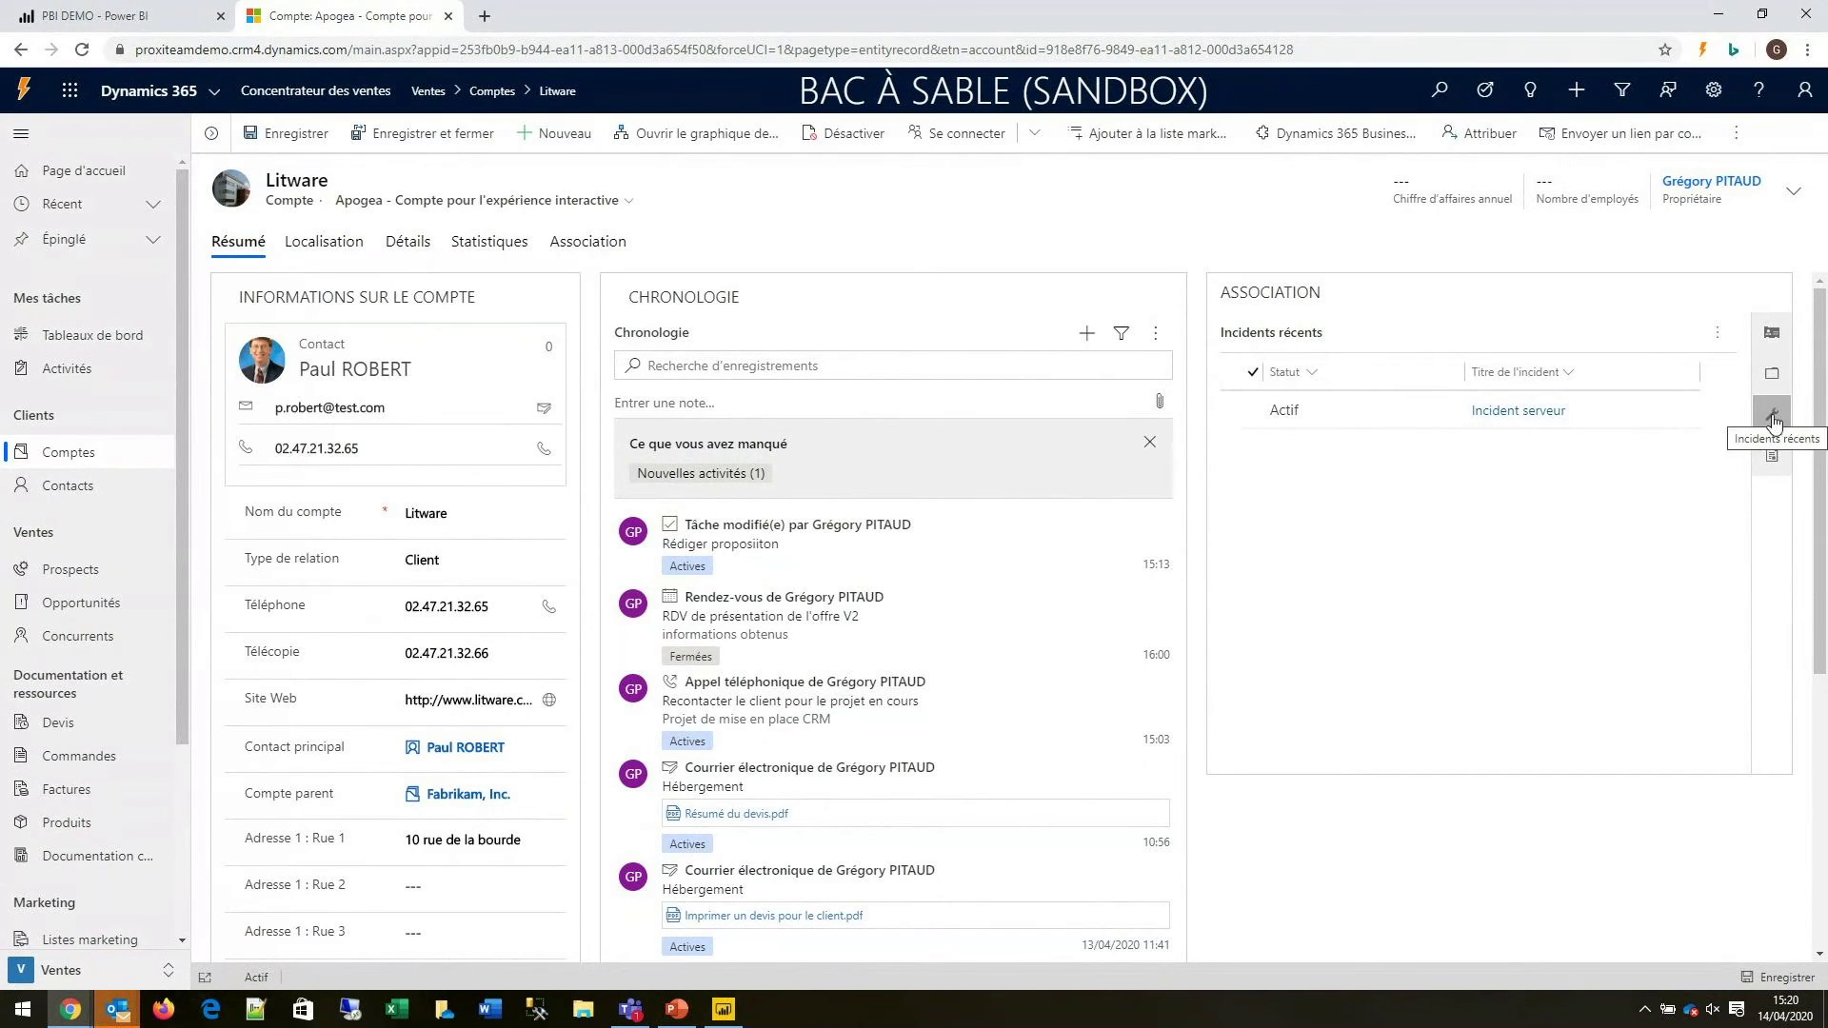
Step: Preview Incident serveur within the Litware account and close the preview
click(1356, 419)
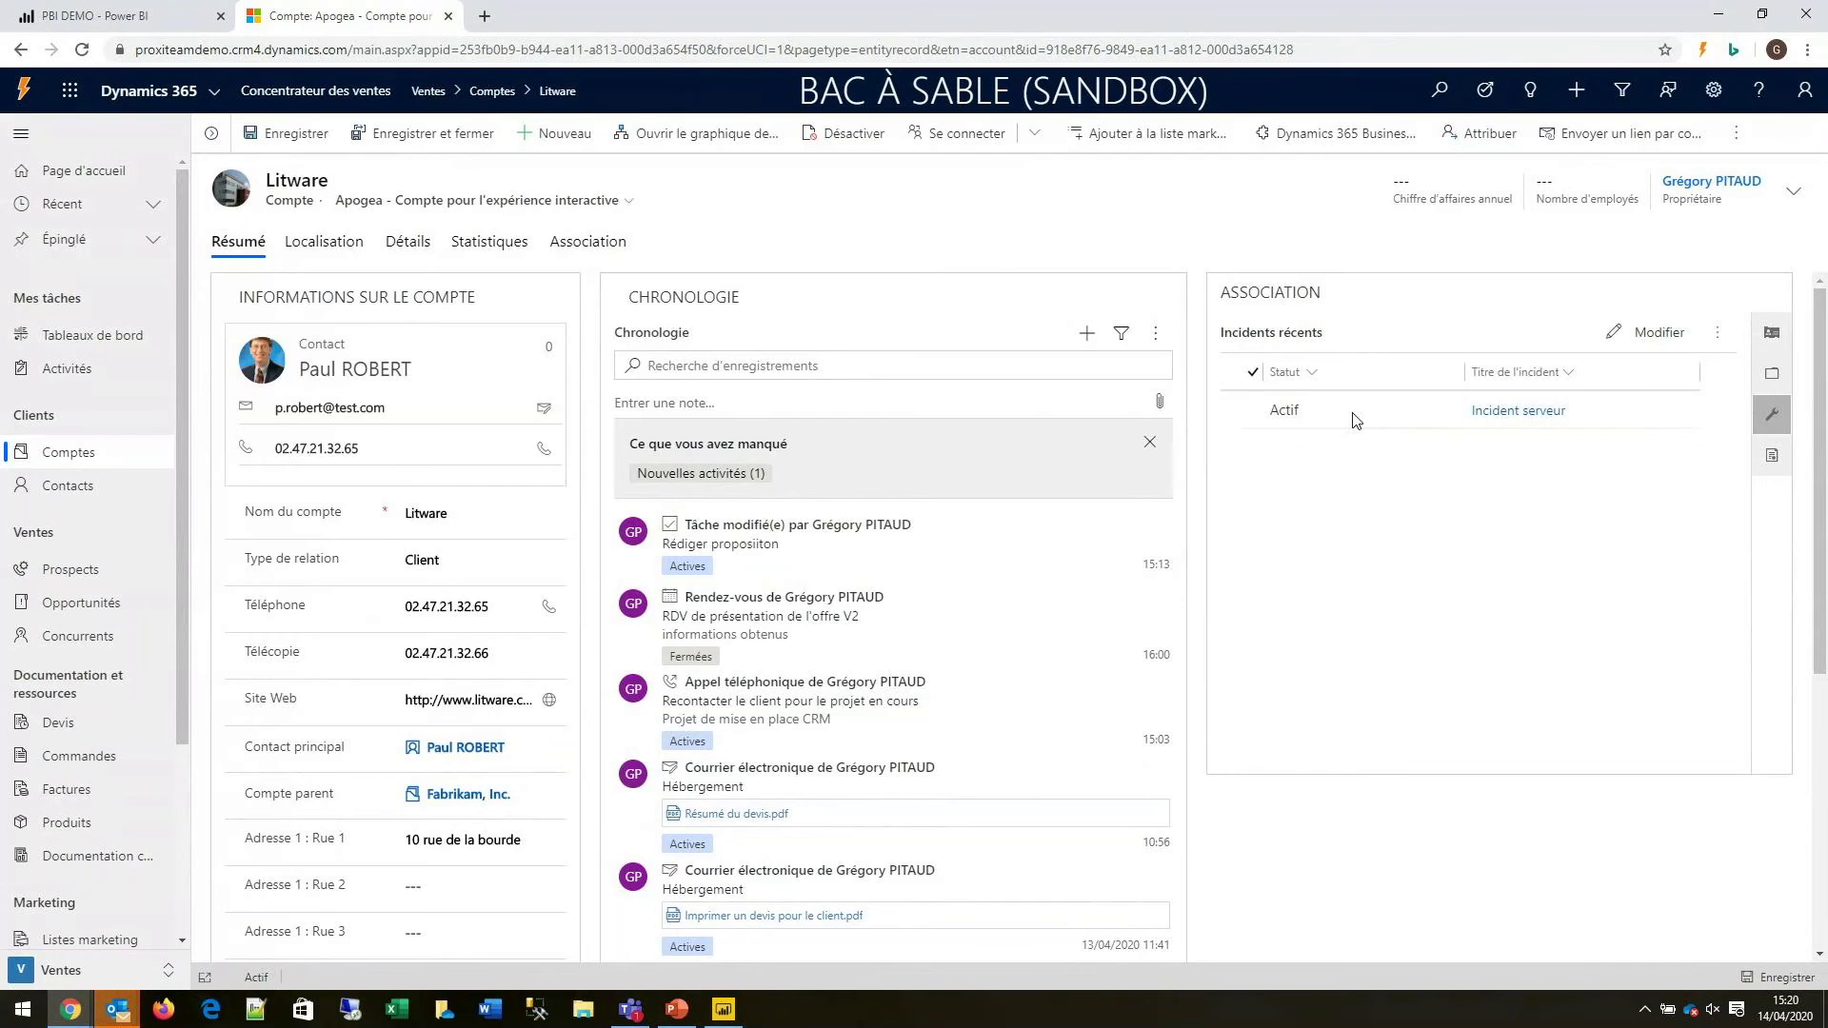
double_click(1356, 420)
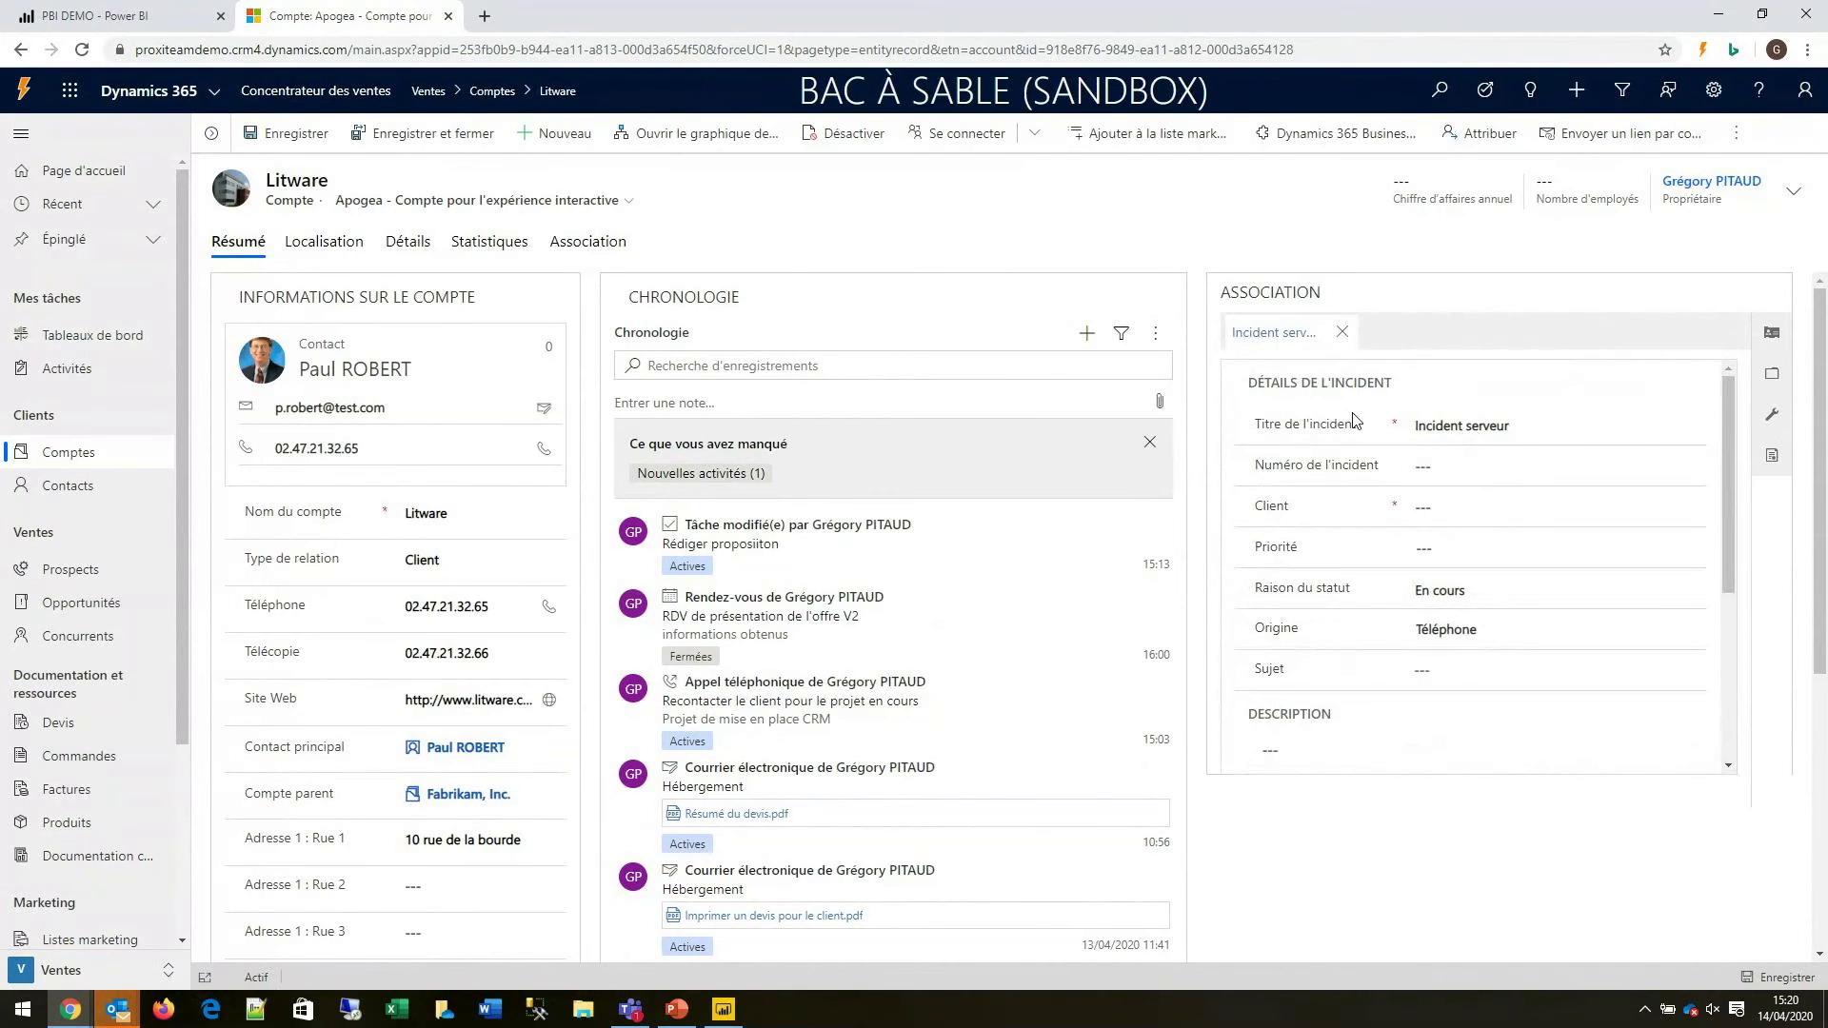
click(1343, 333)
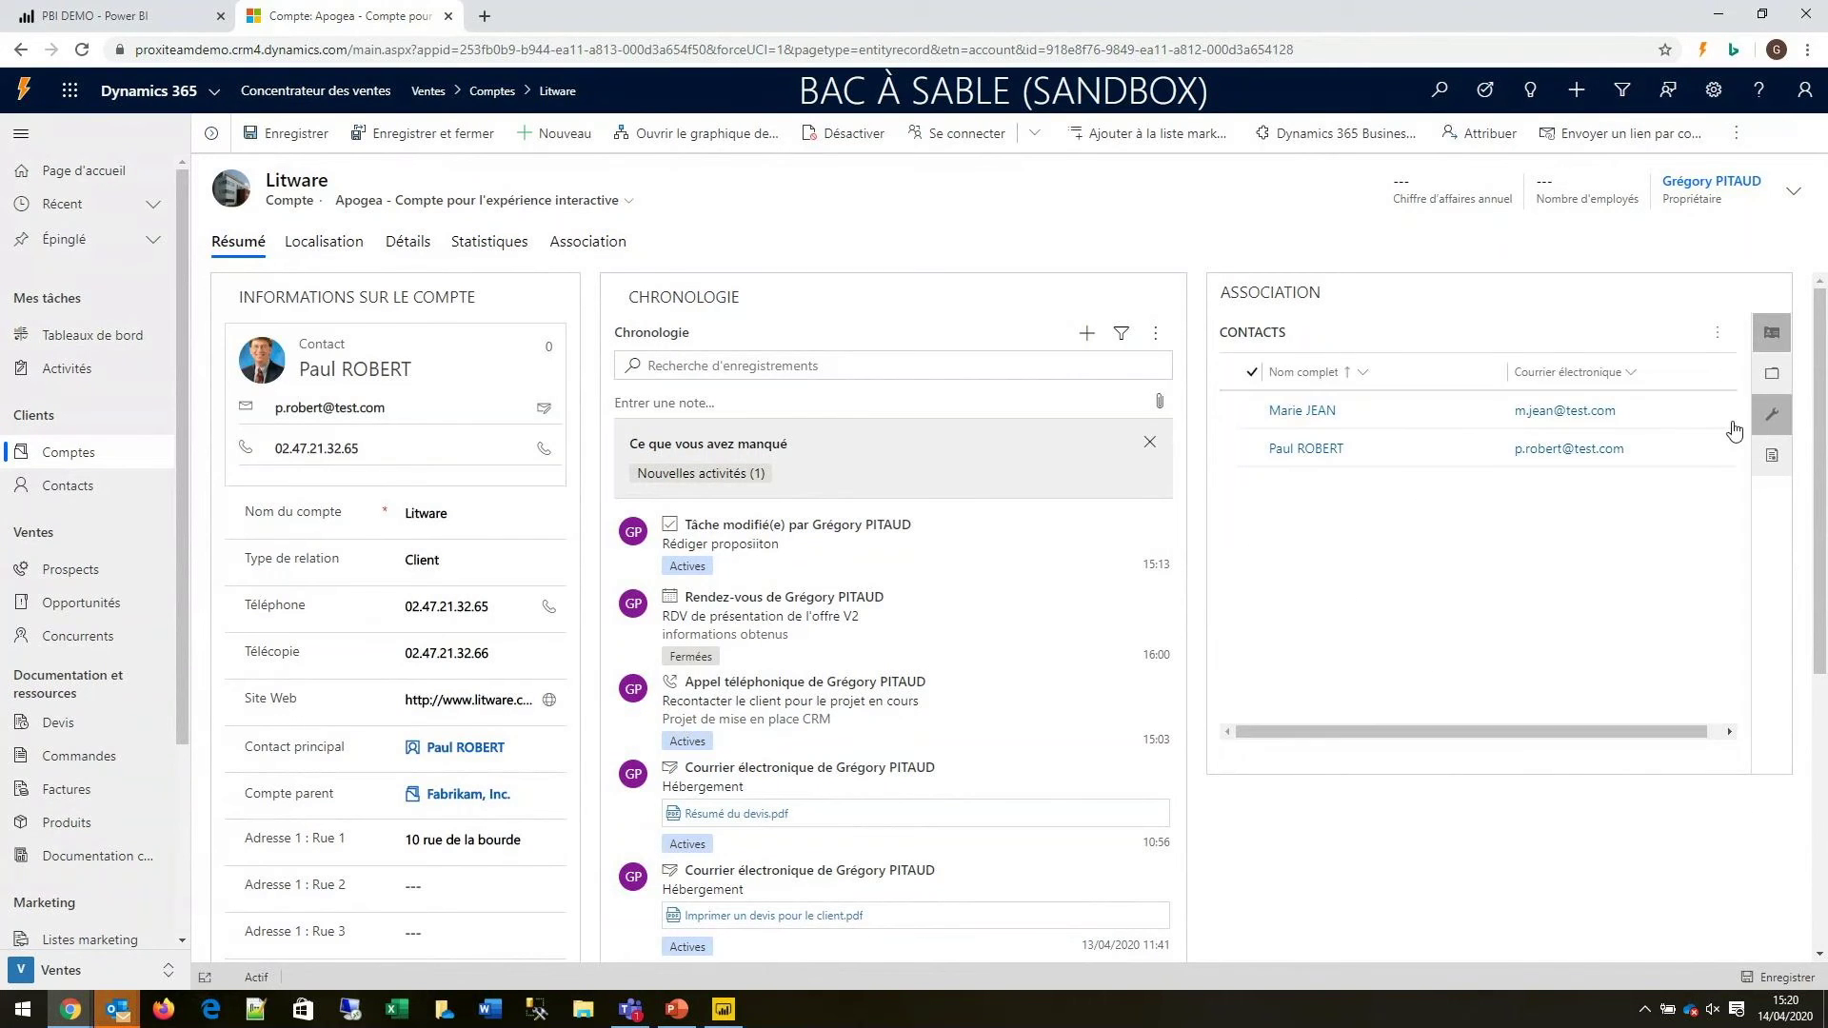
Step: Select Incident serveur in Litware's recent incidents and open its full record to examine its details
click(1253, 411)
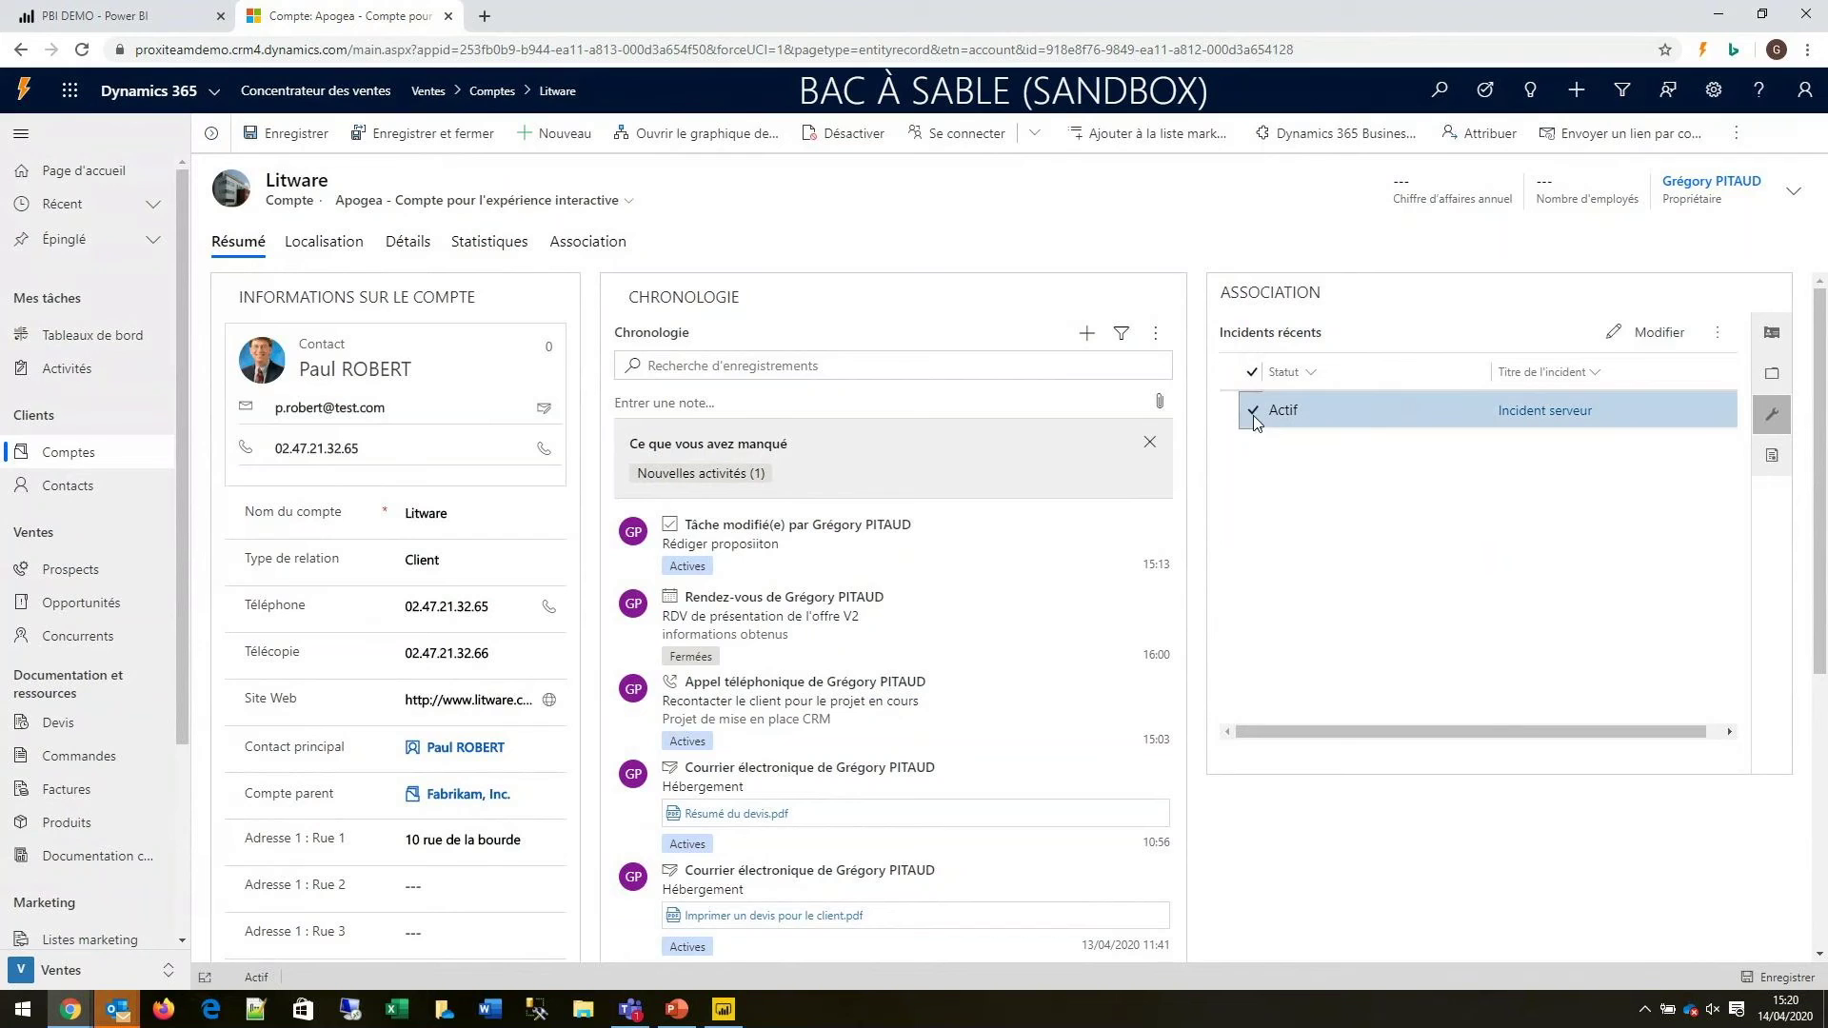
click(1650, 341)
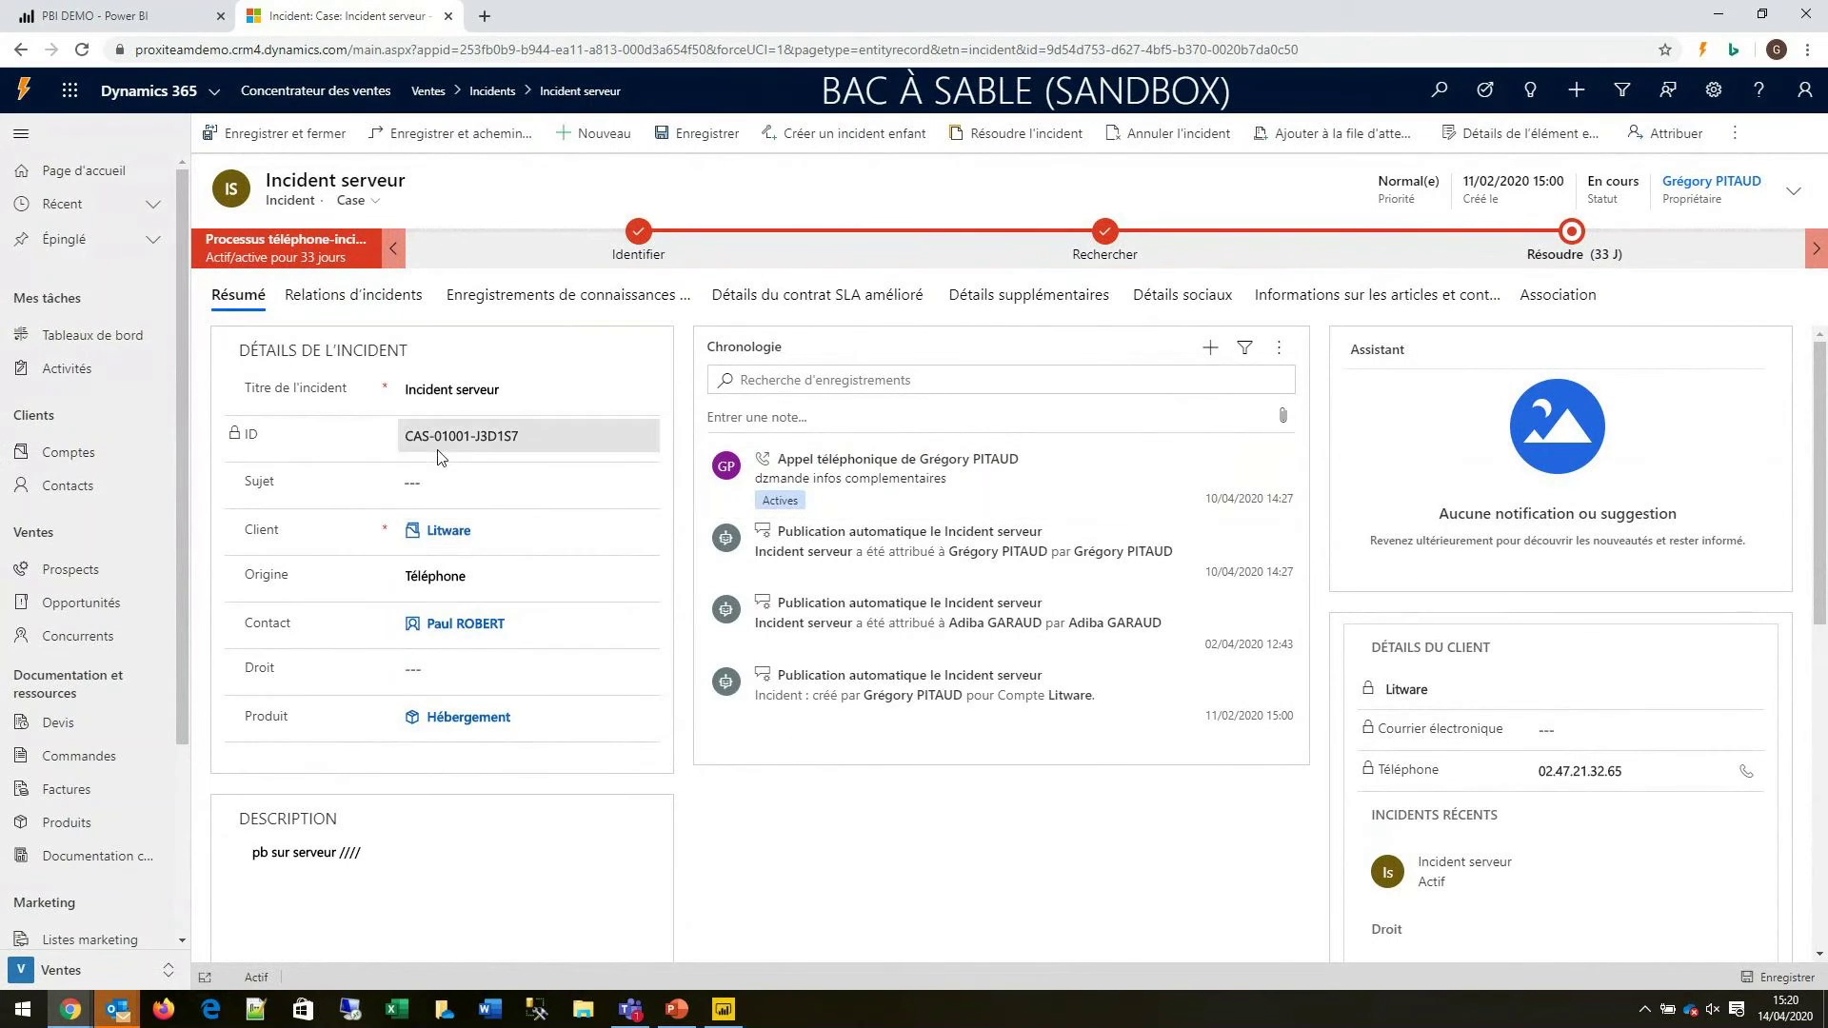
click(413, 855)
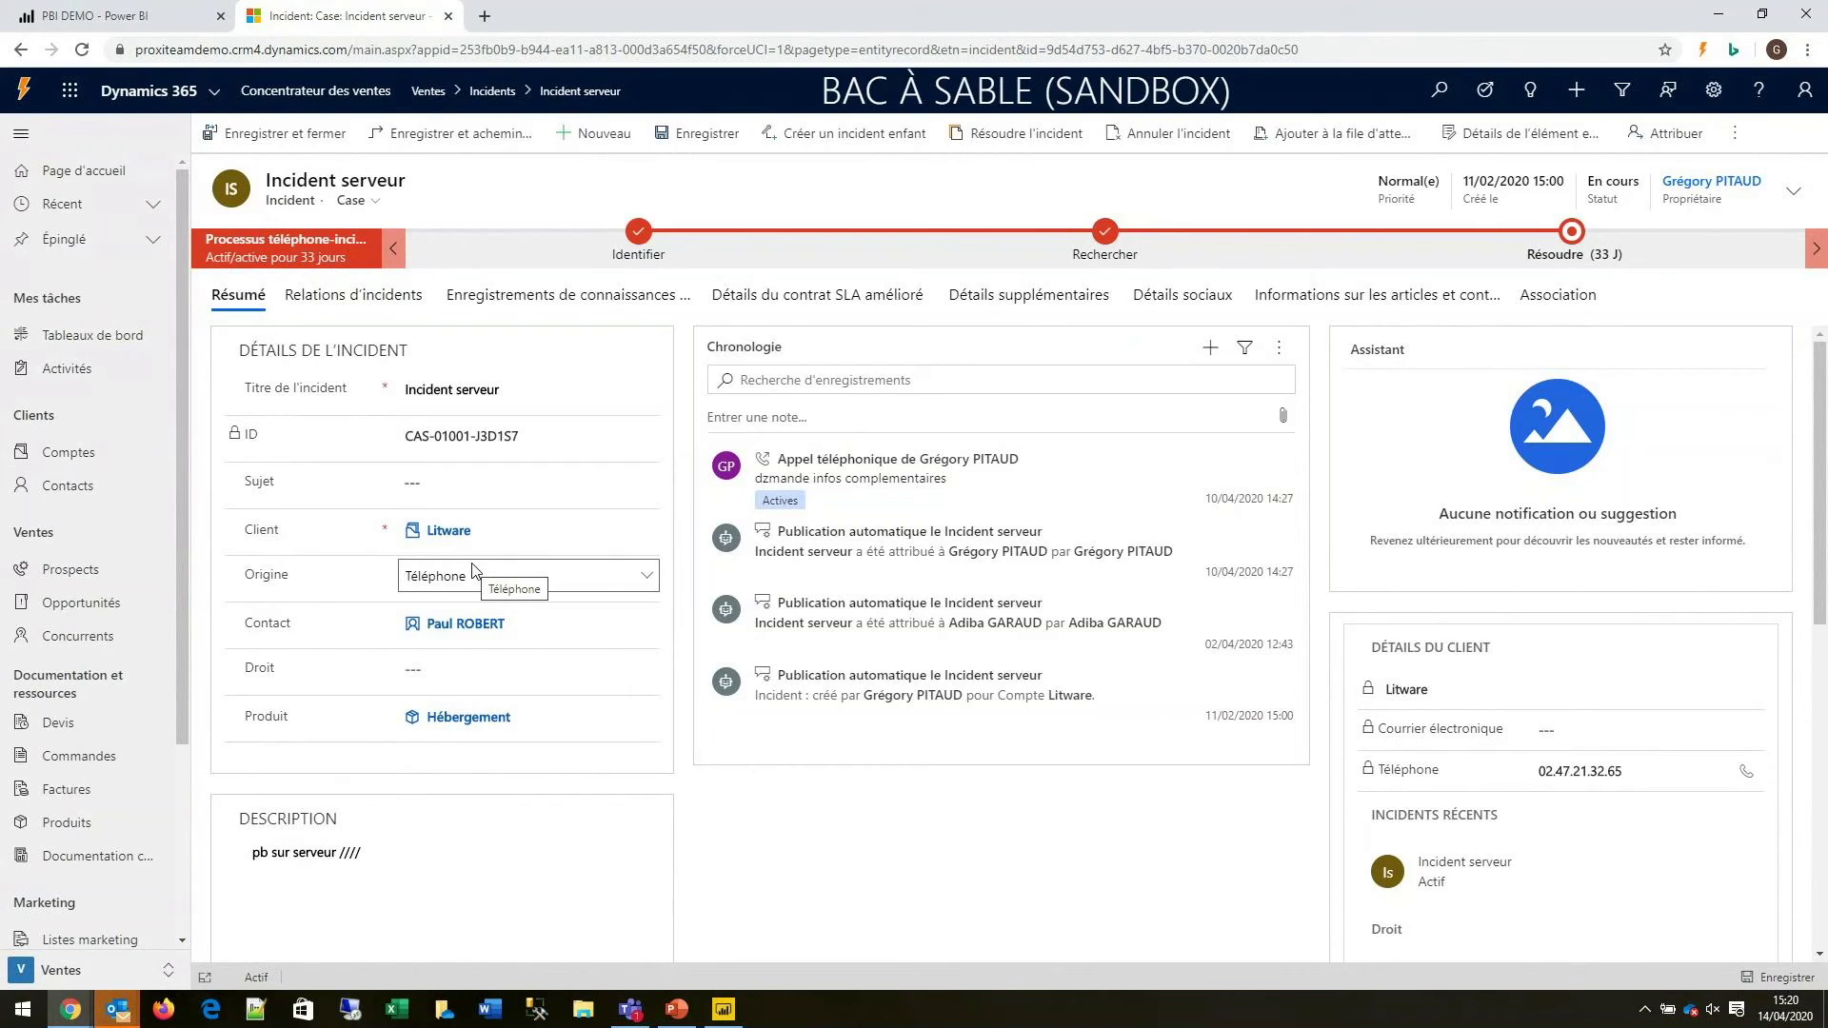
Step: Review the incident's details, description and applicable SLA section in the Incident serveur record summary
mouse_move(464, 633)
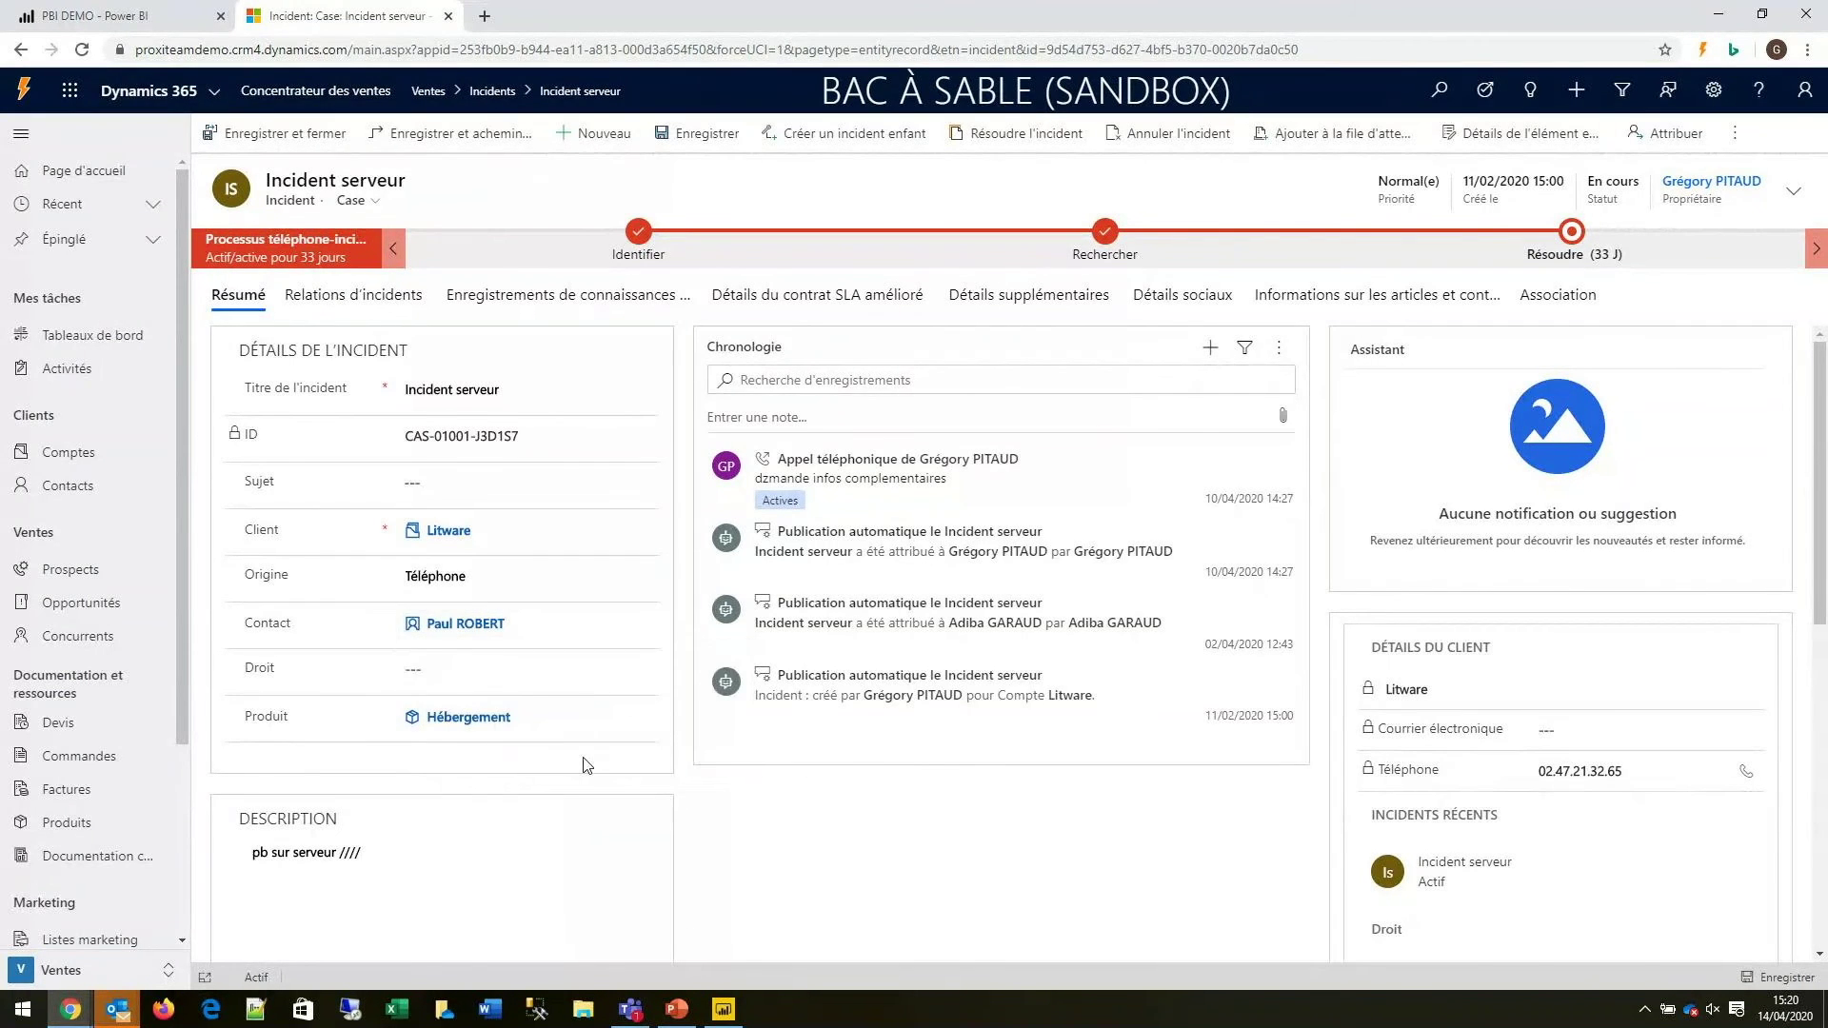
scroll(585, 774, down, 1)
scroll(585, 774, down, 2)
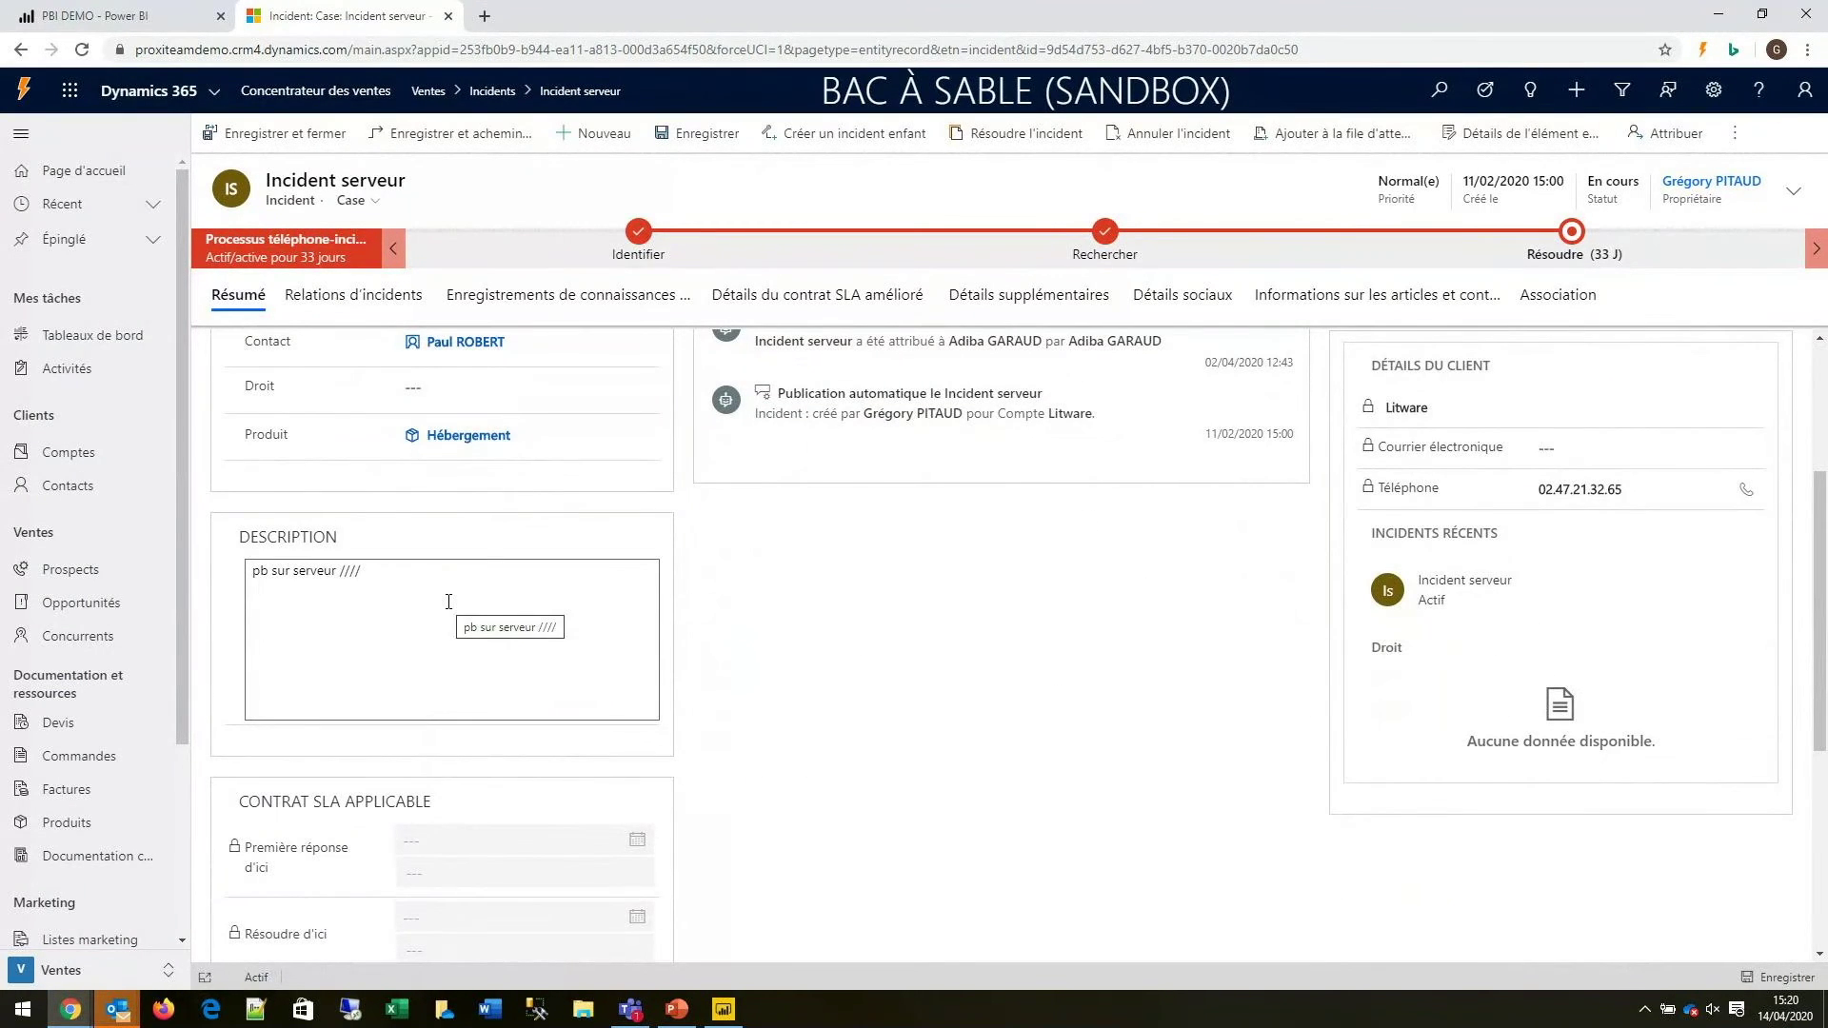
scroll(493, 657, up, 3)
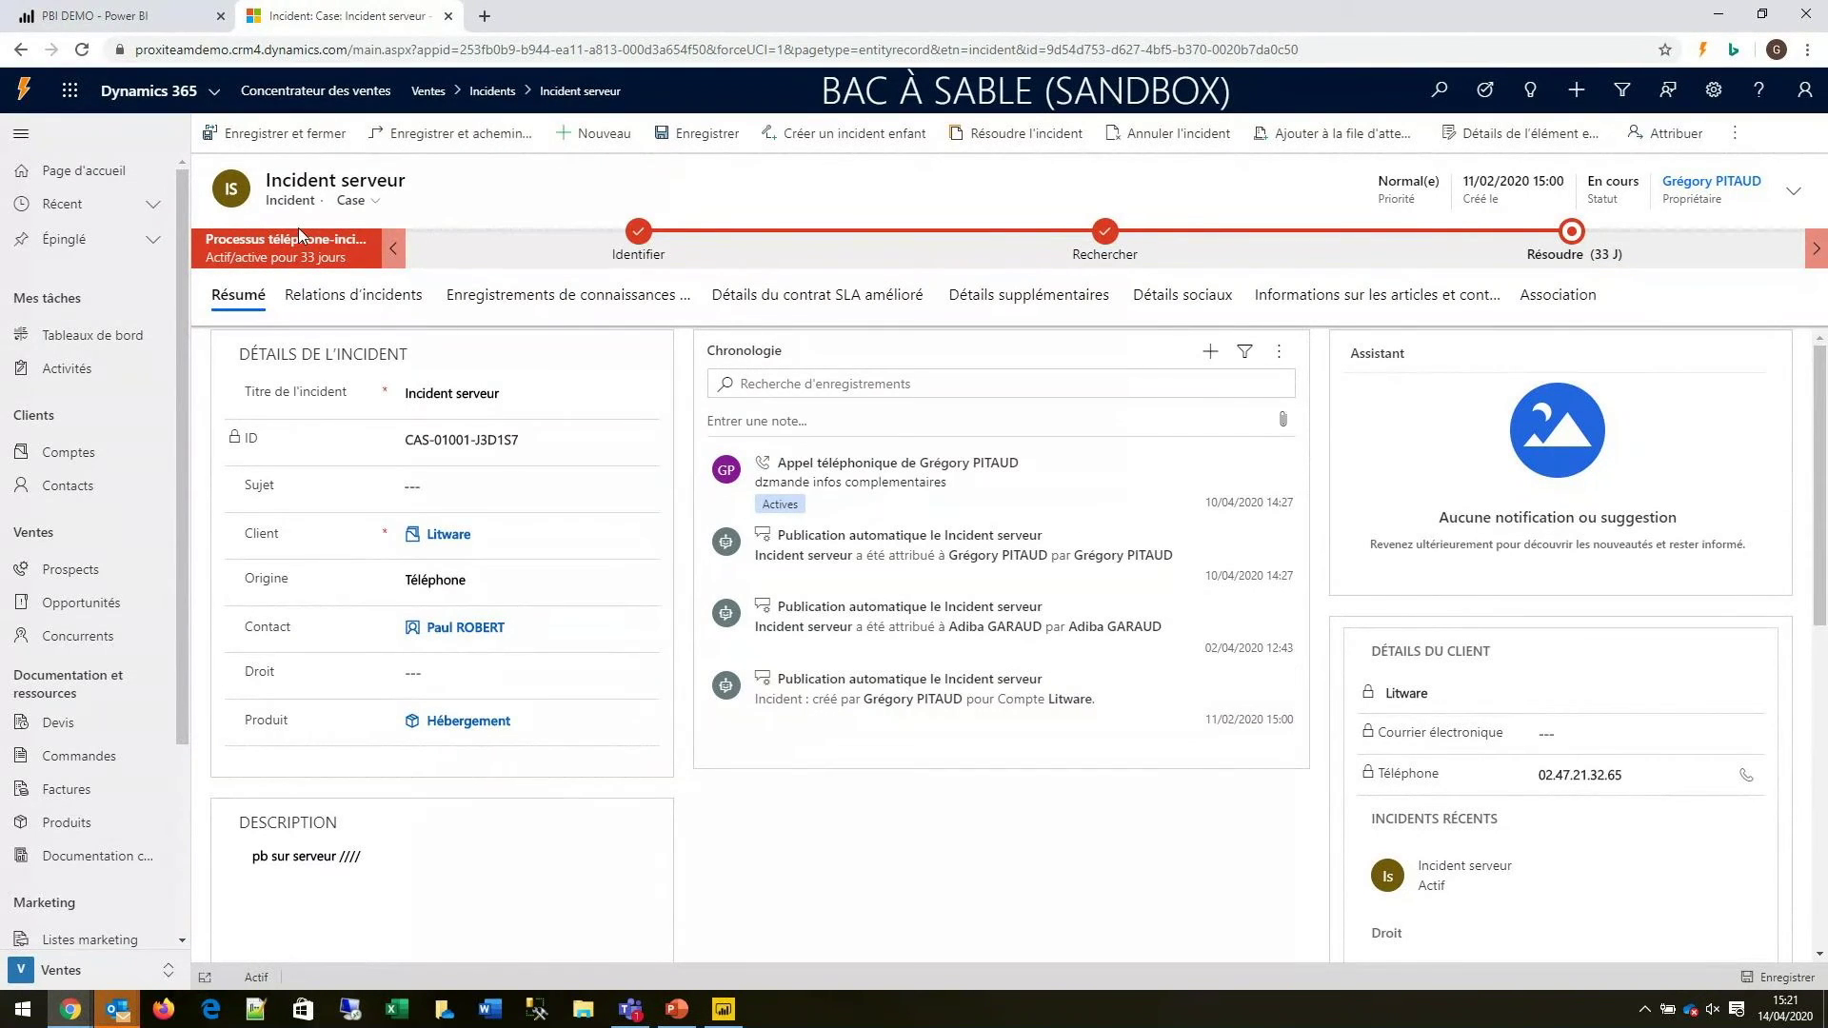
Step: Inspect the Identifier, Rechercher and Résoudre stages of the incident's business process in turn
click(640, 242)
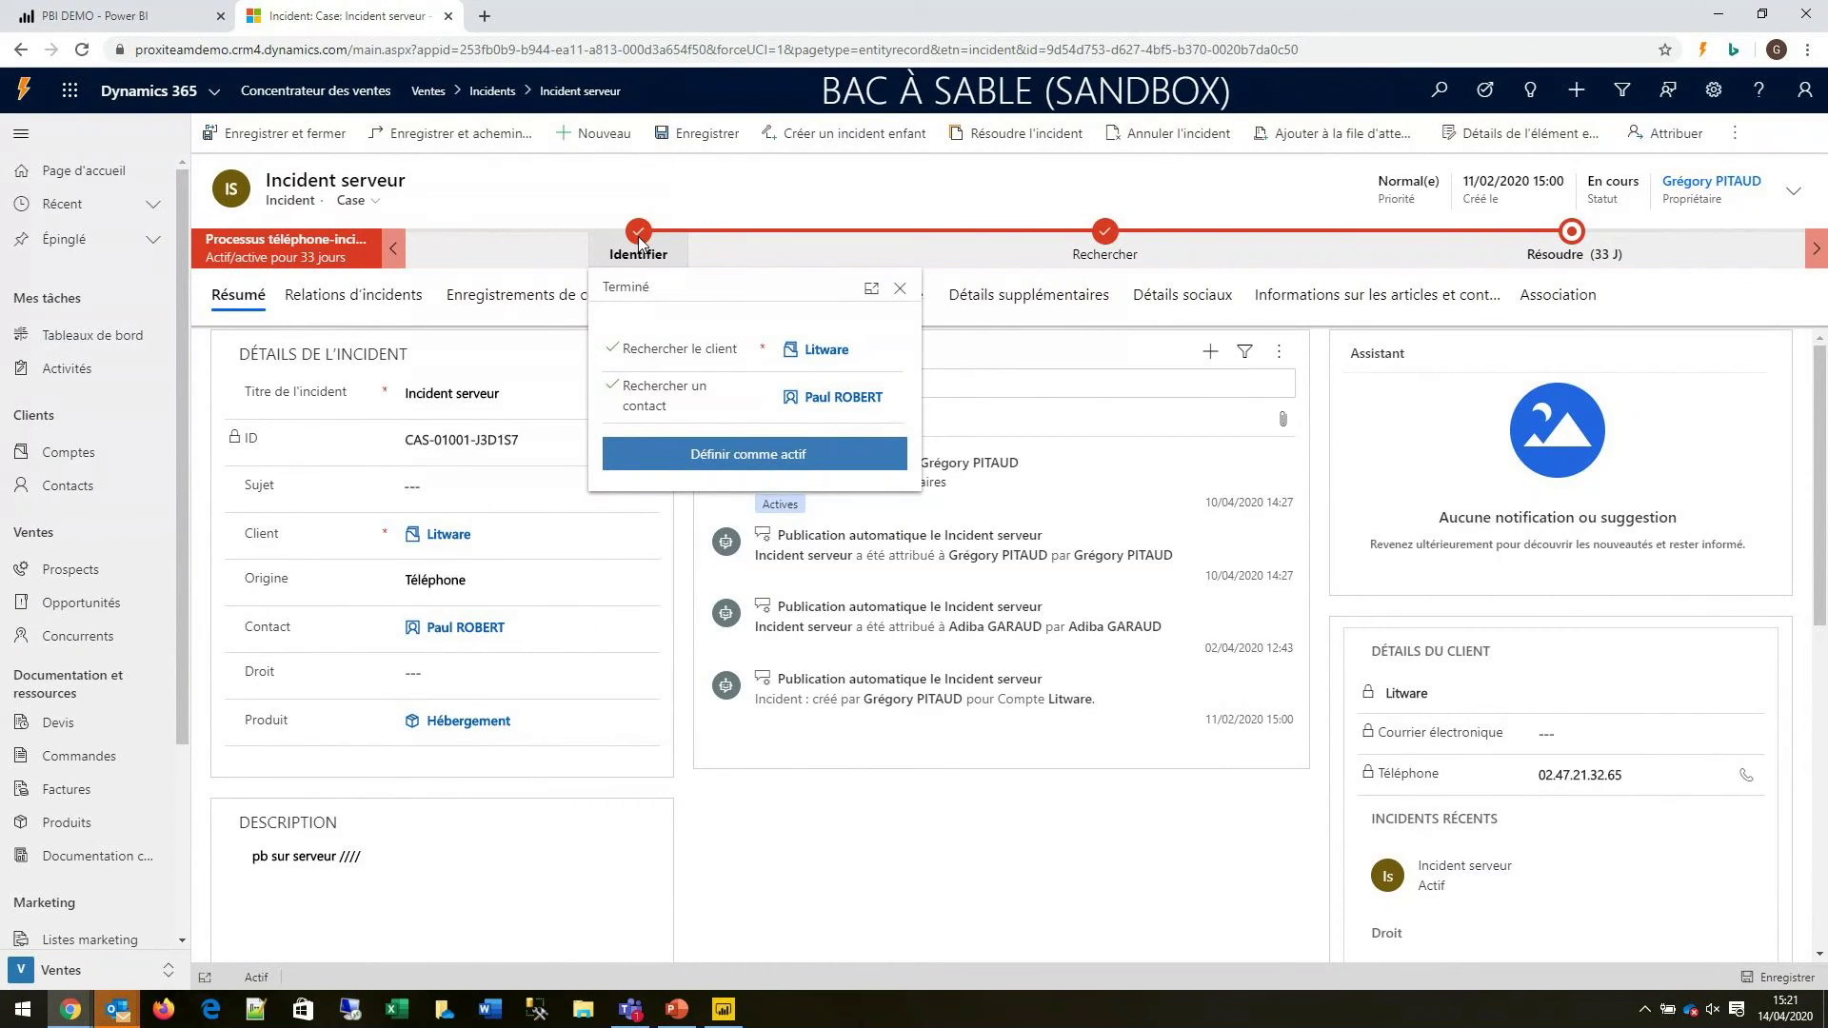
click(1105, 234)
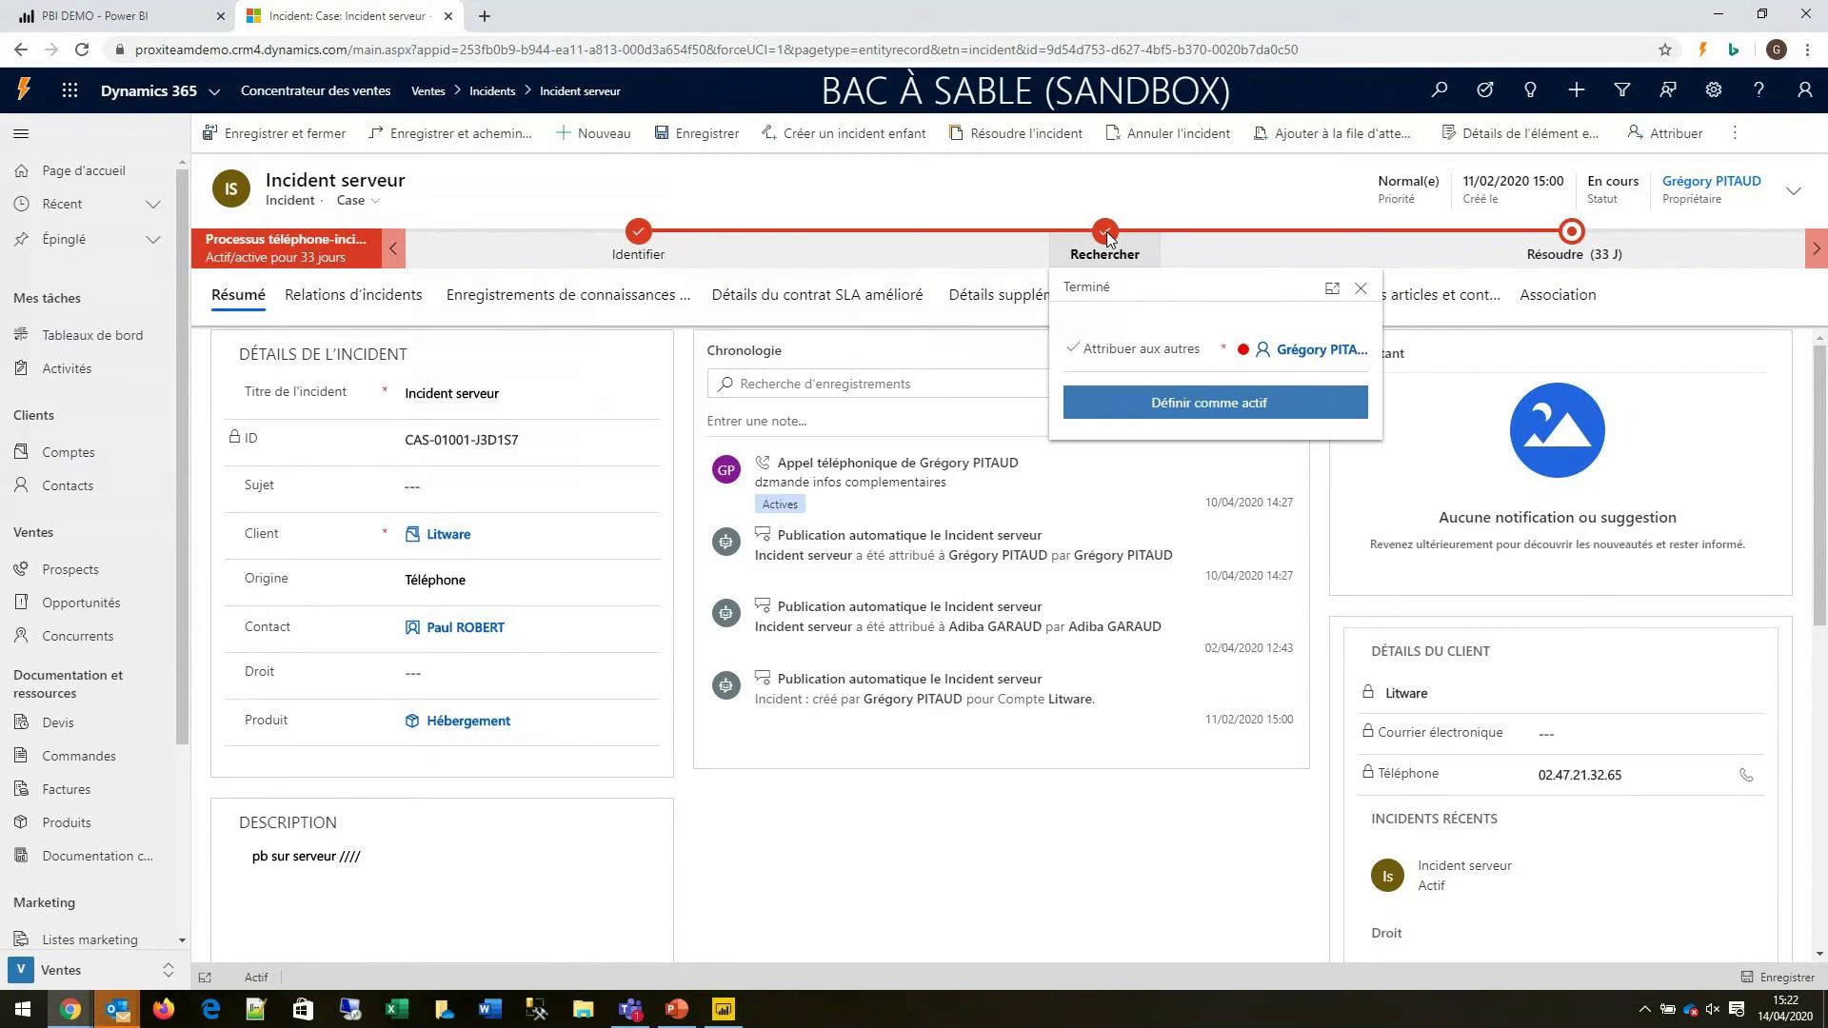
click(1573, 232)
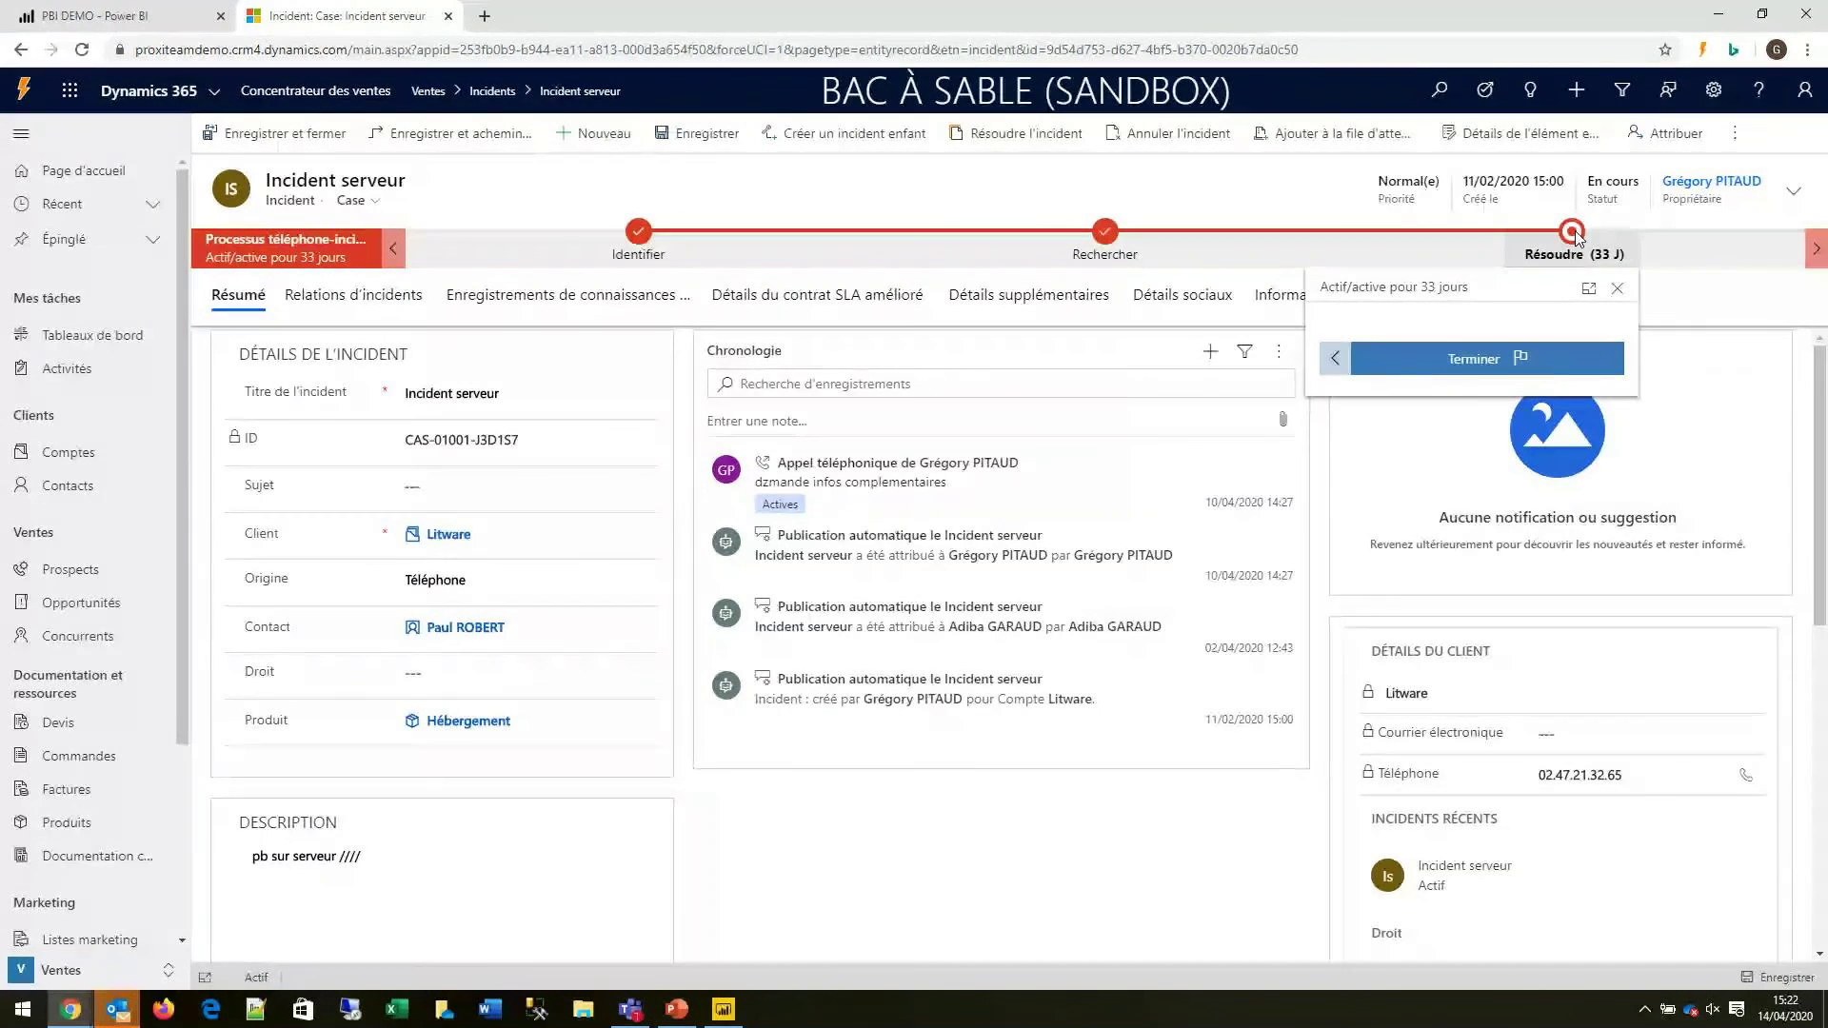
Step: Return to the active accounts list and open the Litware account
click(59, 455)
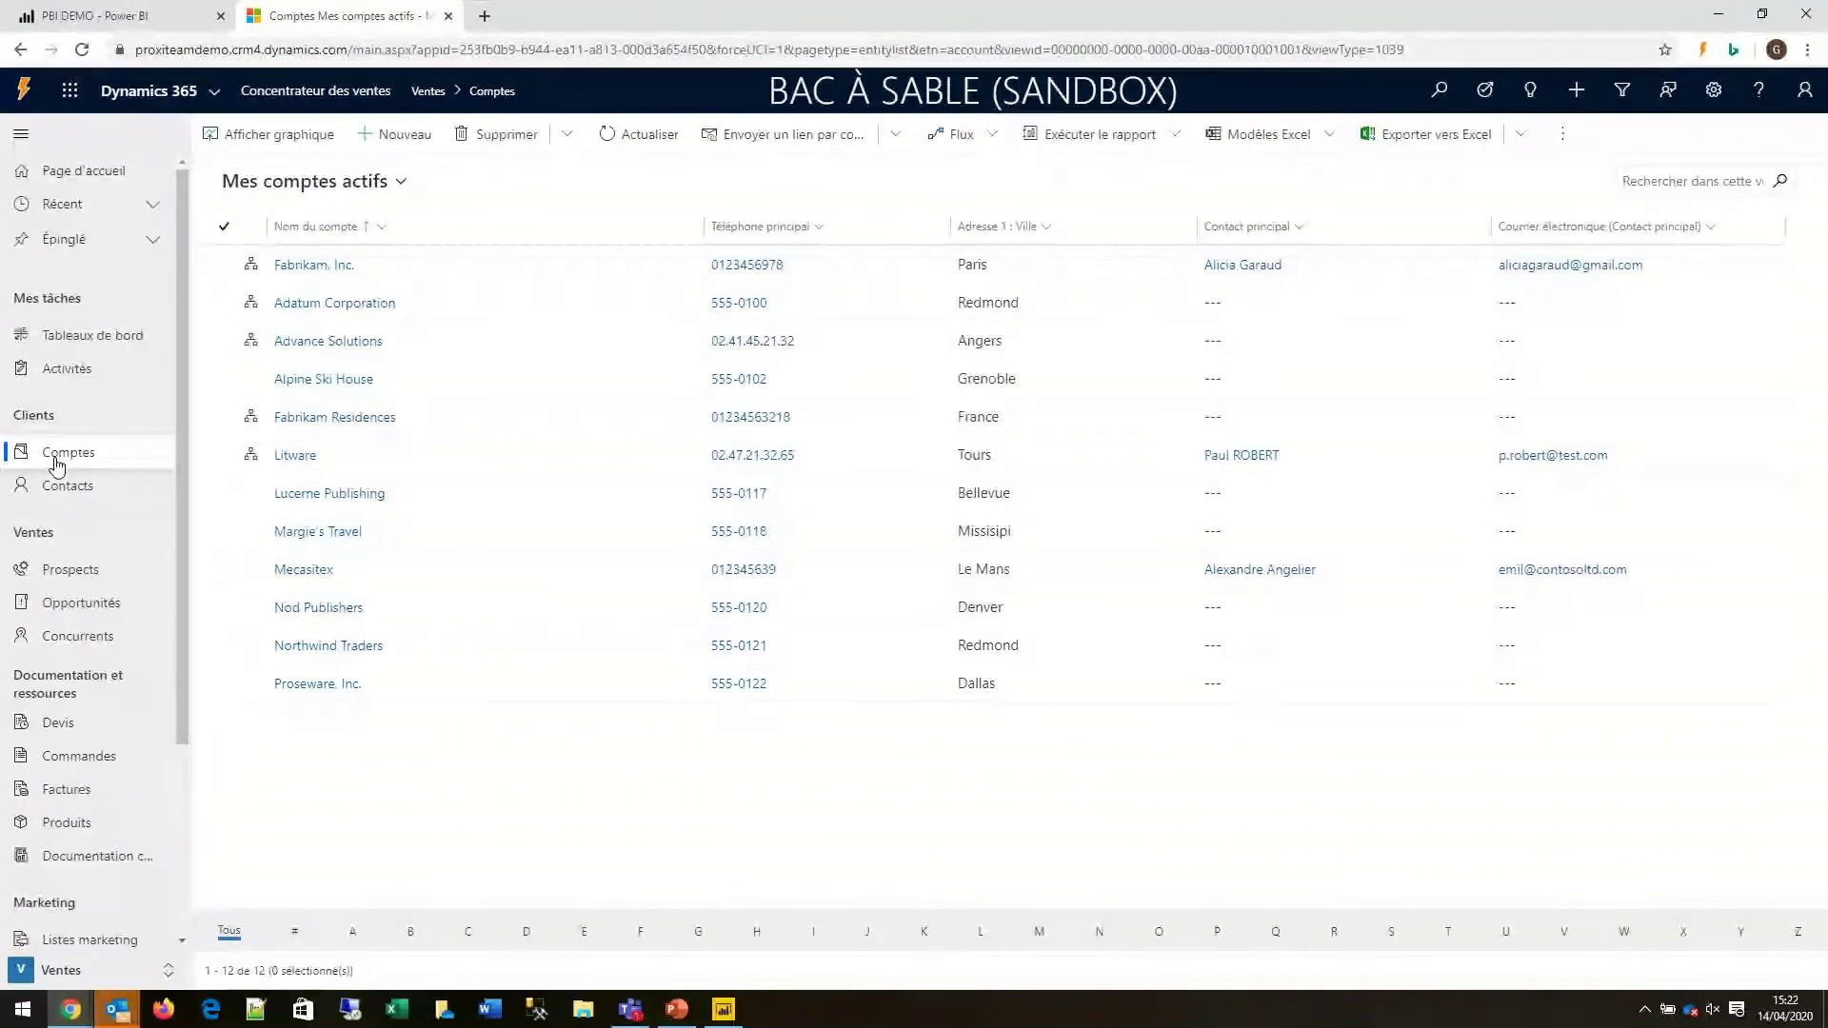
click(292, 460)
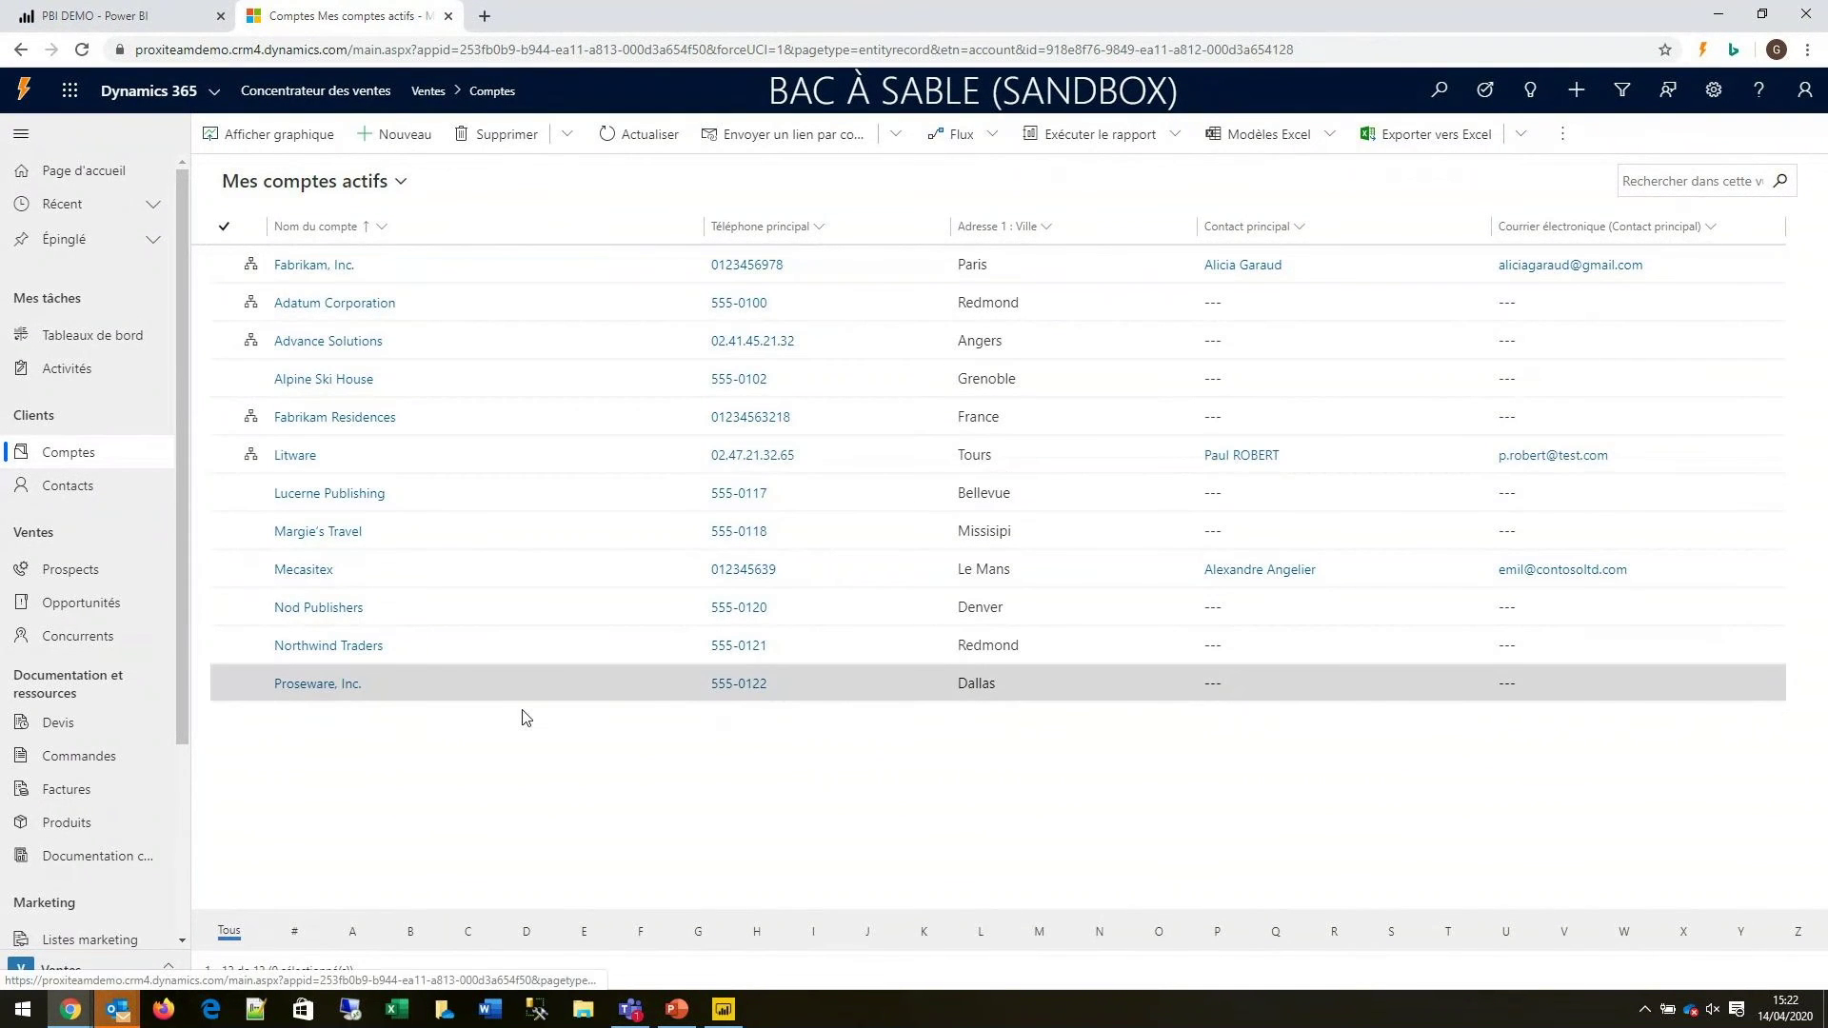